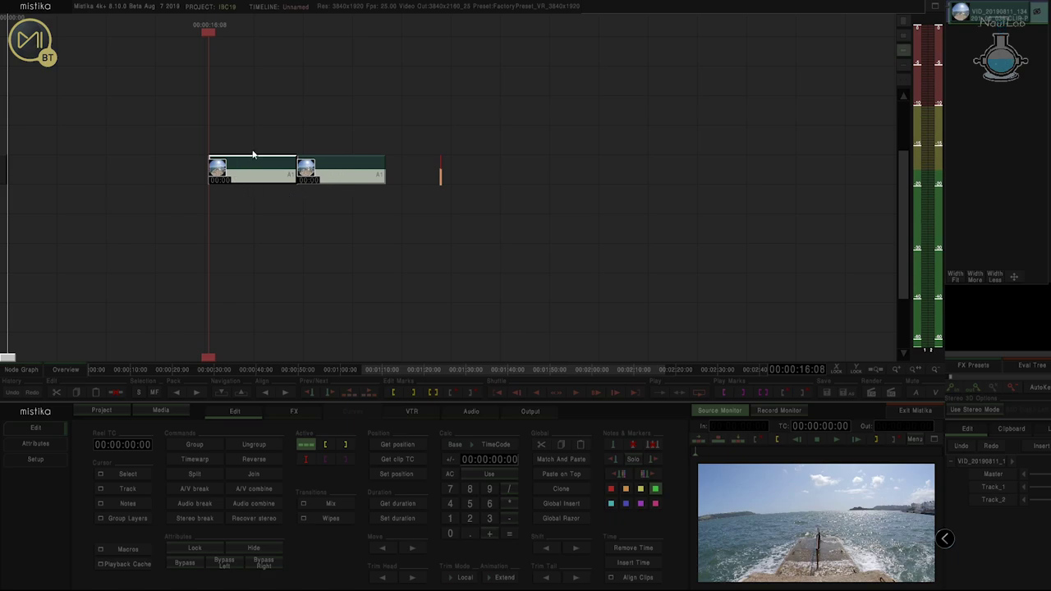
Examine the two fisheye clips on the timeline by previewing each one
{"action": "left_click_drag", "start_coordinate": [207, 31], "coordinate": [248, 171]}
{"action": "left_click", "coordinate": [337, 170]}
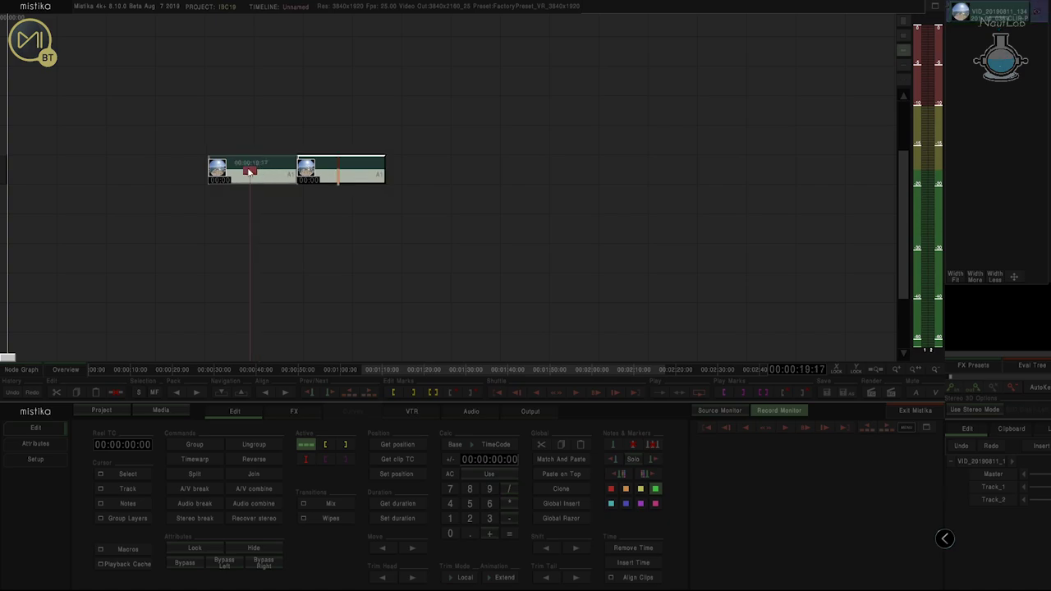
{"action": "left_click", "coordinate": [320, 171]}
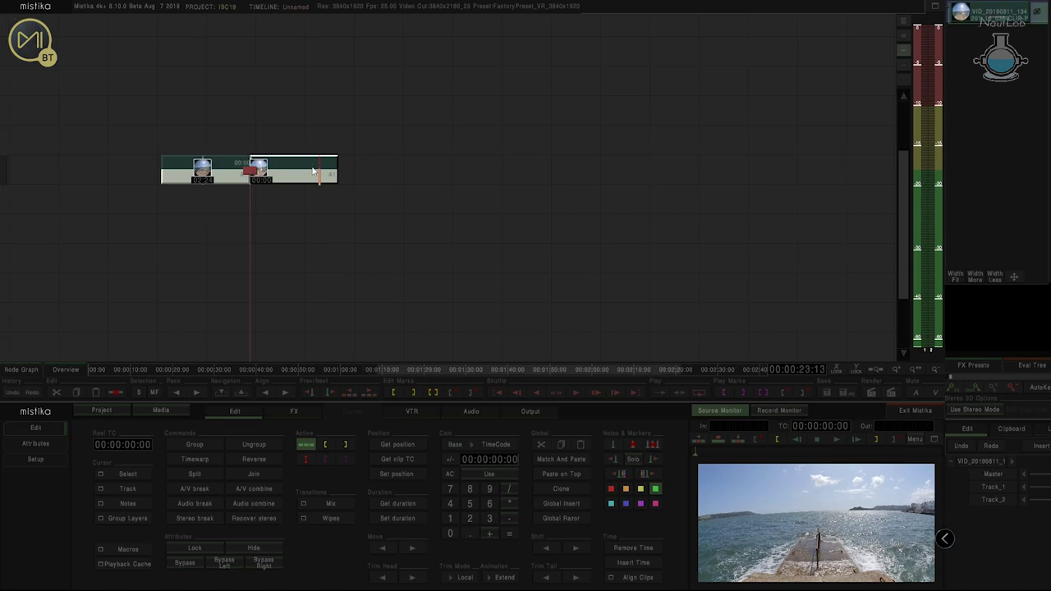
{"action": "left_click", "coordinate": [206, 170]}
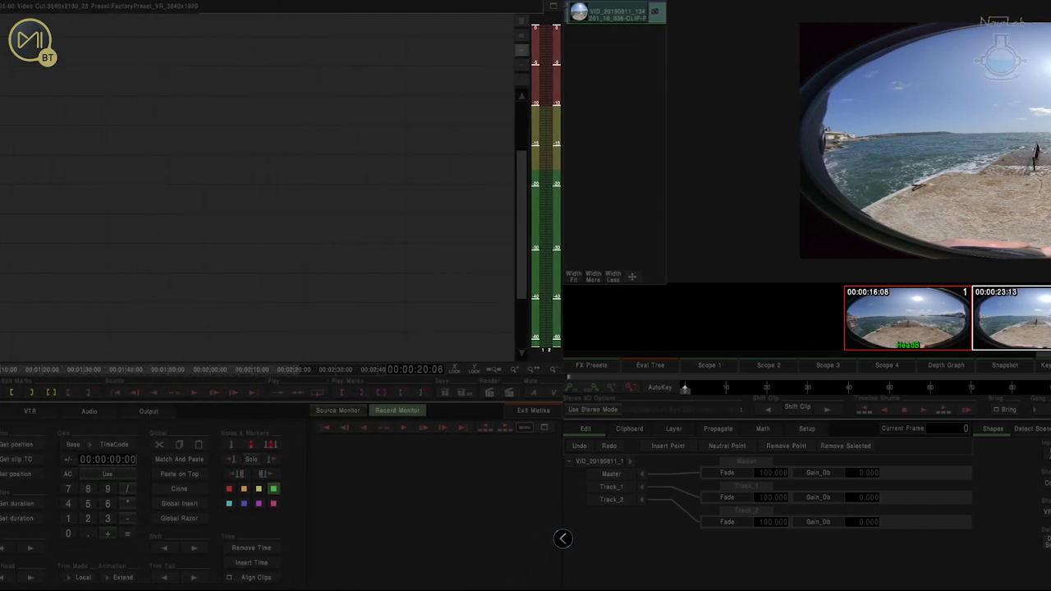
Apply a Framing effect to the second clip and set its Scale X to 50
{"action": "left_click", "coordinate": [295, 411]}
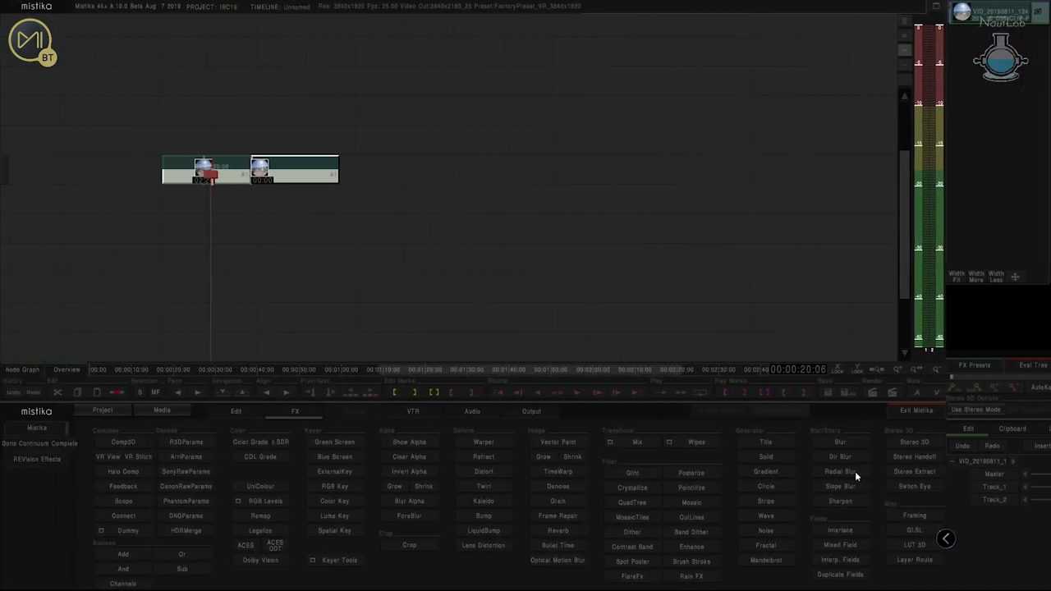
{"action": "left_click", "coordinate": [903, 518]}
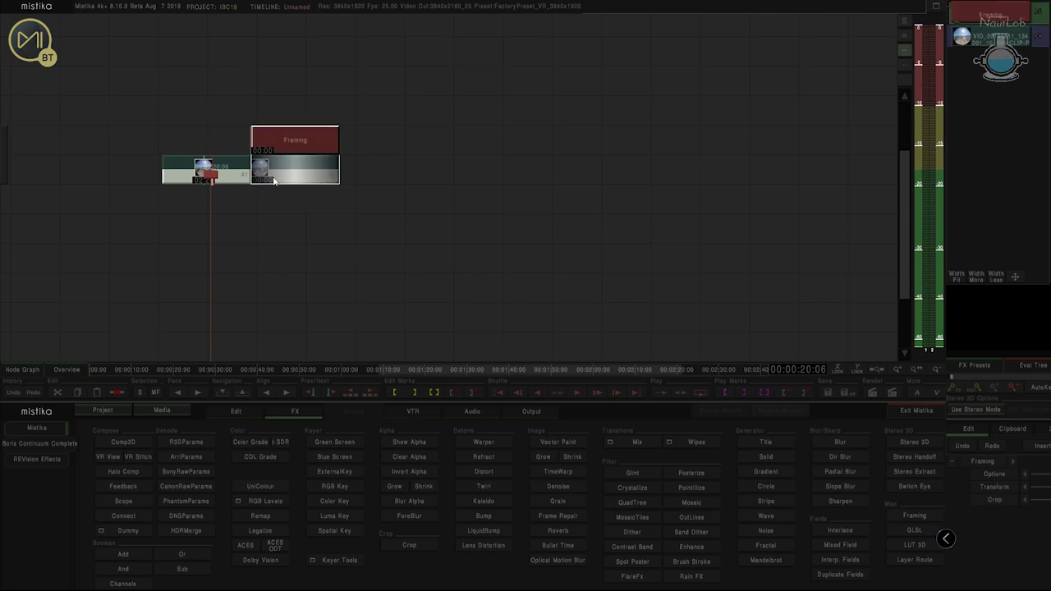
{"action": "double_click", "coordinate": [299, 145]}
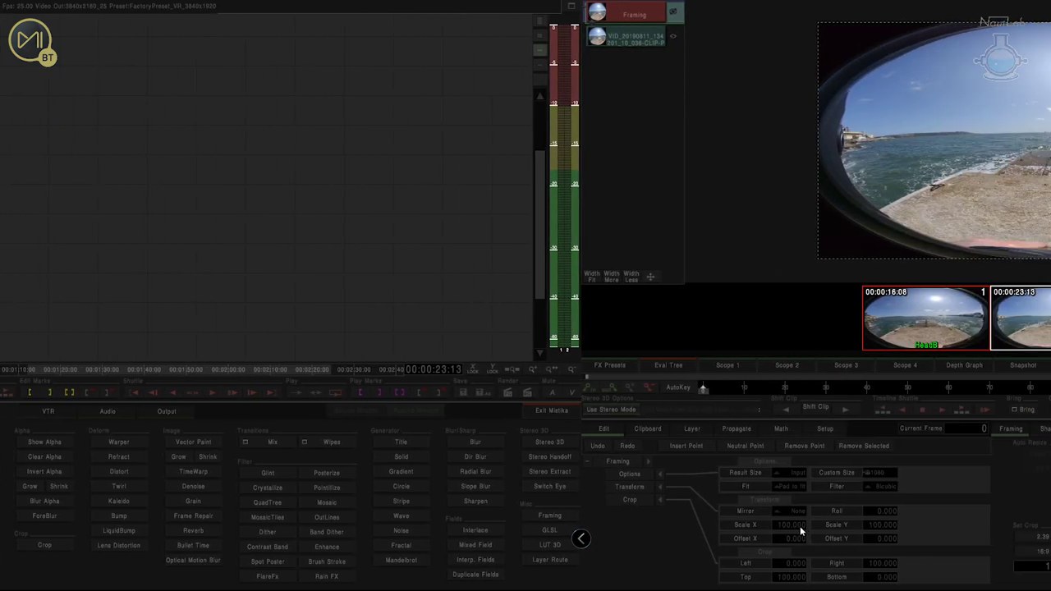
{"action": "left_click", "coordinate": [808, 525]}
{"action": "type", "text": "50"}
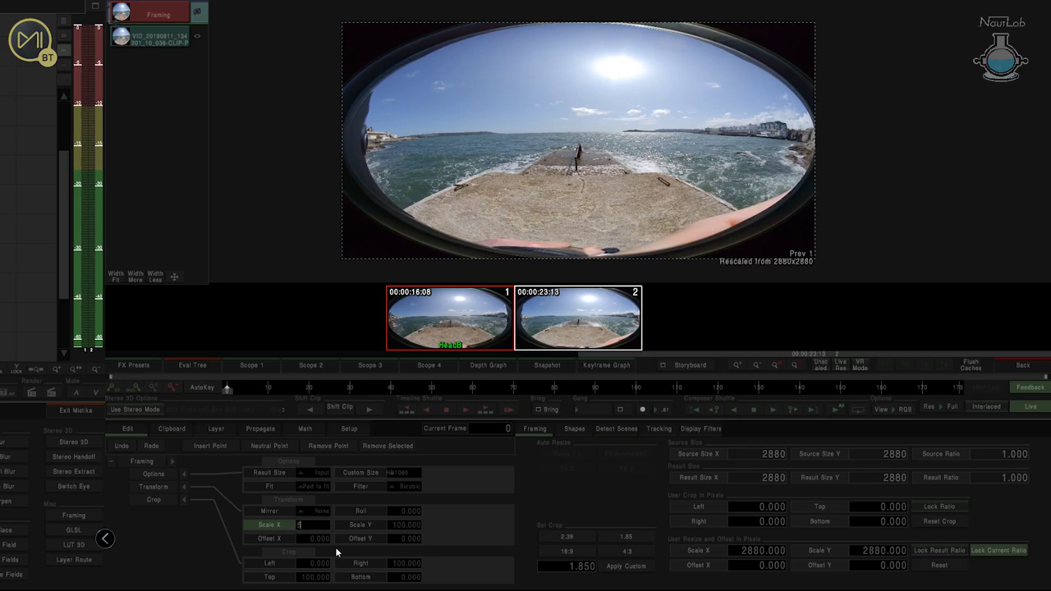
{"action": "key", "text": "Return"}
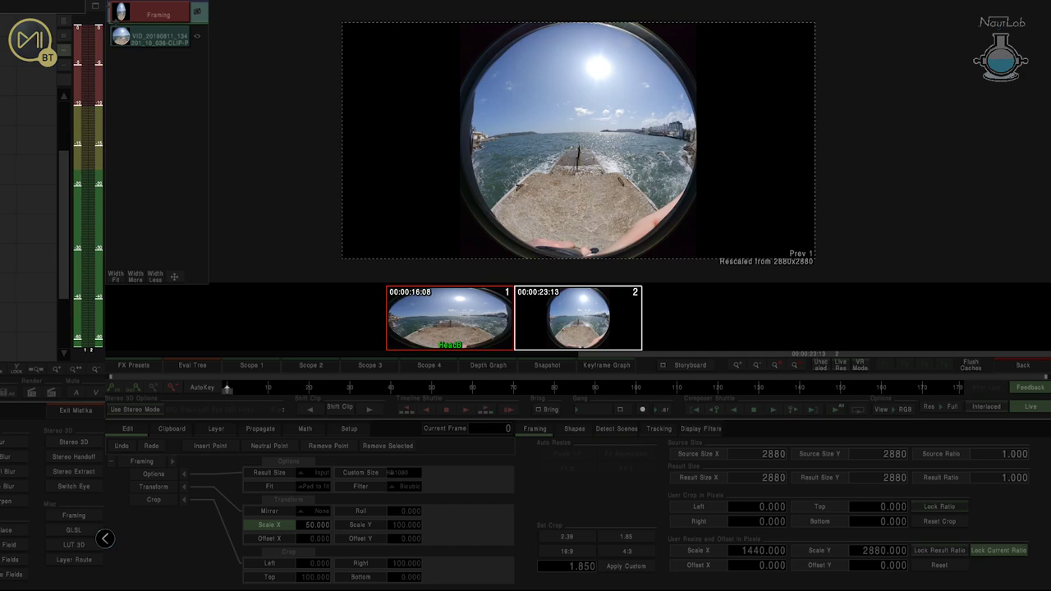
{"action": "key", "text": "Left"}
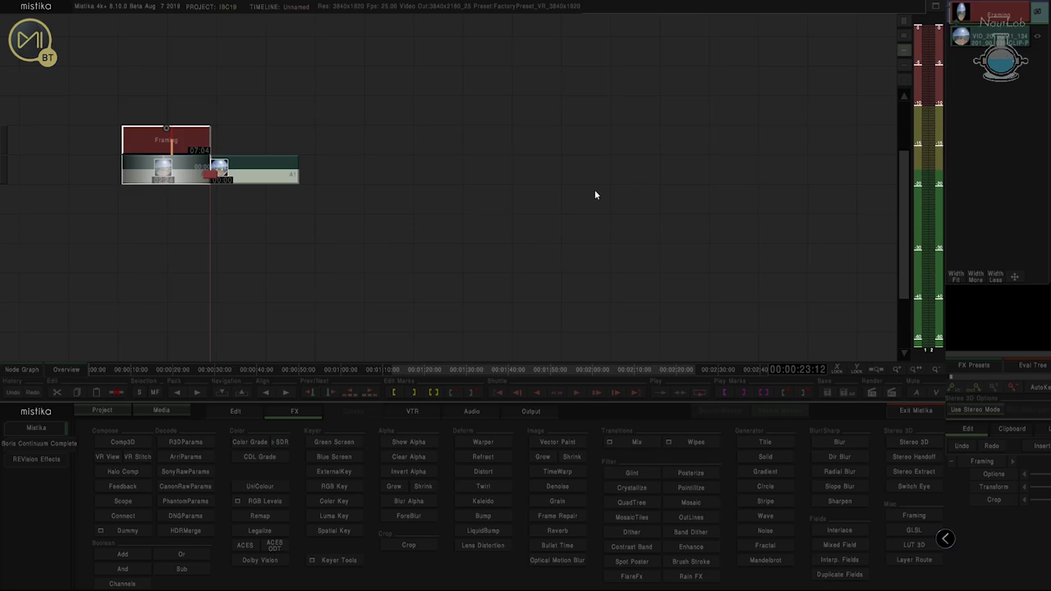
Remove the Framing effect and stack the two fisheye clips directly above each other on the timeline
{"action": "left_click", "coordinate": [166, 134]}
{"action": "key", "text": "Delete"}
{"action": "left_click_drag", "start_coordinate": [257, 179], "coordinate": [169, 206]}
{"action": "left_click_drag", "start_coordinate": [208, 176], "coordinate": [165, 177]}
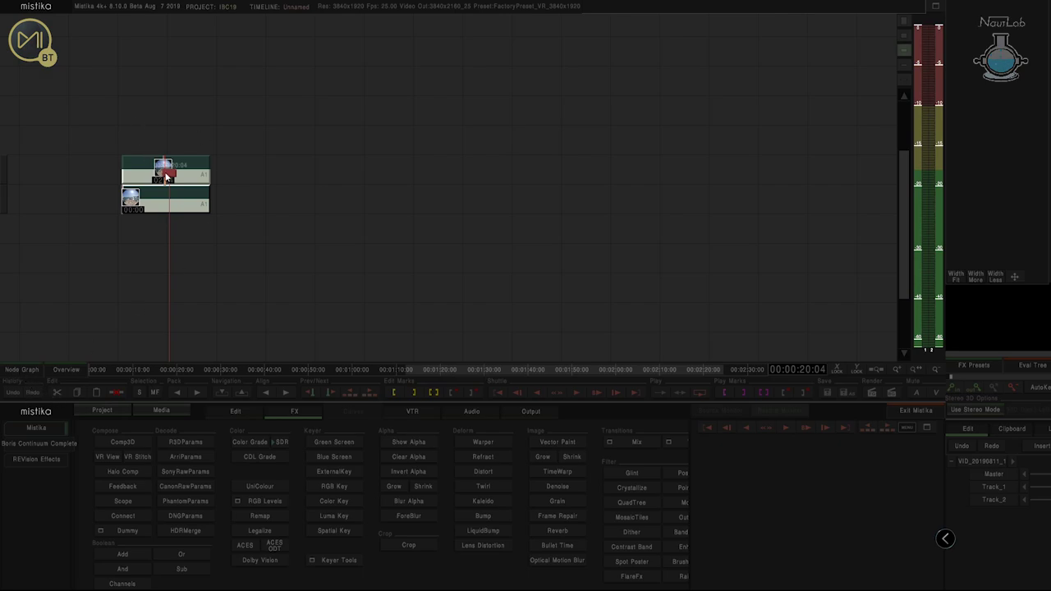
Open the node graph and arrange the nodes with the 134201_00 clip to the left of the 134201_10 clip
{"action": "left_click", "coordinate": [20, 370]}
{"action": "left_click_drag", "start_coordinate": [287, 162], "coordinate": [440, 235]}
{"action": "scroll", "coordinate": [417, 225], "scroll_direction": "up", "scroll_amount": 2}
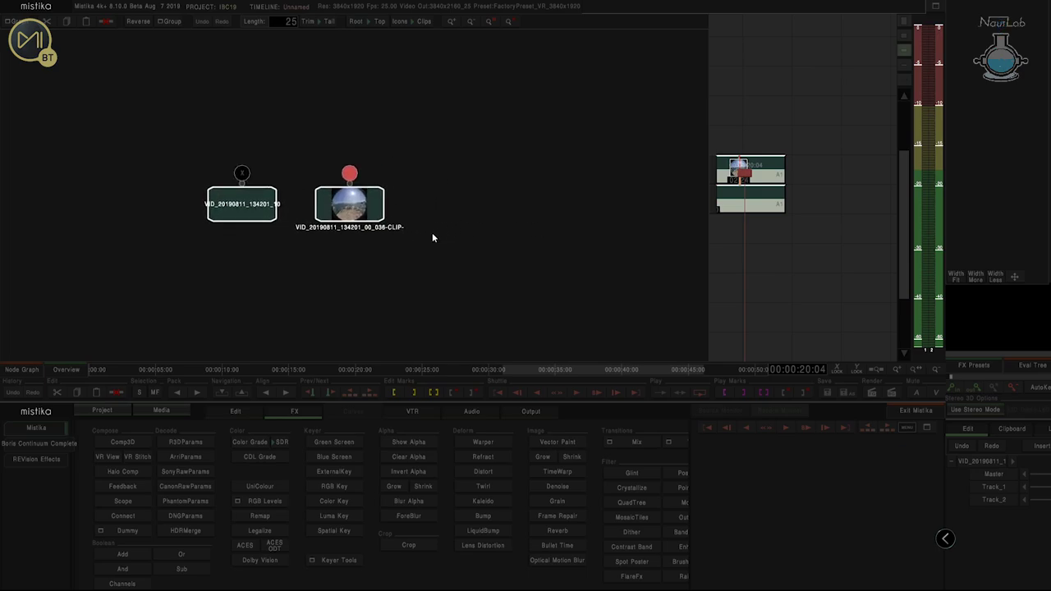
{"action": "left_click", "coordinate": [348, 261]}
{"action": "left_click", "coordinate": [233, 202]}
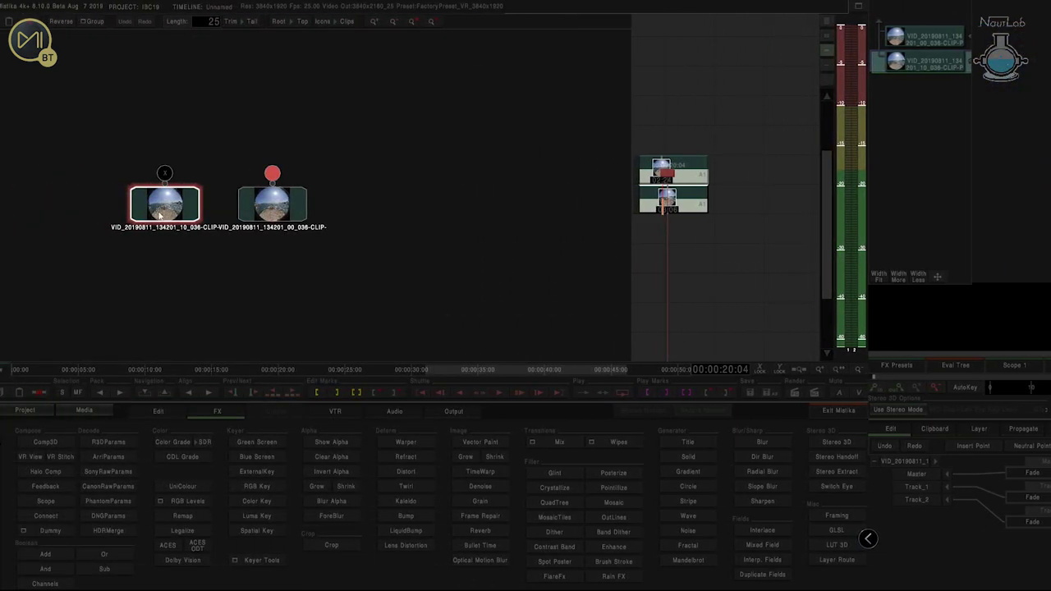
{"action": "left_click_drag", "start_coordinate": [141, 215], "coordinate": [326, 222]}
{"action": "left_click_drag", "start_coordinate": [257, 209], "coordinate": [156, 216]}
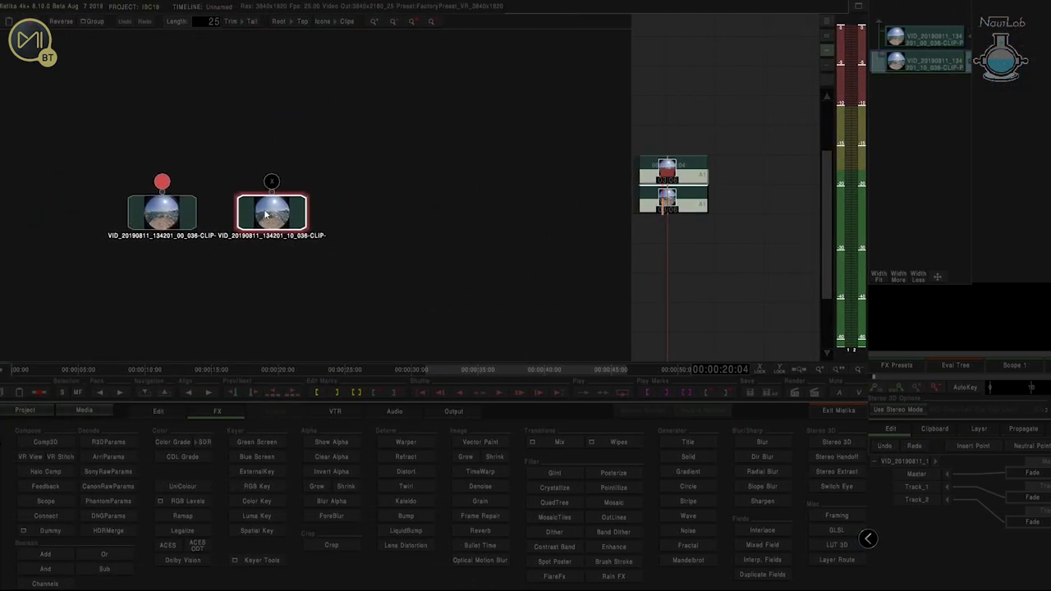
{"action": "left_click", "coordinate": [158, 216]}
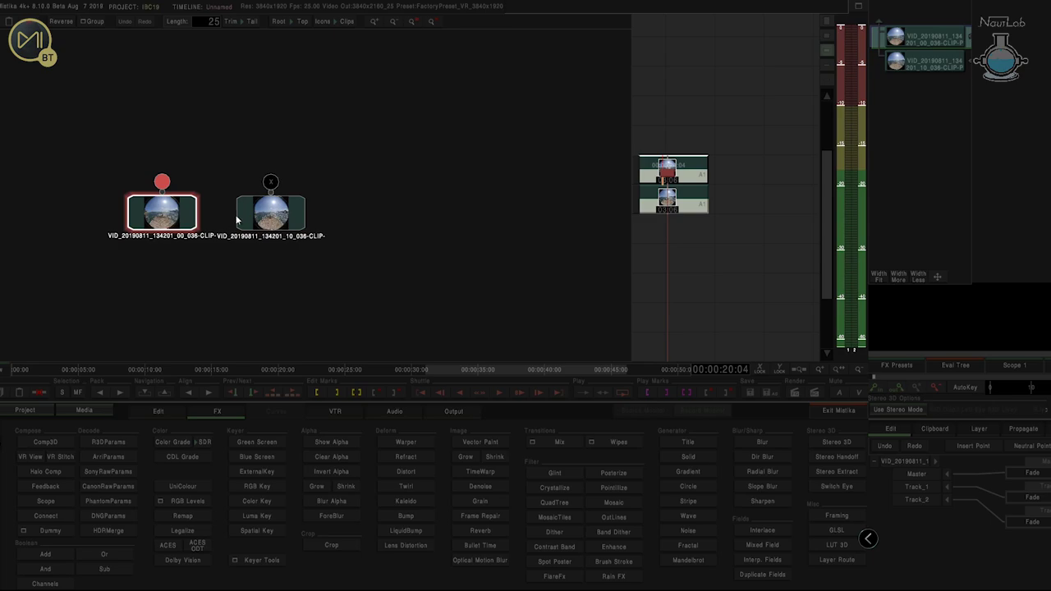
{"action": "left_click", "coordinate": [265, 217]}
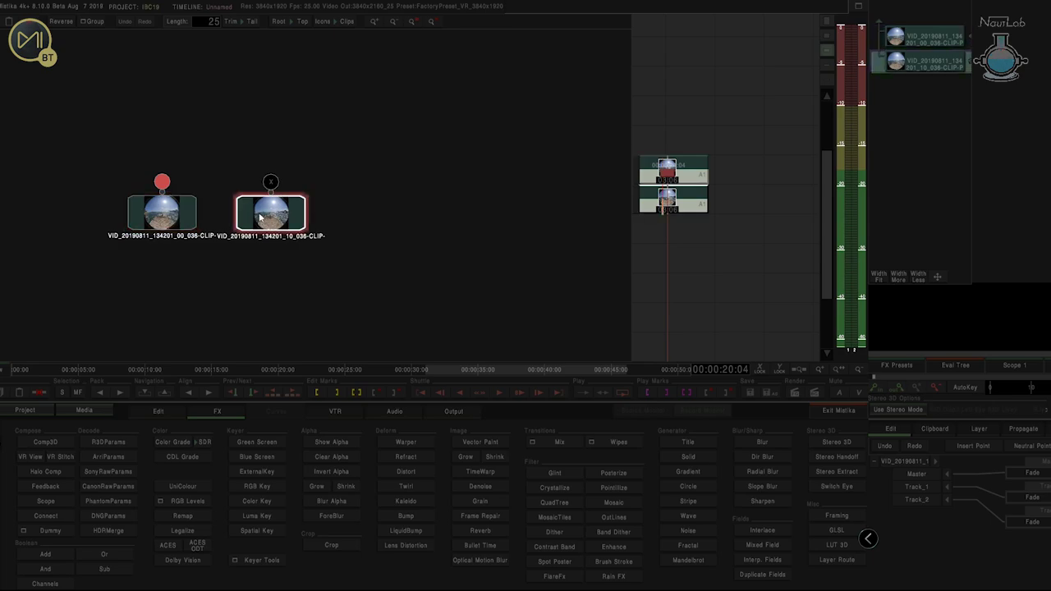
Add a Comp3D node and place it above the two clip nodes
{"action": "left_click", "coordinate": [153, 213]}
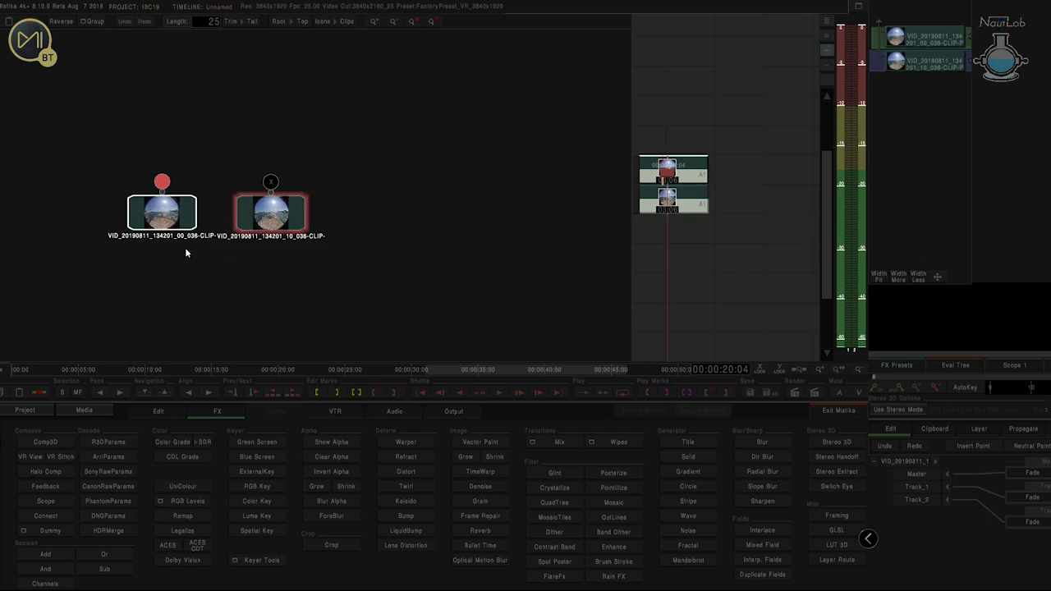
{"action": "left_click", "coordinate": [45, 441]}
{"action": "left_click", "coordinate": [162, 211]}
{"action": "mouse_move", "coordinate": [161, 161]}
{"action": "left_mouse_down"}
{"action": "mouse_move", "coordinate": [249, 95]}
{"action": "mouse_move", "coordinate": [190, 126]}
{"action": "mouse_move", "coordinate": [249, 94]}
{"action": "mouse_move", "coordinate": [143, 161]}
{"action": "left_mouse_up"}
{"action": "left_click", "coordinate": [230, 106]}
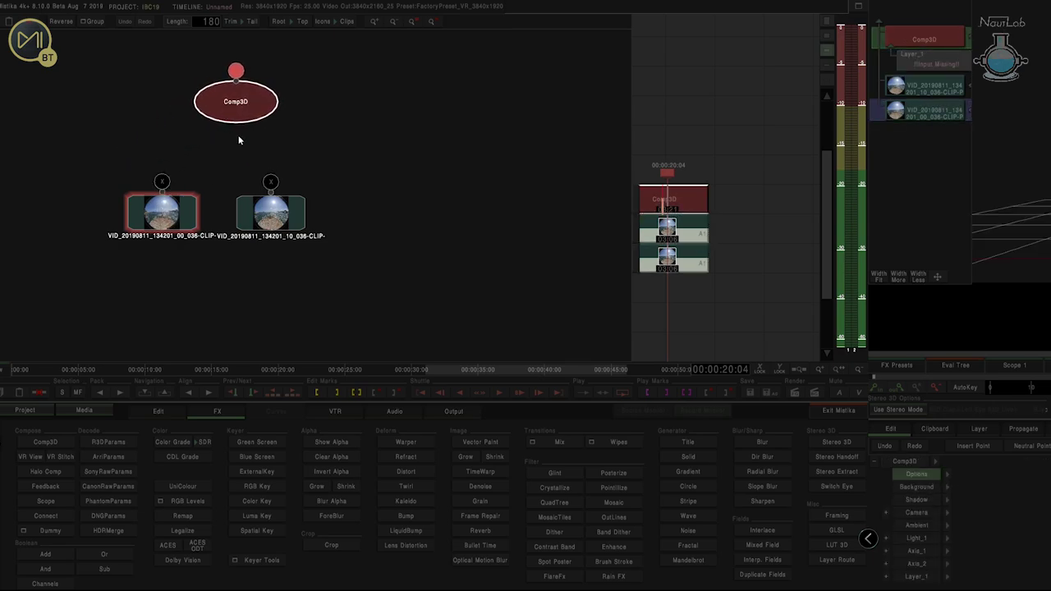
{"action": "left_click", "coordinate": [266, 215]}
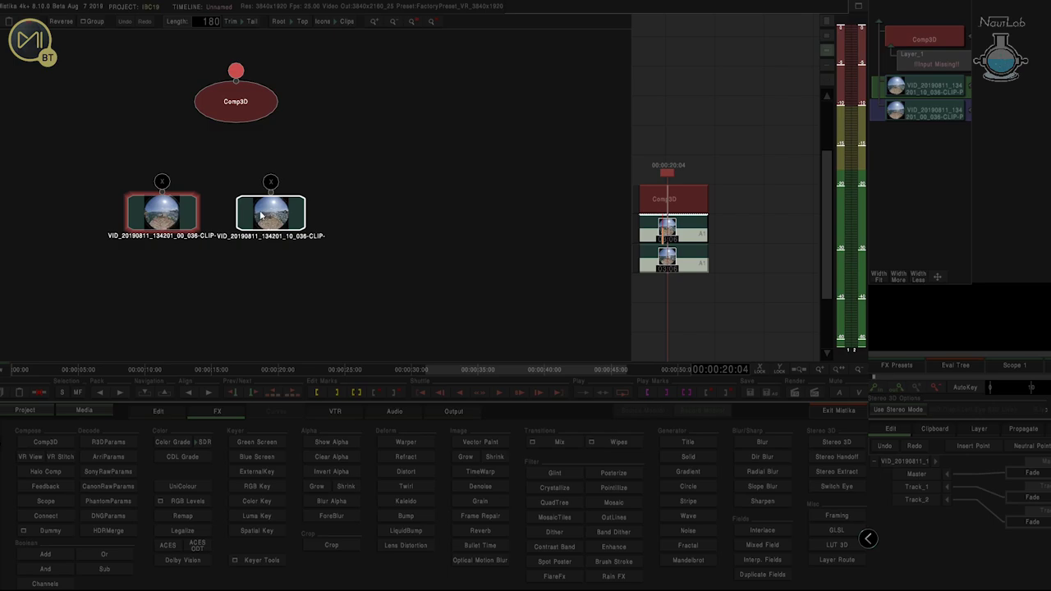
{"action": "left_click_drag", "start_coordinate": [231, 101], "coordinate": [211, 109]}
Connect the 134201_00 clip to Comp3D as its first layer and the 134201_10 clip as its second
{"action": "left_click", "coordinate": [151, 216]}
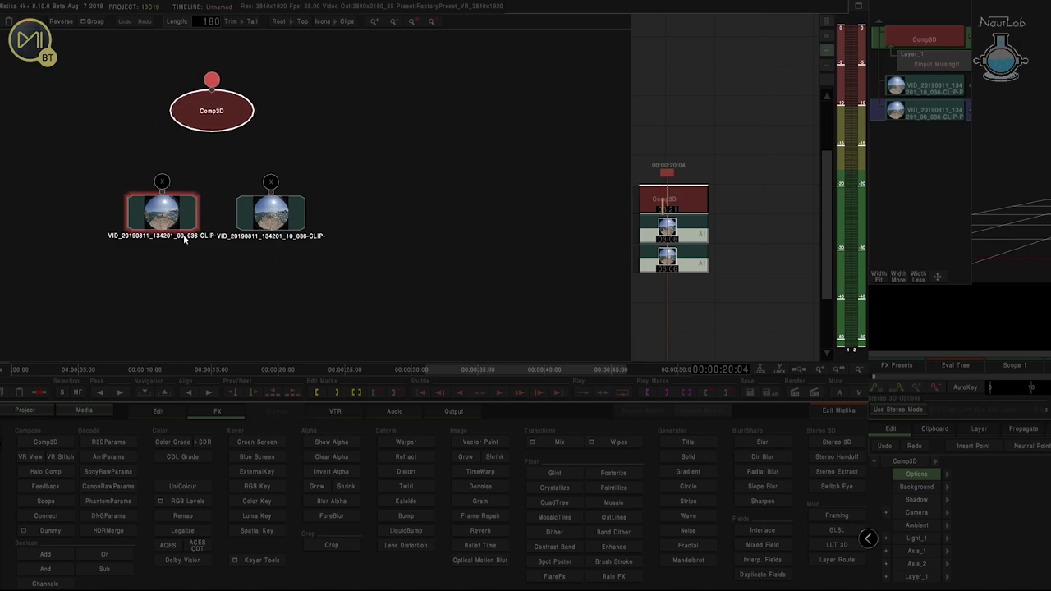
{"action": "left_click", "coordinate": [161, 220]}
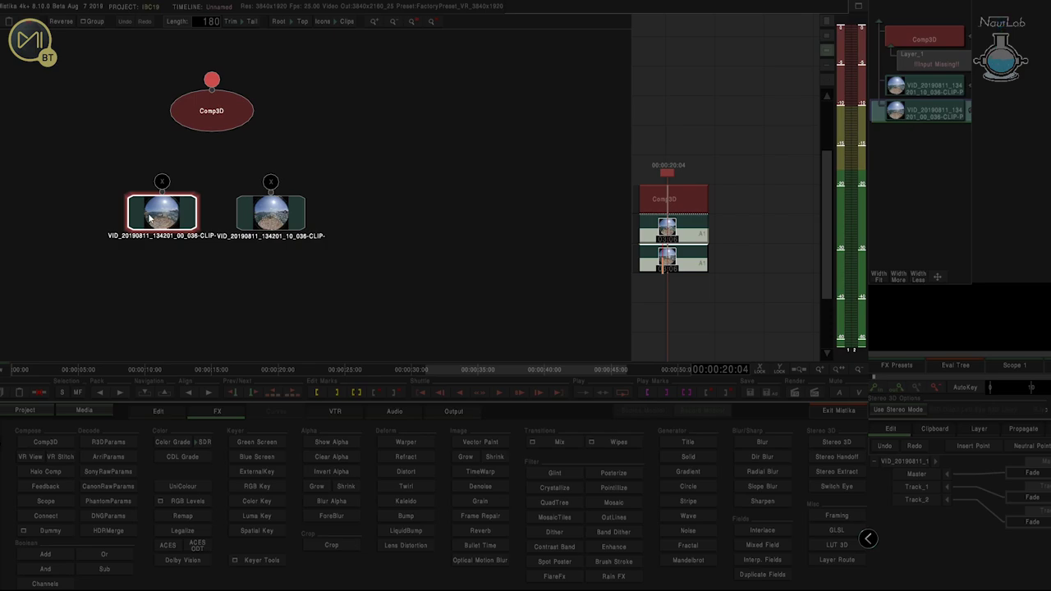
{"action": "left_click_drag", "start_coordinate": [163, 182], "coordinate": [215, 111]}
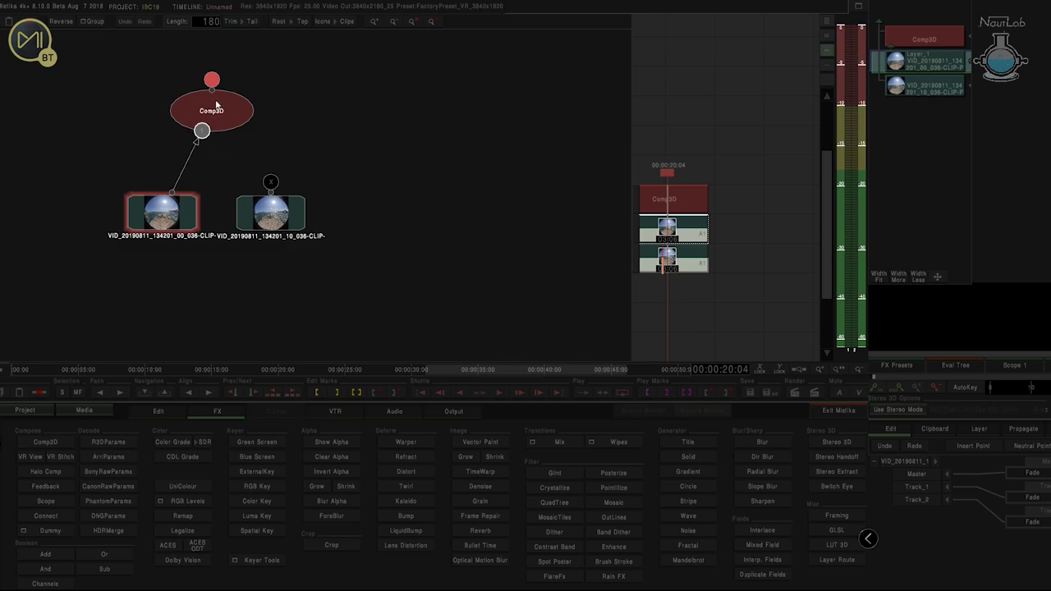
{"action": "left_click_drag", "start_coordinate": [268, 182], "coordinate": [223, 130]}
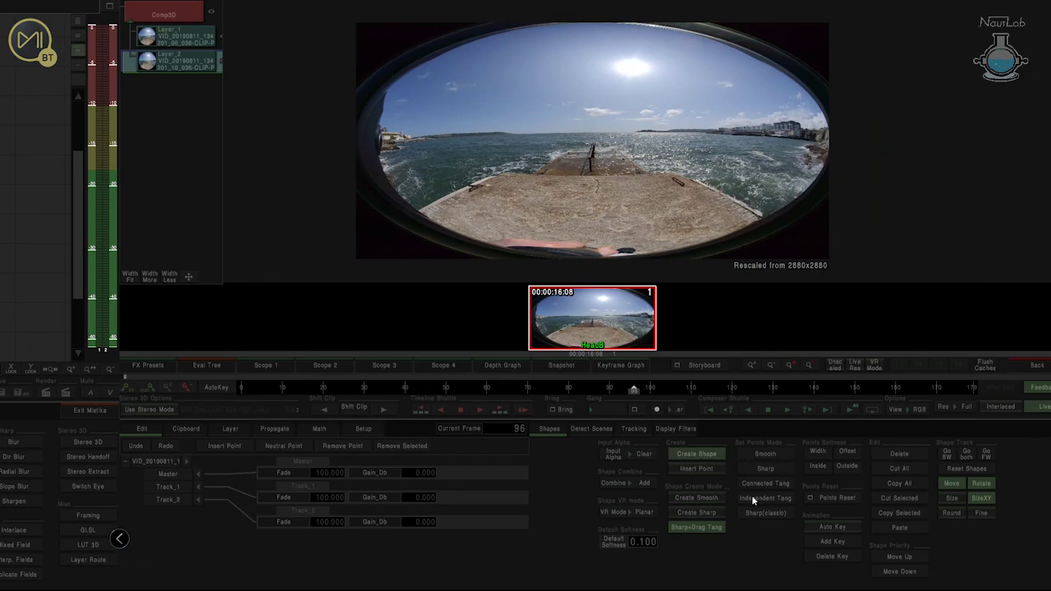
Draw a closed shape with smooth points around the right side of the 134201_10 clip's image
{"action": "left_click", "coordinate": [696, 498]}
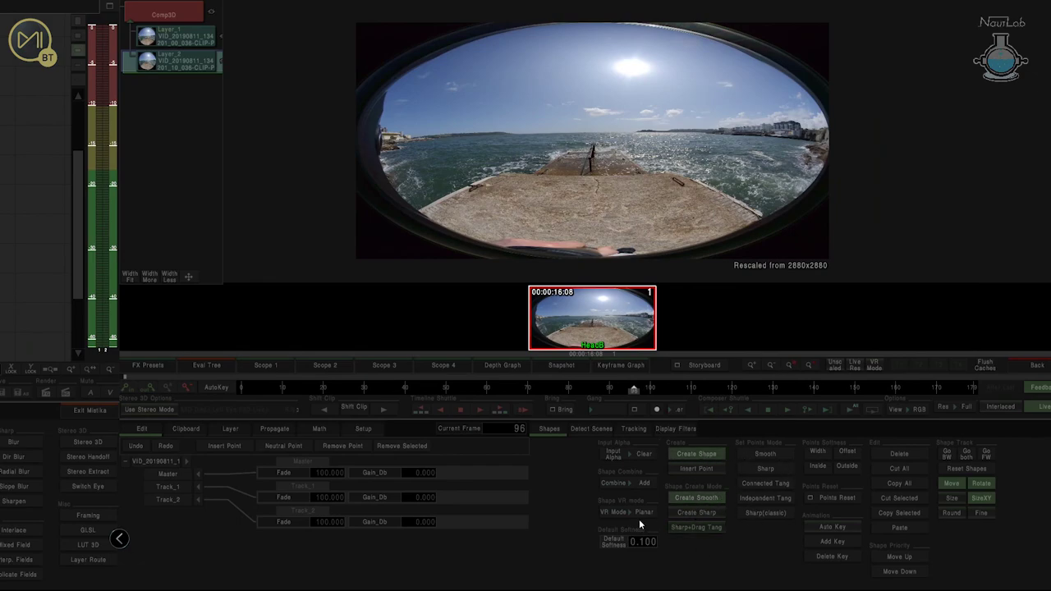
{"action": "left_click", "coordinate": [768, 30]}
{"action": "left_click", "coordinate": [753, 82]}
{"action": "left_click", "coordinate": [778, 133]}
{"action": "left_click", "coordinate": [788, 174]}
{"action": "left_click", "coordinate": [759, 233]}
{"action": "left_click", "coordinate": [803, 257]}
{"action": "left_click", "coordinate": [860, 217]}
{"action": "left_click", "coordinate": [854, 111]}
{"action": "left_click", "coordinate": [778, 32]}
Delete surplus points from the shape and reposition the remaining ones to smooth its inner edge
{"action": "left_click_drag", "start_coordinate": [779, 33], "coordinate": [793, 32]}
{"action": "left_click_drag", "start_coordinate": [732, 46], "coordinate": [729, 38]}
{"action": "left_click", "coordinate": [750, 81]}
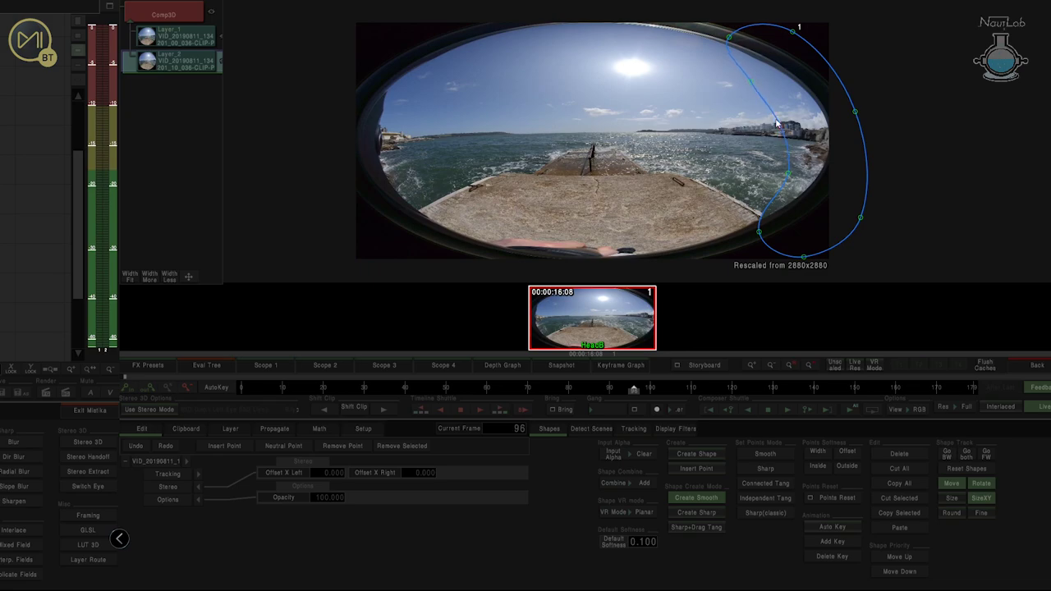
{"action": "key", "text": "Delete"}
{"action": "left_click_drag", "start_coordinate": [751, 80], "coordinate": [784, 154]}
{"action": "key", "text": "Delete"}
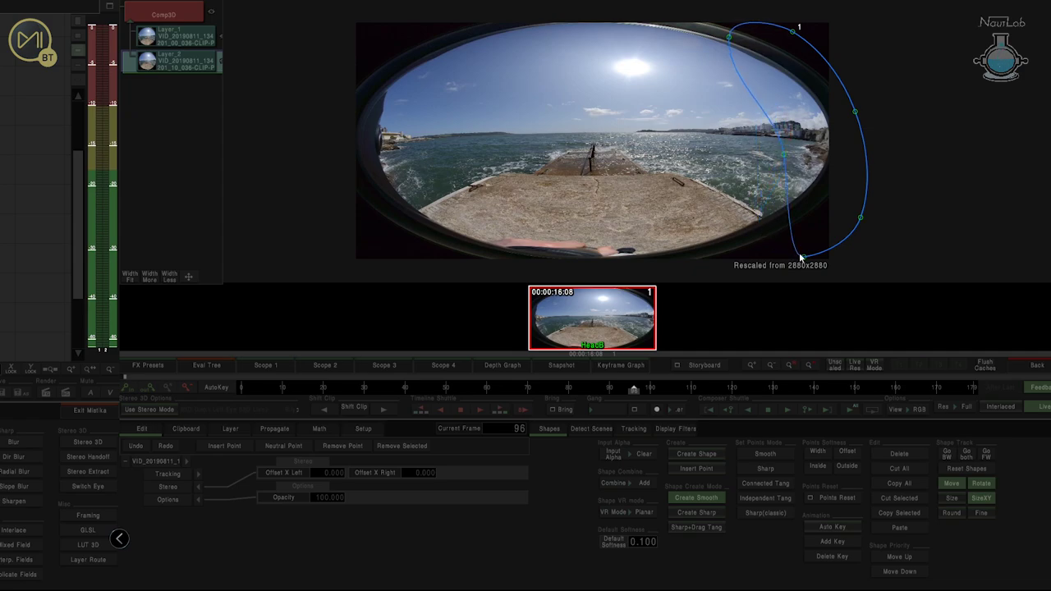
{"action": "key", "text": "Delete"}
{"action": "left_click_drag", "start_coordinate": [786, 243], "coordinate": [787, 242]}
{"action": "left_click_drag", "start_coordinate": [783, 154], "coordinate": [779, 117]}
{"action": "key", "text": "Delete"}
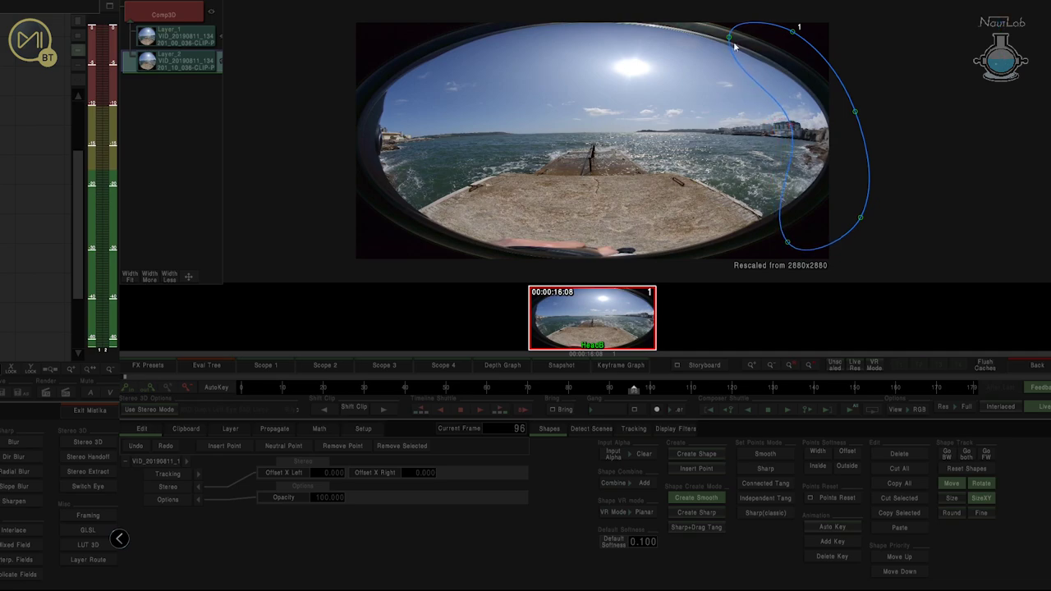
Move the shape's upper and outer points farther beyond the right edge of the image
{"action": "left_click_drag", "start_coordinate": [712, 30], "coordinate": [805, 266]}
{"action": "left_click", "coordinate": [837, 41]}
{"action": "left_click_drag", "start_coordinate": [792, 32], "coordinate": [853, 28]}
{"action": "left_click_drag", "start_coordinate": [855, 110], "coordinate": [902, 125]}
Select the points along the shape's inner edge and widen their outside and inside softness
{"action": "left_click_drag", "start_coordinate": [705, 24], "coordinate": [803, 270]}
{"action": "left_click_drag", "start_coordinate": [846, 467], "coordinate": [1030, 448]}
{"action": "left_click_drag", "start_coordinate": [815, 469], "coordinate": [942, 458]}
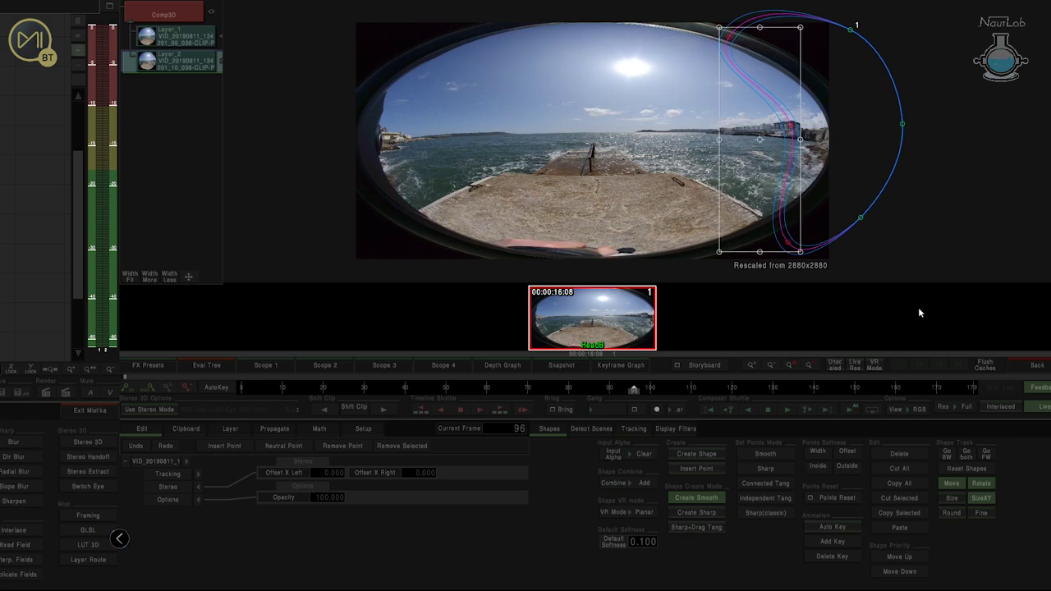
Set the viewer to RGBxA and inspect the Comp3D composite around the masked right side
{"action": "left_click", "coordinate": [918, 408]}
{"action": "left_click", "coordinate": [906, 391]}
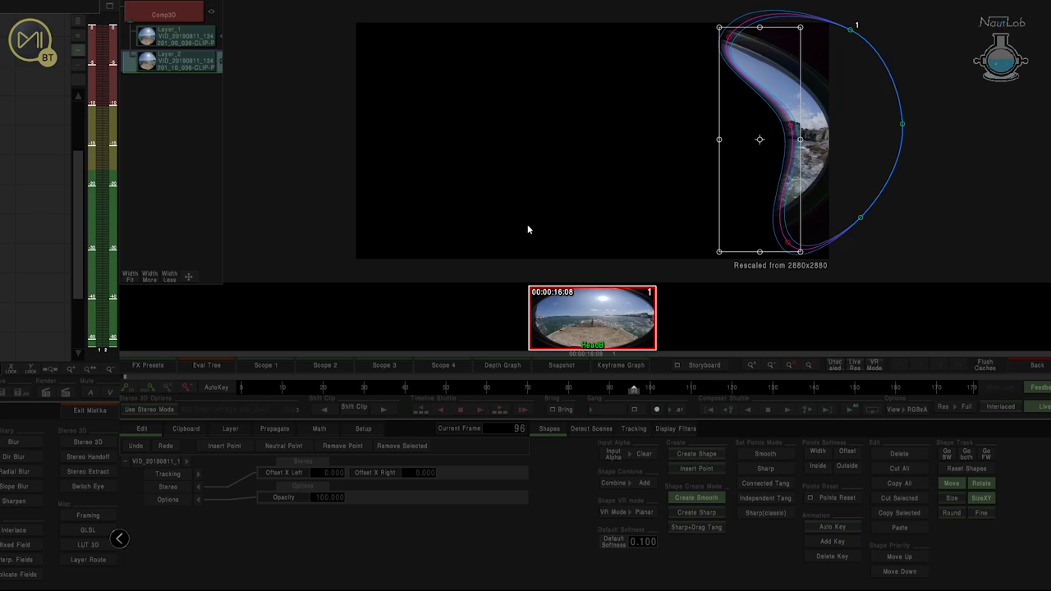
{"action": "left_click", "coordinate": [164, 14]}
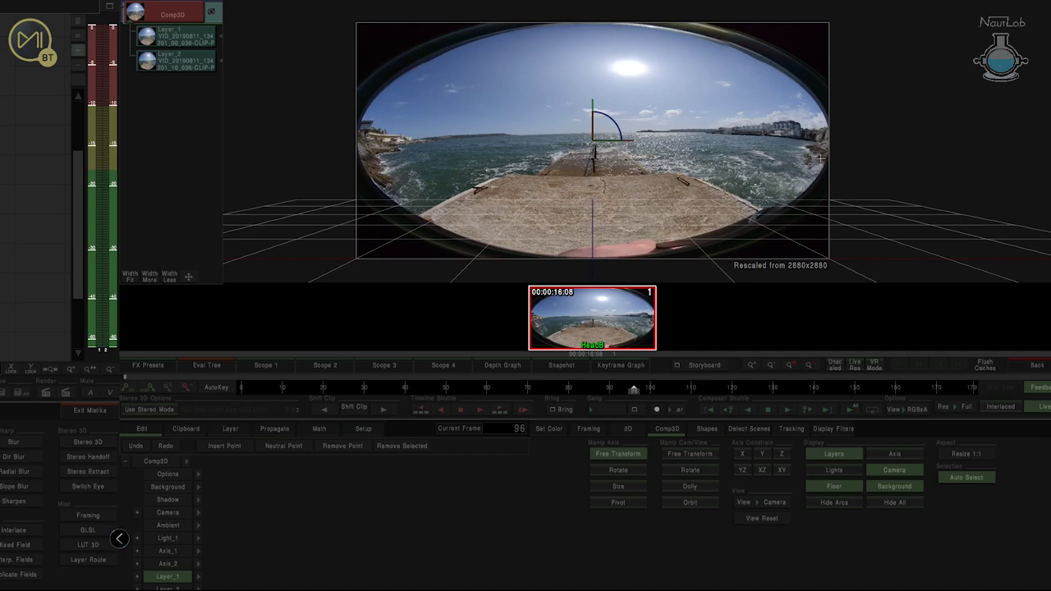
{"action": "scroll", "coordinate": [814, 129], "scroll_direction": "up", "scroll_amount": 2}
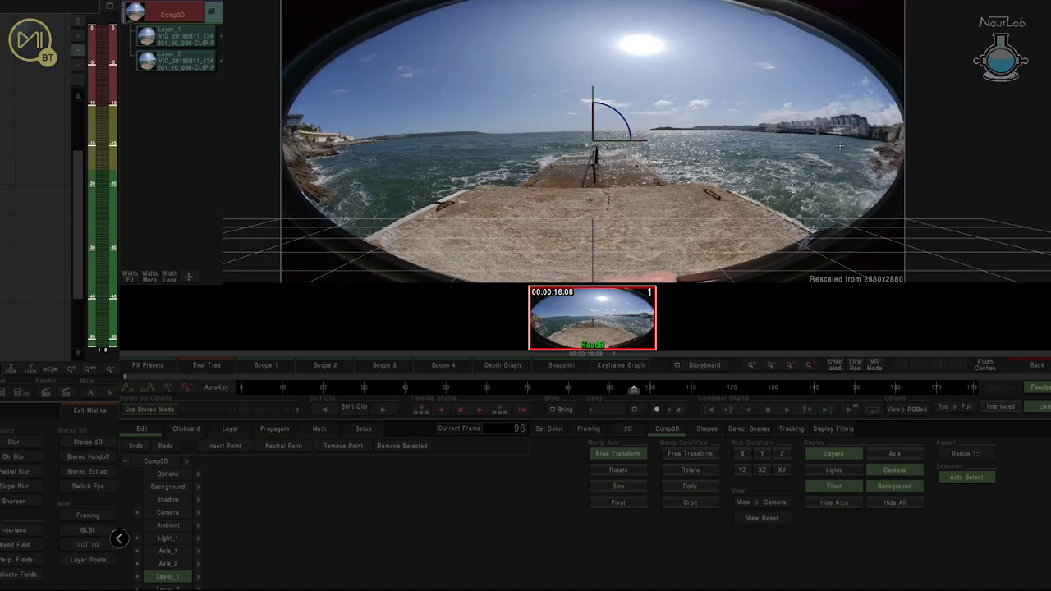
{"action": "scroll", "coordinate": [872, 127], "scroll_direction": "up", "scroll_amount": 1}
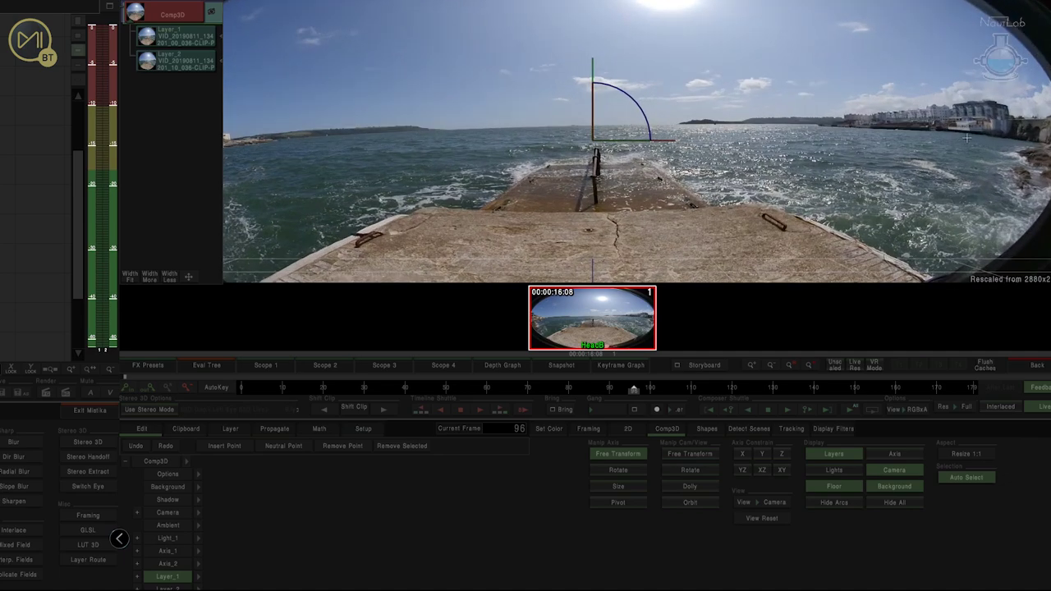
{"action": "scroll", "coordinate": [996, 152], "scroll_direction": "down", "scroll_amount": 2}
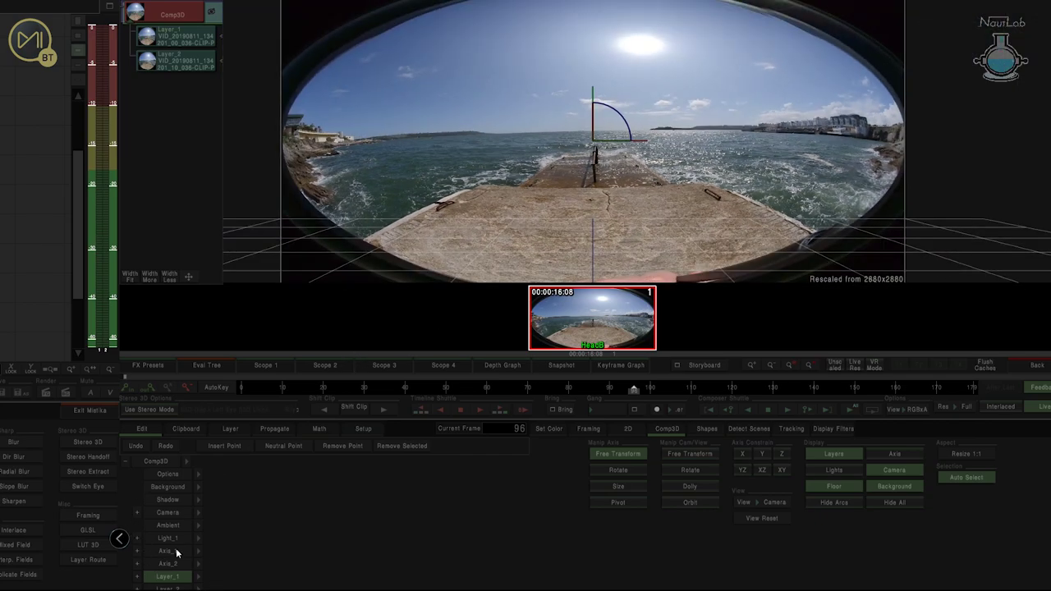
Open Layer_2's transform parameters in the Comp3D and set its Position Z to 4.000 and Rotation Y to 0.800
{"action": "left_click_drag", "start_coordinate": [168, 572], "coordinate": [175, 503]}
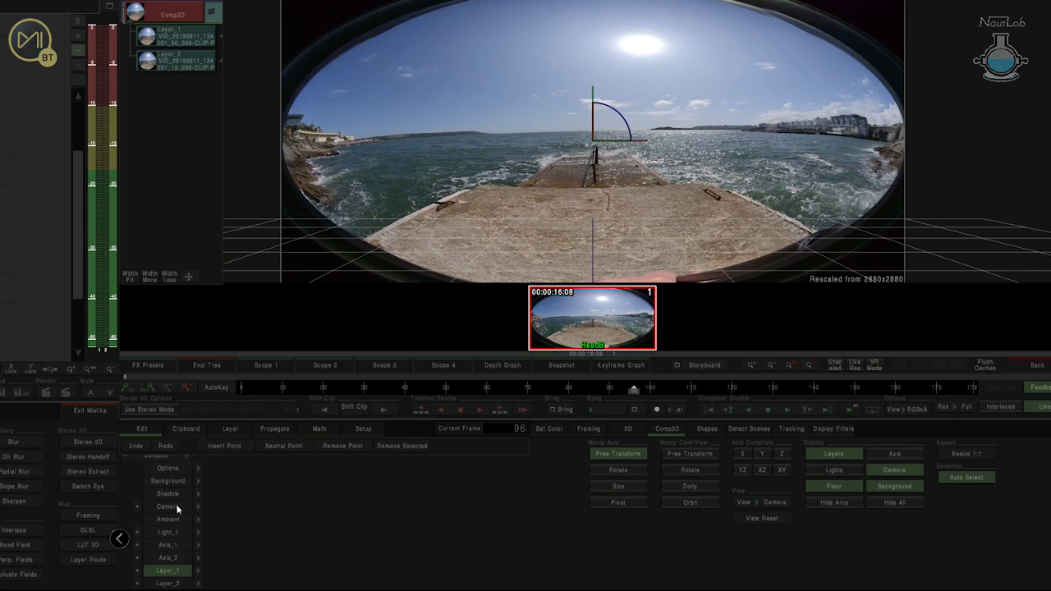
{"action": "left_click", "coordinate": [169, 585]}
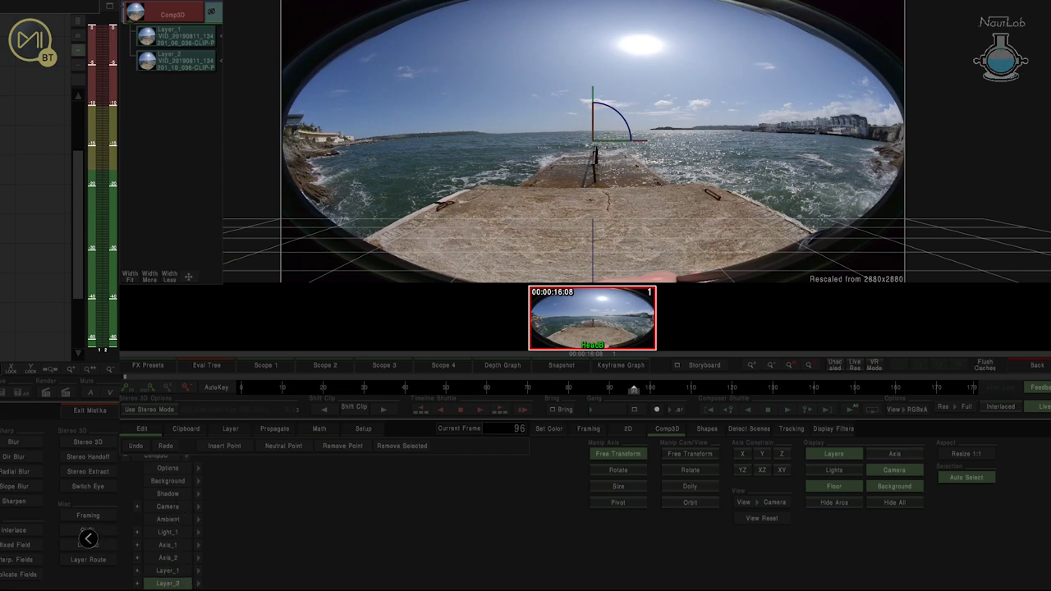
{"action": "left_click", "coordinate": [198, 583]}
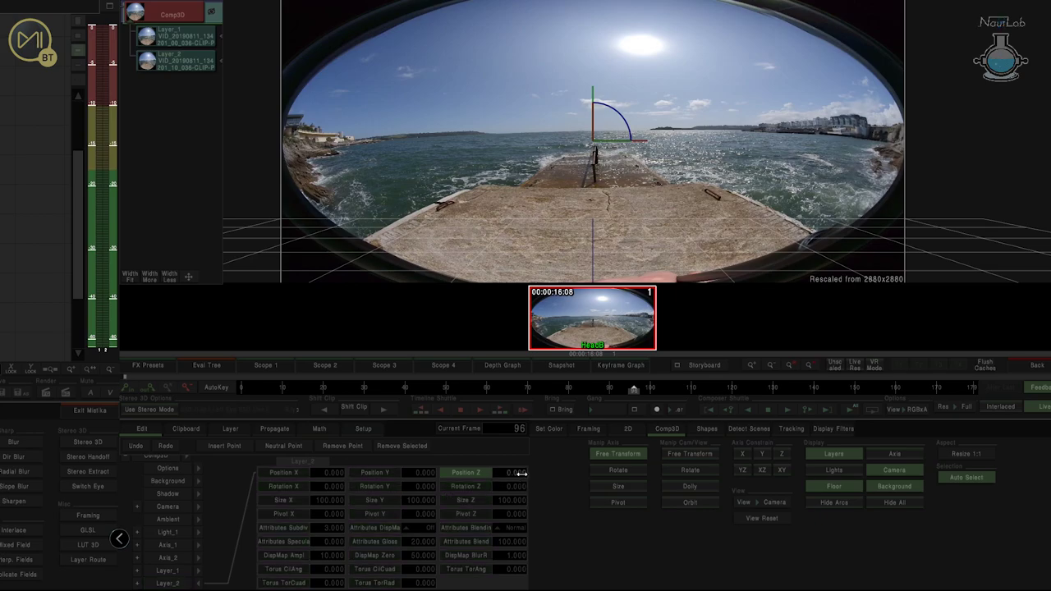
{"action": "left_click_drag", "start_coordinate": [520, 473], "coordinate": [531, 474]}
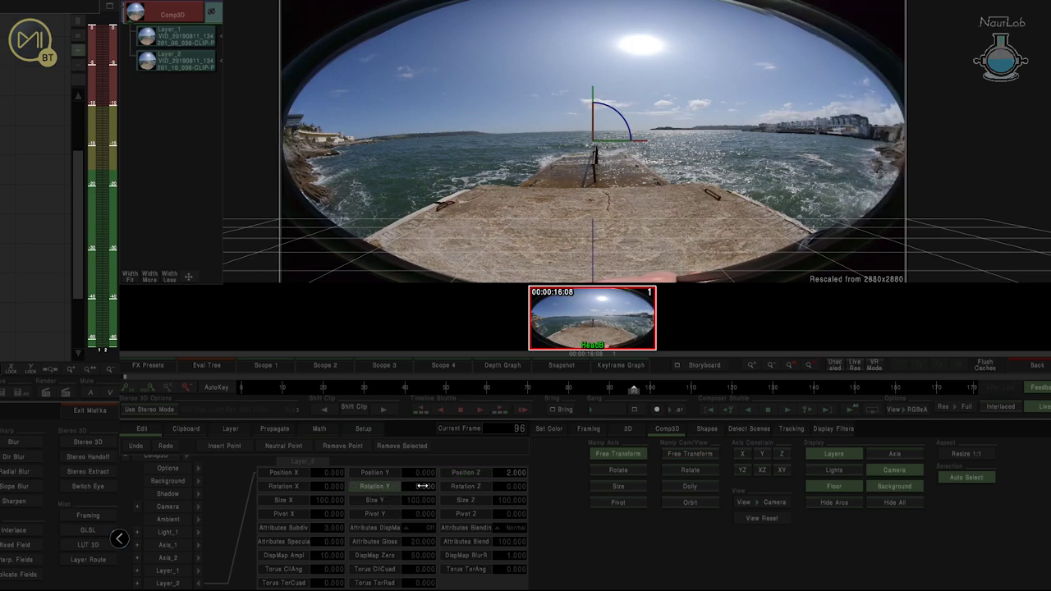
{"action": "left_click_drag", "start_coordinate": [424, 486], "coordinate": [445, 486]}
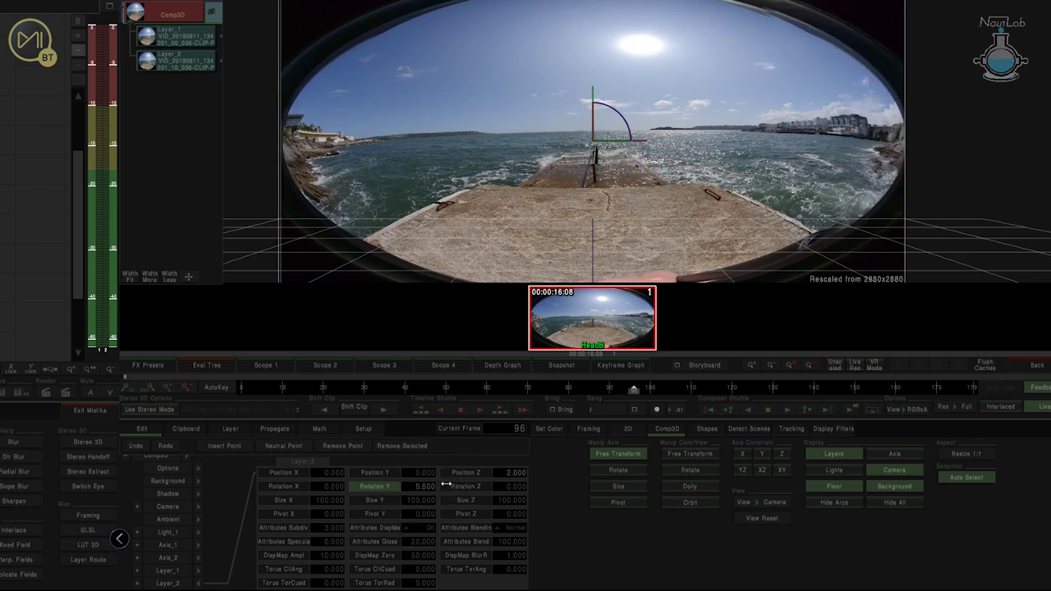
{"action": "left_click_drag", "start_coordinate": [519, 472], "coordinate": [523, 472]}
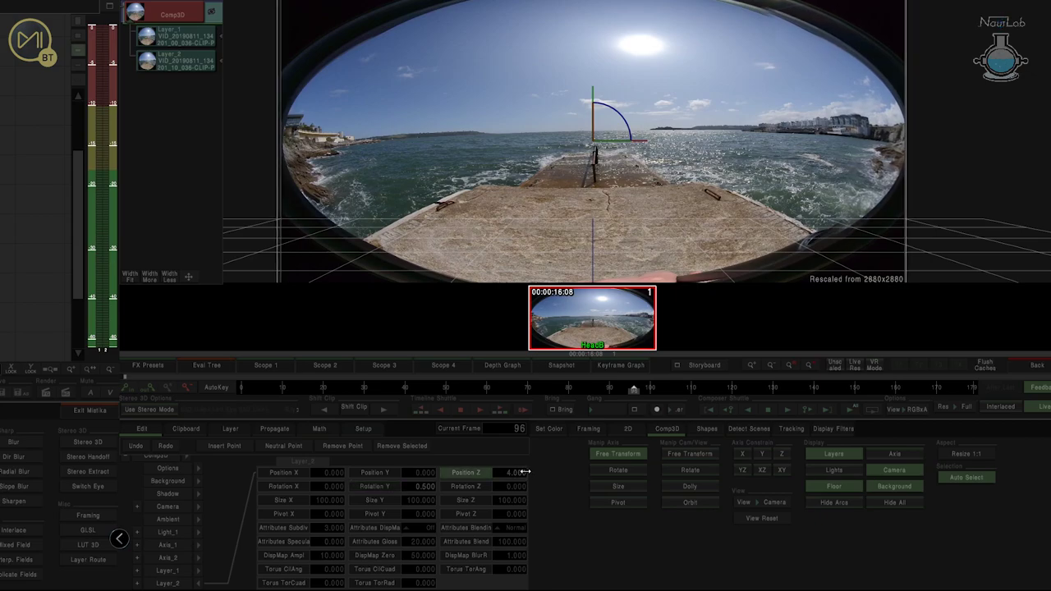
{"action": "mouse_move", "coordinate": [419, 486]}
{"action": "left_mouse_down"}
{"action": "mouse_move", "coordinate": [451, 486]}
{"action": "mouse_move", "coordinate": [425, 487]}
{"action": "mouse_move", "coordinate": [436, 487]}
{"action": "left_mouse_up"}
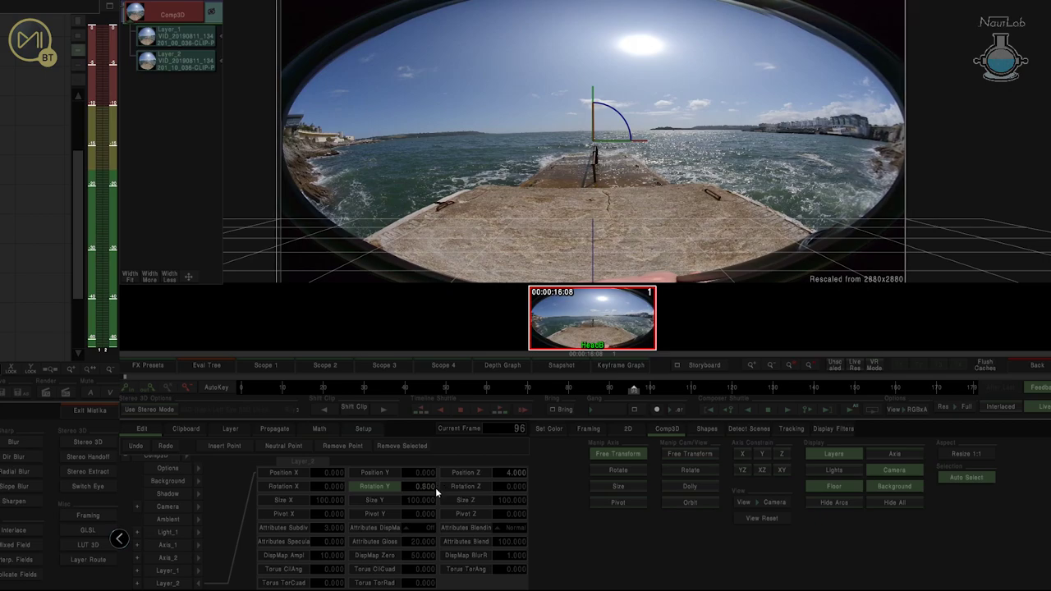
Set Layer_2's Position X to -1.300 and Position Y to 0.400
{"action": "left_click", "coordinate": [321, 486]}
{"action": "left_click", "coordinate": [324, 473]}
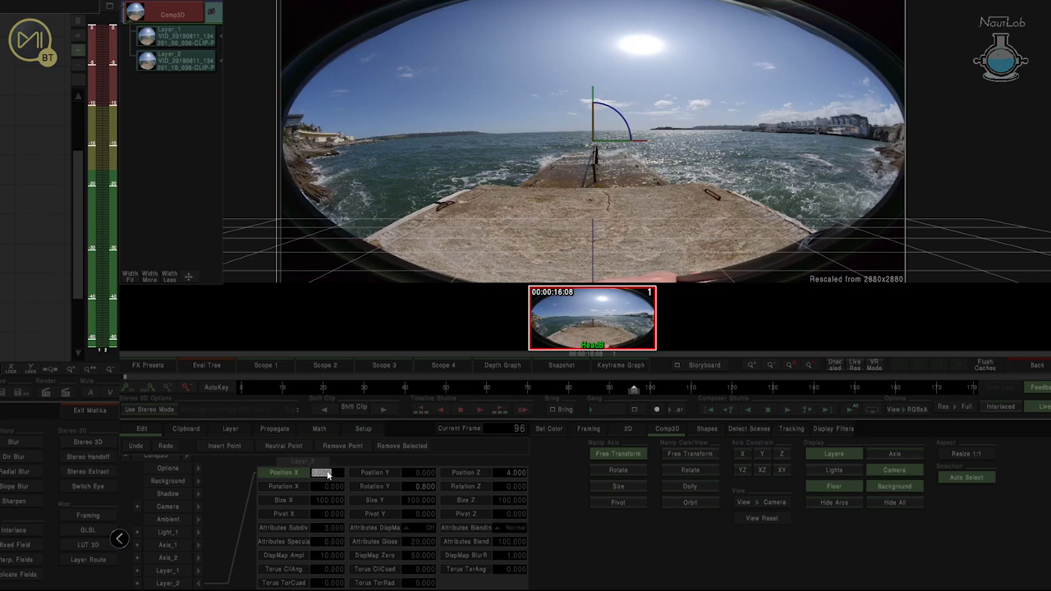
{"action": "left_click", "coordinate": [328, 474]}
{"action": "left_click", "coordinate": [576, 476]}
{"action": "left_click_drag", "start_coordinate": [339, 471], "coordinate": [271, 473]}
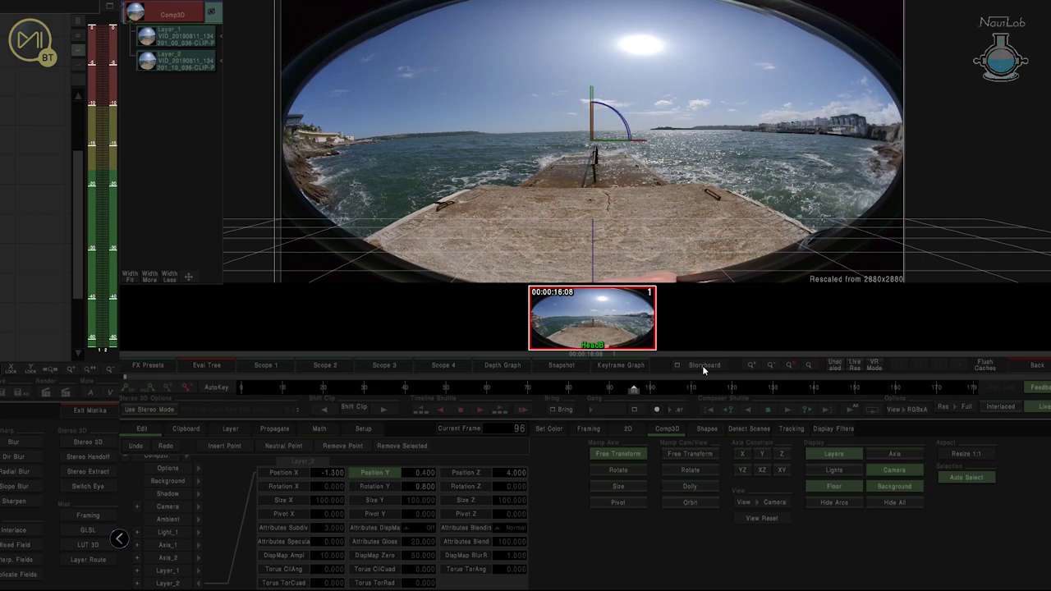
Examine the blend between the two layers along the right-hand coastline of the composite, then leave the visual editor
{"action": "scroll", "coordinate": [893, 193], "scroll_direction": "up", "scroll_amount": 4}
{"action": "mouse_move", "coordinate": [948, 146]}
{"action": "left_mouse_down"}
{"action": "mouse_move", "coordinate": [591, 155]}
{"action": "mouse_move", "coordinate": [936, 141]}
{"action": "left_mouse_up"}
{"action": "scroll", "coordinate": [690, 158], "scroll_direction": "down", "scroll_amount": 3}
{"action": "scroll", "coordinate": [692, 158], "scroll_direction": "up", "scroll_amount": 4}
{"action": "scroll", "coordinate": [694, 159], "scroll_direction": "down", "scroll_amount": 3}
{"action": "scroll", "coordinate": [694, 159], "scroll_direction": "up", "scroll_amount": 3}
{"action": "scroll", "coordinate": [694, 158], "scroll_direction": "down", "scroll_amount": 2}
{"action": "left_click_drag", "start_coordinate": [856, 128], "coordinate": [506, 148]}
{"action": "scroll", "coordinate": [583, 151], "scroll_direction": "up", "scroll_amount": 2}
{"action": "left_click_drag", "start_coordinate": [590, 191], "coordinate": [589, 169]}
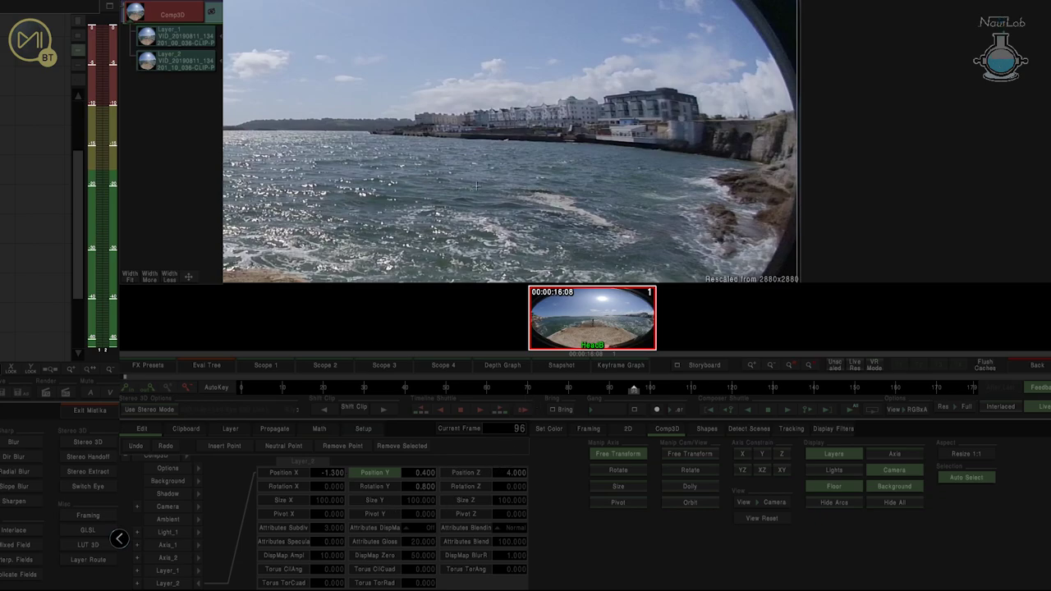
{"action": "key", "text": "Home"}
{"action": "scroll", "coordinate": [478, 197], "scroll_direction": "down", "scroll_amount": 2}
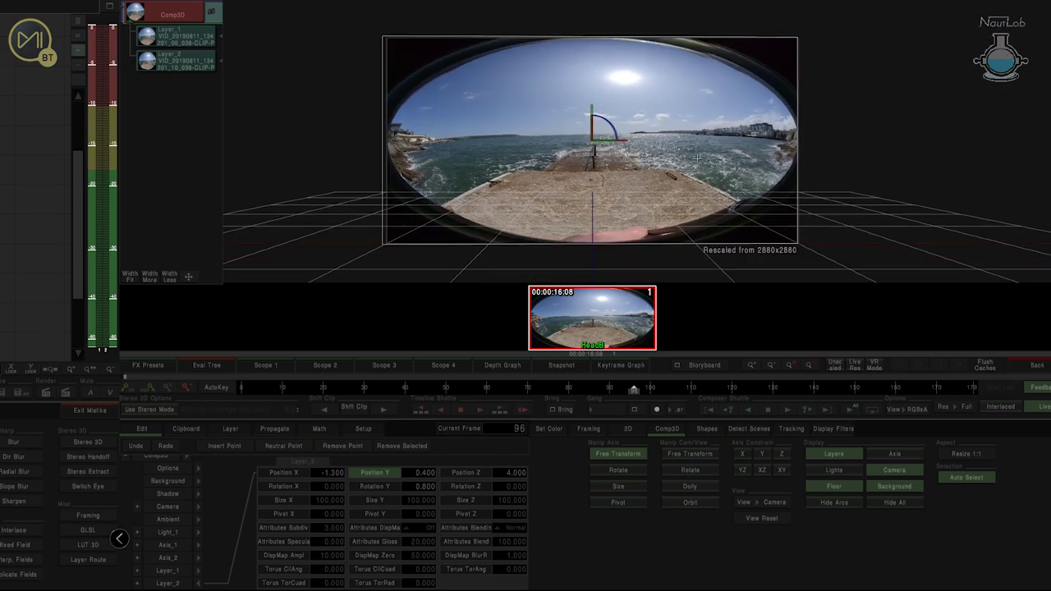
{"action": "key", "text": "Escape"}
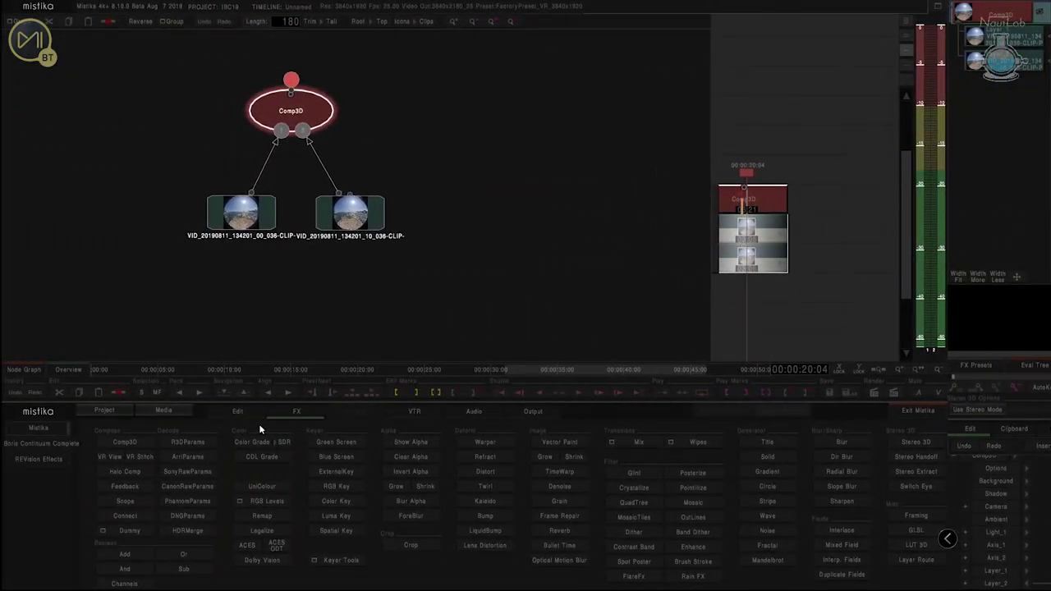
Rename the Comp3D node as LeftEye in its clip attributes
{"action": "left_click", "coordinate": [238, 419]}
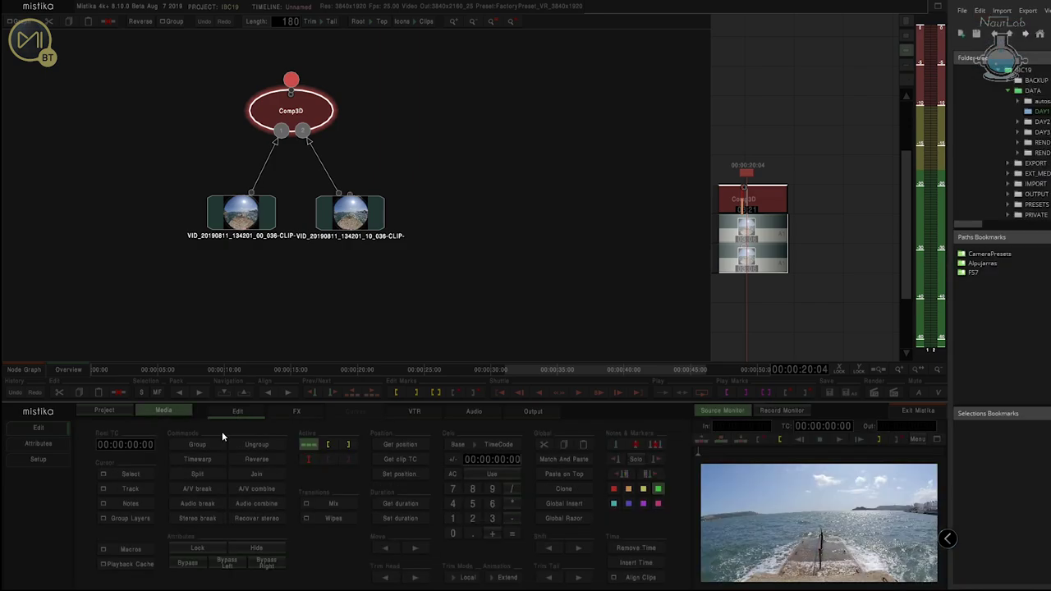
{"action": "left_click", "coordinate": [31, 444]}
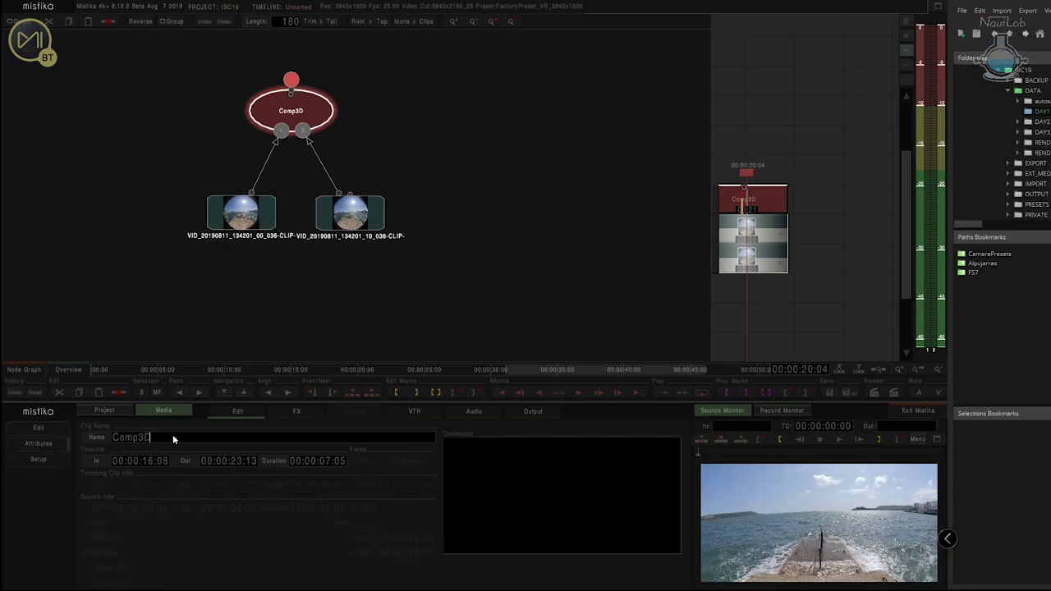
{"action": "key", "text": "BackSpace"}
{"action": "key", "text": "BackSpace"}
{"action": "key", "text": "BackSpace"}
{"action": "key", "text": "BackSpace"}
{"action": "key", "text": "BackSpace"}
{"action": "key", "text": "BackSpace"}
{"action": "type", "text": "LeftEye"}
{"action": "key", "text": "Return"}
Clone the LeftEye node together with its two source clips and place the copy beside the original group
{"action": "scroll", "coordinate": [314, 177], "scroll_direction": "down", "scroll_amount": 3}
{"action": "left_click", "coordinate": [312, 160]}
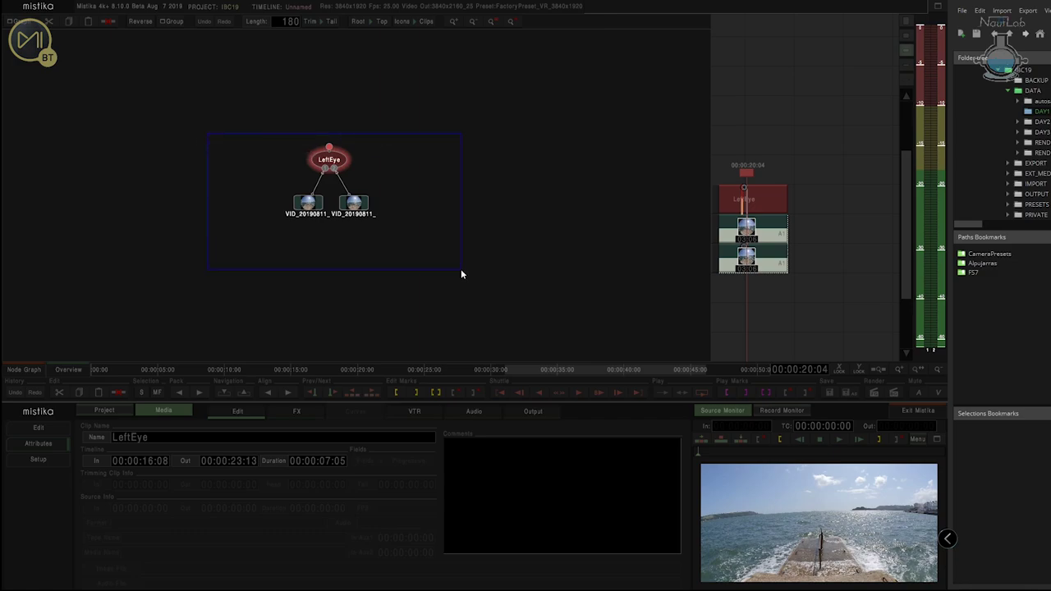
{"action": "left_click_drag", "start_coordinate": [461, 271], "coordinate": [461, 271]}
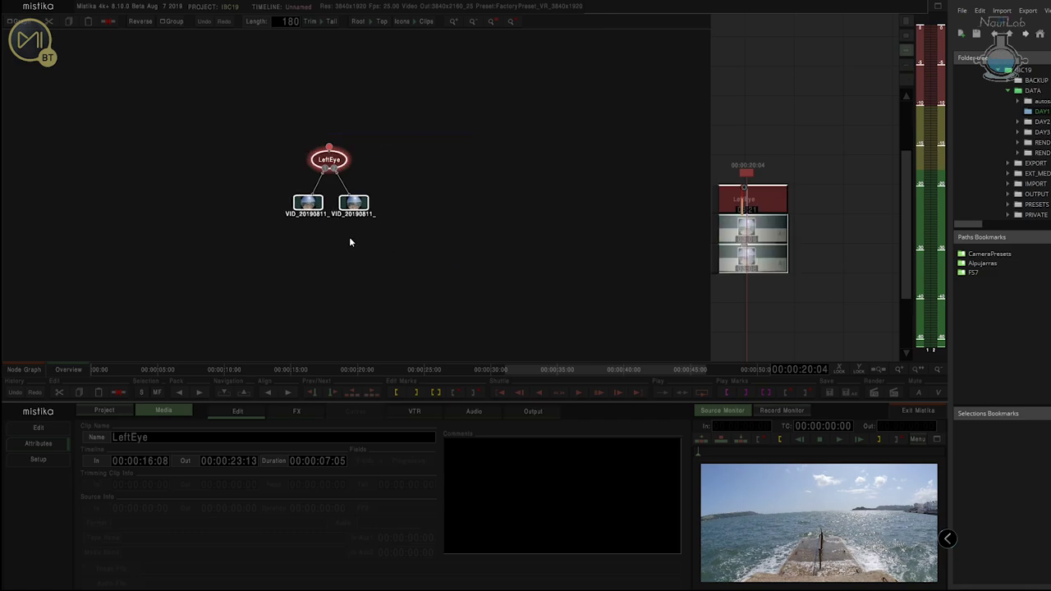
{"action": "mouse_move", "coordinate": [348, 204]}
{"action": "left_mouse_down"}
{"action": "mouse_move", "coordinate": [528, 214]}
{"action": "mouse_move", "coordinate": [183, 208]}
{"action": "left_mouse_up"}
{"action": "mouse_move", "coordinate": [151, 163]}
{"action": "left_mouse_down"}
{"action": "mouse_move", "coordinate": [272, 175]}
{"action": "mouse_move", "coordinate": [274, 161]}
{"action": "mouse_move", "coordinate": [394, 152]}
{"action": "mouse_move", "coordinate": [287, 158]}
{"action": "left_mouse_up"}
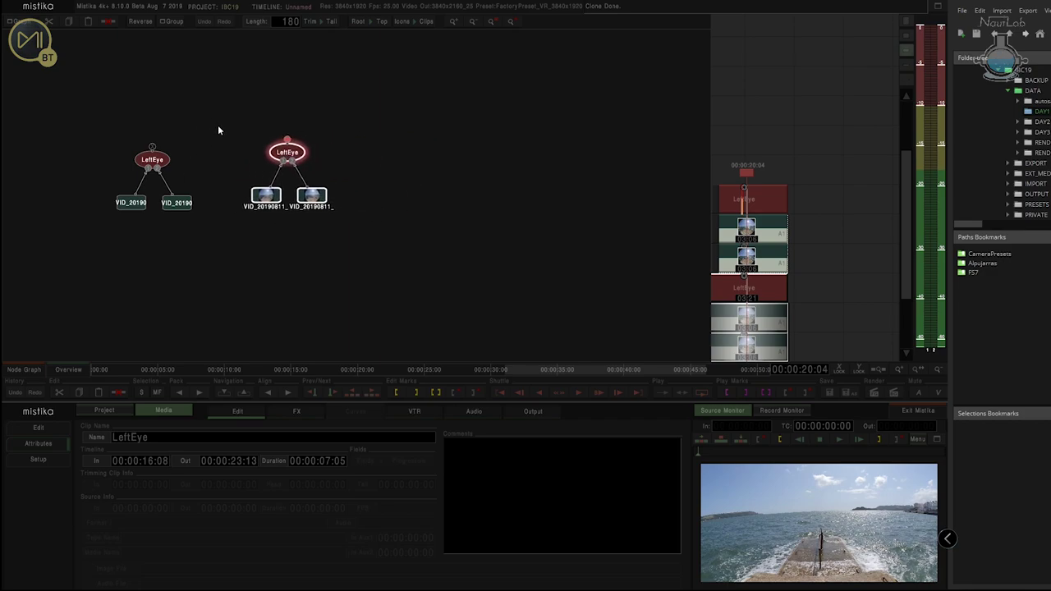
Adjust the original LeftEye node's position above its clips and rename the cloned Comp3D node as RightEye
{"action": "scroll", "coordinate": [215, 126], "scroll_direction": "up", "scroll_amount": 2}
{"action": "mouse_move", "coordinate": [159, 211]}
{"action": "left_mouse_down"}
{"action": "mouse_move", "coordinate": [319, 211]}
{"action": "mouse_move", "coordinate": [315, 195]}
{"action": "left_mouse_up"}
{"action": "left_click", "coordinate": [411, 144]}
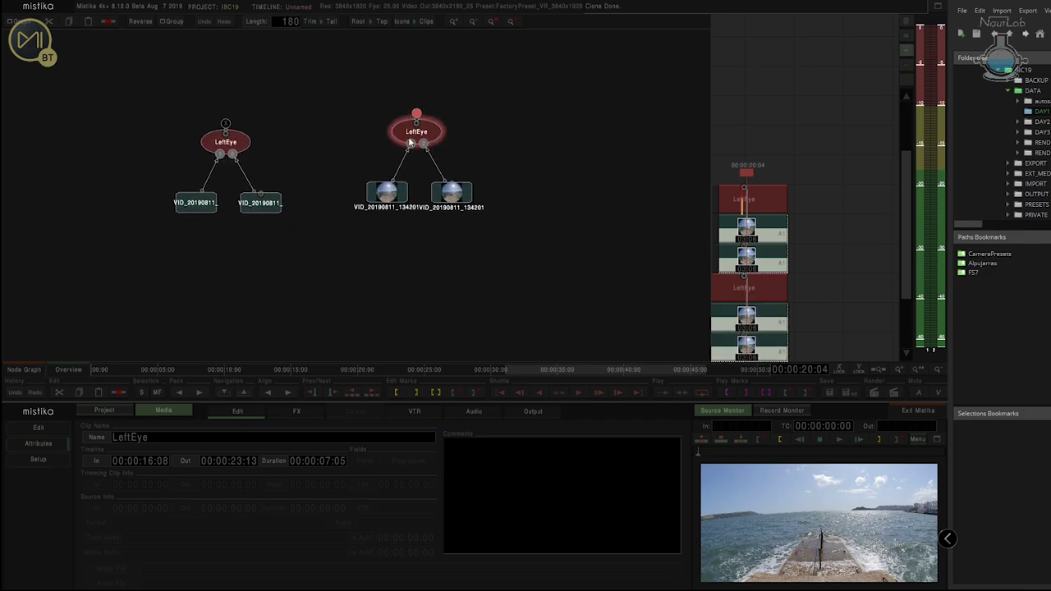
{"action": "left_click", "coordinate": [451, 204]}
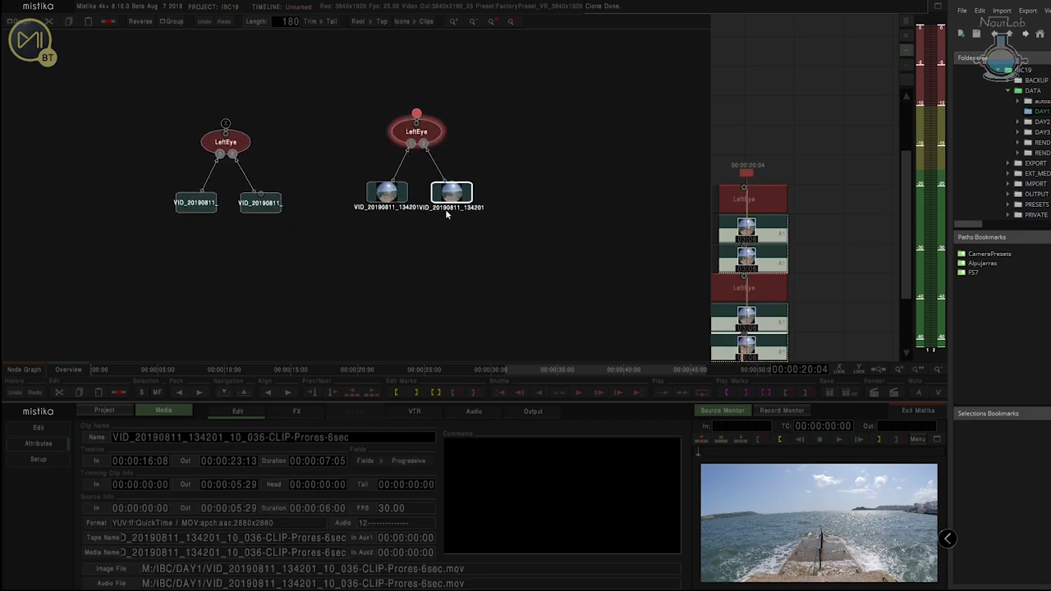
{"action": "left_click_drag", "start_coordinate": [231, 149], "coordinate": [224, 138]}
{"action": "left_click", "coordinate": [437, 136]}
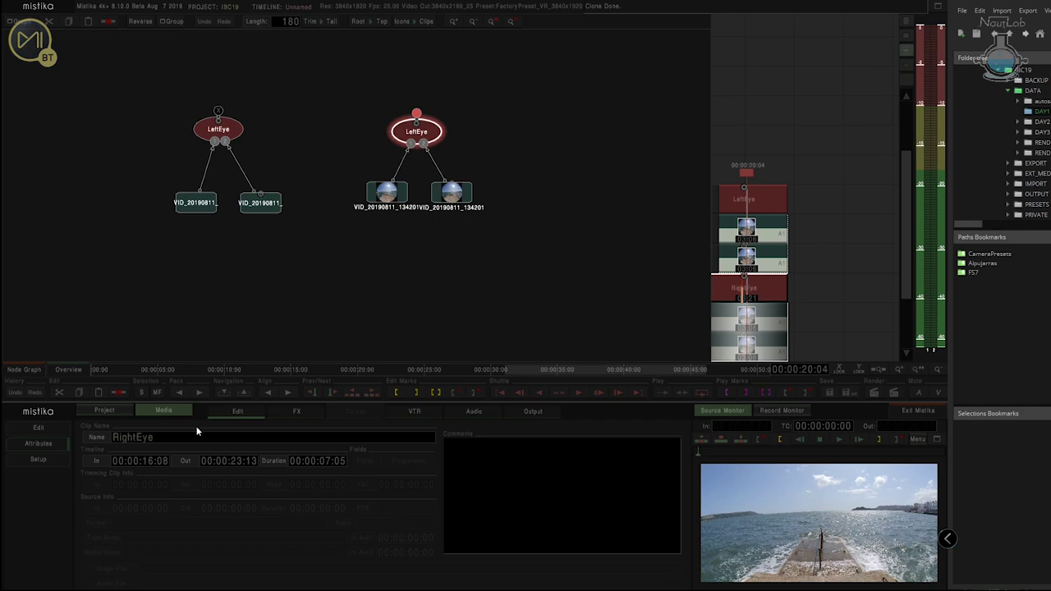
Delete the mask shape from the Layer_2 clip of the RightEye composite
{"action": "left_click", "coordinate": [415, 132]}
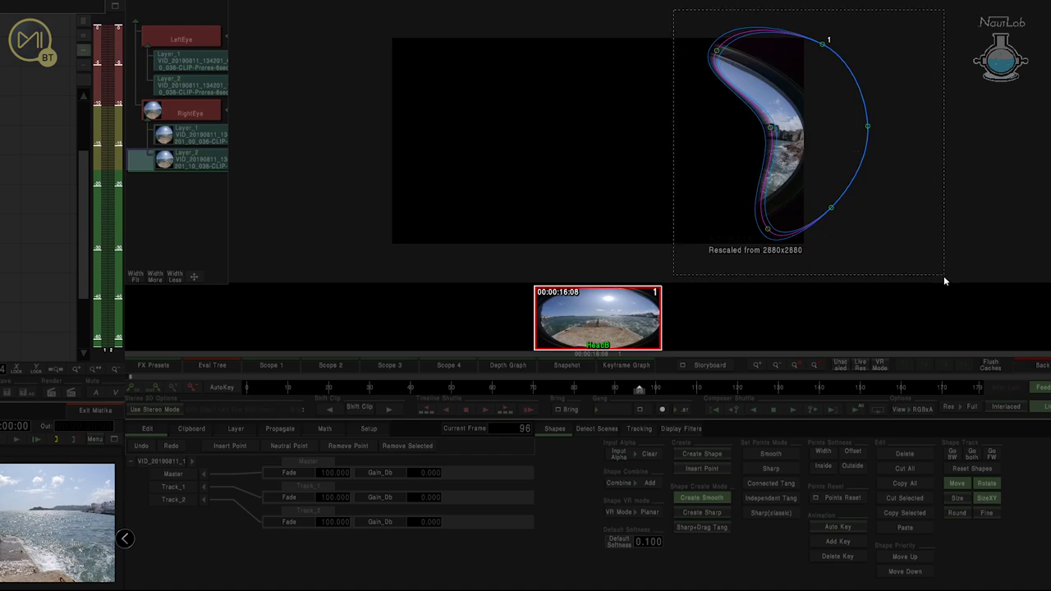
{"action": "left_click_drag", "start_coordinate": [943, 276], "coordinate": [944, 275]}
{"action": "key", "text": "Delete"}
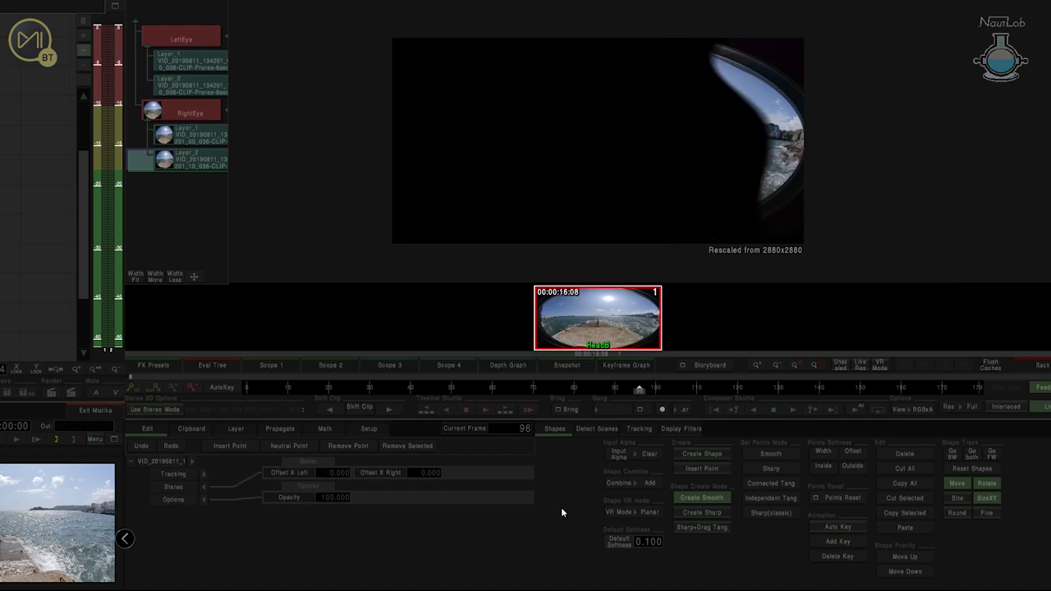
{"action": "left_click_drag", "start_coordinate": [633, 390], "coordinate": [639, 390]}
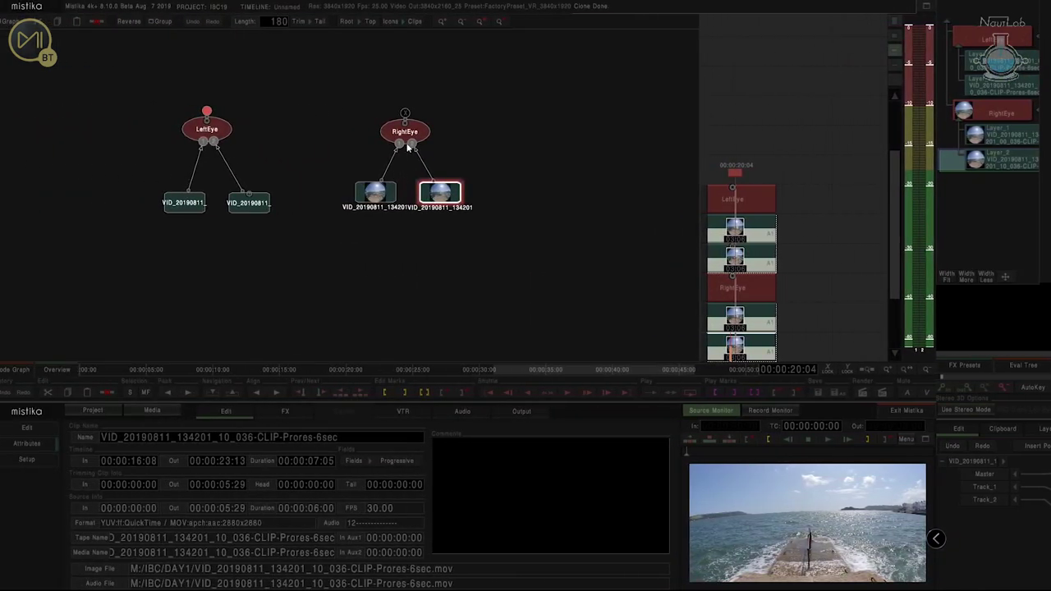
Disconnect both clips from the RightEye node and remove its two empty inputs
{"action": "left_click_drag", "start_coordinate": [412, 144], "coordinate": [409, 190]}
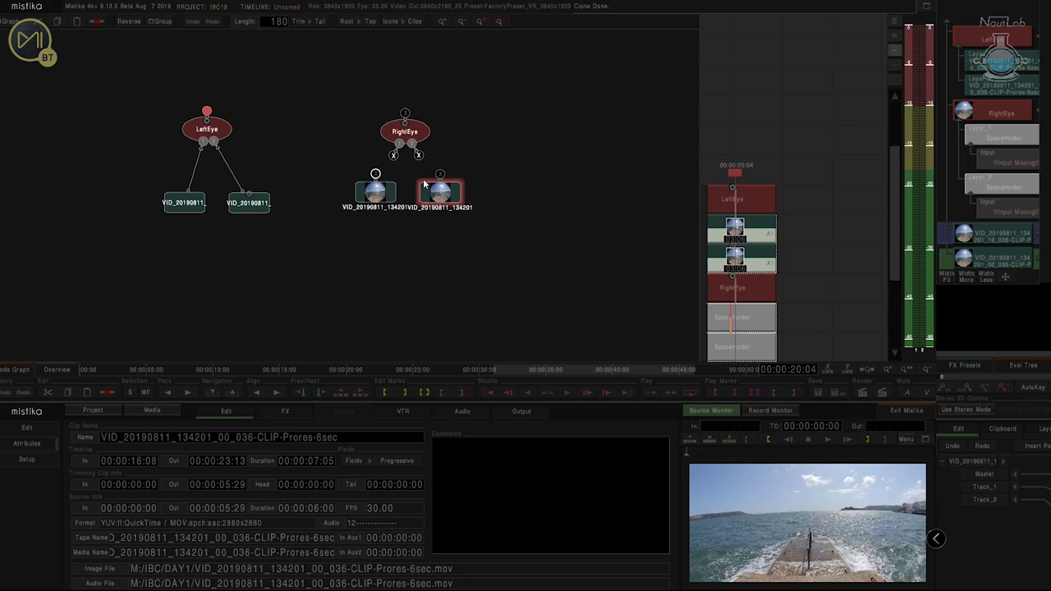
{"action": "left_click", "coordinate": [418, 156]}
{"action": "key", "text": "Delete"}
{"action": "left_click", "coordinate": [394, 156]}
{"action": "key", "text": "Delete"}
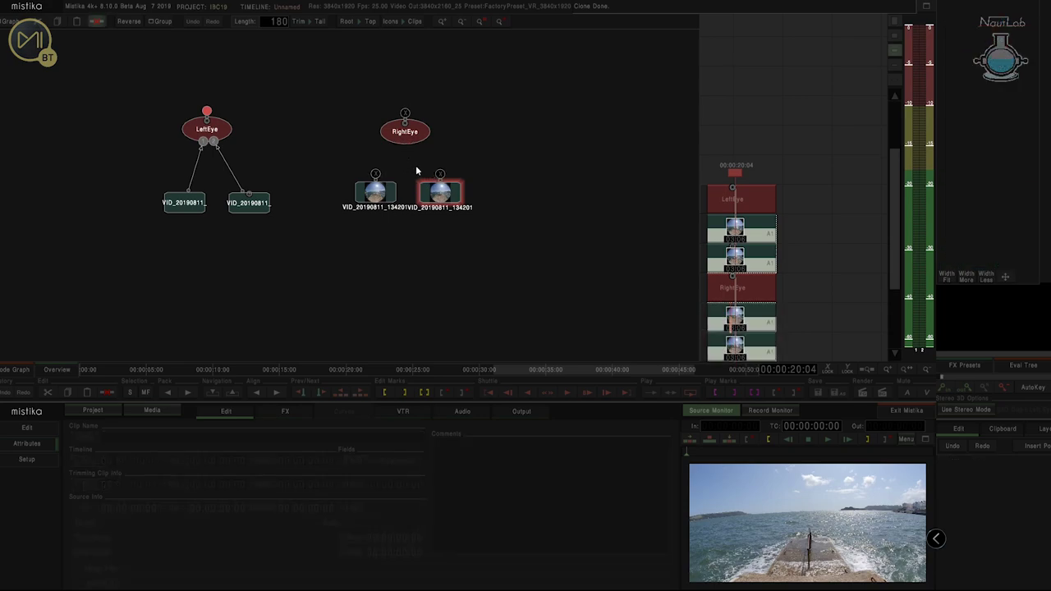
Reconnect the clips to RightEye in swapped order, the 10_036 clip as first input and the 00_036 clip as second
{"action": "left_click", "coordinate": [439, 174]}
{"action": "left_click_drag", "start_coordinate": [440, 174], "coordinate": [408, 138]}
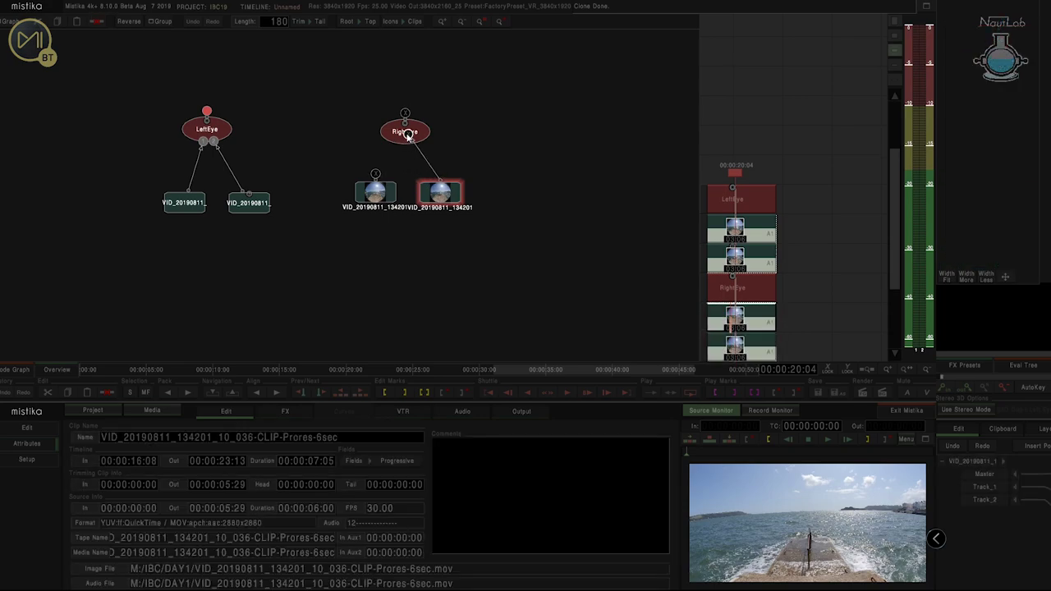
{"action": "left_click_drag", "start_coordinate": [371, 185], "coordinate": [404, 139]}
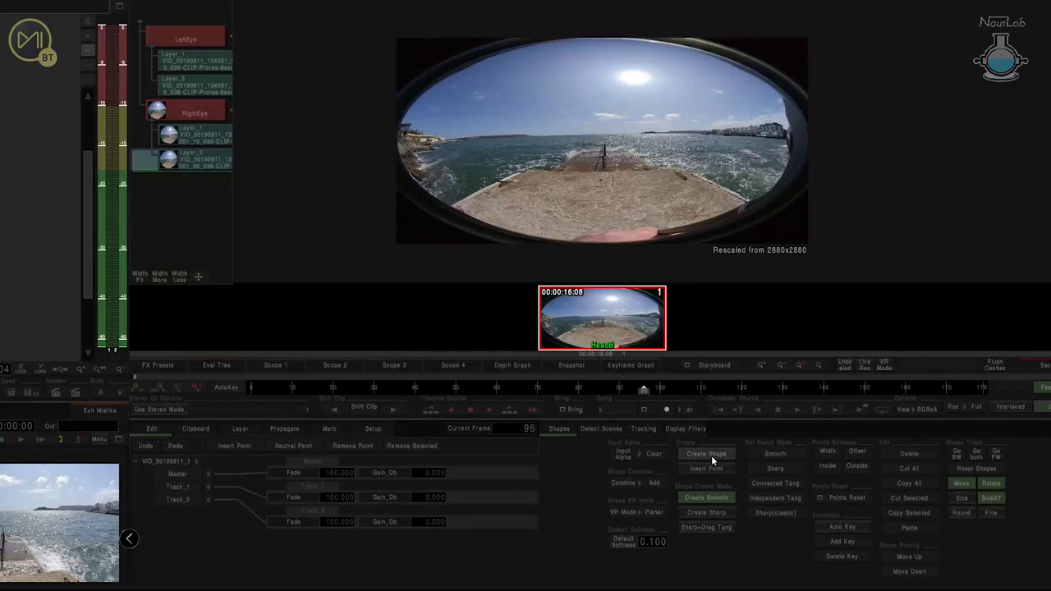
Draw a smooth six-point mask shape around the left side of the image on RightEye's Layer_2 clip
{"action": "left_click", "coordinate": [707, 455]}
{"action": "left_click", "coordinate": [384, 43]}
{"action": "left_click", "coordinate": [459, 43]}
{"action": "left_click", "coordinate": [474, 99]}
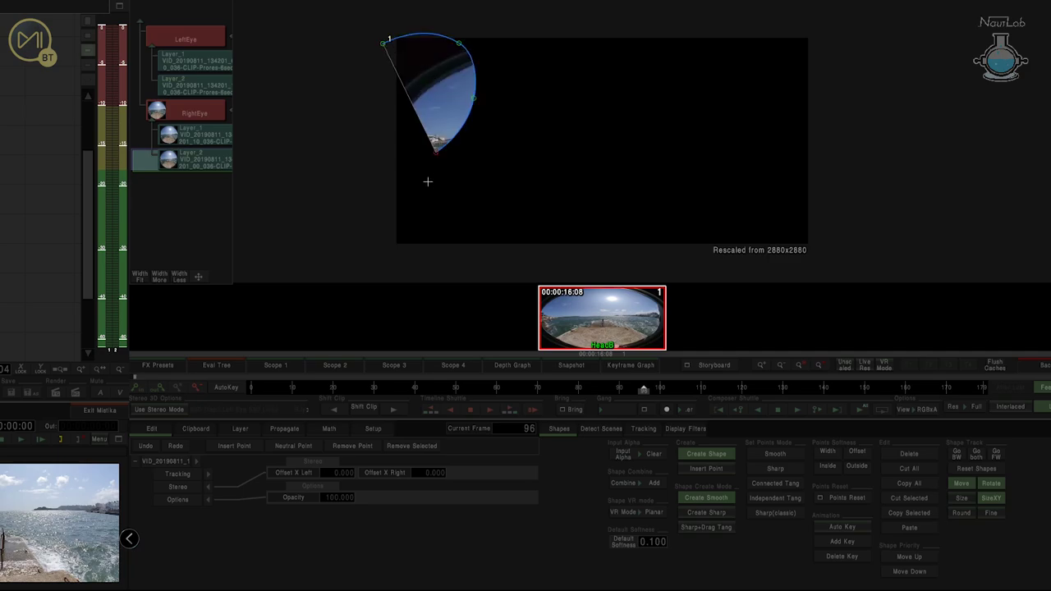
{"action": "left_click", "coordinate": [421, 167]}
{"action": "left_click", "coordinate": [432, 233]}
{"action": "left_click", "coordinate": [433, 246]}
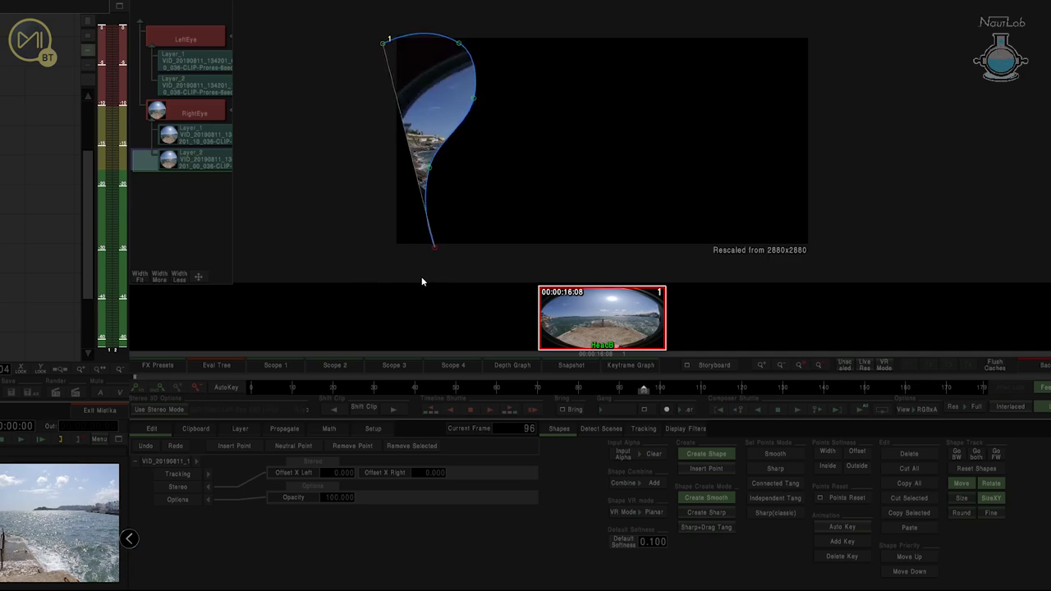
{"action": "left_click", "coordinate": [422, 277]}
{"action": "left_click_drag", "start_coordinate": [421, 277], "coordinate": [340, 207]}
Reposition the shape's points so its inner edge curves along the lens's left side and its outer edge lies beyond the frame
{"action": "left_click_drag", "start_coordinate": [427, 167], "coordinate": [439, 206]}
{"action": "left_click_drag", "start_coordinate": [473, 98], "coordinate": [433, 128]}
{"action": "left_click_drag", "start_coordinate": [459, 43], "coordinate": [461, 50]}
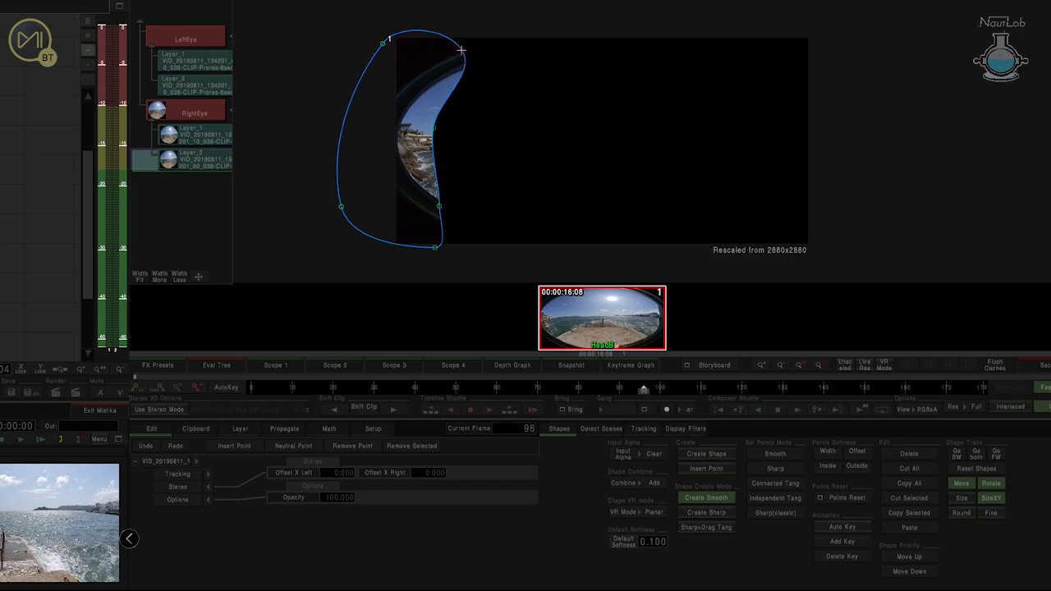
{"action": "left_click_drag", "start_coordinate": [383, 41], "coordinate": [353, 87]}
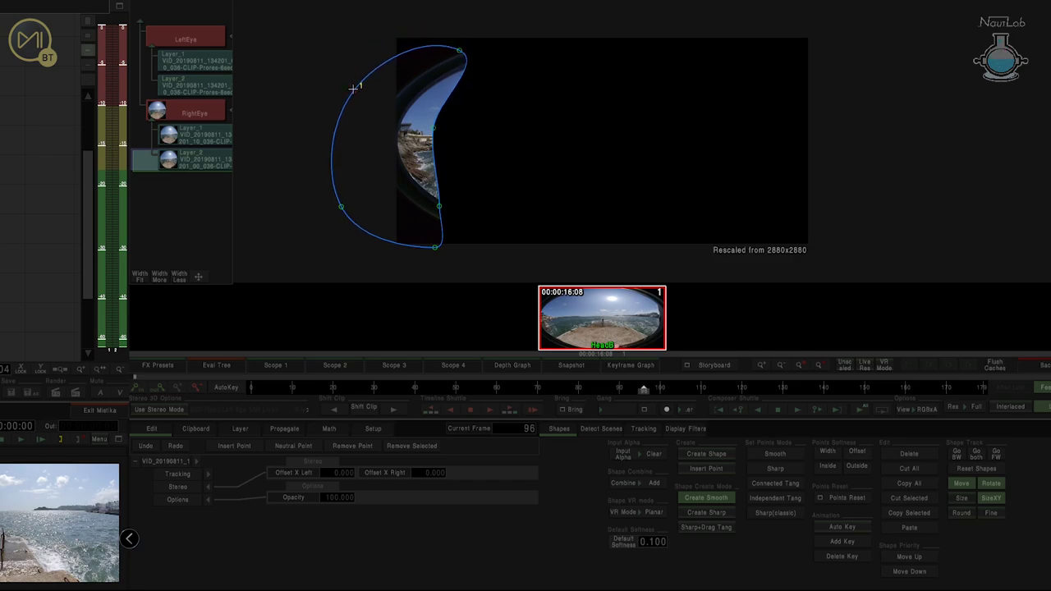
{"action": "left_click_drag", "start_coordinate": [434, 246], "coordinate": [380, 247]}
{"action": "left_click_drag", "start_coordinate": [436, 206], "coordinate": [449, 220]}
{"action": "left_click_drag", "start_coordinate": [433, 128], "coordinate": [425, 140]}
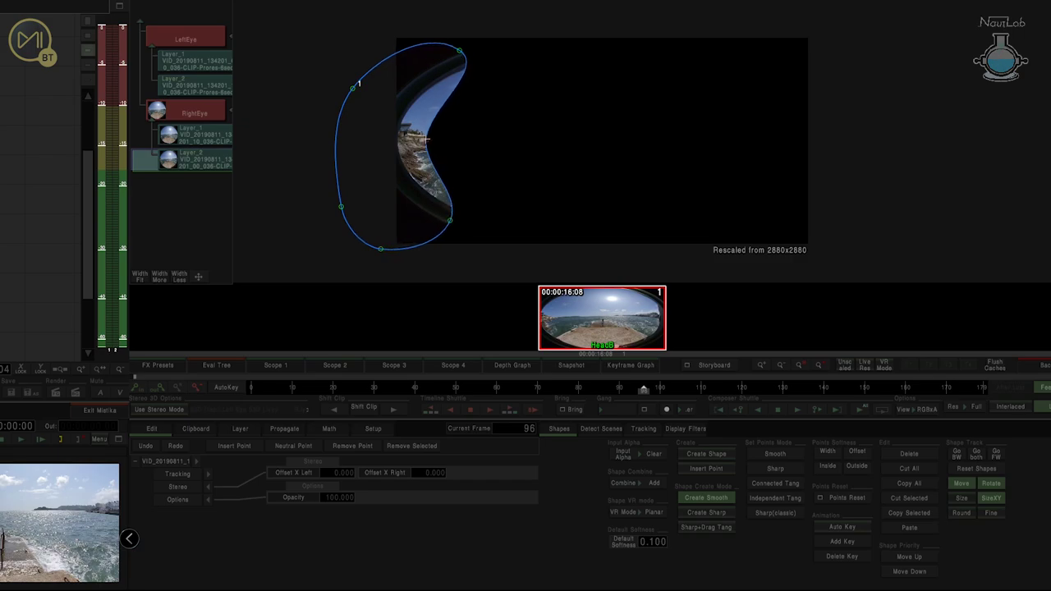
Select the three points along the shape's inner edge and widen their softness width on both sides
{"action": "left_click_drag", "start_coordinate": [405, 20], "coordinate": [513, 279]}
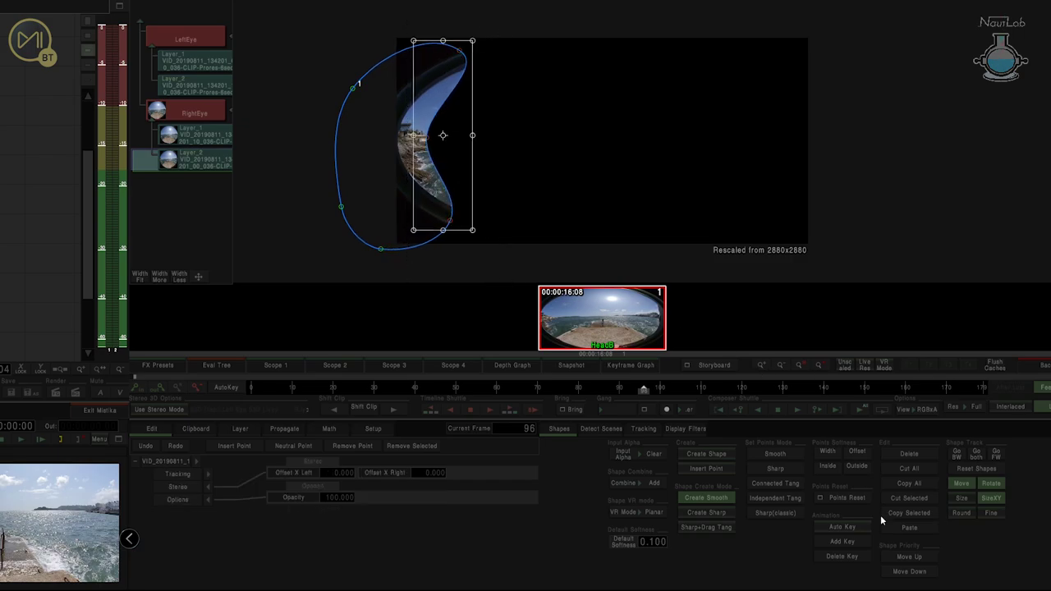
{"action": "left_click_drag", "start_coordinate": [829, 449], "coordinate": [1008, 458]}
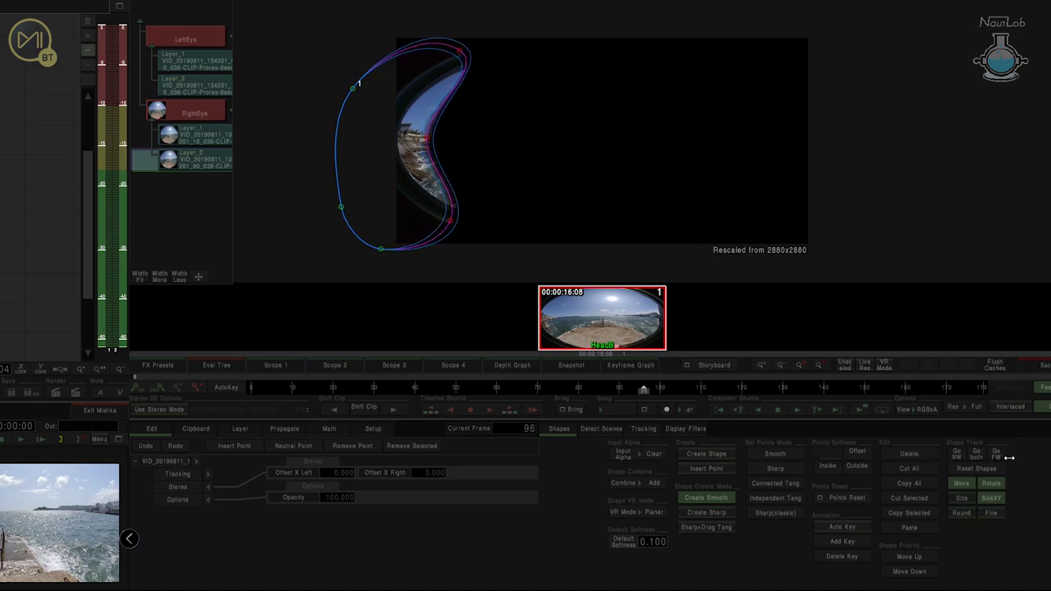
{"action": "left_click", "coordinate": [430, 275]}
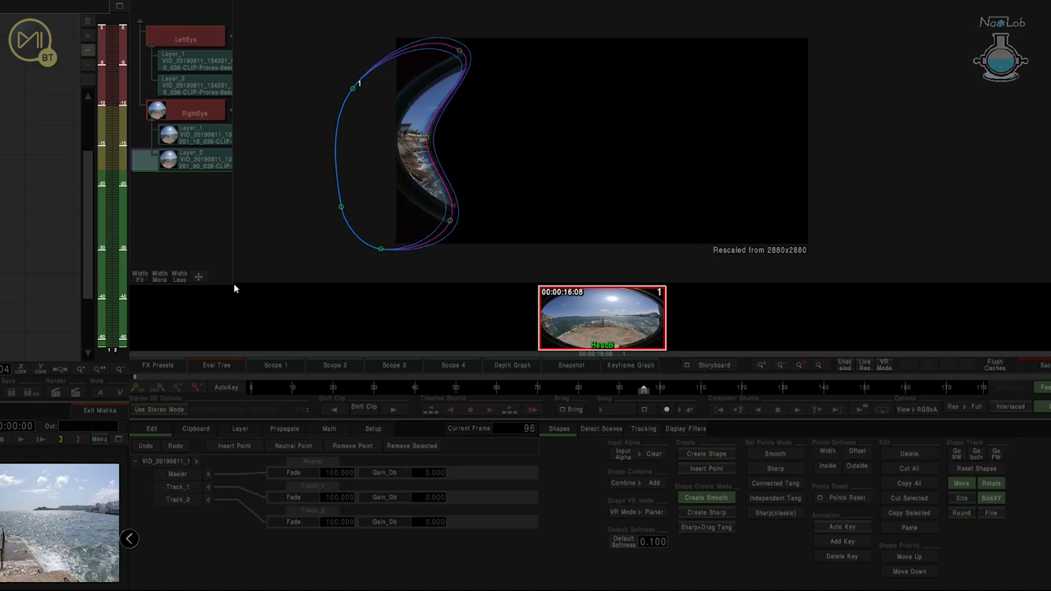
Reset all transform values of Layer_2 in the RightEye composite to their defaults
{"action": "left_click", "coordinate": [194, 114]}
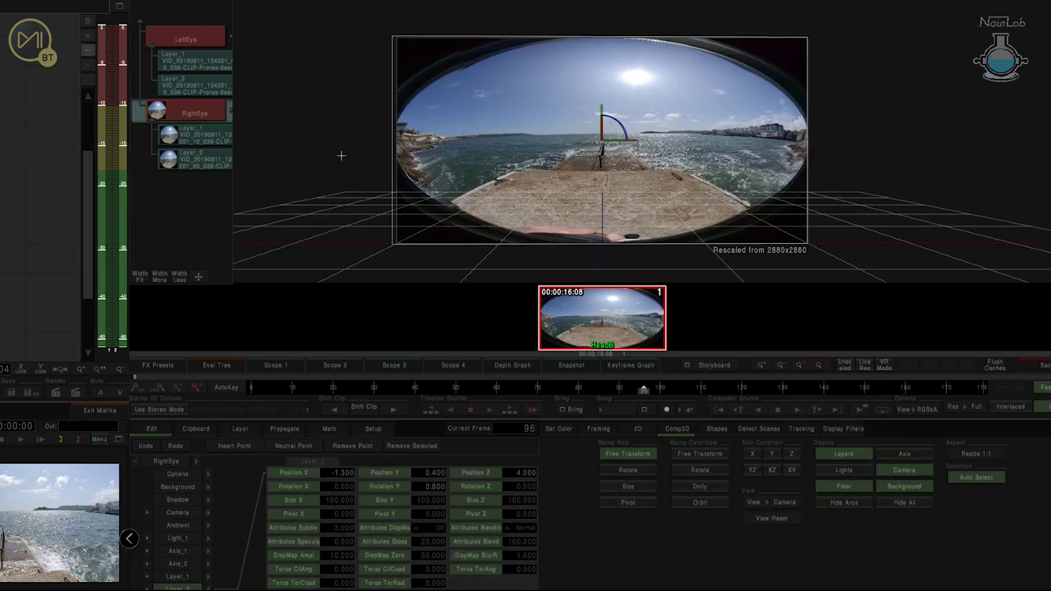
{"action": "scroll", "coordinate": [529, 161], "scroll_direction": "up", "scroll_amount": 4}
{"action": "left_click_drag", "start_coordinate": [395, 156], "coordinate": [623, 134]}
{"action": "scroll", "coordinate": [508, 132], "scroll_direction": "up", "scroll_amount": 3}
{"action": "scroll", "coordinate": [501, 133], "scroll_direction": "down", "scroll_amount": 2}
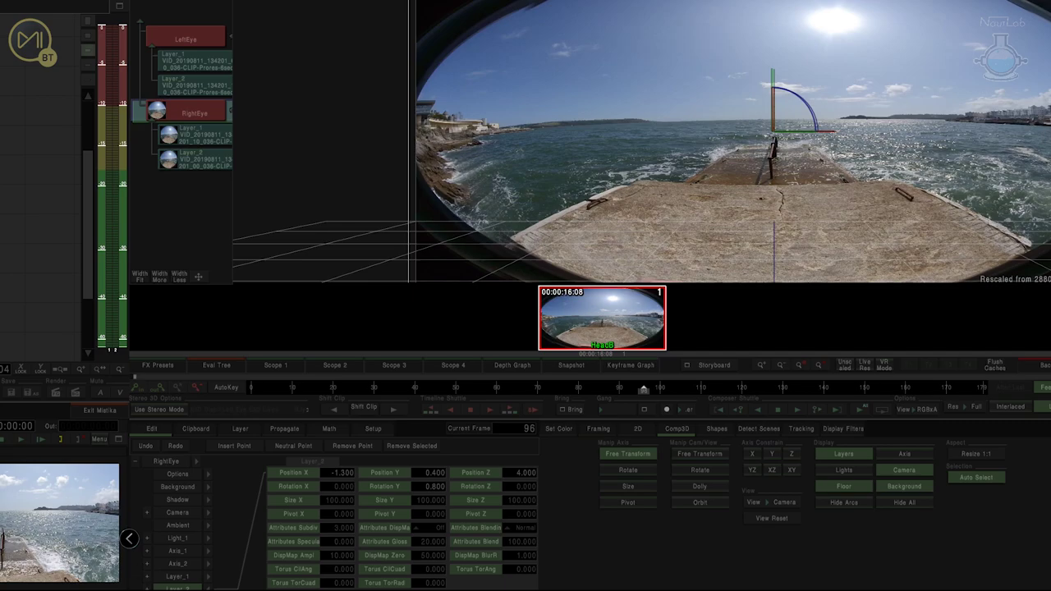
{"action": "left_click", "coordinate": [194, 160]}
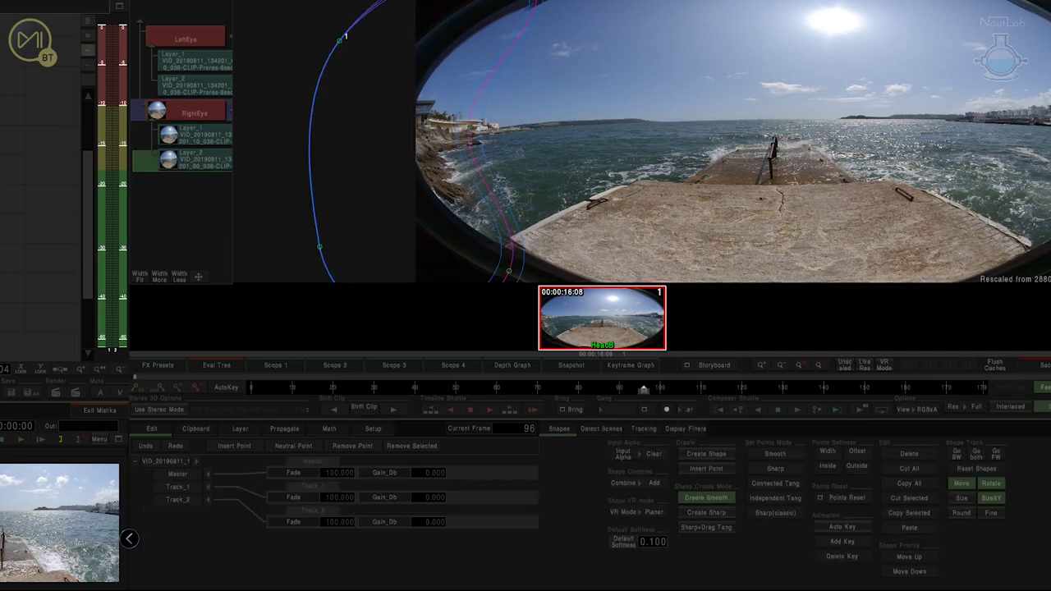
{"action": "left_click", "coordinate": [194, 112]}
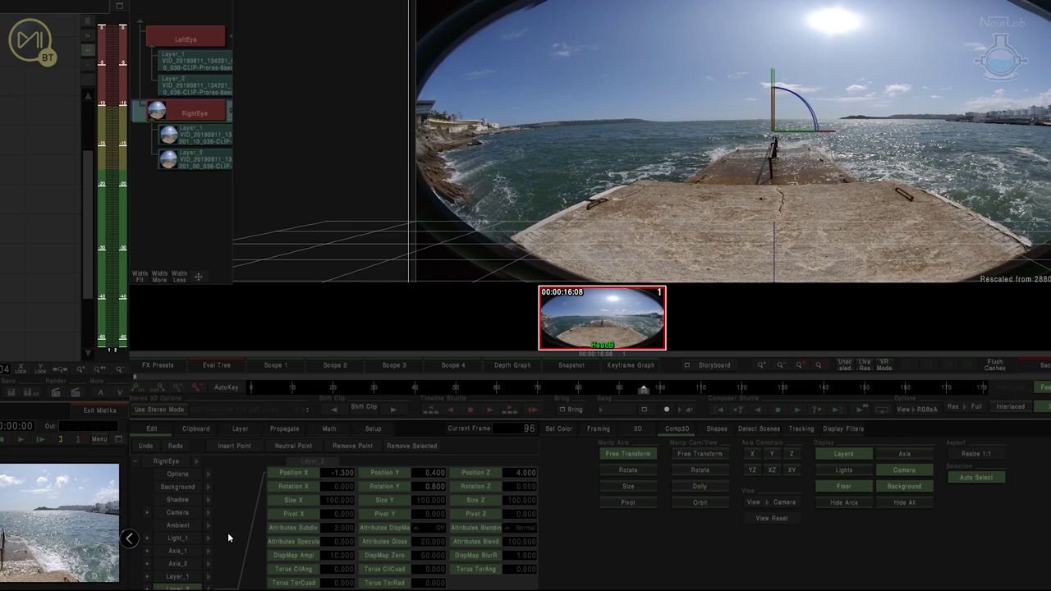
{"action": "scroll", "coordinate": [227, 532], "scroll_direction": "down", "scroll_amount": 1}
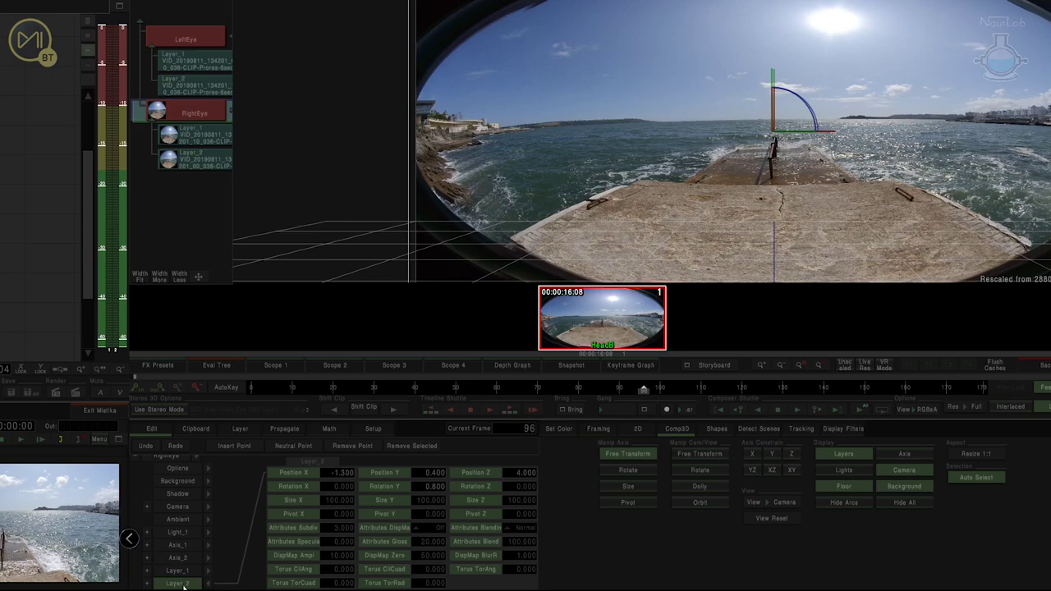
{"action": "left_click", "coordinate": [183, 584], "text": "alt"}
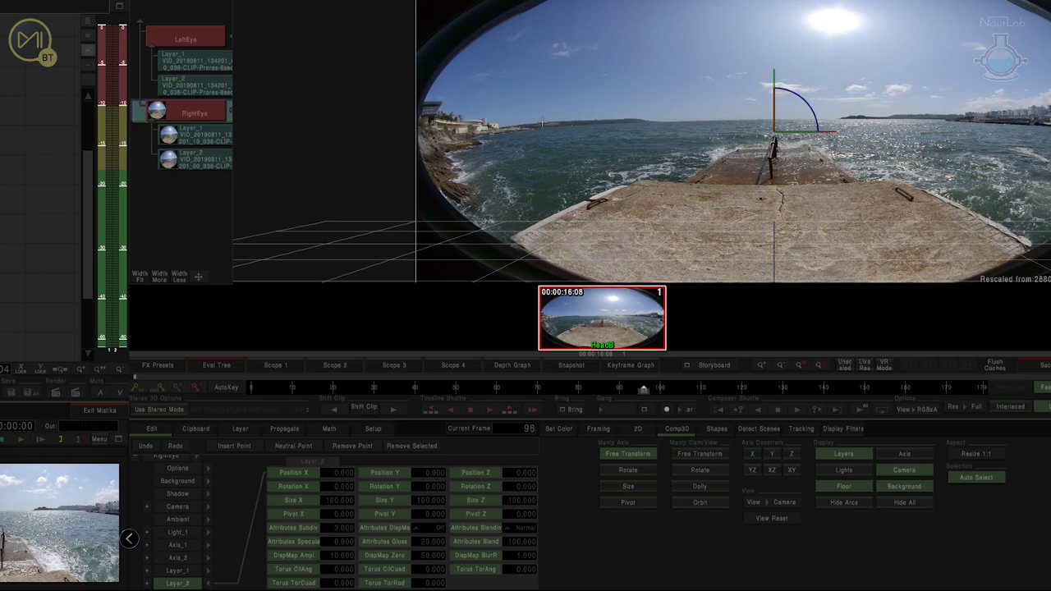
Set the Position Z of RightEye's Layer_2 to 4
{"action": "key", "text": "Home"}
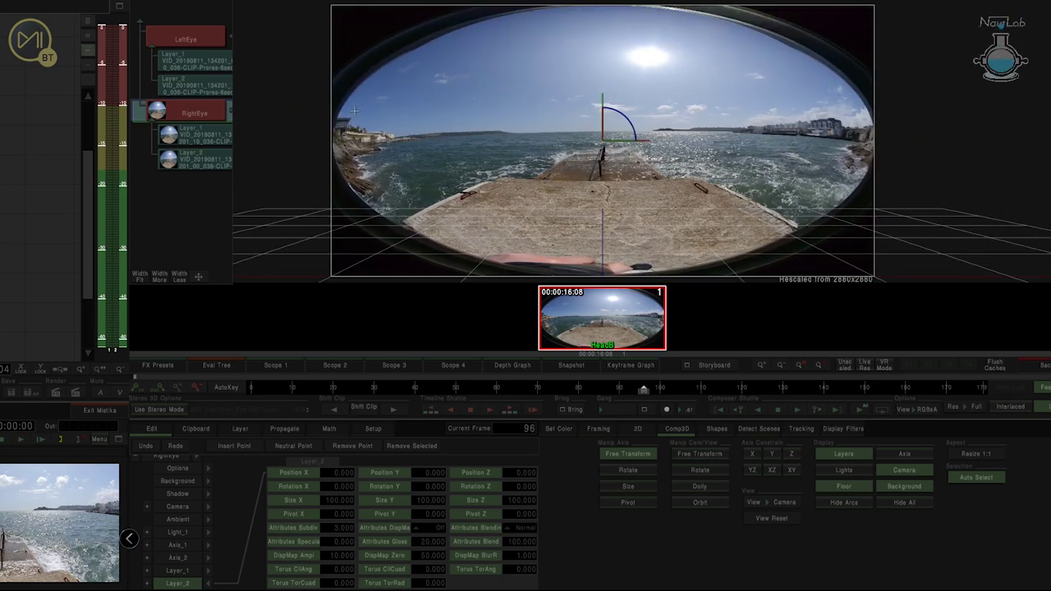
{"action": "scroll", "coordinate": [396, 132], "scroll_direction": "up", "scroll_amount": 2}
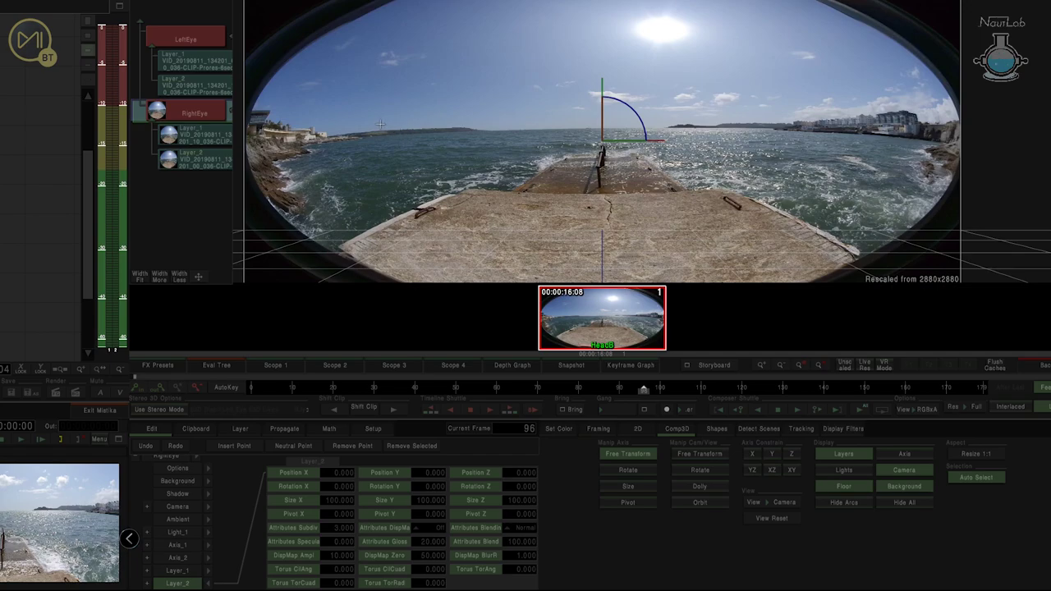
{"action": "scroll", "coordinate": [328, 131], "scroll_direction": "up", "scroll_amount": 2}
{"action": "scroll", "coordinate": [338, 135], "scroll_direction": "down", "scroll_amount": 1}
{"action": "left_click_drag", "start_coordinate": [343, 134], "coordinate": [440, 122]}
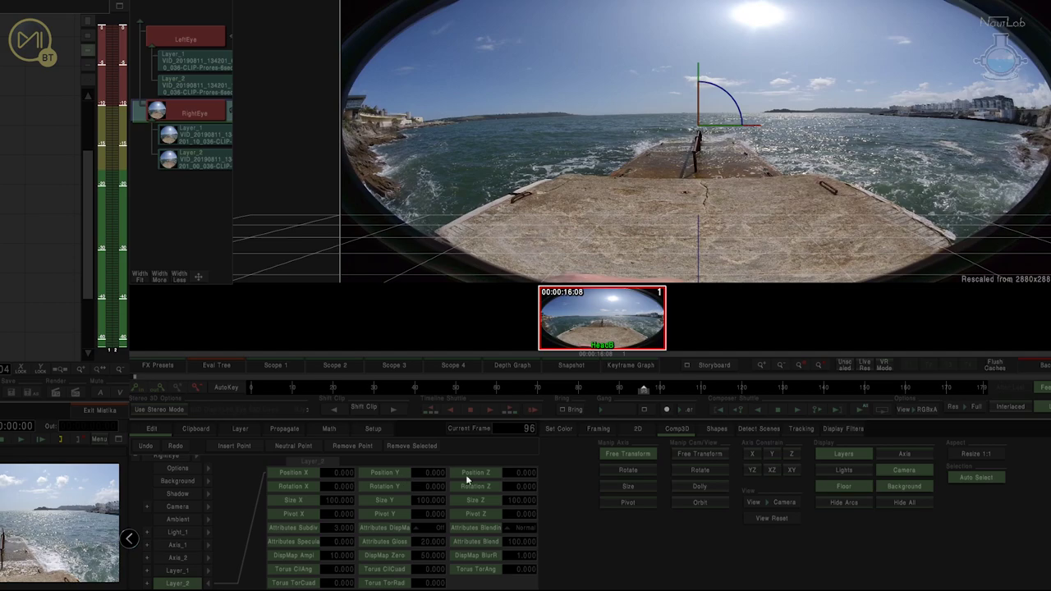
{"action": "mouse_move", "coordinate": [526, 473]}
{"action": "left_mouse_down"}
{"action": "mouse_move", "coordinate": [547, 476]}
{"action": "mouse_move", "coordinate": [538, 481]}
{"action": "left_mouse_up"}
{"action": "left_click", "coordinate": [528, 475]}
{"action": "double_click", "coordinate": [526, 475]}
{"action": "type", "text": "4"}
{"action": "key", "text": "Return"}
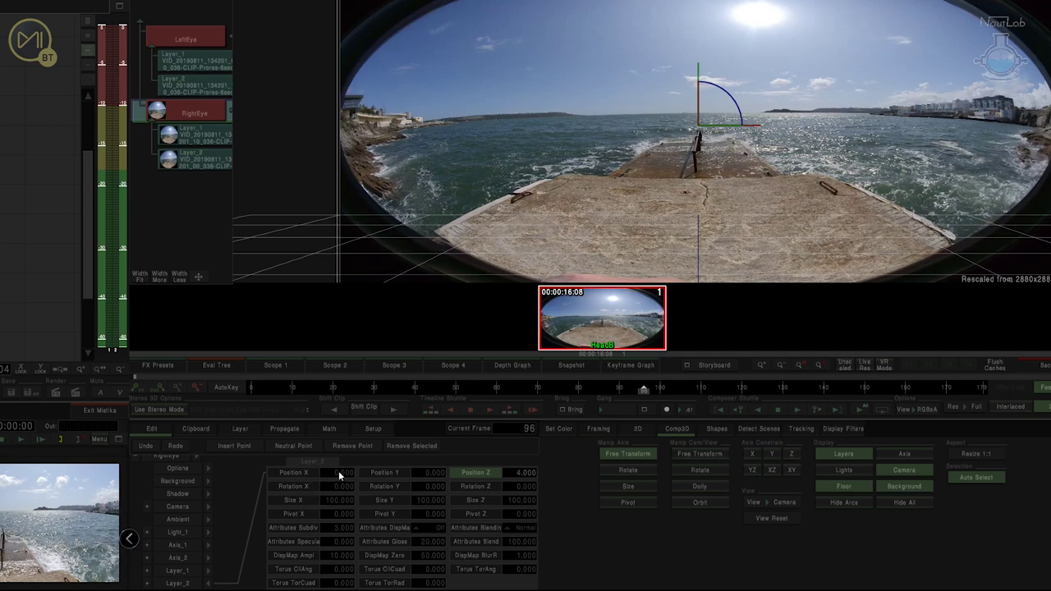
Align RightEye's Layer_2 with Position X 0.6 and Position Y 1.5, plus Rotation Y -0.5 and Rotation Z 0.1
{"action": "left_click_drag", "start_coordinate": [338, 472], "coordinate": [516, 472]}
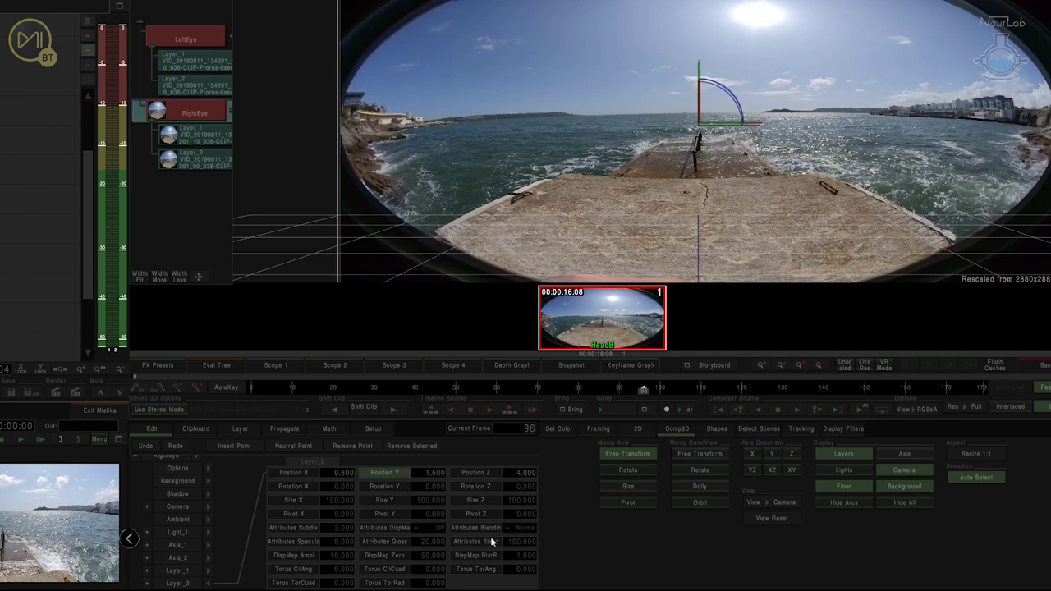
{"action": "mouse_move", "coordinate": [427, 486]}
{"action": "left_mouse_down"}
{"action": "mouse_move", "coordinate": [380, 487]}
{"action": "mouse_move", "coordinate": [478, 492]}
{"action": "mouse_move", "coordinate": [361, 480]}
{"action": "mouse_move", "coordinate": [414, 479]}
{"action": "left_mouse_up"}
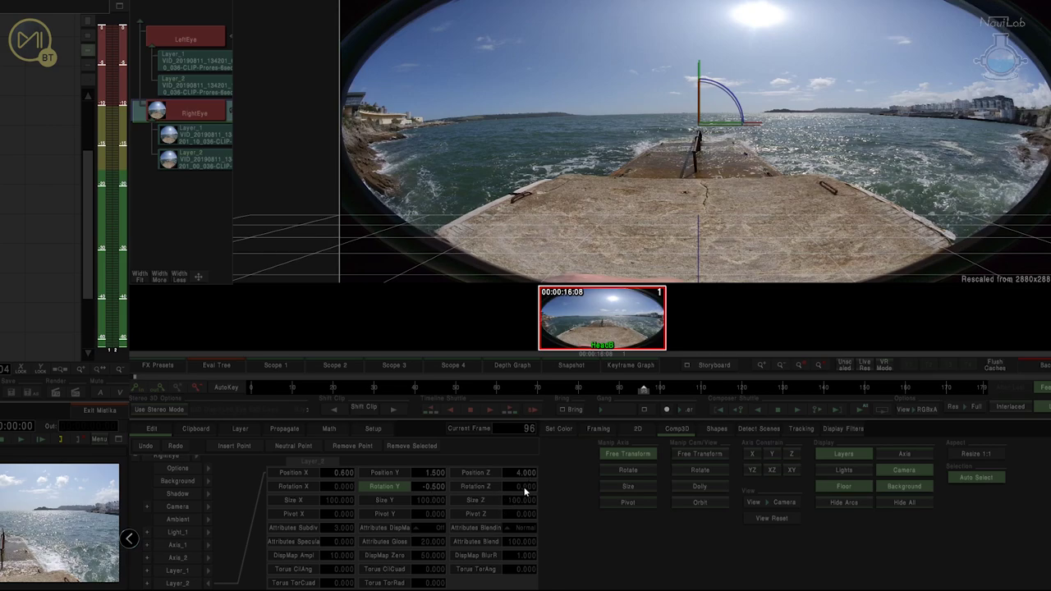
{"action": "left_click_drag", "start_coordinate": [526, 486], "coordinate": [531, 486]}
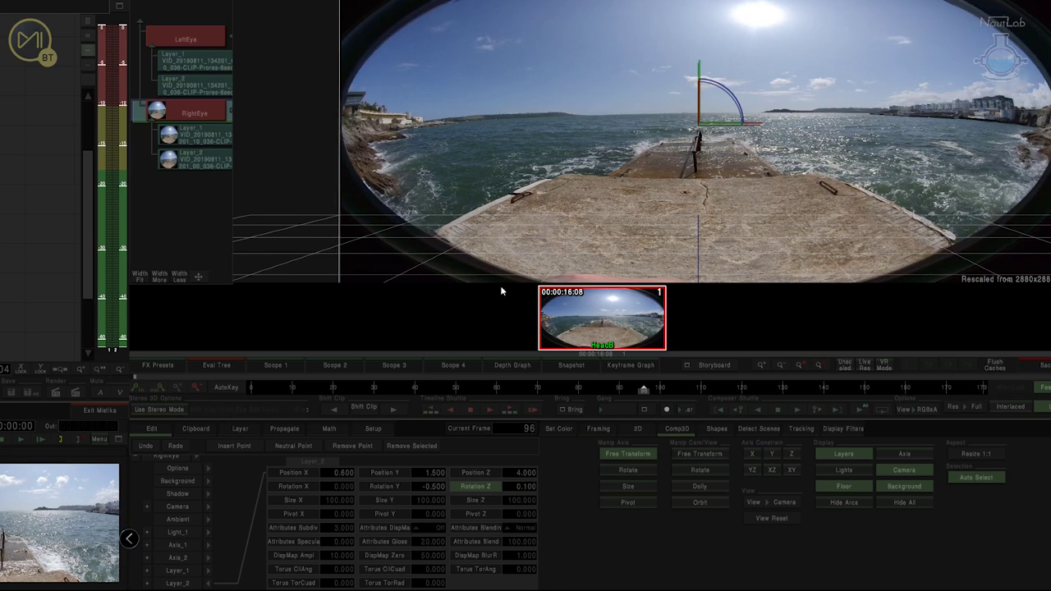
{"action": "key", "text": "Home"}
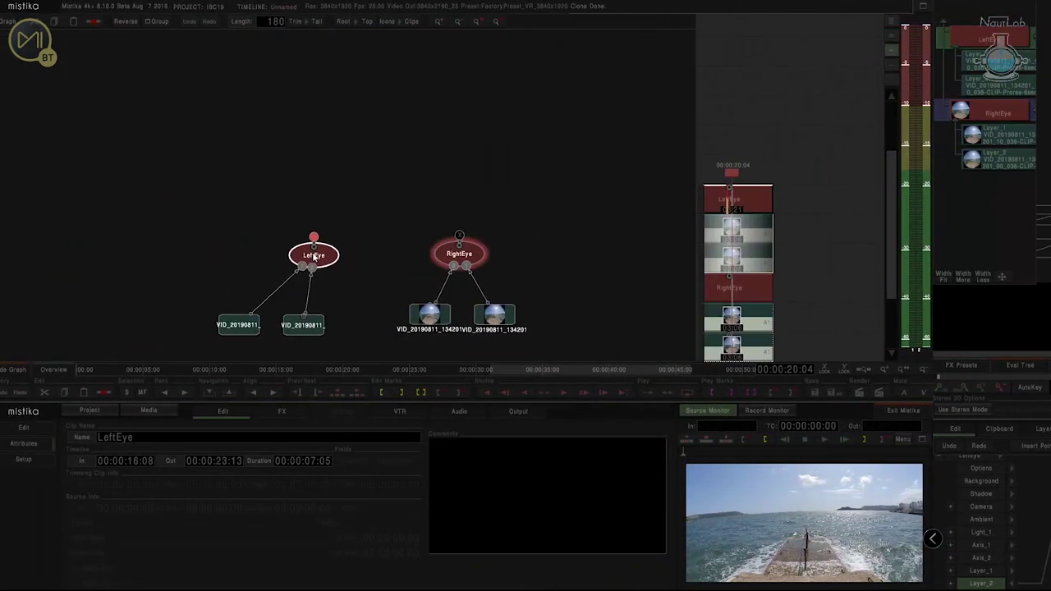
Add a VR Stitch effect above RightEye in the node graph and connect LeftEye to it as the second input
{"action": "left_click_drag", "start_coordinate": [444, 255], "coordinate": [401, 257]}
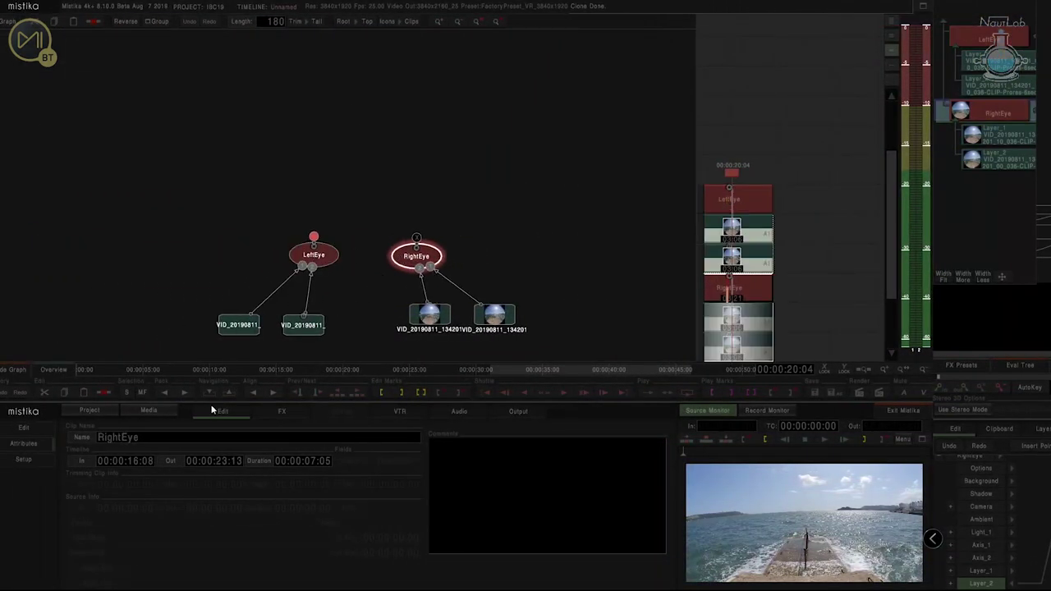
{"action": "left_click", "coordinate": [278, 412]}
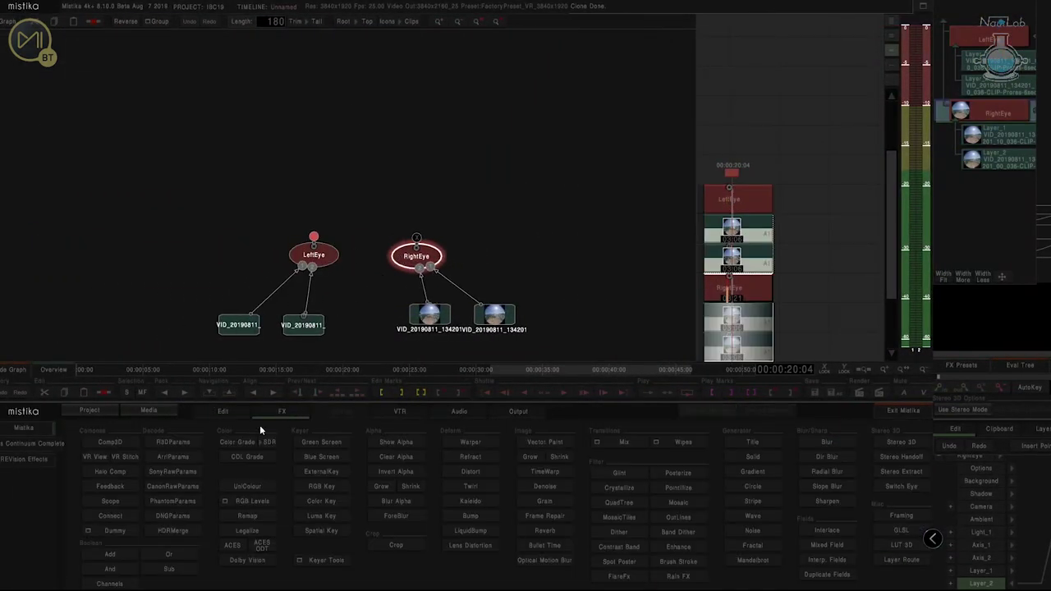
{"action": "left_click", "coordinate": [123, 457]}
{"action": "left_click_drag", "start_coordinate": [409, 222], "coordinate": [319, 178]}
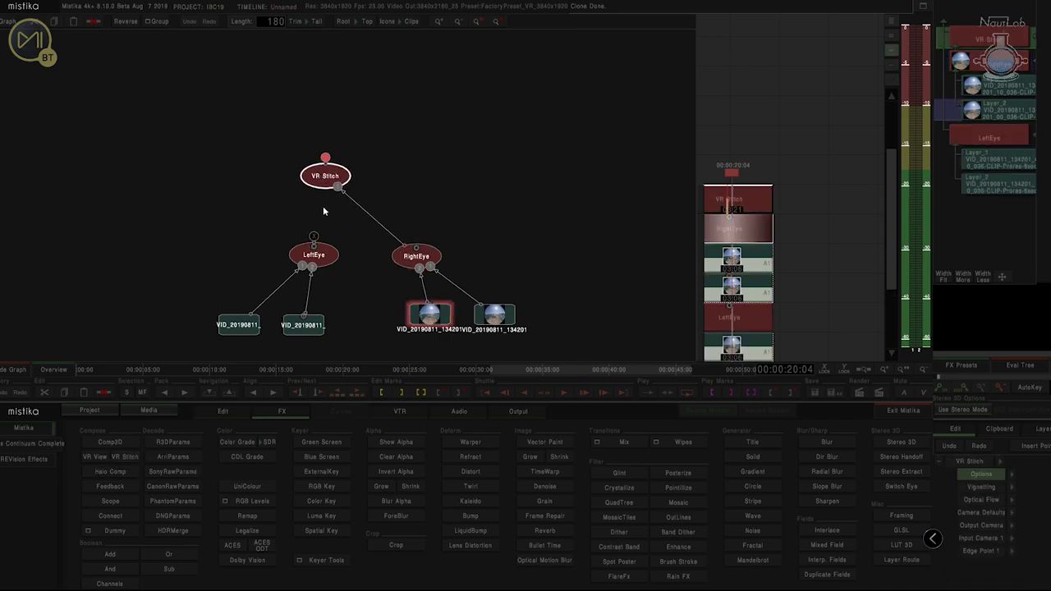
{"action": "left_click_drag", "start_coordinate": [315, 243], "coordinate": [335, 180]}
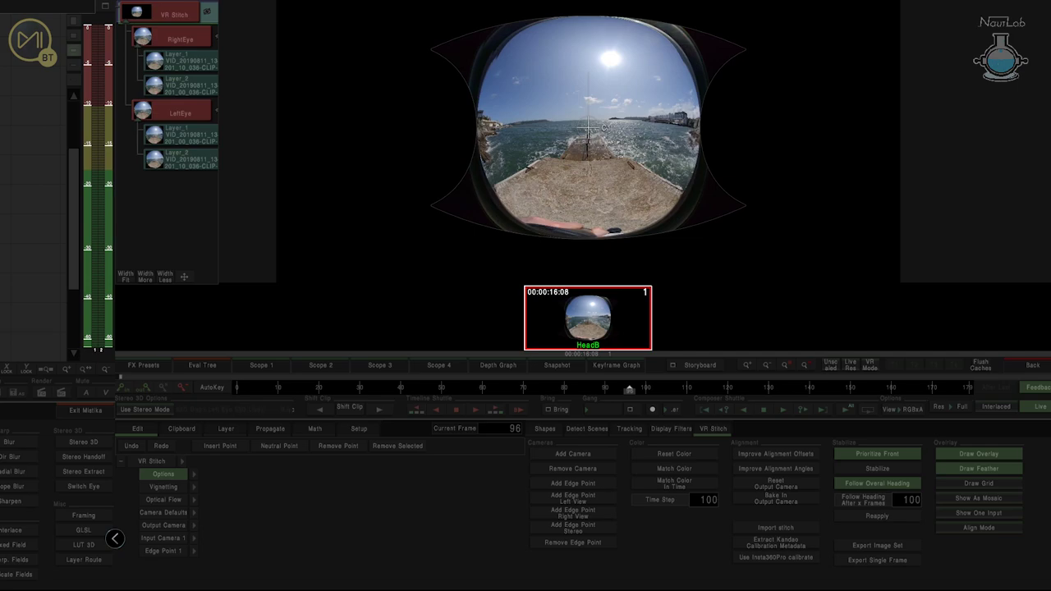
{"action": "left_click", "coordinate": [180, 39]}
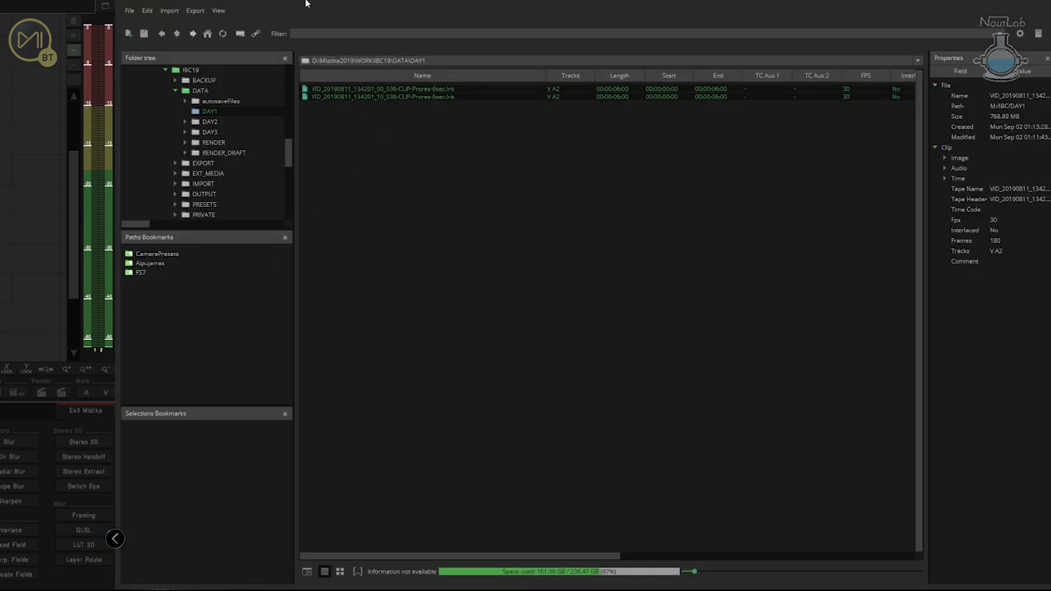
Load the Insta360EVO_VR180_3D.grp preset from the CameraPresets bookmark and place it above the two eye composites
{"action": "left_click", "coordinate": [151, 255]}
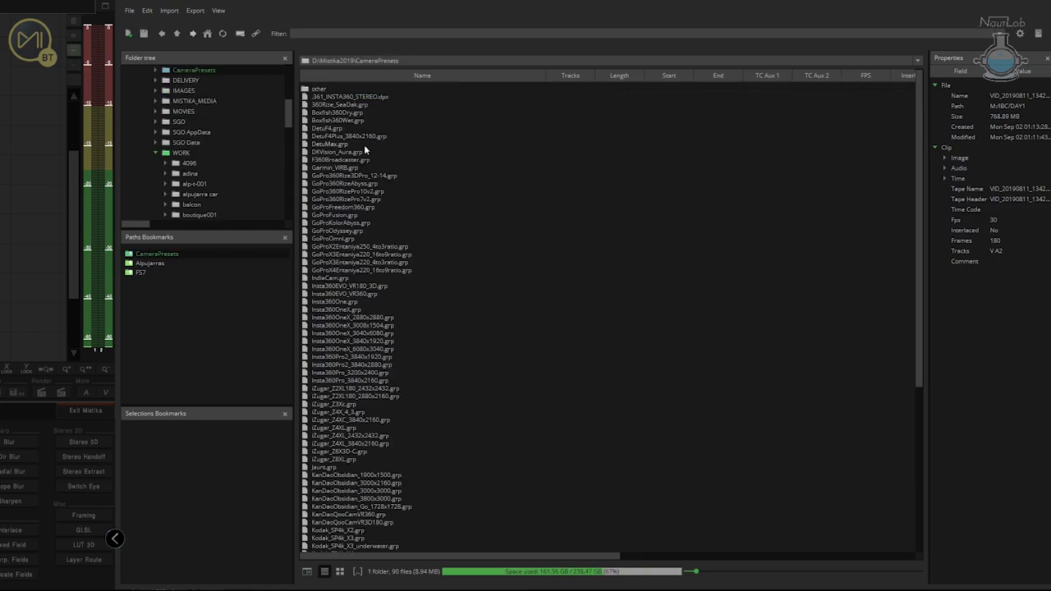
{"action": "scroll", "coordinate": [353, 344], "scroll_direction": "down", "scroll_amount": 3}
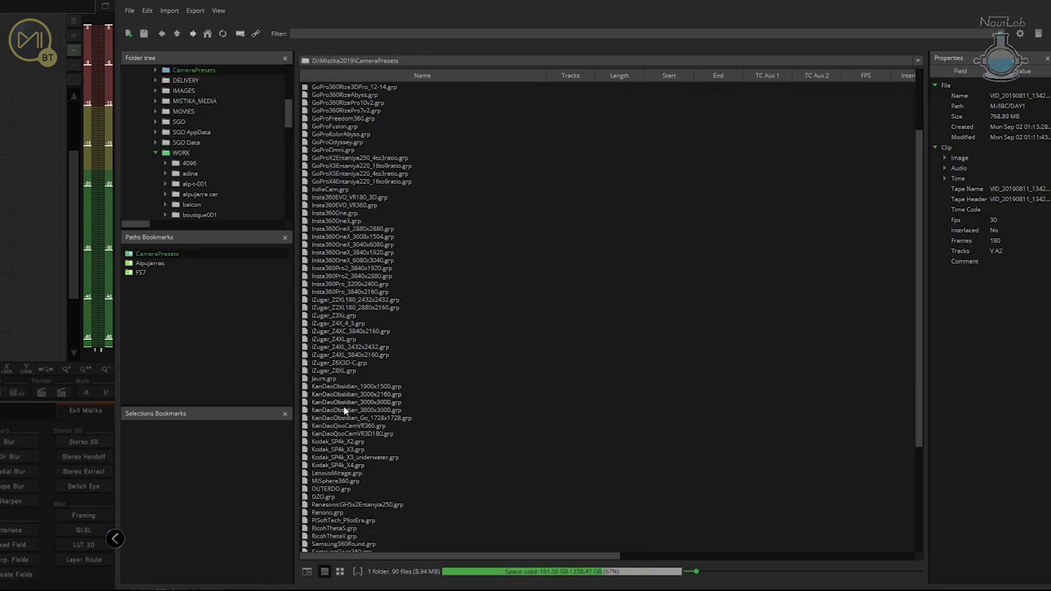
{"action": "scroll", "coordinate": [358, 422], "scroll_direction": "down", "scroll_amount": 2}
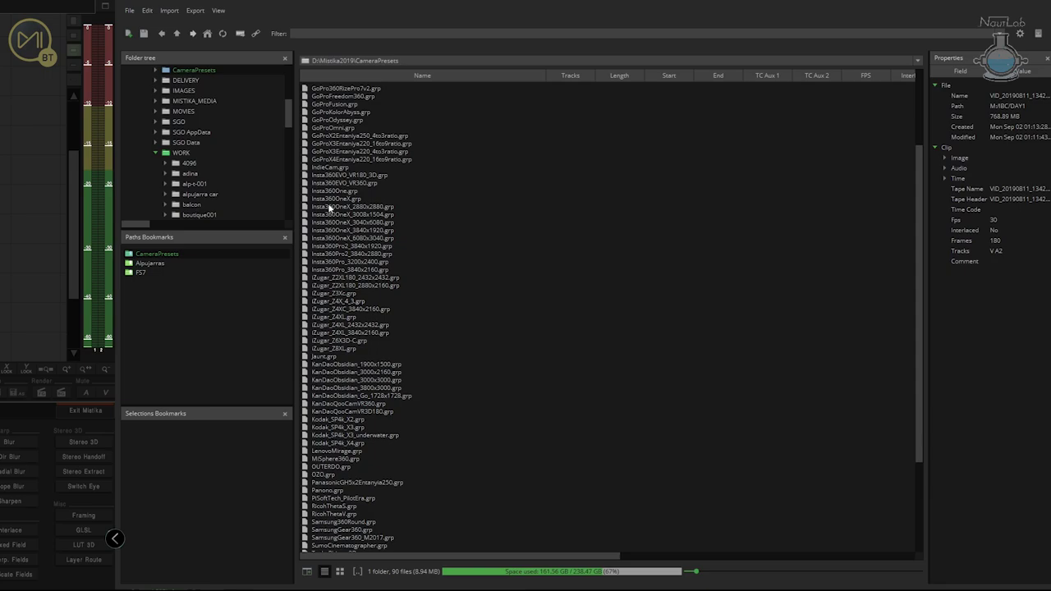
{"action": "left_click", "coordinate": [335, 174]}
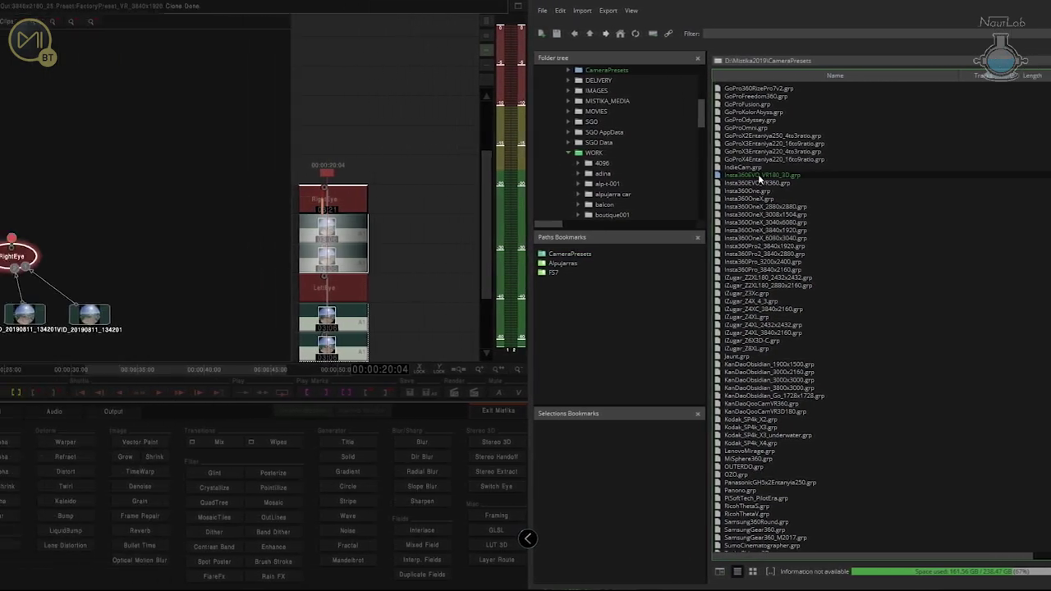
{"action": "left_click_drag", "start_coordinate": [345, 176], "coordinate": [376, 189]}
Connect LeftEye as the first input and RightEye as the second input of the preset's VR Stitch node
{"action": "left_click_drag", "start_coordinate": [319, 244], "coordinate": [372, 187]}
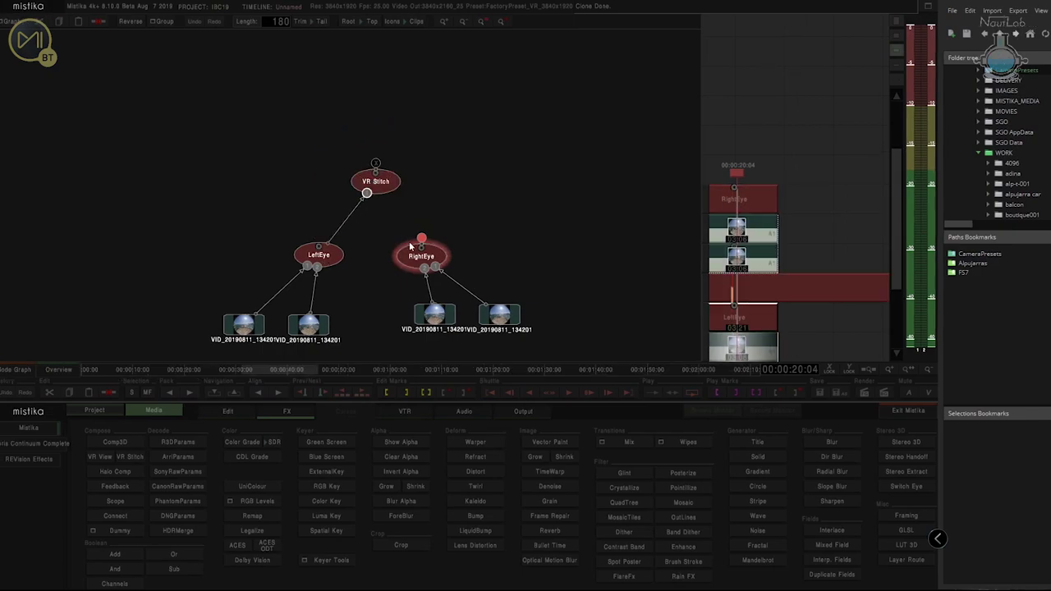
{"action": "left_click_drag", "start_coordinate": [421, 239], "coordinate": [382, 194]}
{"action": "left_click", "coordinate": [375, 183]}
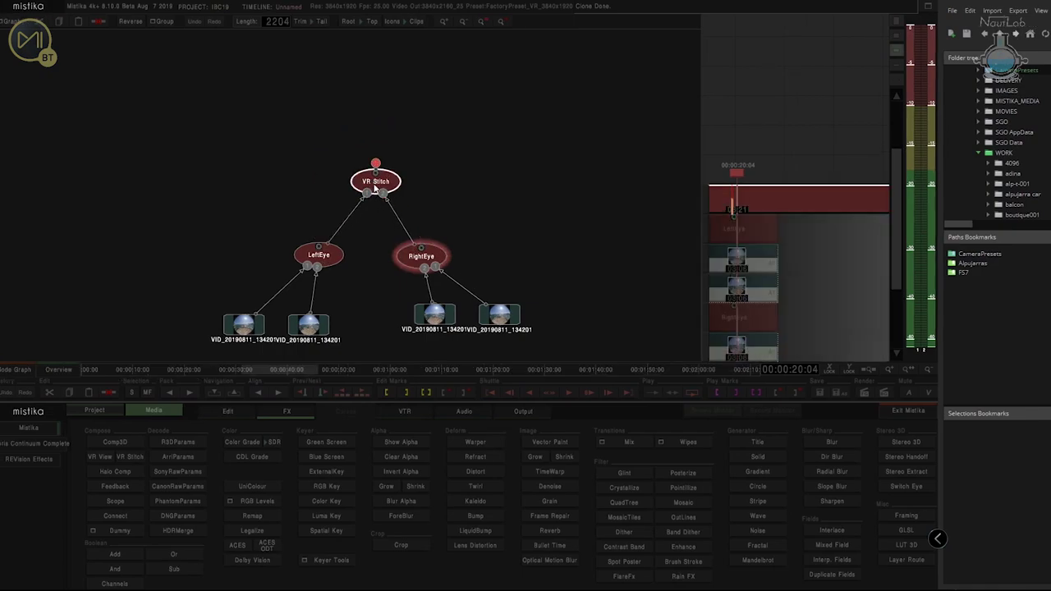
Match the VR Stitch effect's duration on the timeline to that of the LeftEye composite
{"action": "left_click", "coordinate": [58, 369]}
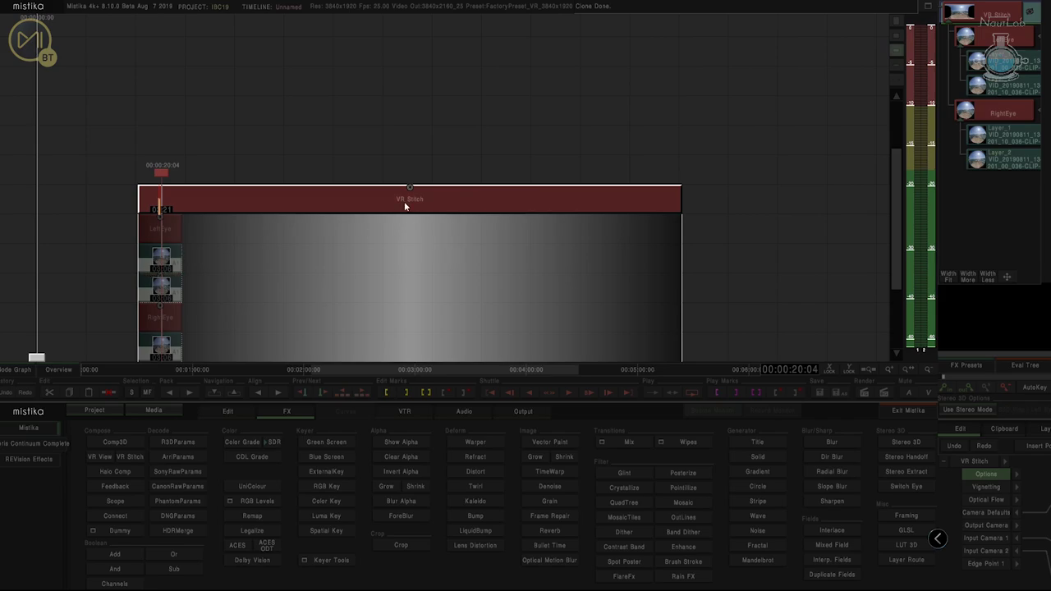
{"action": "left_click", "coordinate": [149, 233]}
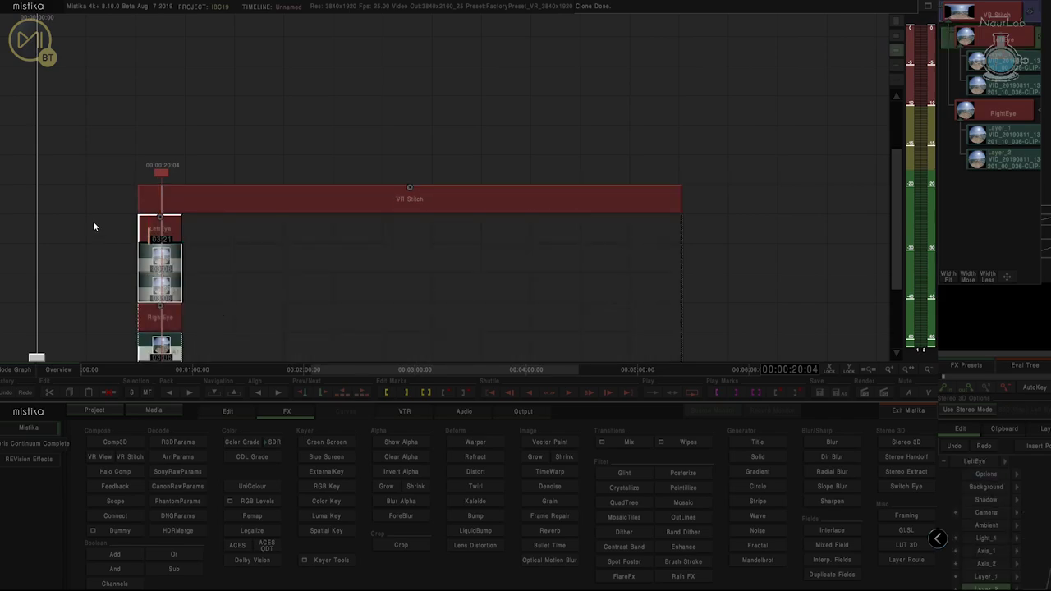
{"action": "left_click", "coordinate": [223, 411]}
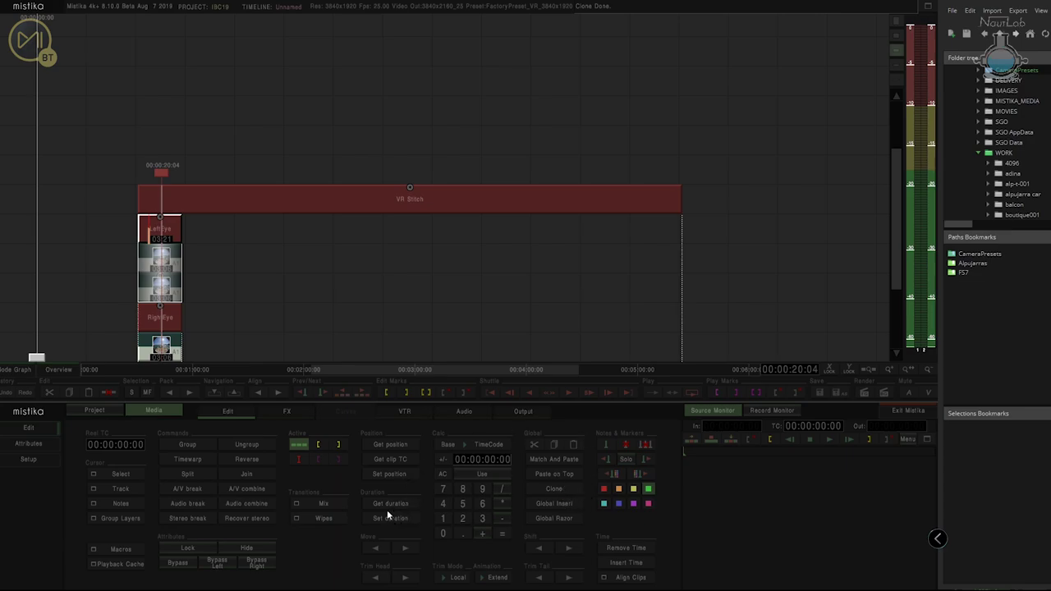
{"action": "left_click", "coordinate": [388, 506]}
{"action": "left_click", "coordinate": [256, 211]}
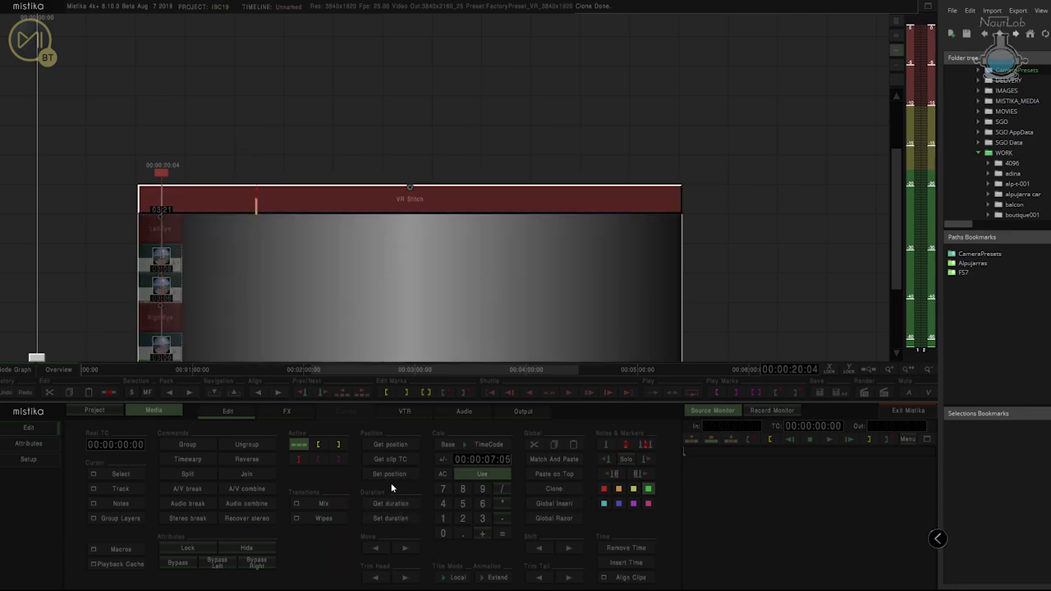
{"action": "left_click", "coordinate": [389, 521]}
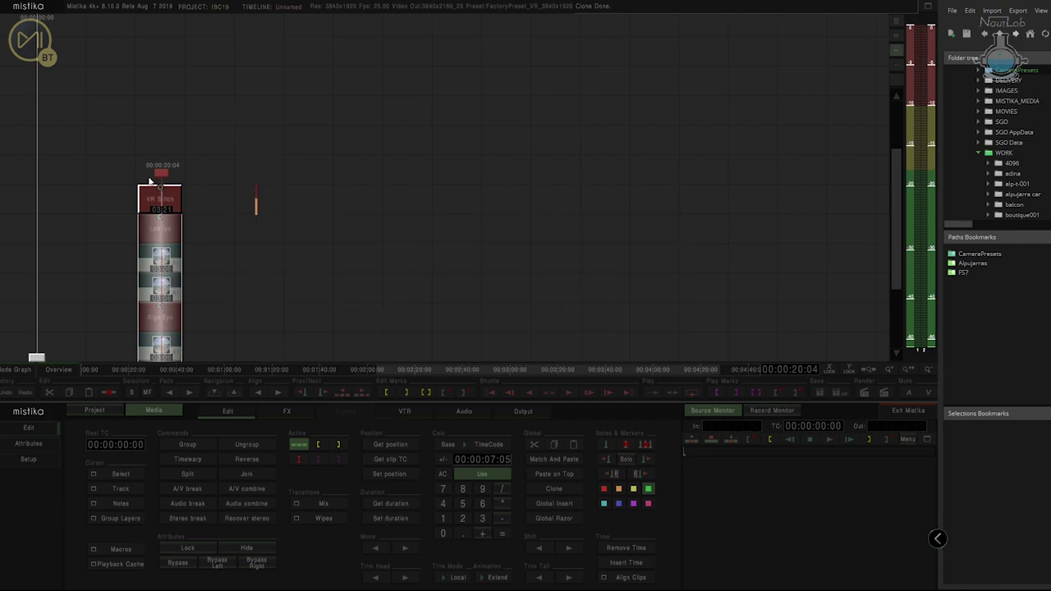
Position the playhead over the VR Stitch stack on the timeline and open the effect for editing
{"action": "left_click_drag", "start_coordinate": [209, 198], "coordinate": [387, 156]}
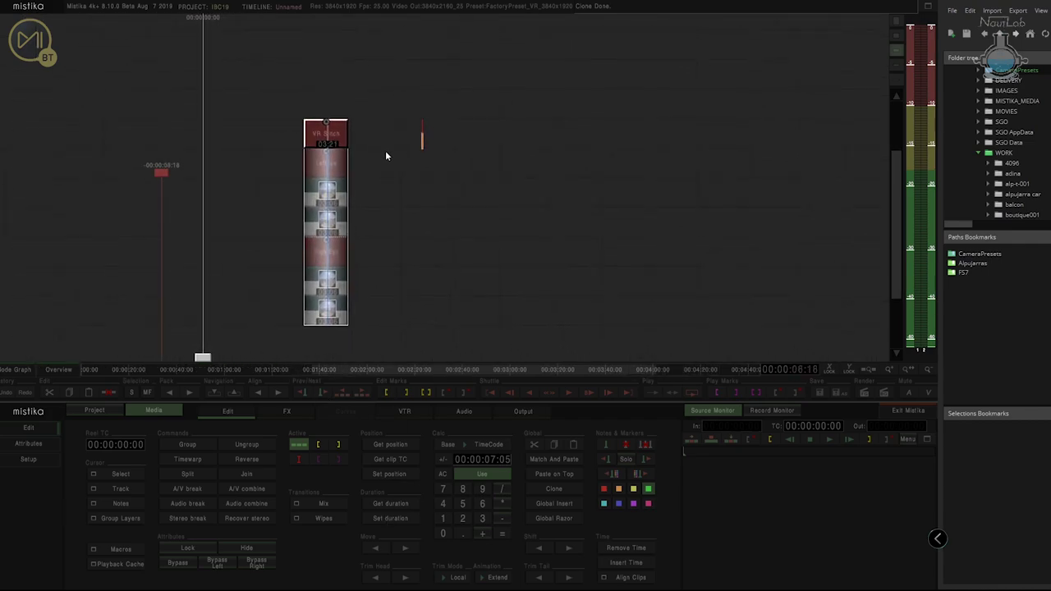
{"action": "mouse_move", "coordinate": [159, 173]}
{"action": "left_mouse_down"}
{"action": "mouse_move", "coordinate": [308, 174]}
{"action": "mouse_move", "coordinate": [314, 133]}
{"action": "mouse_move", "coordinate": [328, 142]}
{"action": "left_mouse_up"}
{"action": "double_click", "coordinate": [328, 142]}
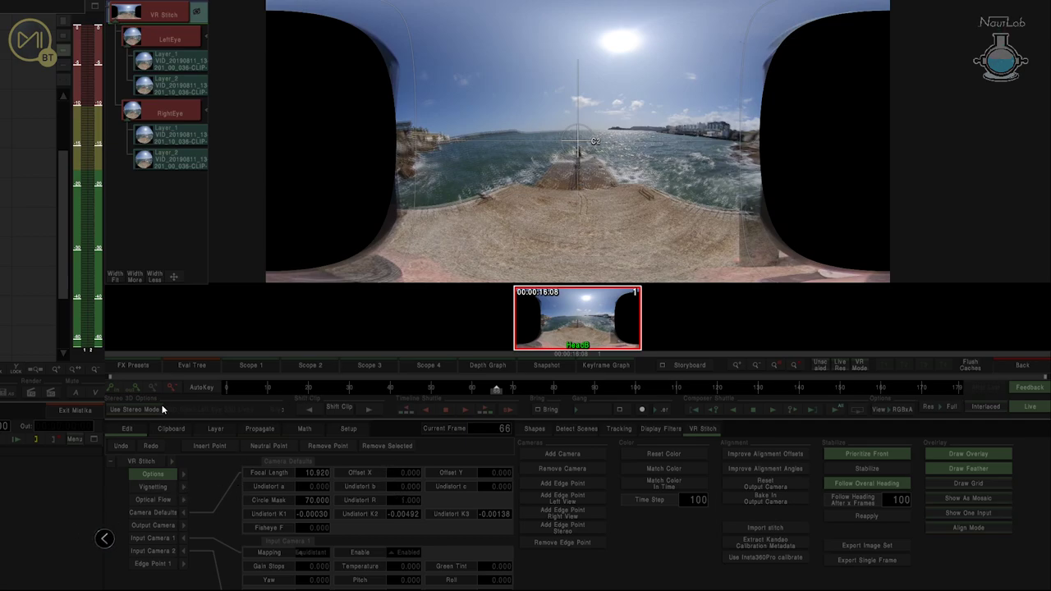
Turn on stereo mode for the VR Stitch and set the stereo display to a red/cyan anaglyph
{"action": "left_click", "coordinate": [135, 410]}
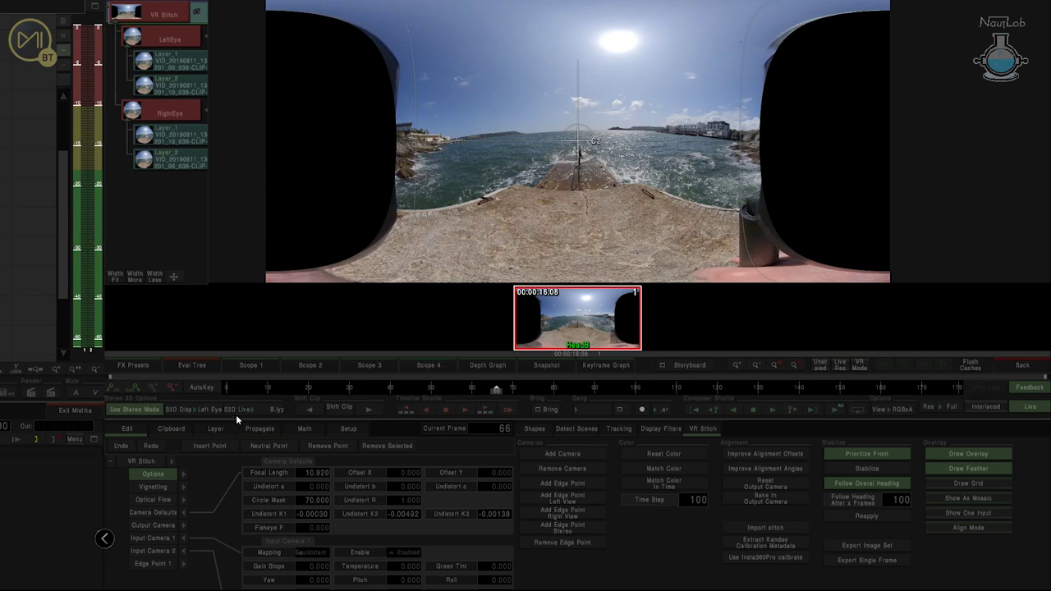
{"action": "left_click", "coordinate": [187, 410]}
{"action": "left_click", "coordinate": [185, 275]}
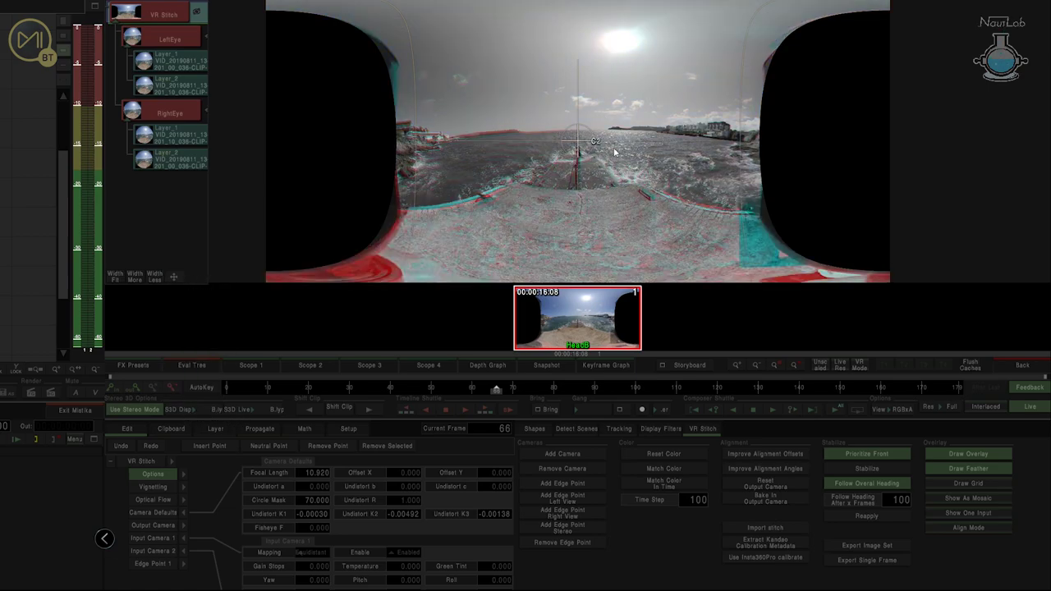
{"action": "scroll", "coordinate": [613, 152], "scroll_direction": "up", "scroll_amount": 1}
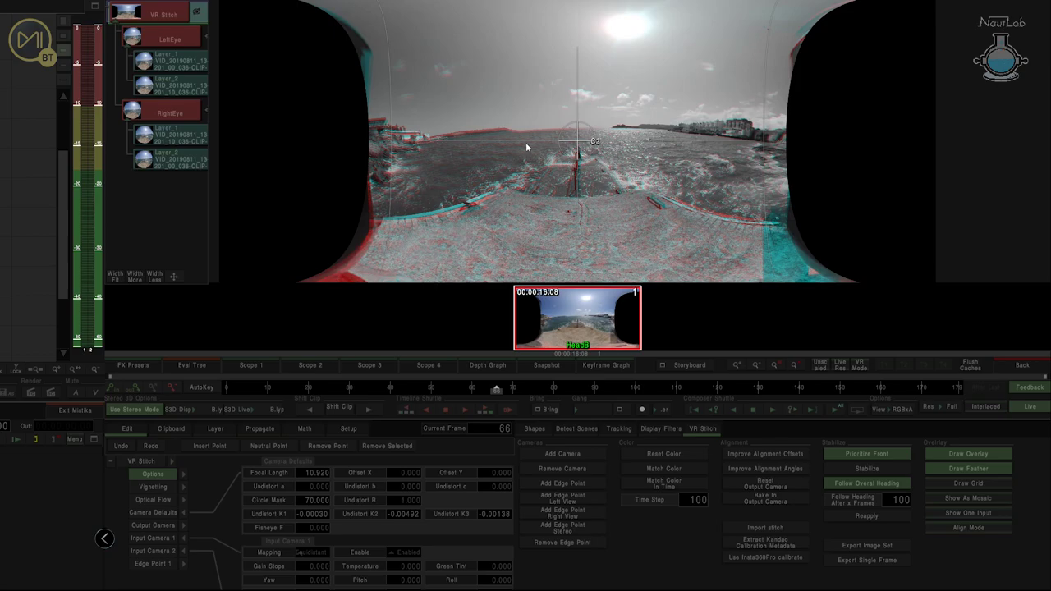
Examine the red/cyan offsets between the eyes along the horizon, shorelines and jetty in the anaglyph
{"action": "scroll", "coordinate": [532, 150], "scroll_direction": "up", "scroll_amount": 1}
{"action": "scroll", "coordinate": [536, 144], "scroll_direction": "up", "scroll_amount": 1}
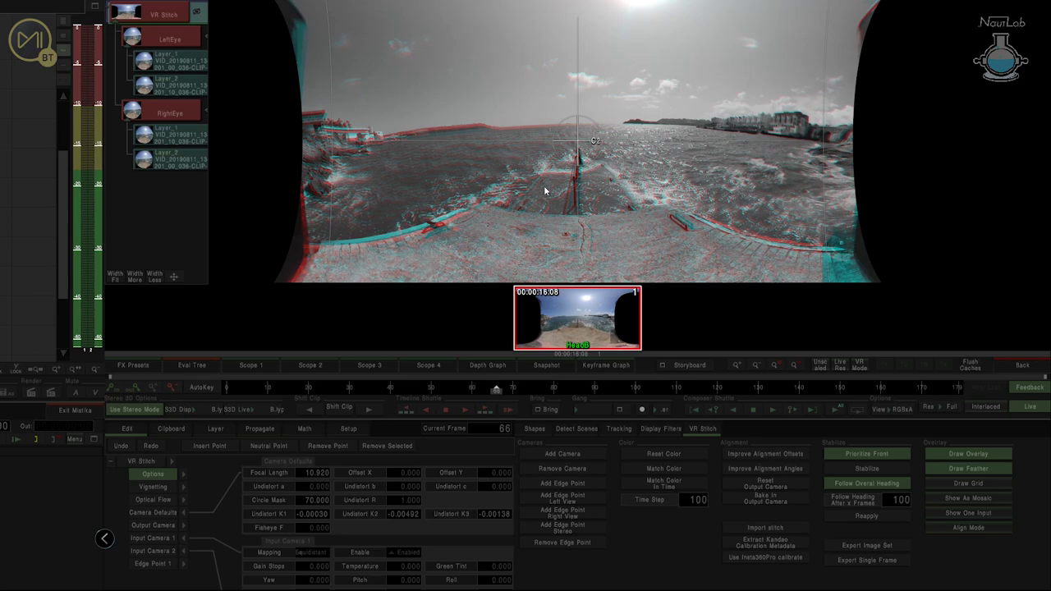
{"action": "scroll", "coordinate": [543, 185], "scroll_direction": "up", "scroll_amount": 1}
{"action": "scroll", "coordinate": [467, 86], "scroll_direction": "up", "scroll_amount": 1}
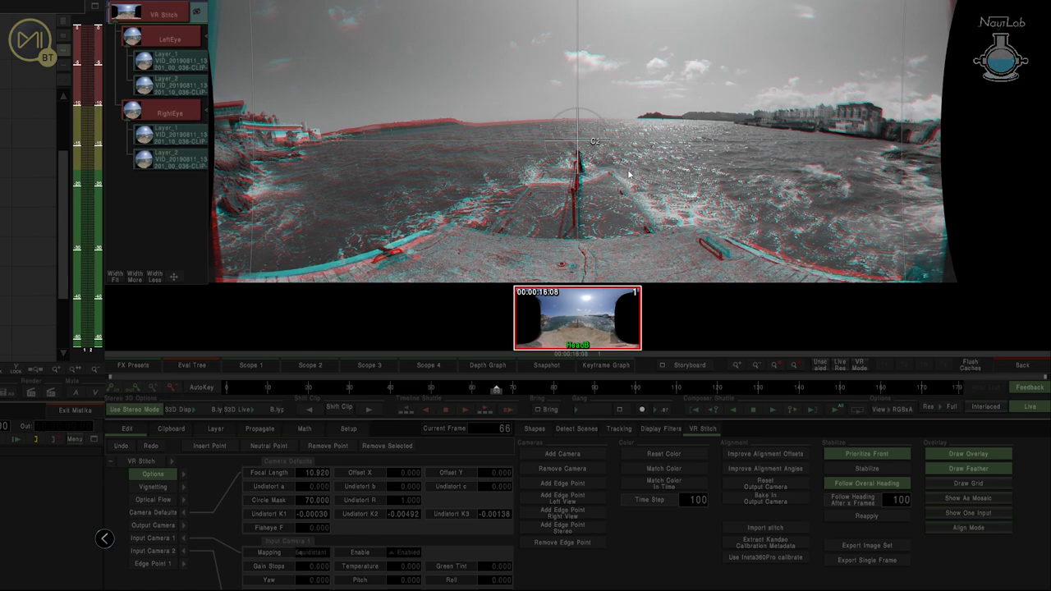
{"action": "scroll", "coordinate": [608, 189], "scroll_direction": "down", "scroll_amount": 1}
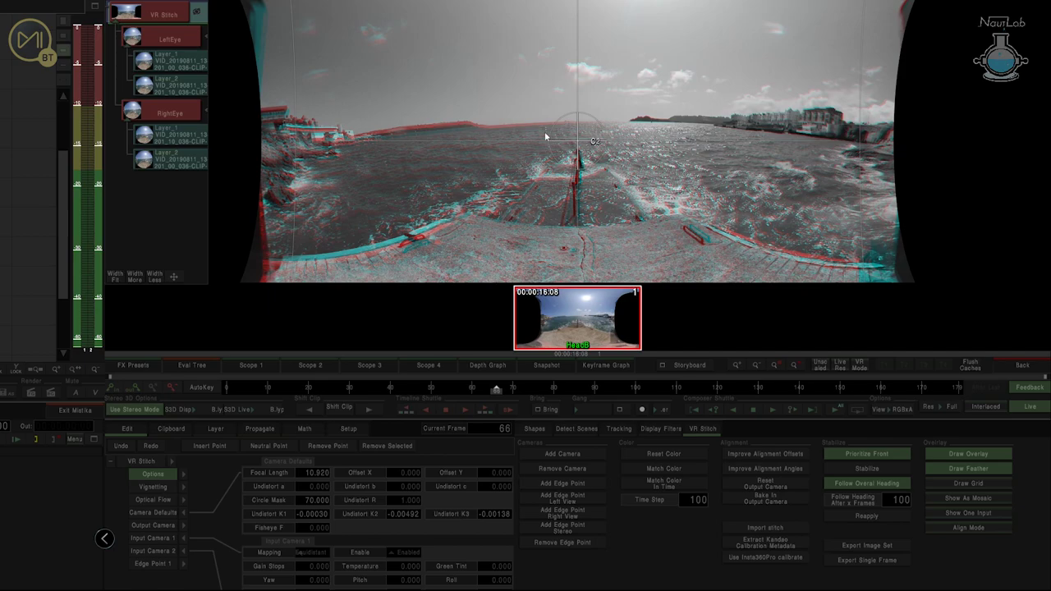
{"action": "scroll", "coordinate": [523, 131], "scroll_direction": "up", "scroll_amount": 1}
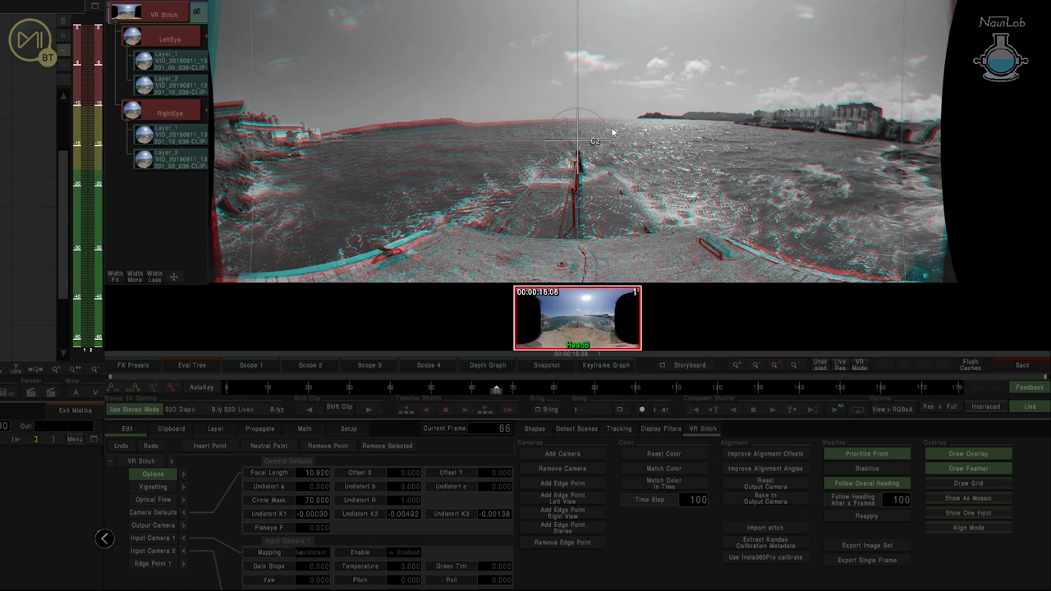
{"action": "scroll", "coordinate": [579, 125], "scroll_direction": "down", "scroll_amount": 1}
{"action": "scroll", "coordinate": [576, 135], "scroll_direction": "down", "scroll_amount": 1}
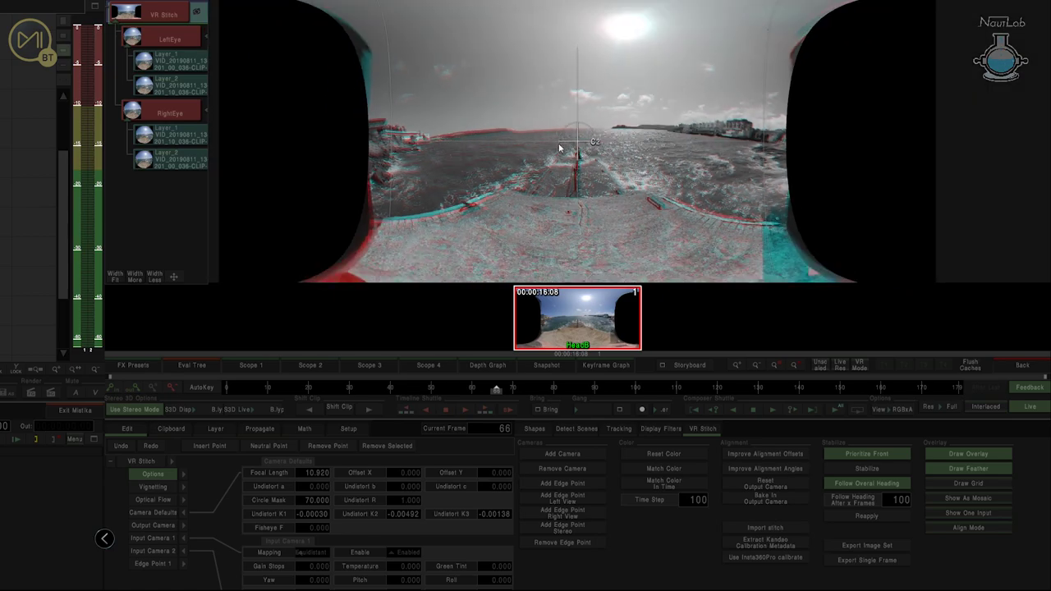
Turn on Align Mode and roughly align Input Camera 2 with the other eye using its guides along the horizon and centre
{"action": "left_click", "coordinate": [965, 530]}
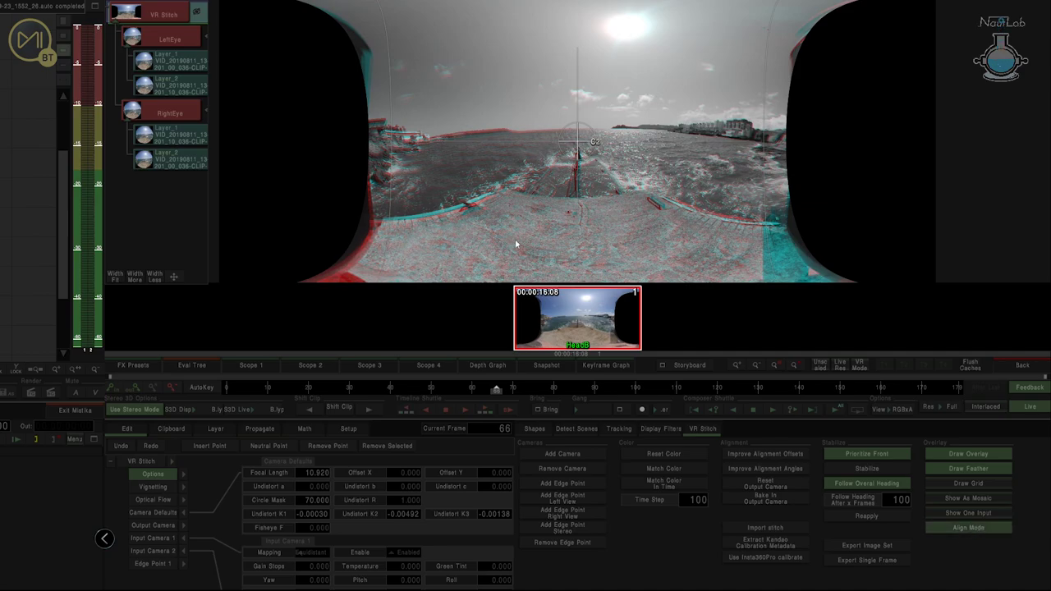
{"action": "left_click", "coordinate": [168, 553]}
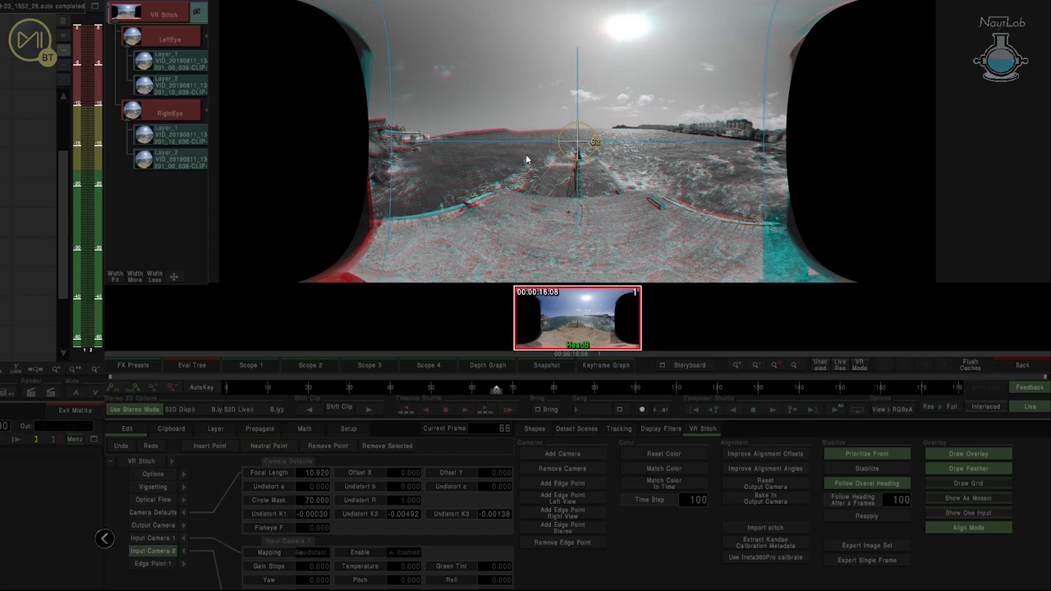
{"action": "scroll", "coordinate": [494, 147], "scroll_direction": "up", "scroll_amount": 1}
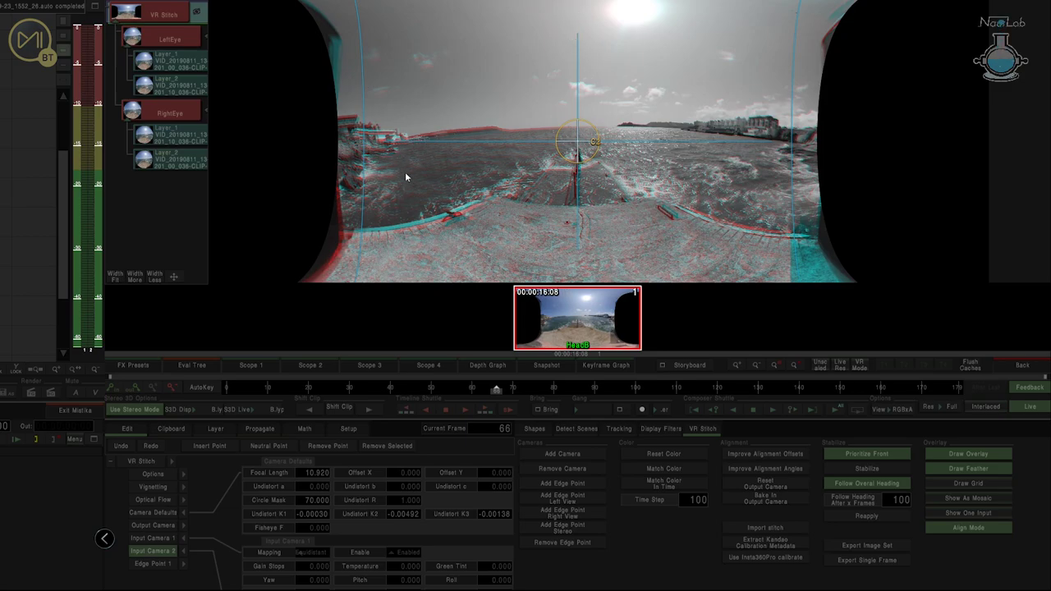
{"action": "left_click_drag", "start_coordinate": [387, 151], "coordinate": [386, 155]}
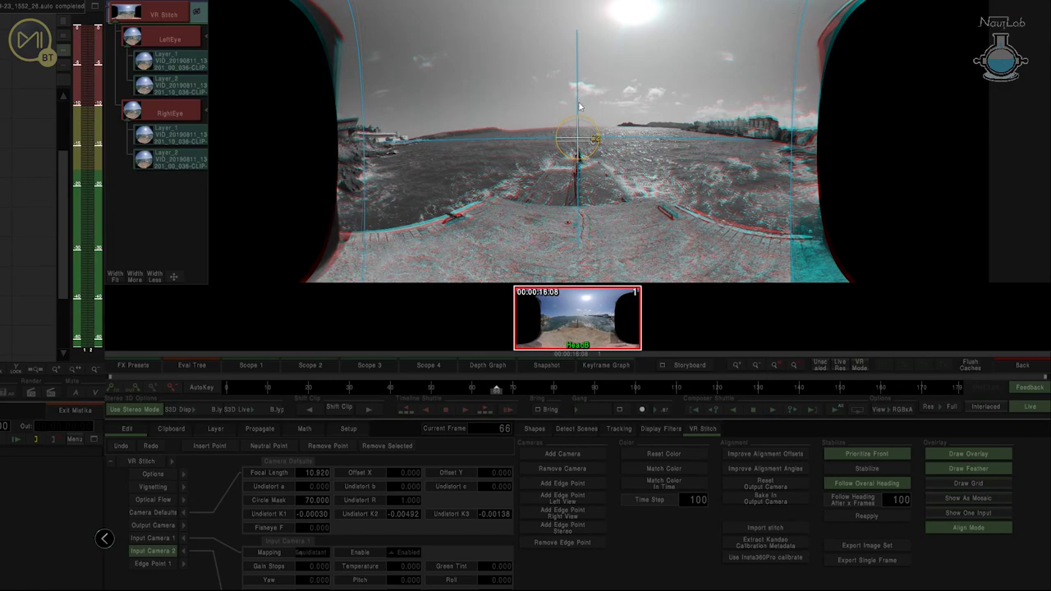
{"action": "left_click_drag", "start_coordinate": [578, 107], "coordinate": [578, 105]}
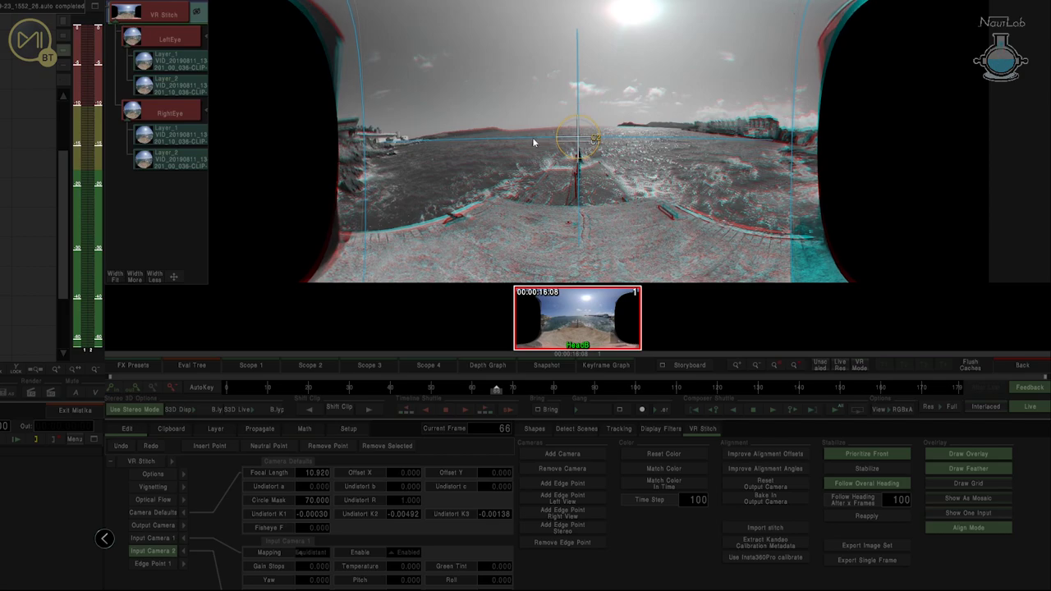
{"action": "left_click_drag", "start_coordinate": [540, 138], "coordinate": [539, 138]}
{"action": "left_click_drag", "start_coordinate": [577, 110], "coordinate": [576, 122]}
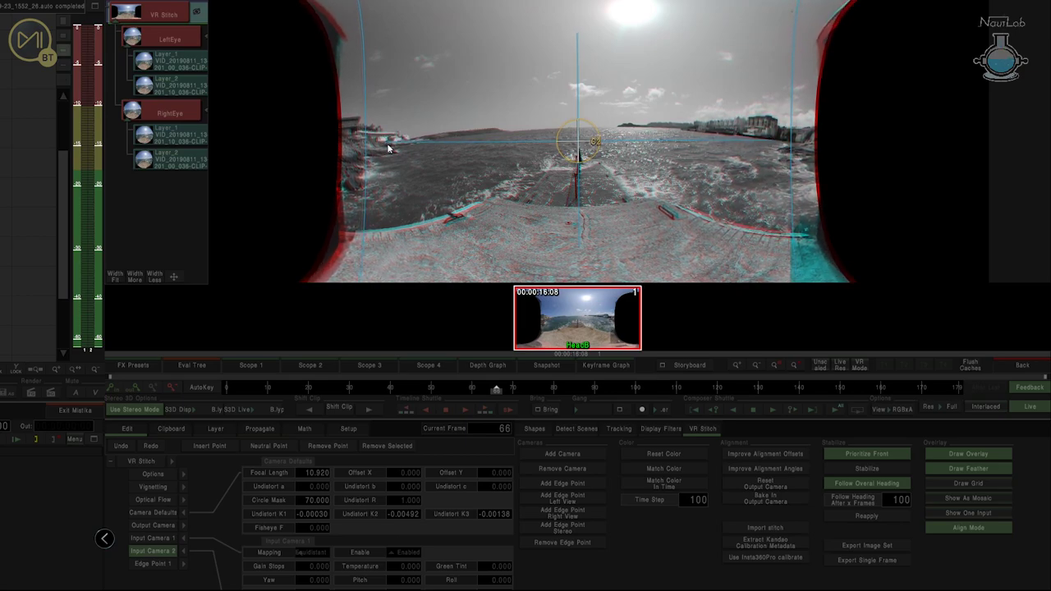
Fine-tune Input Camera 2's horizontal and vertical alignment on the white buildings at the left shoreline
{"action": "scroll", "coordinate": [508, 141], "scroll_direction": "up", "scroll_amount": 4}
{"action": "left_click_drag", "start_coordinate": [370, 141], "coordinate": [499, 145]}
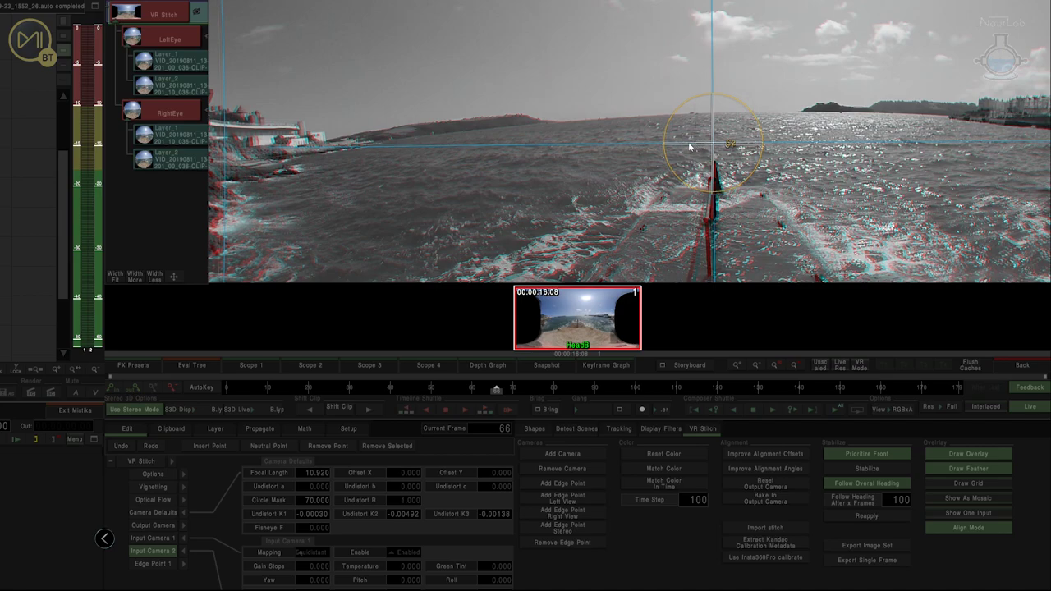
{"action": "left_click_drag", "start_coordinate": [671, 147], "coordinate": [666, 146]}
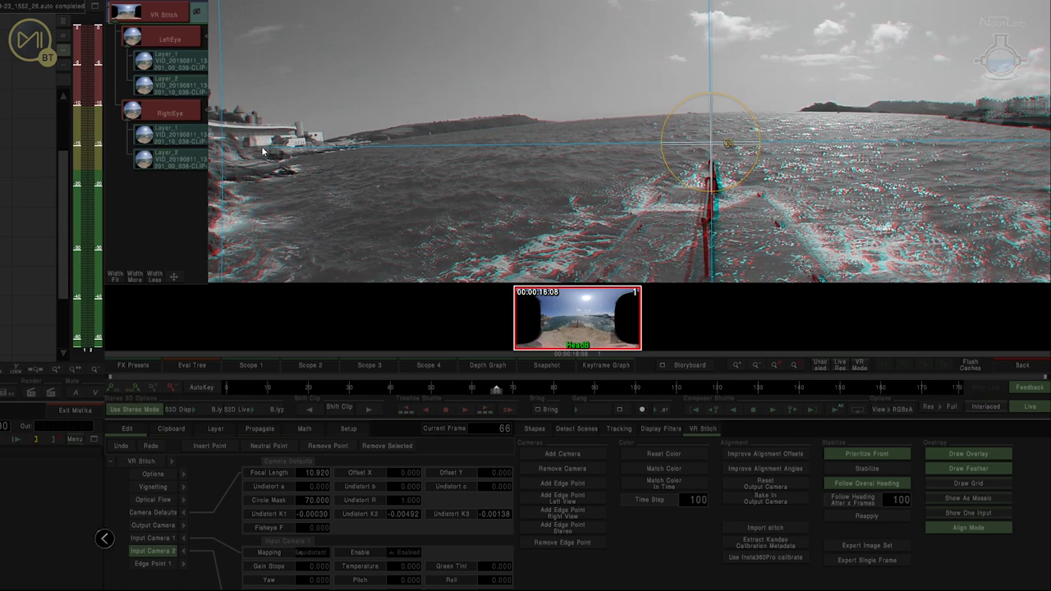
{"action": "left_click_drag", "start_coordinate": [260, 151], "coordinate": [261, 152]}
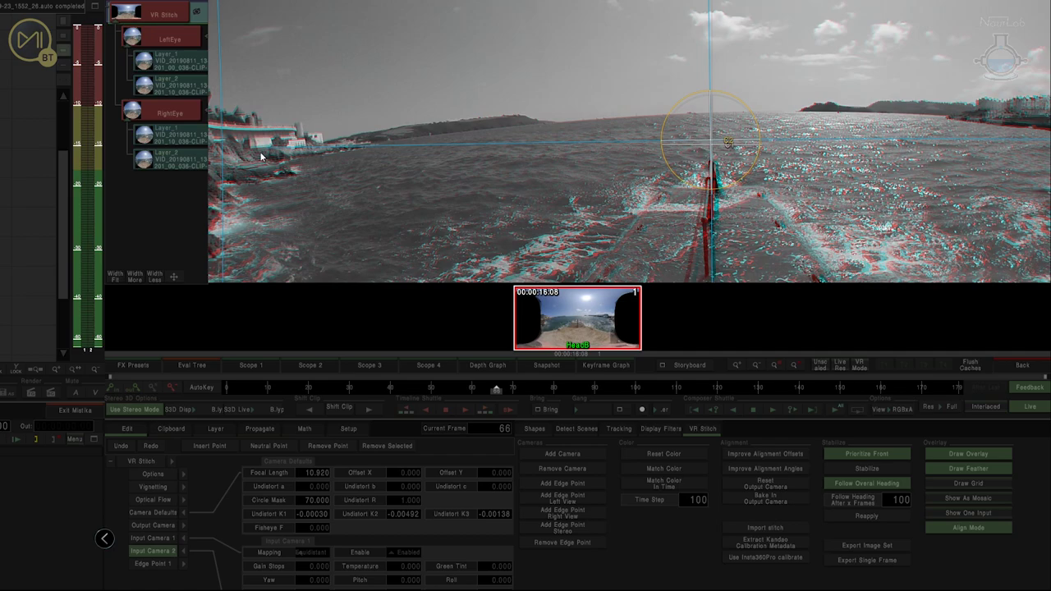
Adjust Input Camera 2 along its horizontal guide to balance the alignment between the right and left shorelines
{"action": "left_click_drag", "start_coordinate": [885, 76], "coordinate": [607, 76]}
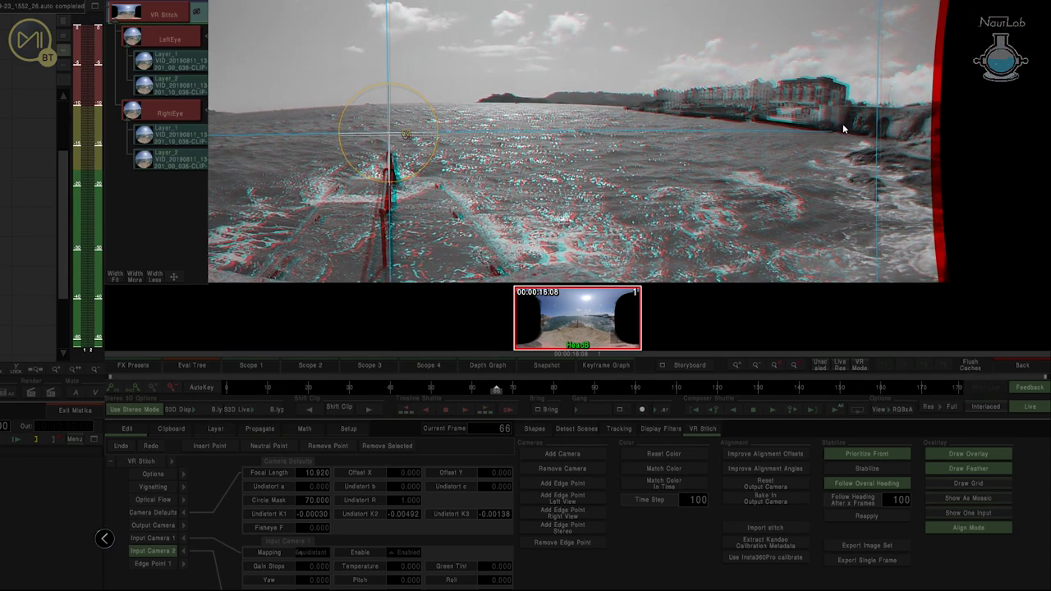
{"action": "left_click_drag", "start_coordinate": [611, 98], "coordinate": [553, 136]}
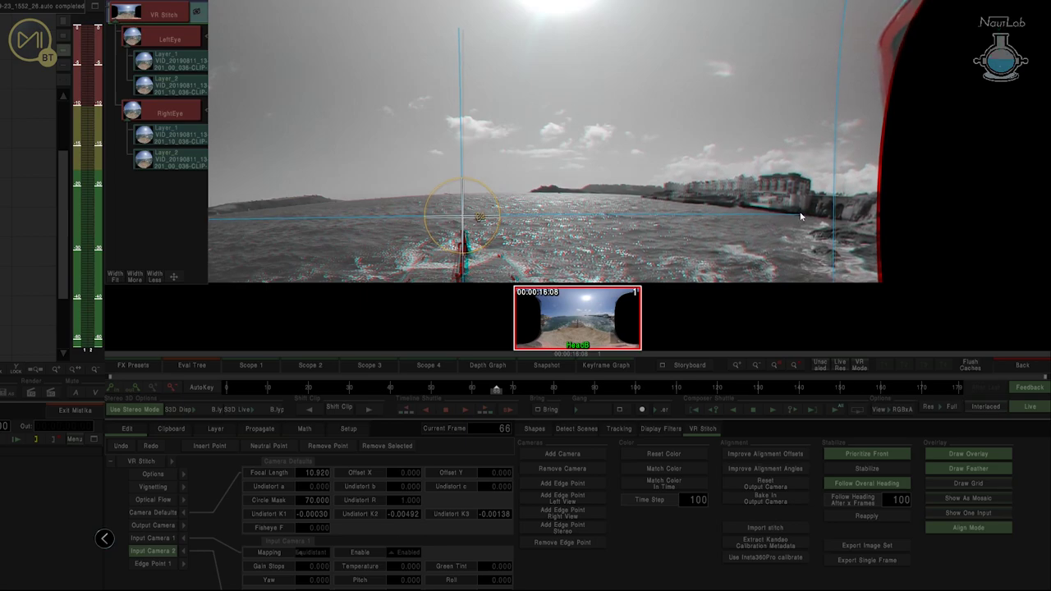
{"action": "left_click_drag", "start_coordinate": [800, 216], "coordinate": [612, 147]}
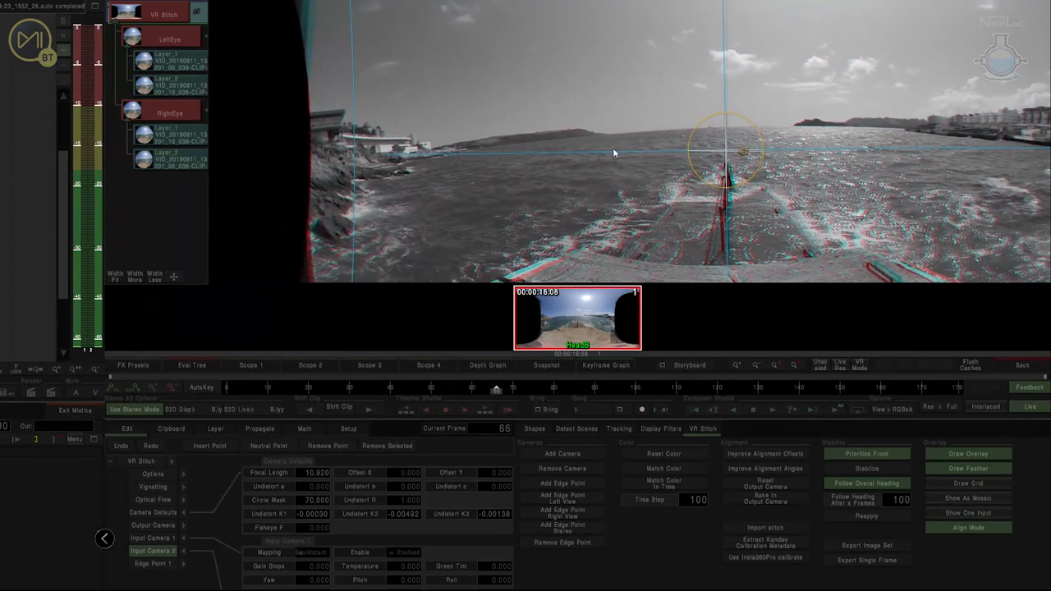
{"action": "left_click_drag", "start_coordinate": [387, 171], "coordinate": [583, 67]}
{"action": "left_click_drag", "start_coordinate": [481, 156], "coordinate": [263, 158]}
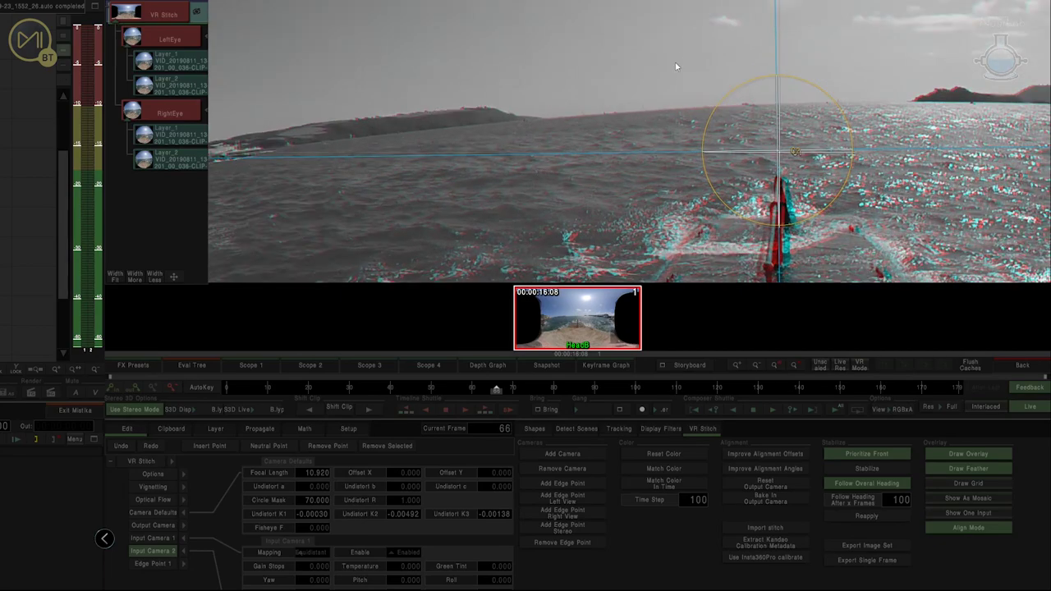
Refine Input Camera 2's alignment with its vertical guide in the sky above the jetty
{"action": "left_click_drag", "start_coordinate": [678, 63], "coordinate": [630, 168]}
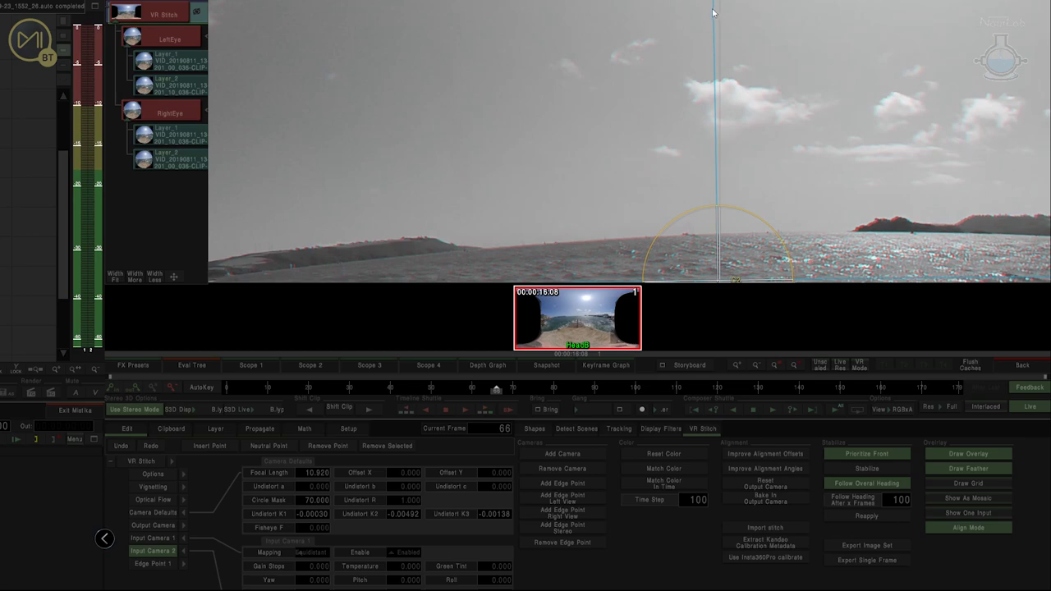
{"action": "left_click_drag", "start_coordinate": [713, 26], "coordinate": [677, 71]}
{"action": "left_click_drag", "start_coordinate": [606, 116], "coordinate": [597, 59]}
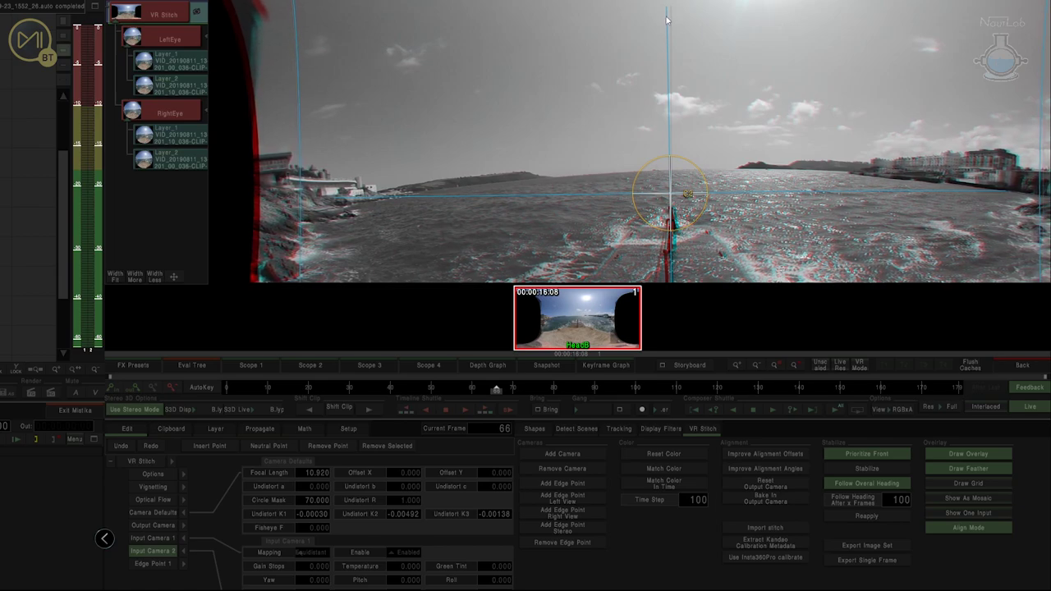
{"action": "left_click_drag", "start_coordinate": [575, 142], "coordinate": [517, 106]}
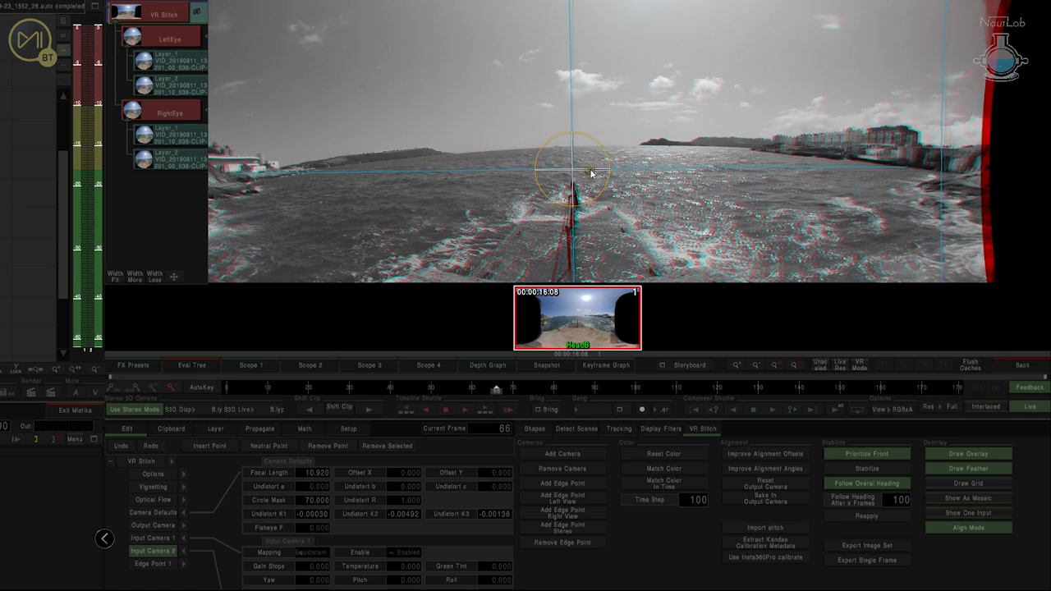
{"action": "left_click_drag", "start_coordinate": [561, 35], "coordinate": [643, 174]}
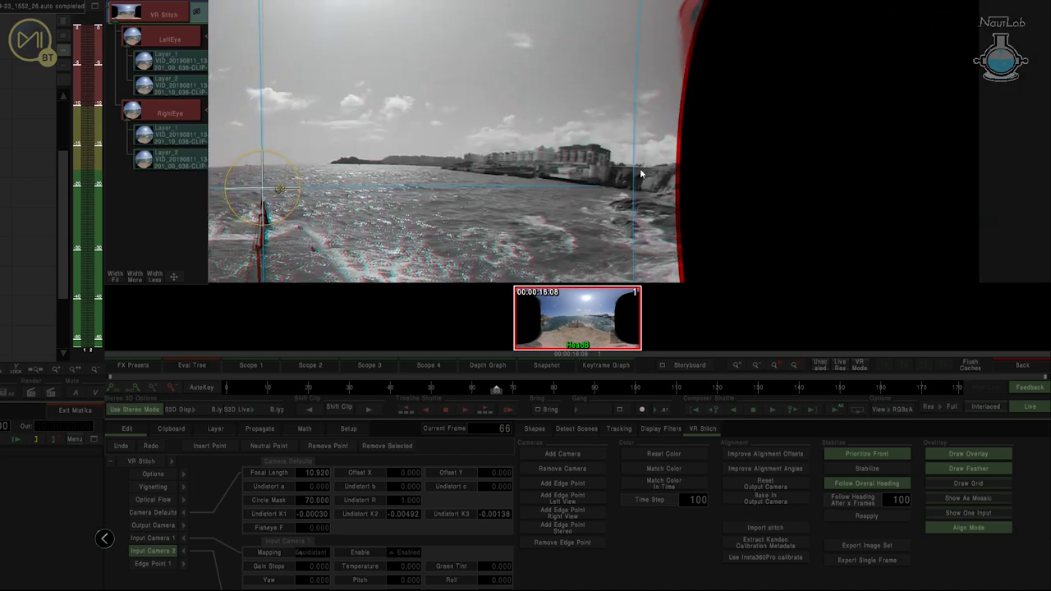
Check and fine-tune Input Camera 2's alignment on the waterfront buildings and cliffs along the right shore
{"action": "scroll", "coordinate": [633, 174], "scroll_direction": "up", "scroll_amount": 5}
{"action": "left_click_drag", "start_coordinate": [576, 162], "coordinate": [623, 80]}
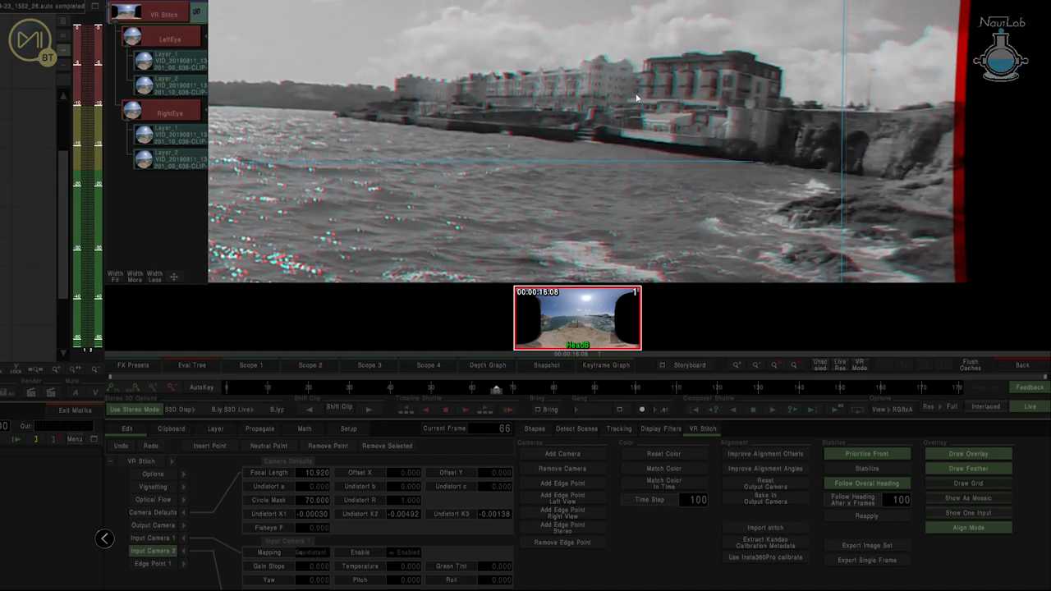
{"action": "left_click_drag", "start_coordinate": [691, 82], "coordinate": [723, 142]}
{"action": "left_click_drag", "start_coordinate": [557, 160], "coordinate": [600, 140]}
{"action": "left_click_drag", "start_coordinate": [485, 114], "coordinate": [494, 123]}
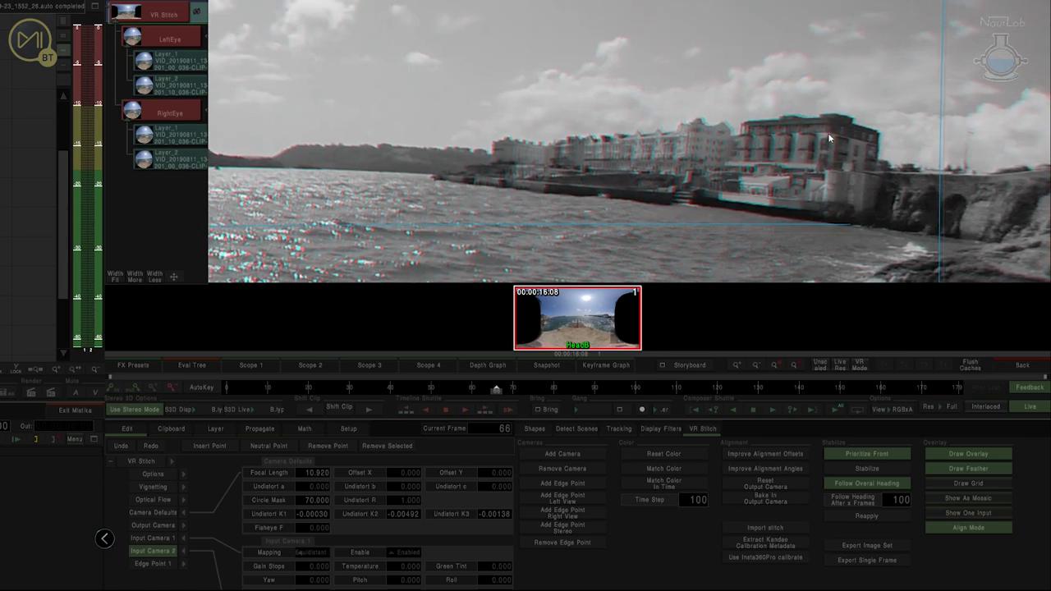
{"action": "left_click_drag", "start_coordinate": [879, 121], "coordinate": [923, 108]}
{"action": "scroll", "coordinate": [547, 148], "scroll_direction": "down", "scroll_amount": 2}
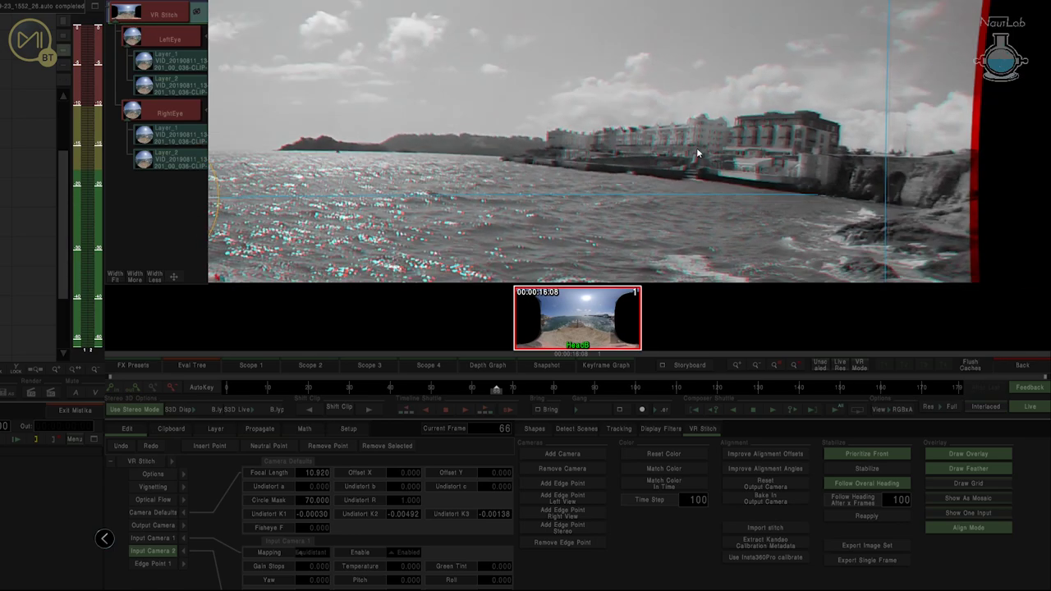
{"action": "left_click_drag", "start_coordinate": [516, 124], "coordinate": [534, 149]}
{"action": "left_click_drag", "start_coordinate": [341, 132], "coordinate": [733, 167]}
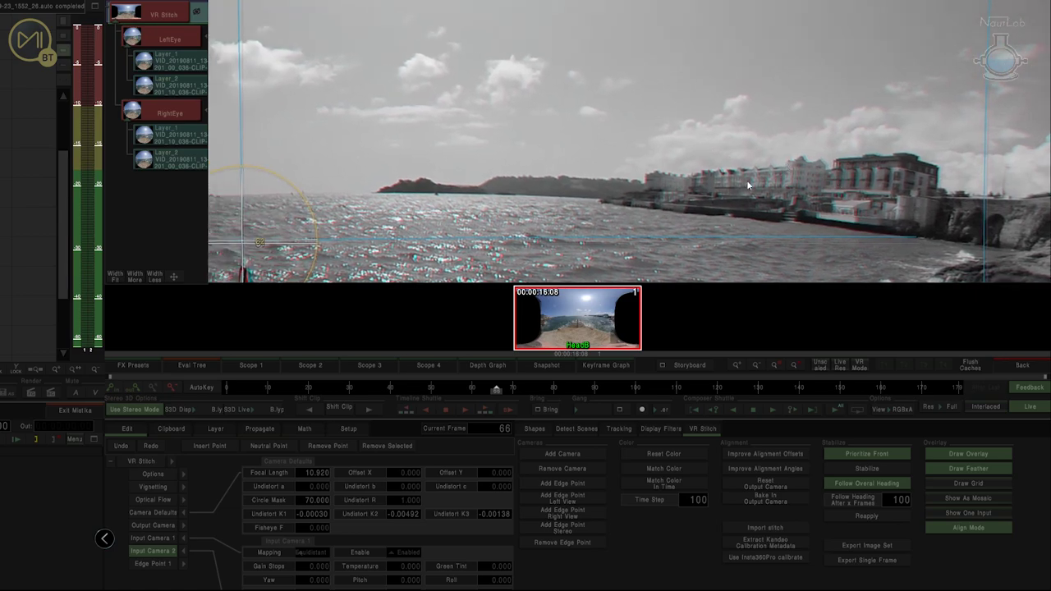
{"action": "left_click_drag", "start_coordinate": [826, 155], "coordinate": [542, 131]}
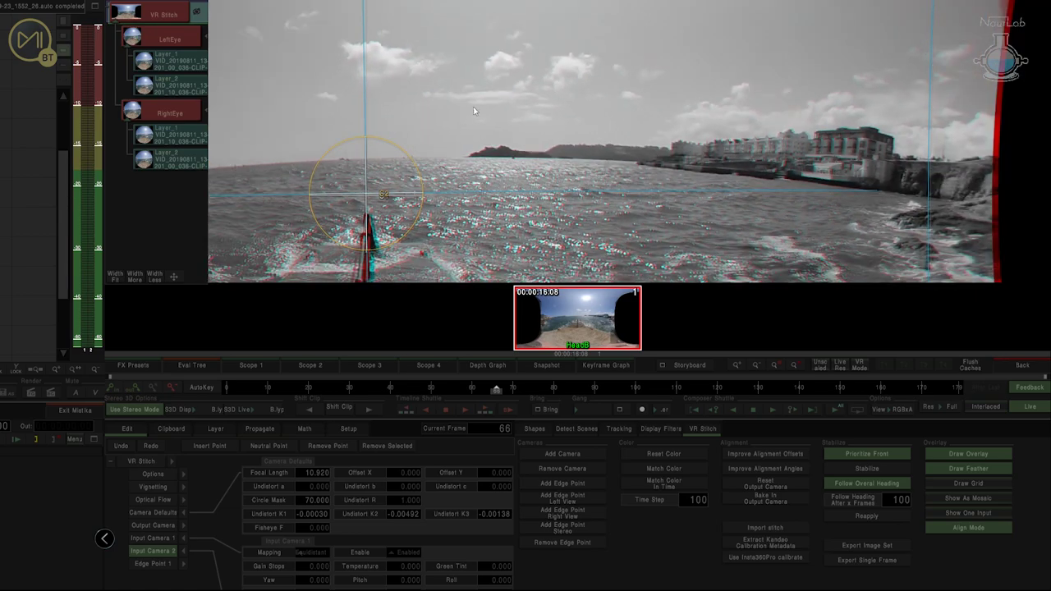
{"action": "left_click_drag", "start_coordinate": [428, 71], "coordinate": [374, 54]}
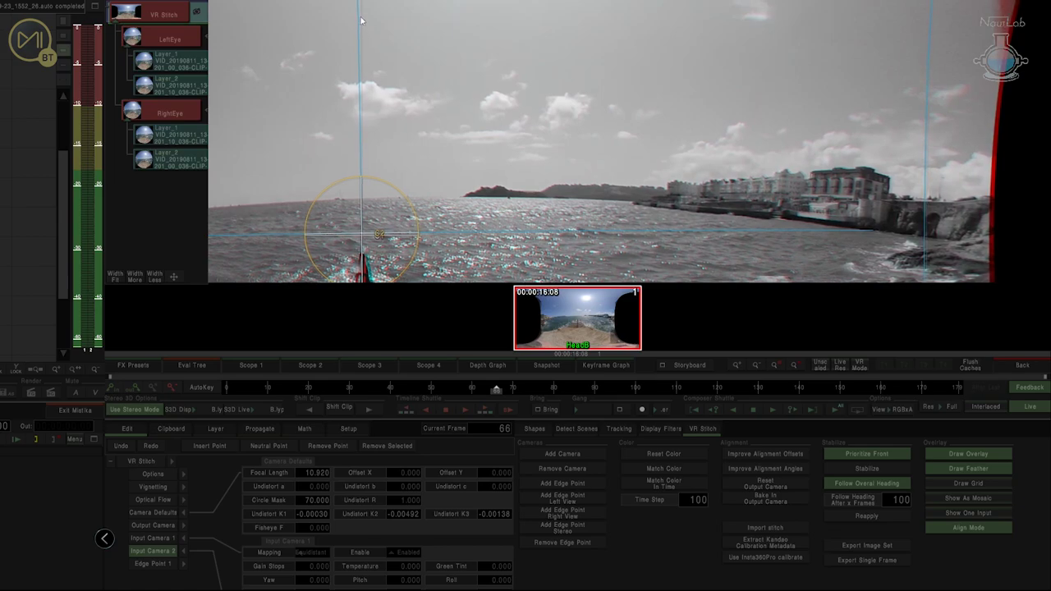
{"action": "left_click_drag", "start_coordinate": [669, 106], "coordinate": [558, 73]}
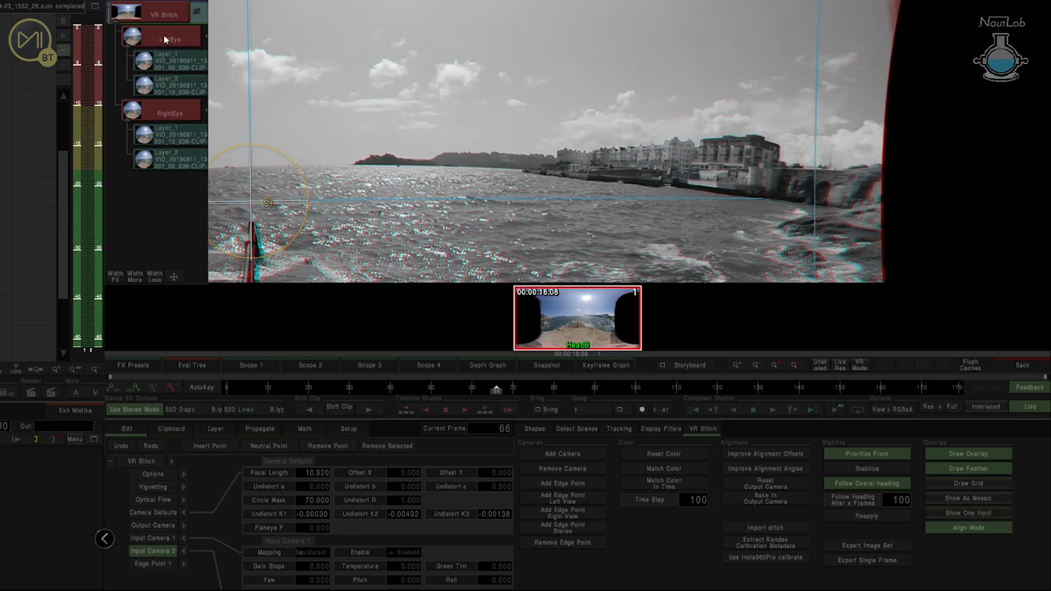
Adjust the second layer's Rotation Y in the RightEye composite, and set it to 0.700 in LeftEye
{"action": "left_click", "coordinate": [171, 115]}
{"action": "left_click", "coordinate": [171, 116]}
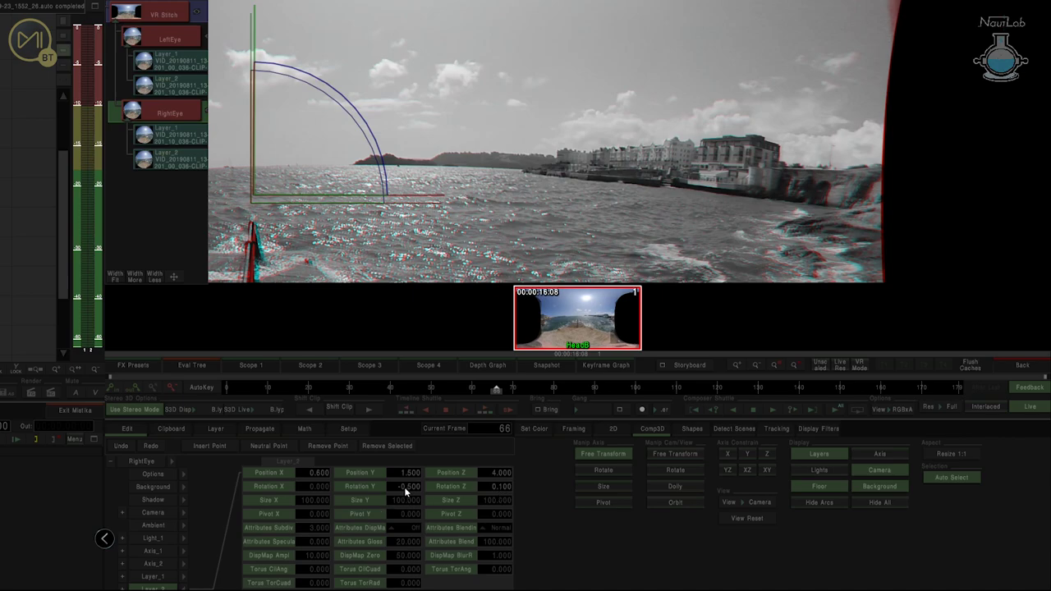
{"action": "mouse_move", "coordinate": [406, 486]}
{"action": "left_mouse_down"}
{"action": "mouse_move", "coordinate": [423, 486]}
{"action": "mouse_move", "coordinate": [405, 486]}
{"action": "left_mouse_up"}
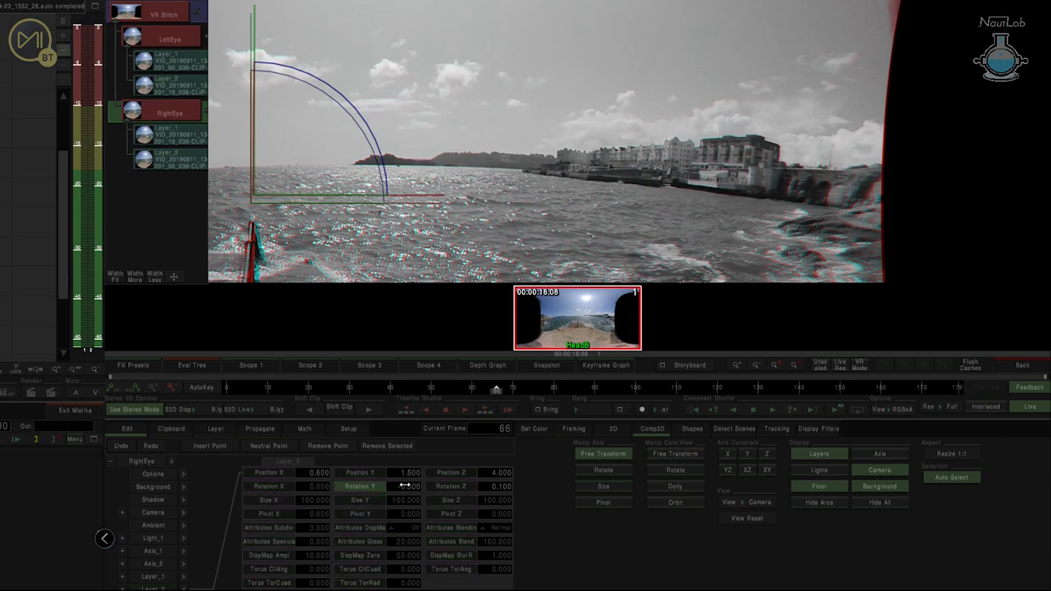
{"action": "left_click", "coordinate": [169, 38]}
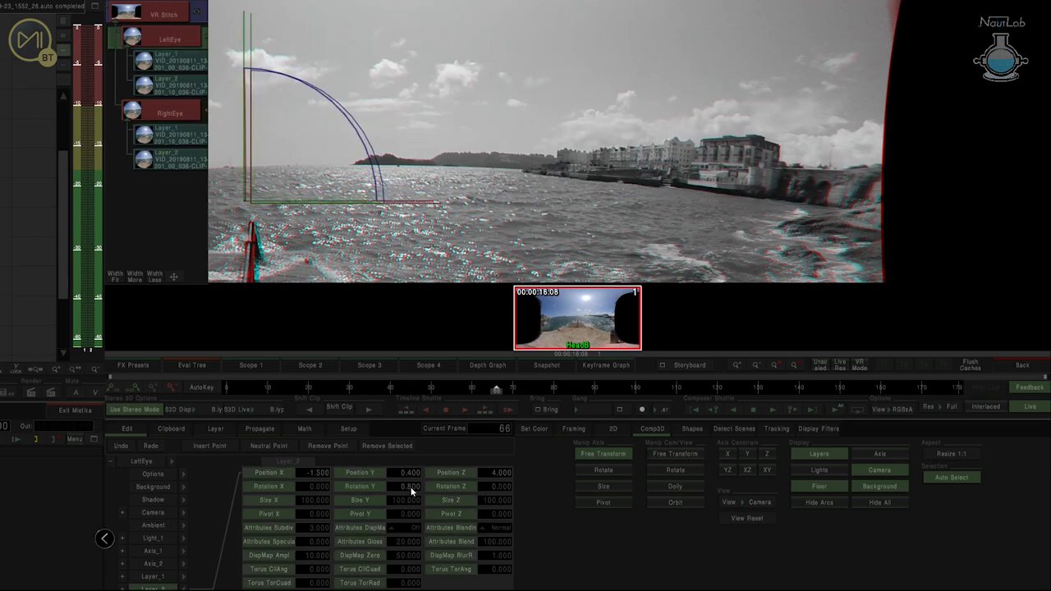
{"action": "left_click_drag", "start_coordinate": [405, 485], "coordinate": [403, 486]}
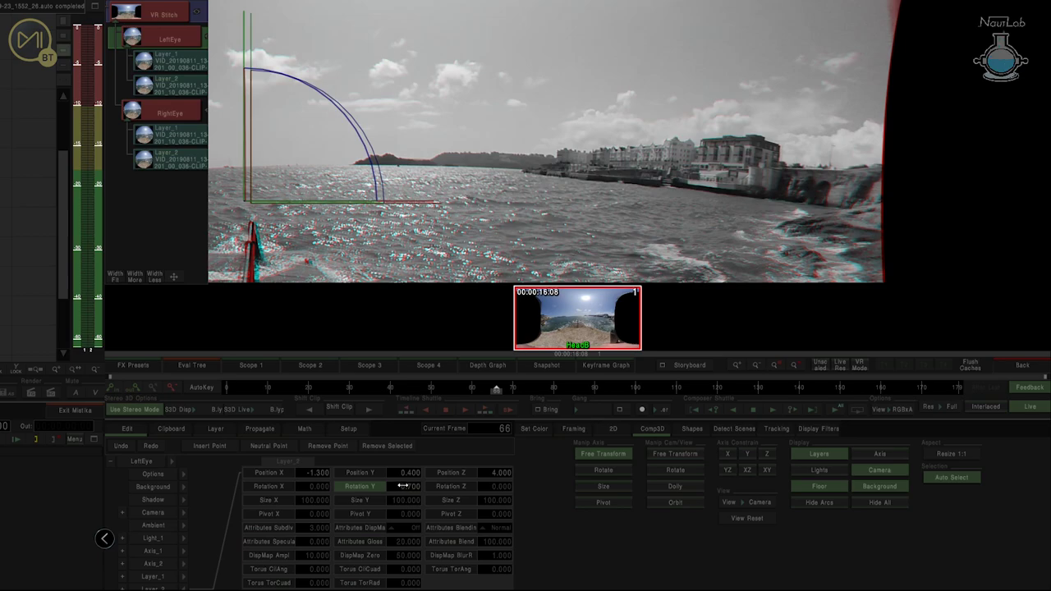
Set the second layer's Rotation Y in the RightEye composite to -0.800, judging by the left shoreline
{"action": "left_click_drag", "start_coordinate": [786, 169], "coordinate": [620, 197]}
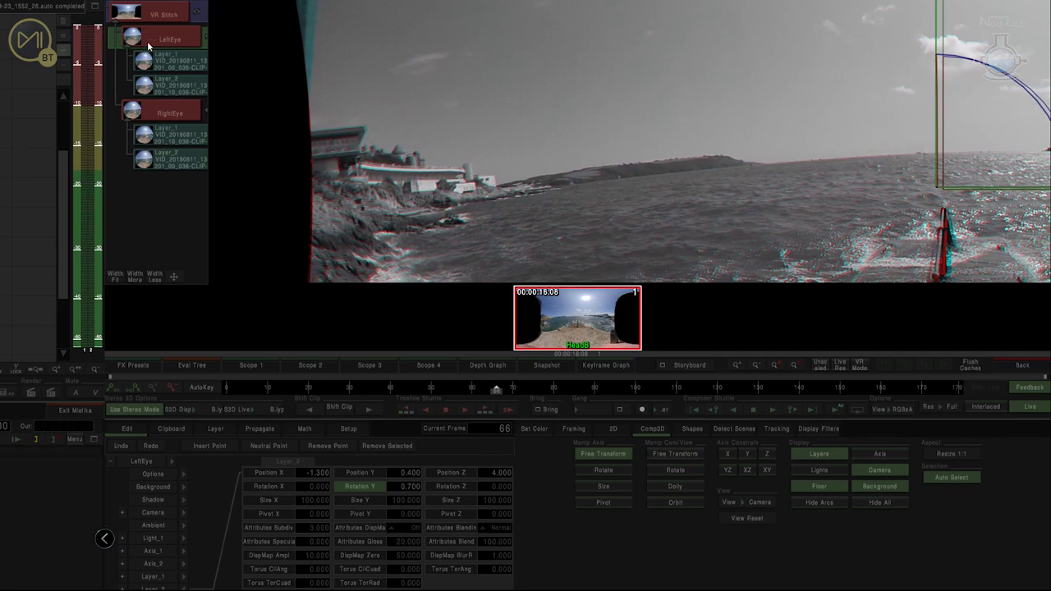
{"action": "left_click", "coordinate": [170, 112]}
{"action": "left_click_drag", "start_coordinate": [404, 491], "coordinate": [381, 480]}
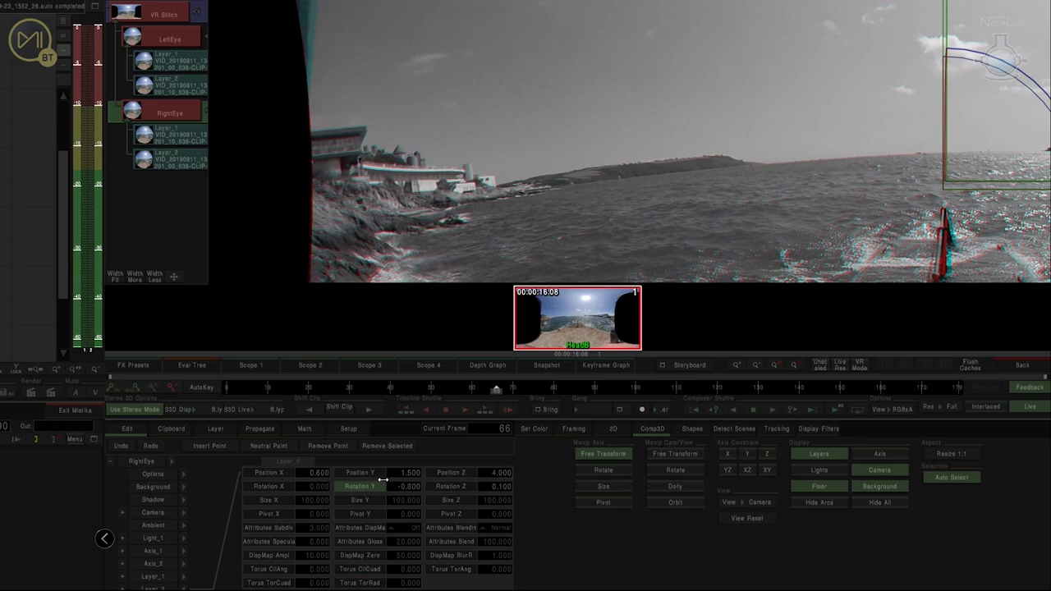
Fine-tune the RightEye composite's second layer to Rotation X -0.200, Rotation Z 0.100, Position Y 1.600 and Position X 0.700
{"action": "left_click_drag", "start_coordinate": [497, 486], "coordinate": [506, 486]}
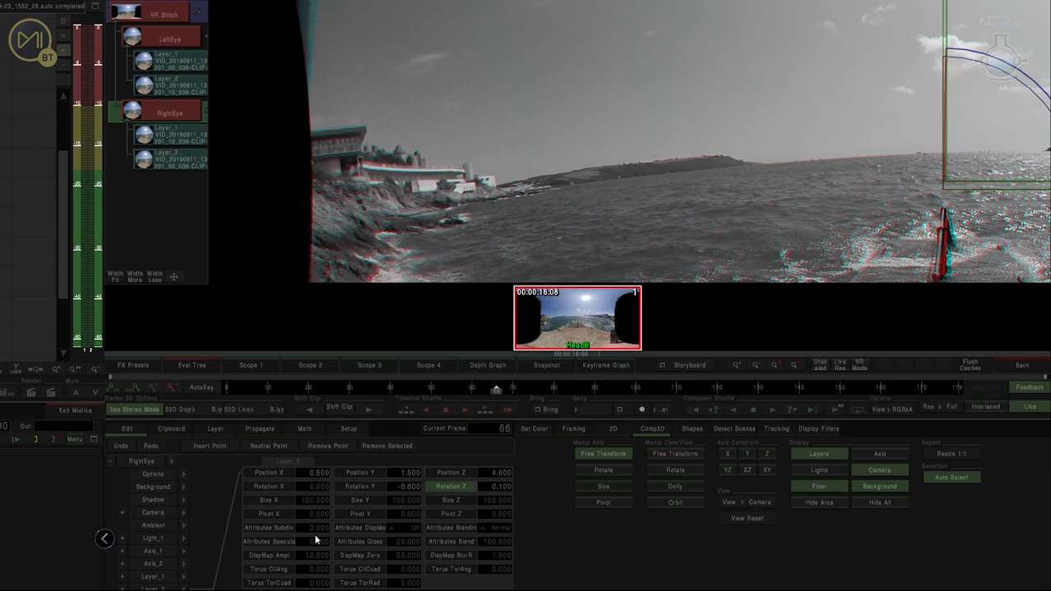
{"action": "left_click_drag", "start_coordinate": [313, 489], "coordinate": [368, 518]}
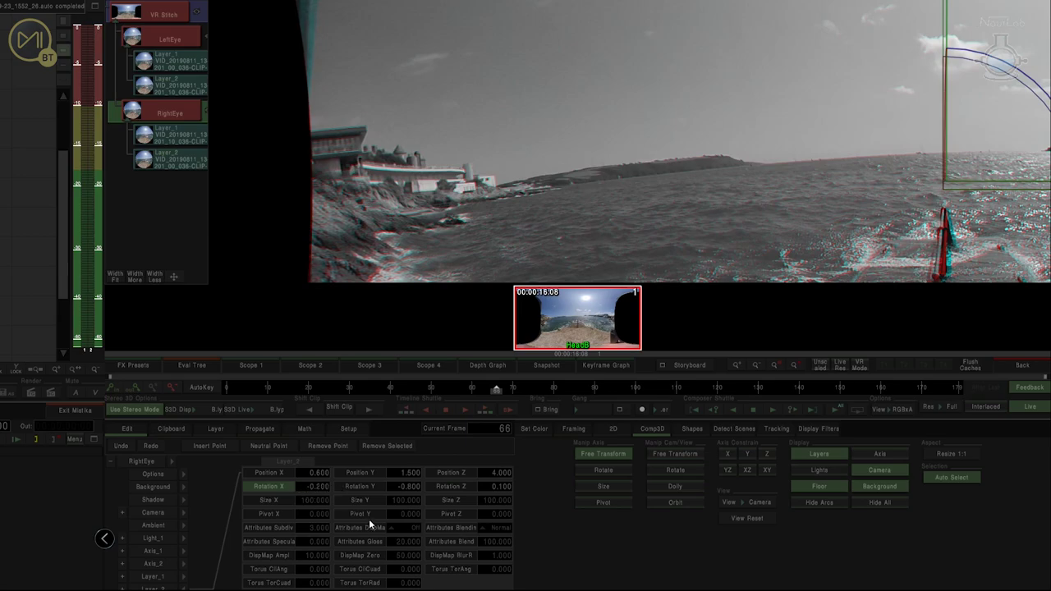
{"action": "left_click", "coordinate": [407, 472]}
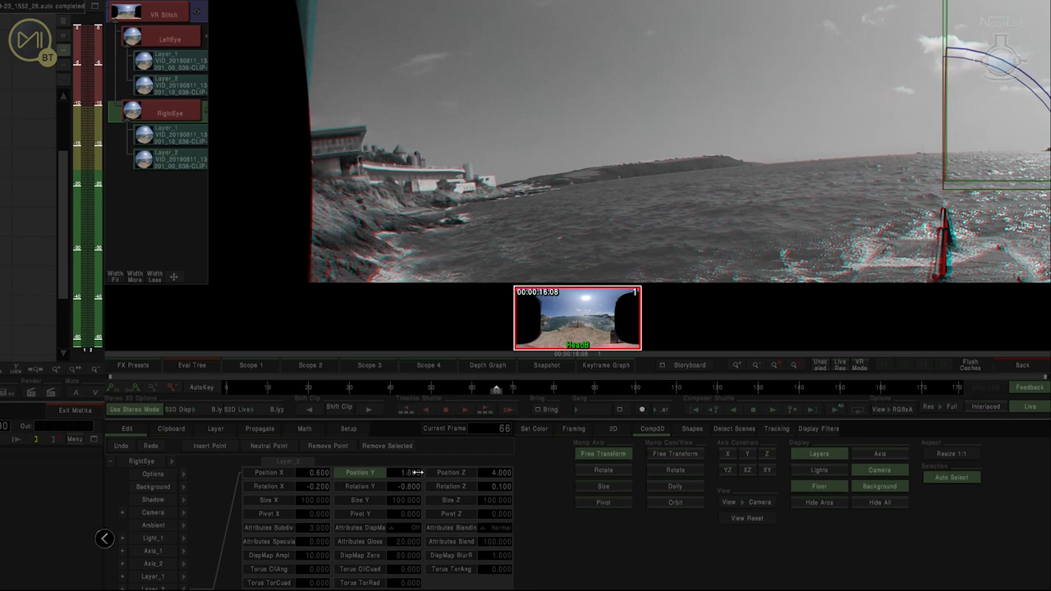
{"action": "left_click", "coordinate": [319, 473]}
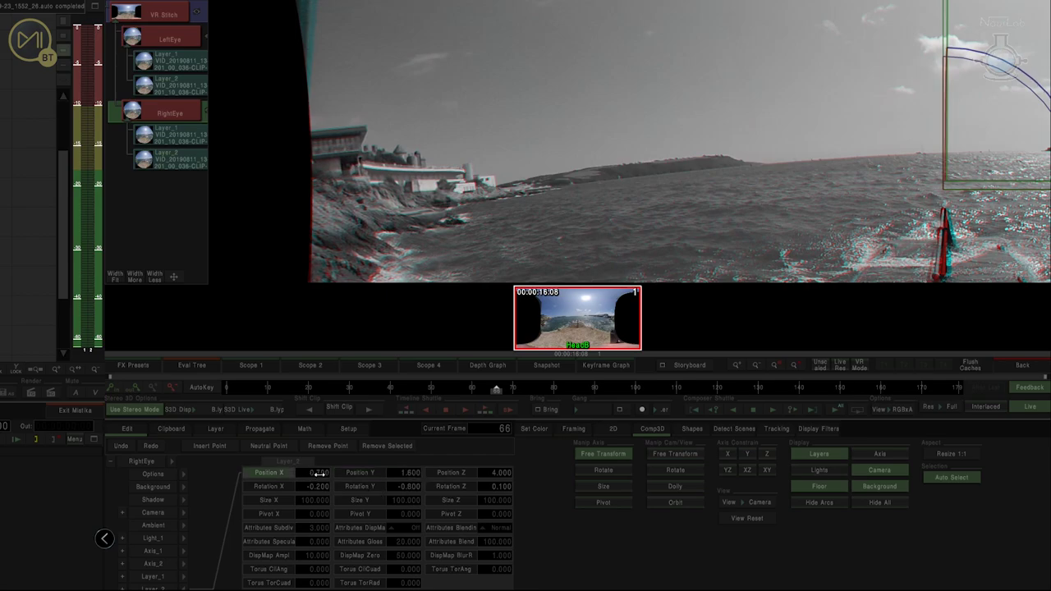
Check the whole panorama in the anaglyph view, then turn off stereo mode and review it in normal colour
{"action": "left_click_drag", "start_coordinate": [719, 206], "coordinate": [629, 192]}
{"action": "left_click_drag", "start_coordinate": [805, 139], "coordinate": [431, 123]}
{"action": "scroll", "coordinate": [618, 209], "scroll_direction": "down", "scroll_amount": 3}
{"action": "scroll", "coordinate": [580, 213], "scroll_direction": "down", "scroll_amount": 4}
{"action": "left_click_drag", "start_coordinate": [547, 246], "coordinate": [523, 235]}
{"action": "scroll", "coordinate": [528, 233], "scroll_direction": "down", "scroll_amount": 4}
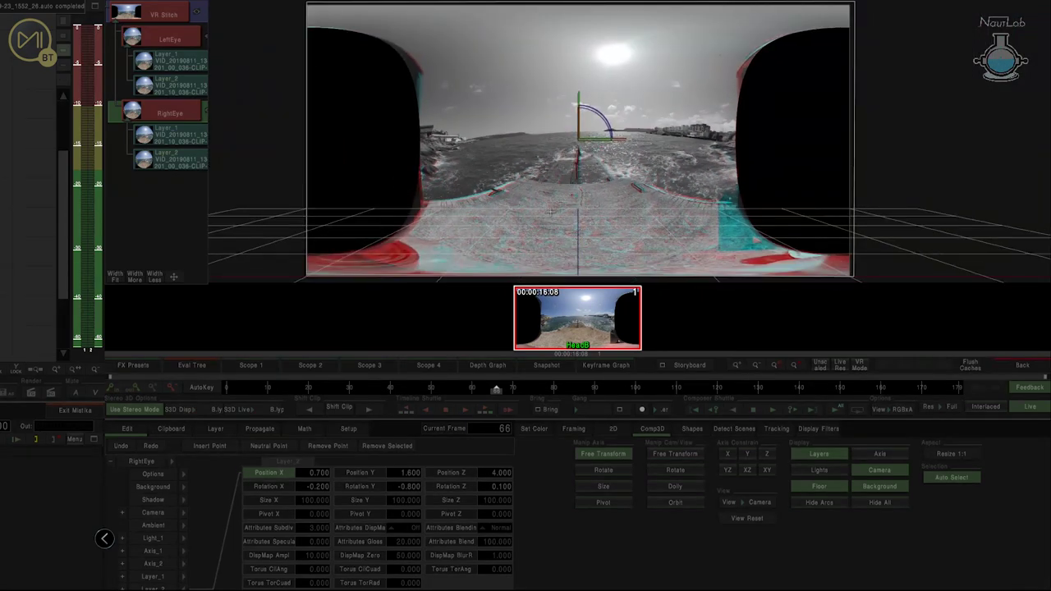
{"action": "scroll", "coordinate": [553, 213], "scroll_direction": "down", "scroll_amount": 2}
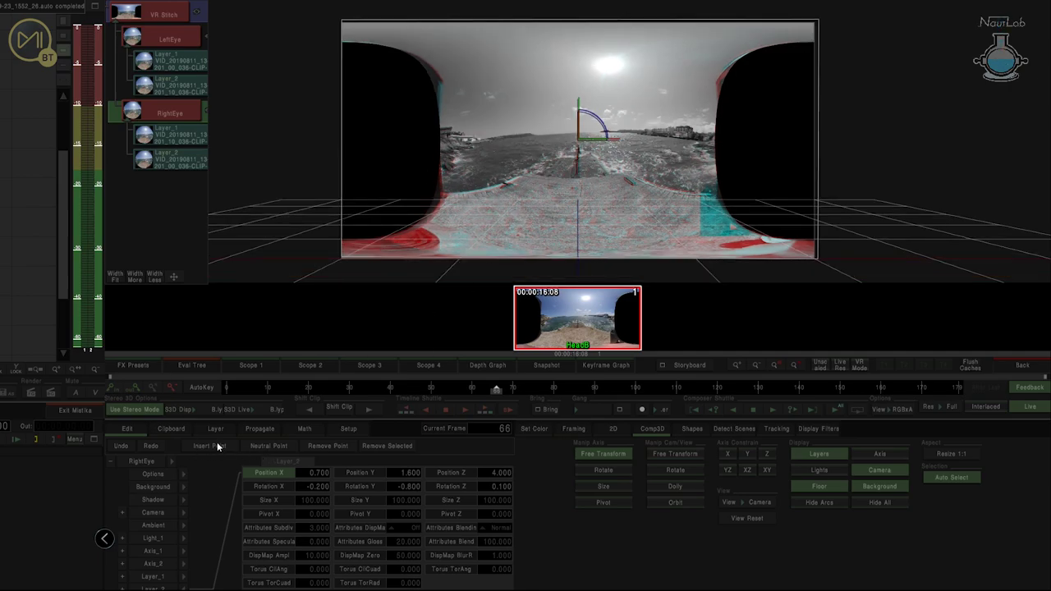
{"action": "left_click", "coordinate": [136, 410]}
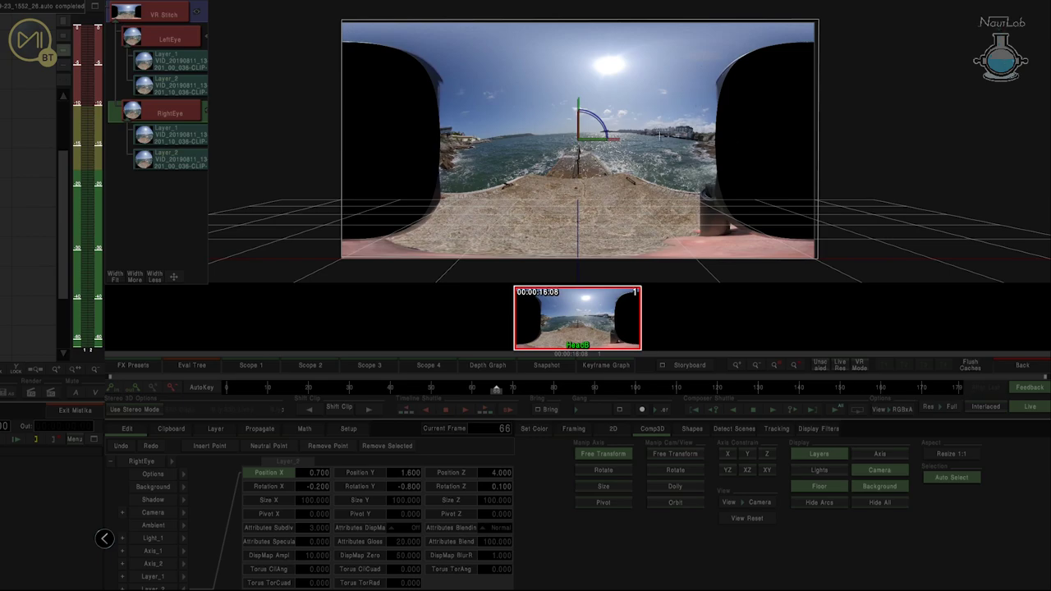
{"action": "scroll", "coordinate": [497, 142], "scroll_direction": "up", "scroll_amount": 3}
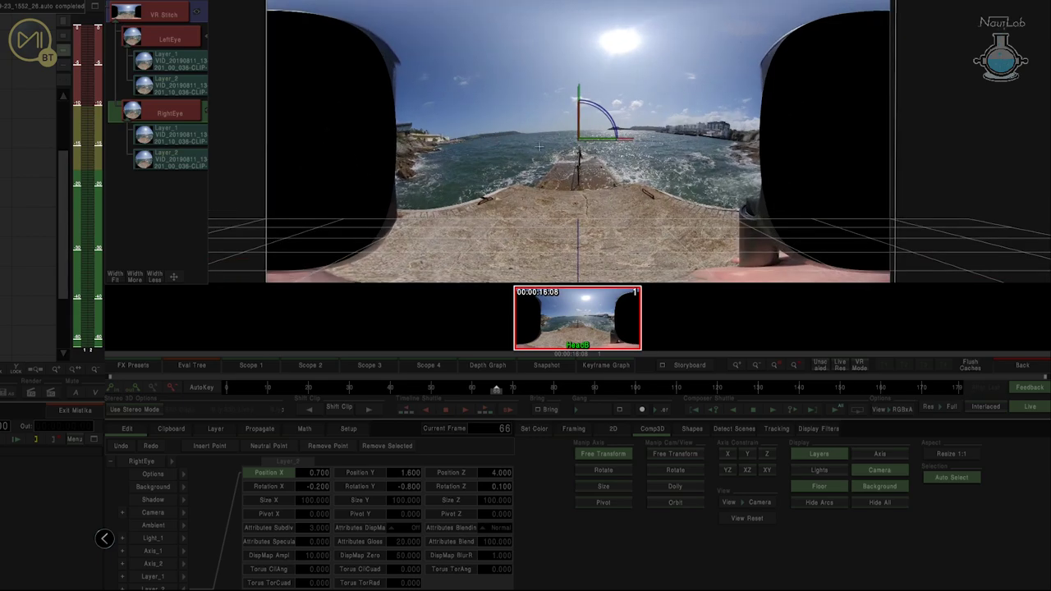
{"action": "scroll", "coordinate": [565, 246], "scroll_direction": "down", "scroll_amount": 1}
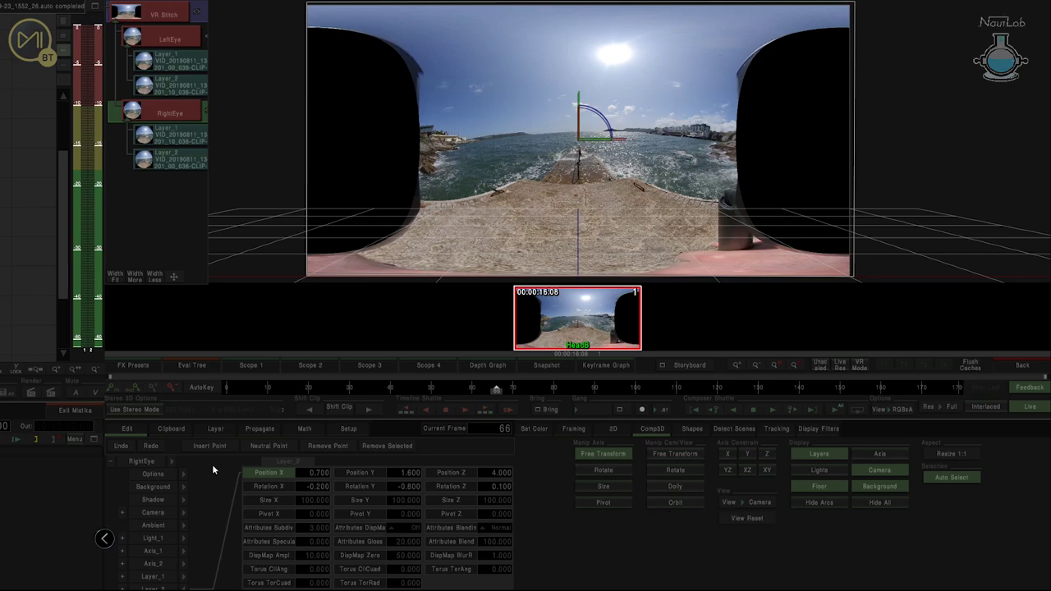
Turn off Align Mode on the VR Stitch and compare the single-input fisheye and its mask circle with the stitched panorama
{"action": "left_click", "coordinate": [163, 18]}
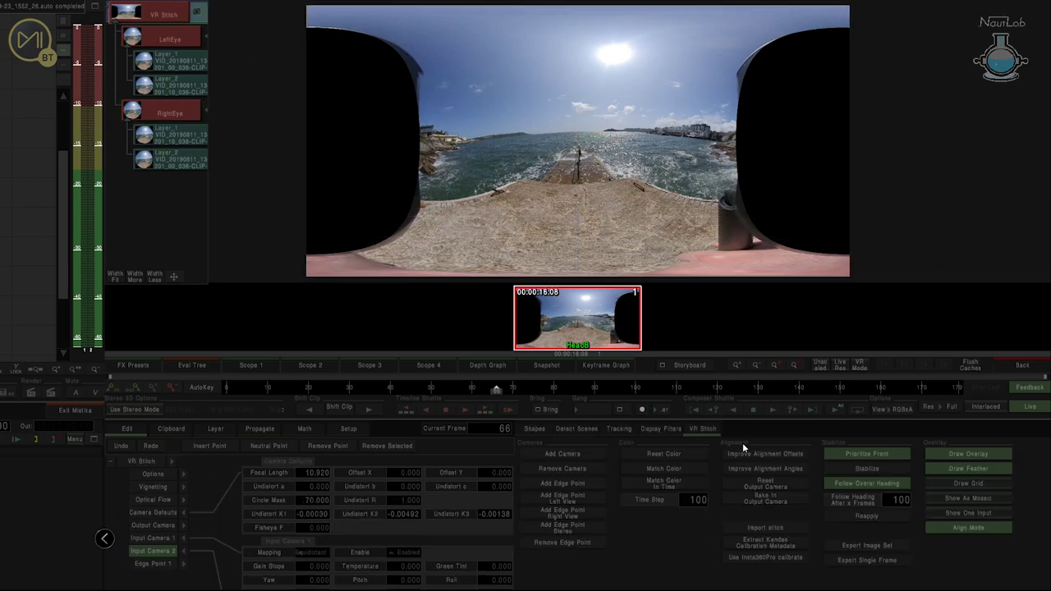
{"action": "left_click", "coordinate": [973, 531]}
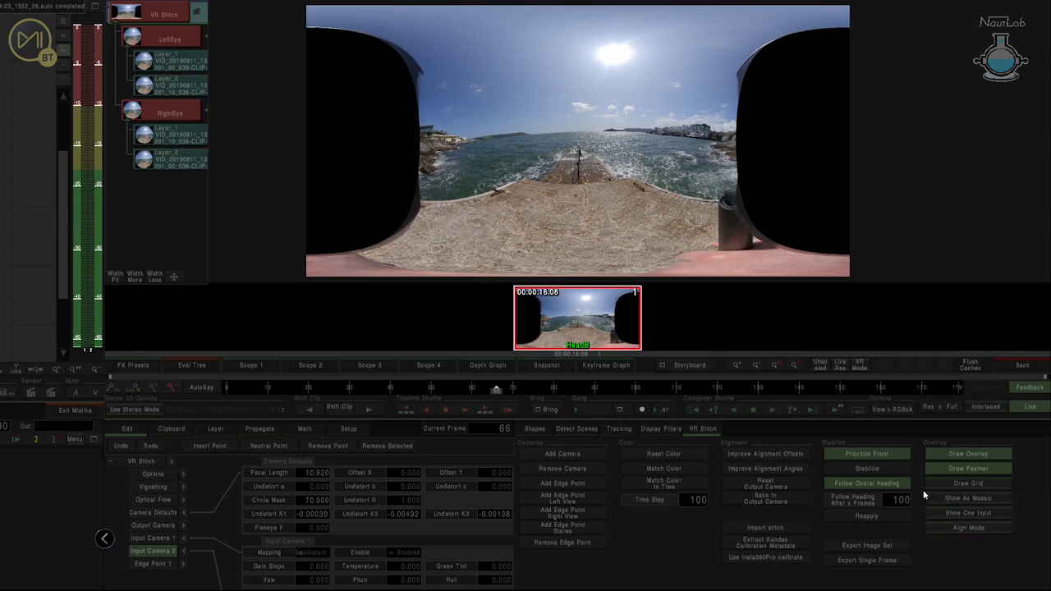
{"action": "left_click", "coordinate": [969, 513]}
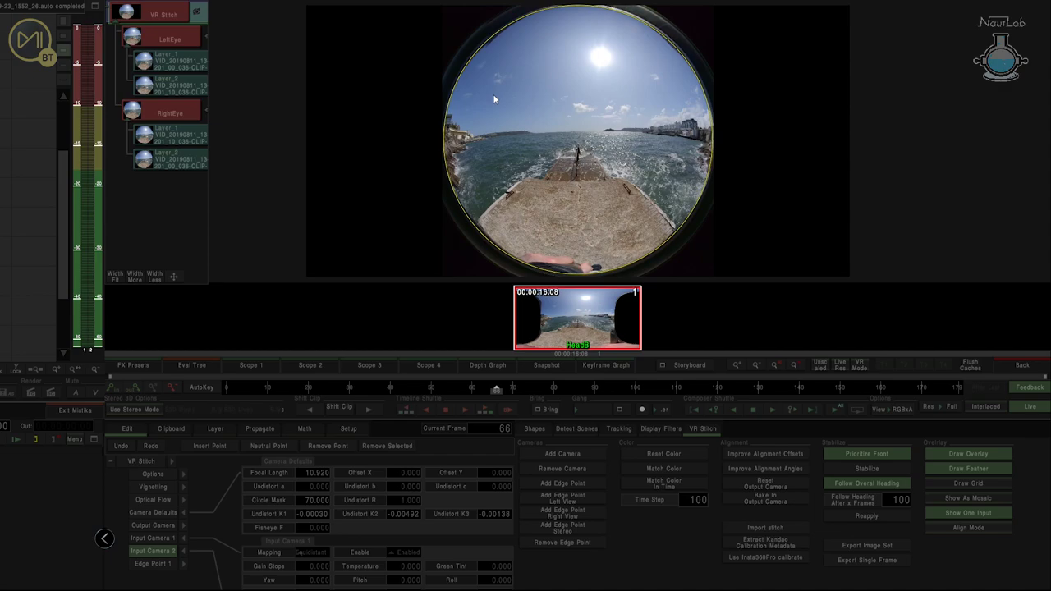
{"action": "scroll", "coordinate": [494, 49], "scroll_direction": "up", "scroll_amount": 3}
{"action": "left_click_drag", "start_coordinate": [474, 41], "coordinate": [461, 149]}
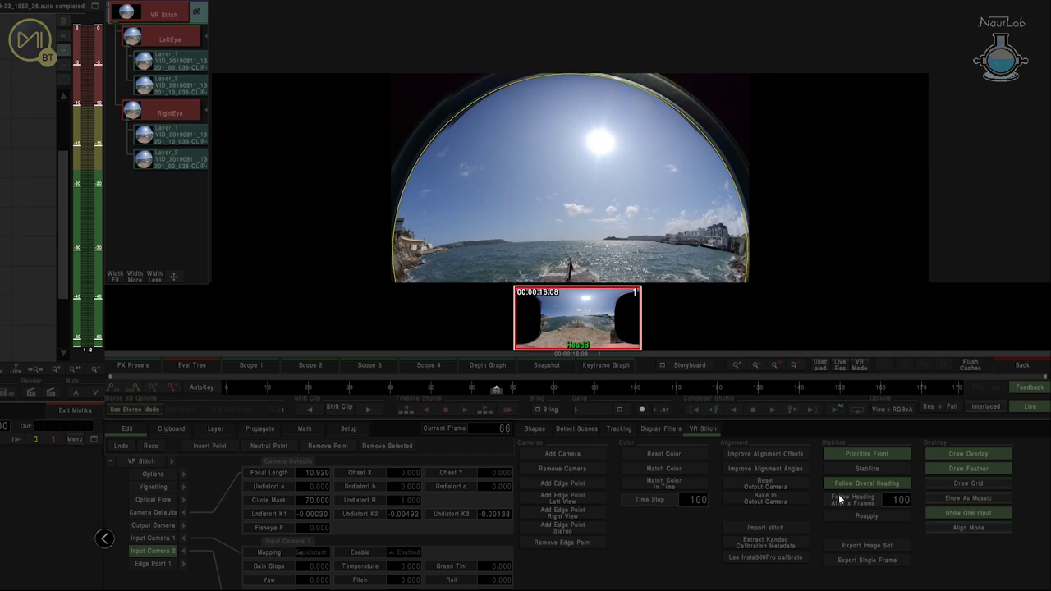
{"action": "left_click", "coordinate": [969, 513]}
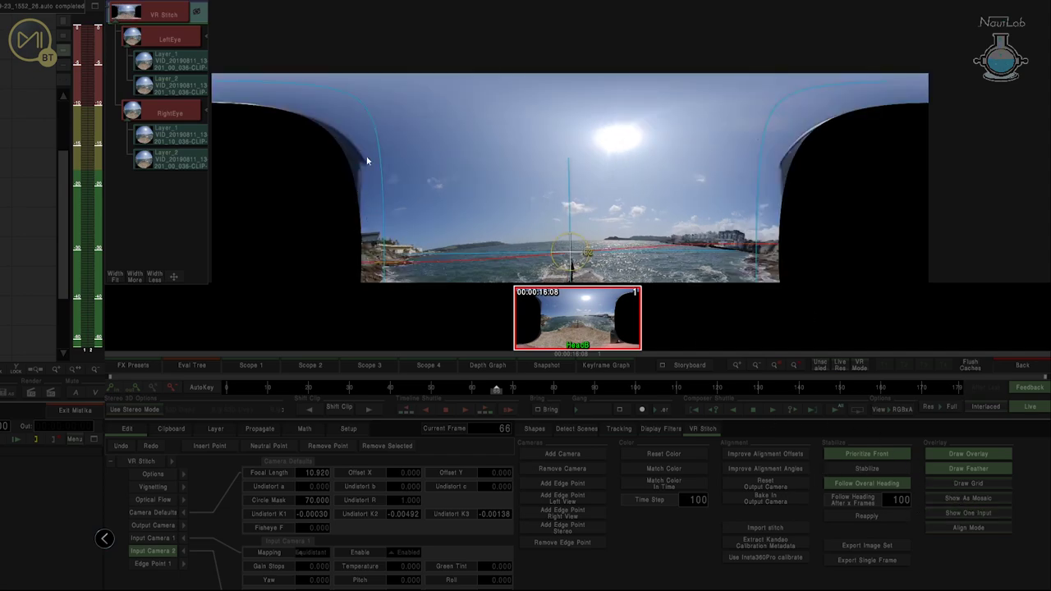
{"action": "left_click", "coordinate": [971, 513]}
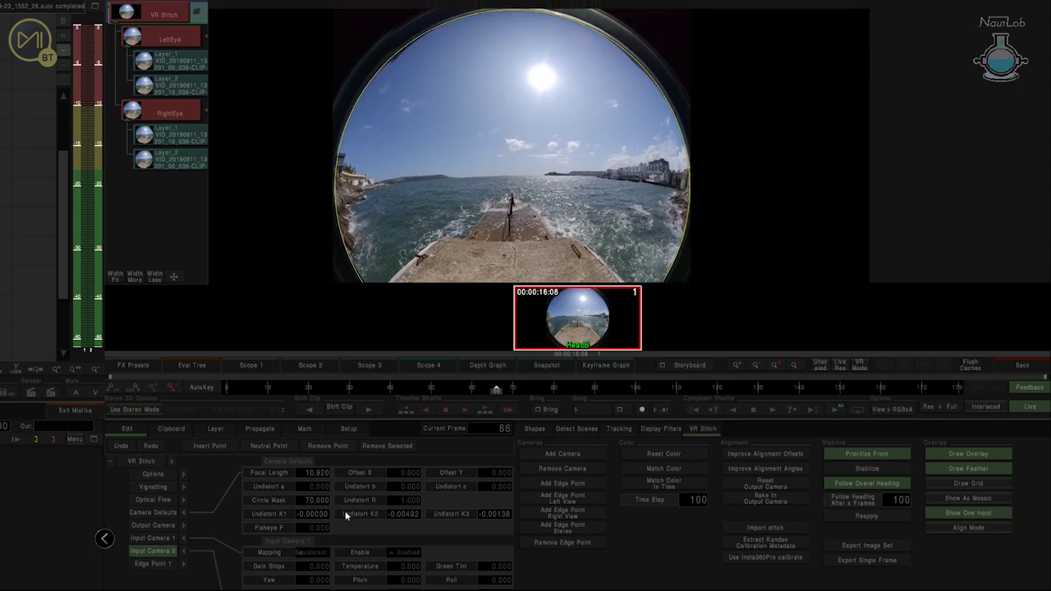
Try a Circle Mask of 68.000 in the camera defaults, undo it and return to the stitched view
{"action": "left_click_drag", "start_coordinate": [312, 499], "coordinate": [298, 495]}
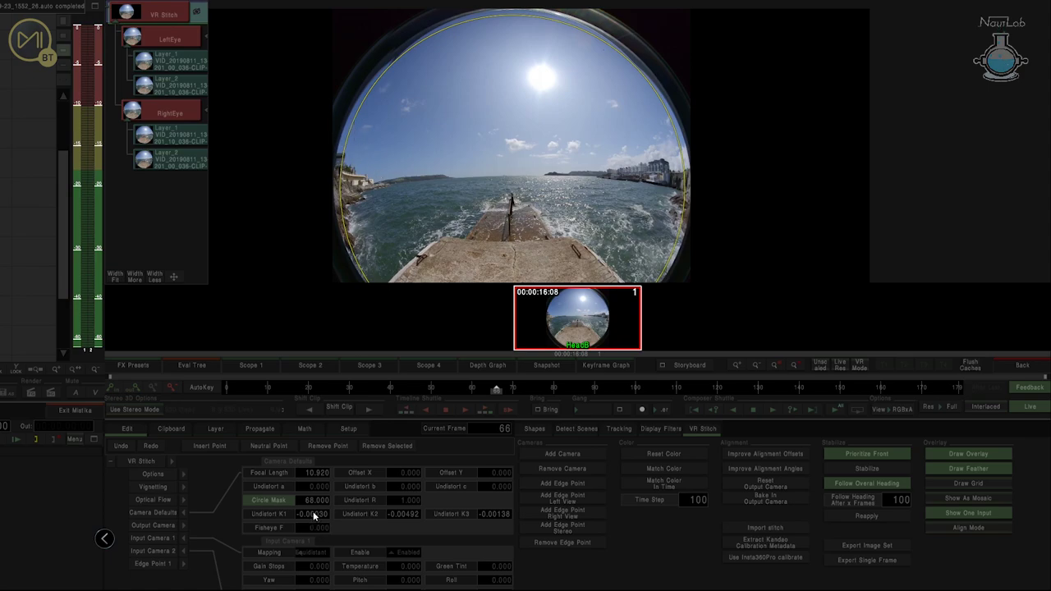
{"action": "key", "text": "ctrl+z"}
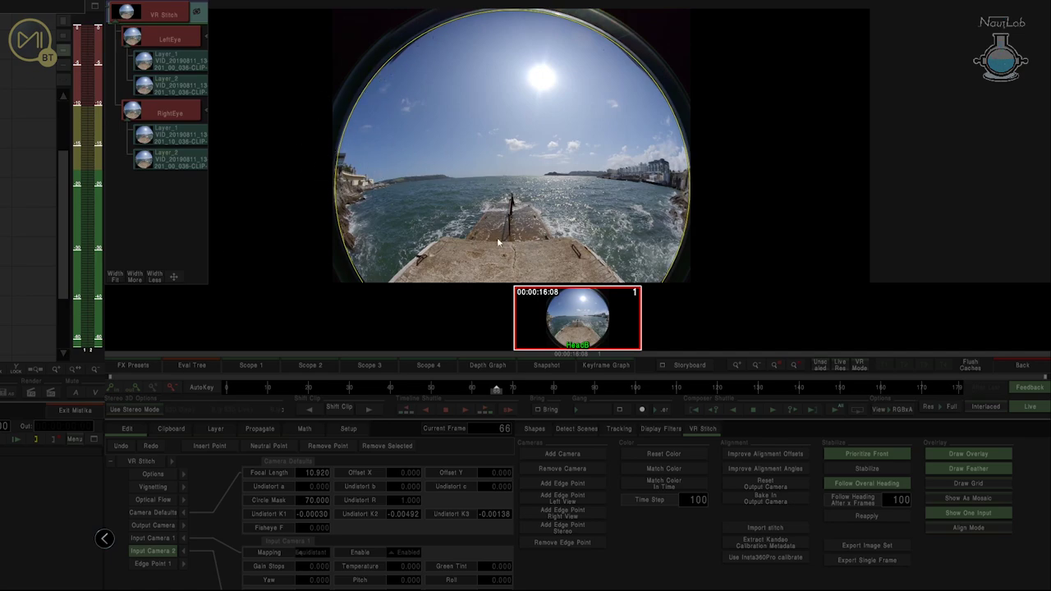
{"action": "left_click", "coordinate": [978, 516]}
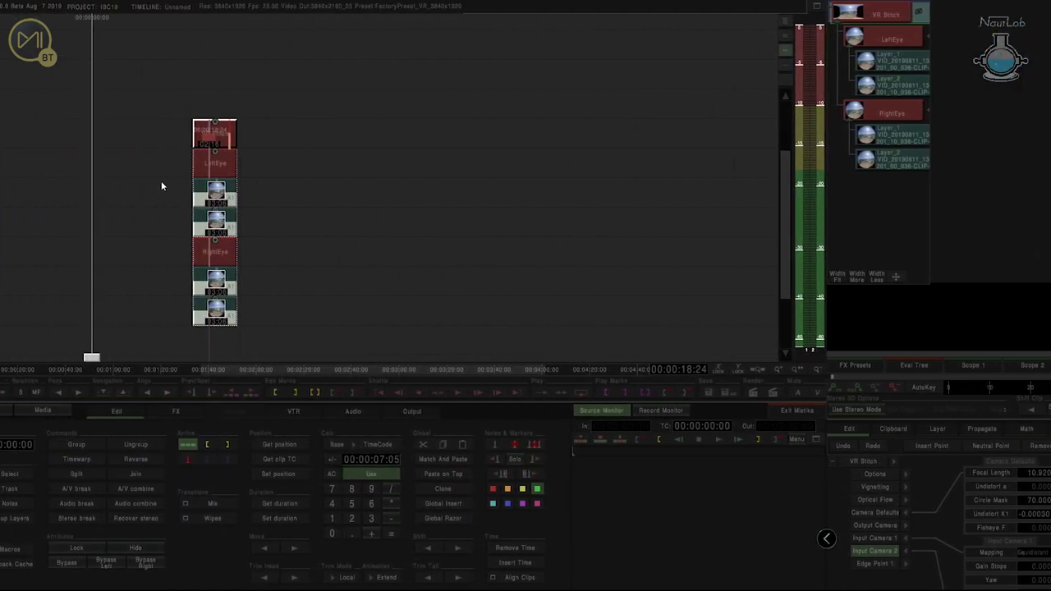
Add a Color Grade effect on top of the VR Stitch in the timeline stack
{"action": "left_click", "coordinate": [313, 136]}
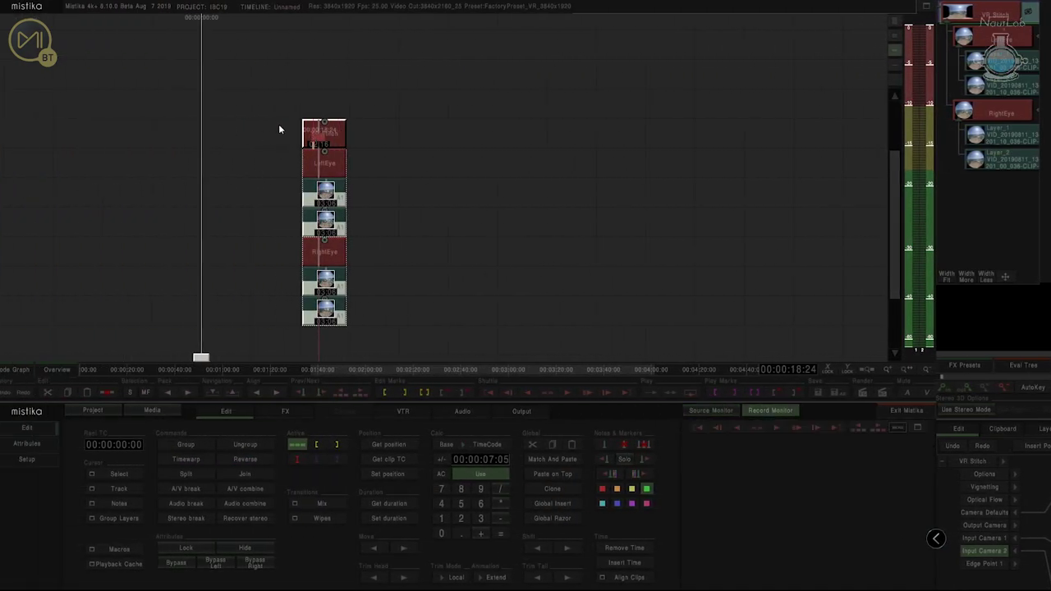
{"action": "left_click", "coordinate": [283, 415]}
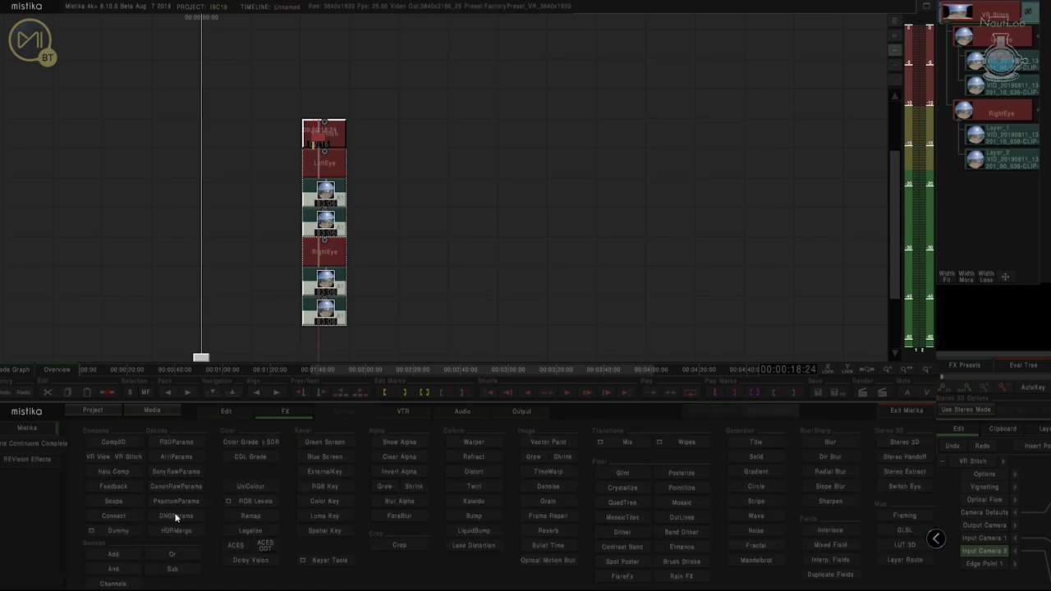
{"action": "left_click", "coordinate": [232, 444]}
{"action": "left_click", "coordinate": [328, 104]}
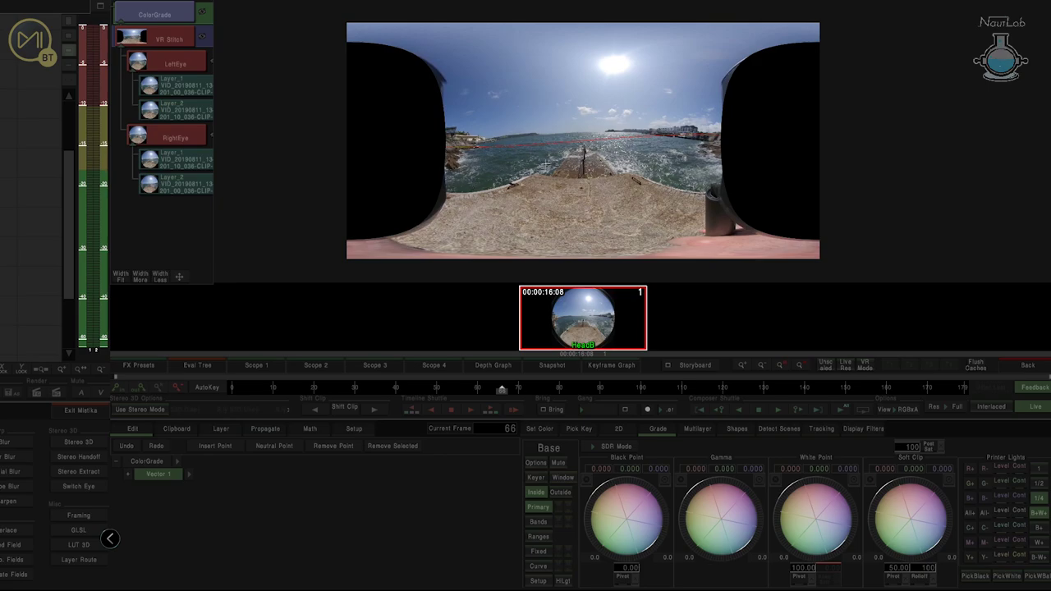
Examine the ungraded panorama closely, especially the sky around the sun, the horizon and the shorelines
{"action": "scroll", "coordinate": [535, 159], "scroll_direction": "up", "scroll_amount": 2}
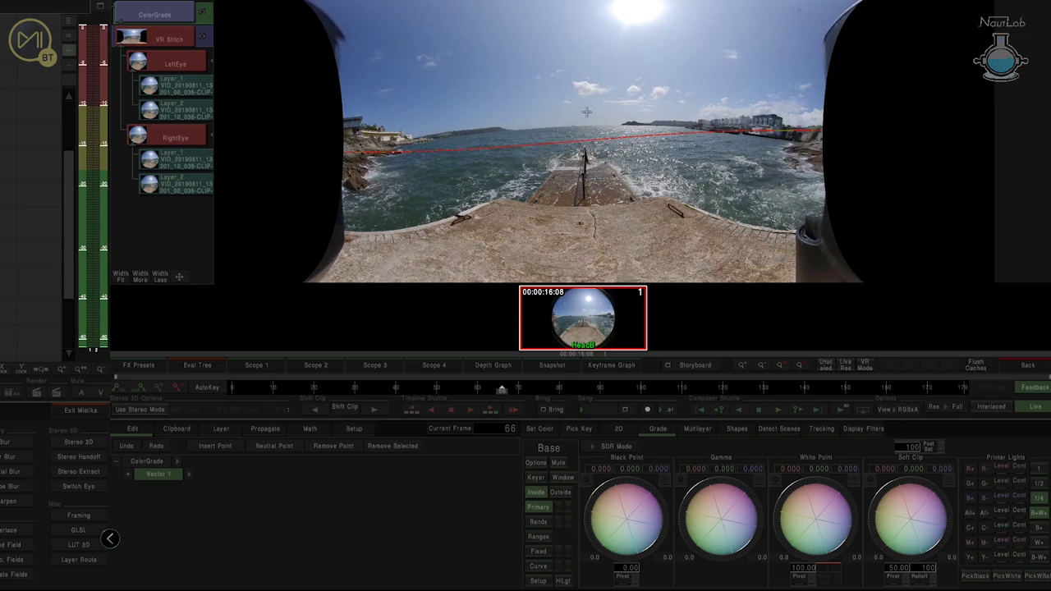
{"action": "scroll", "coordinate": [556, 133], "scroll_direction": "down", "scroll_amount": 1}
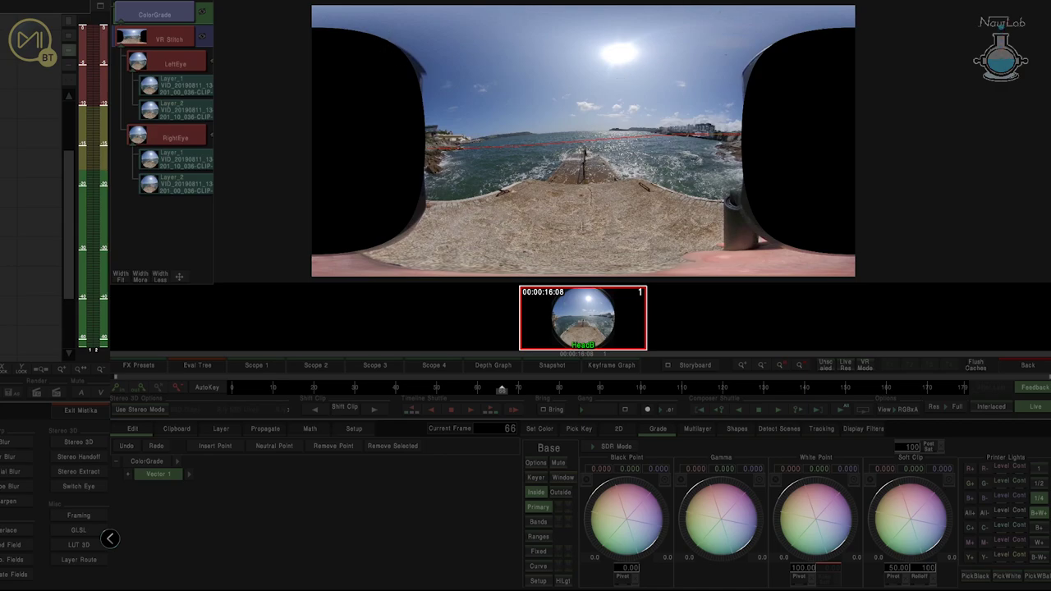
{"action": "scroll", "coordinate": [582, 225], "scroll_direction": "up", "scroll_amount": 1}
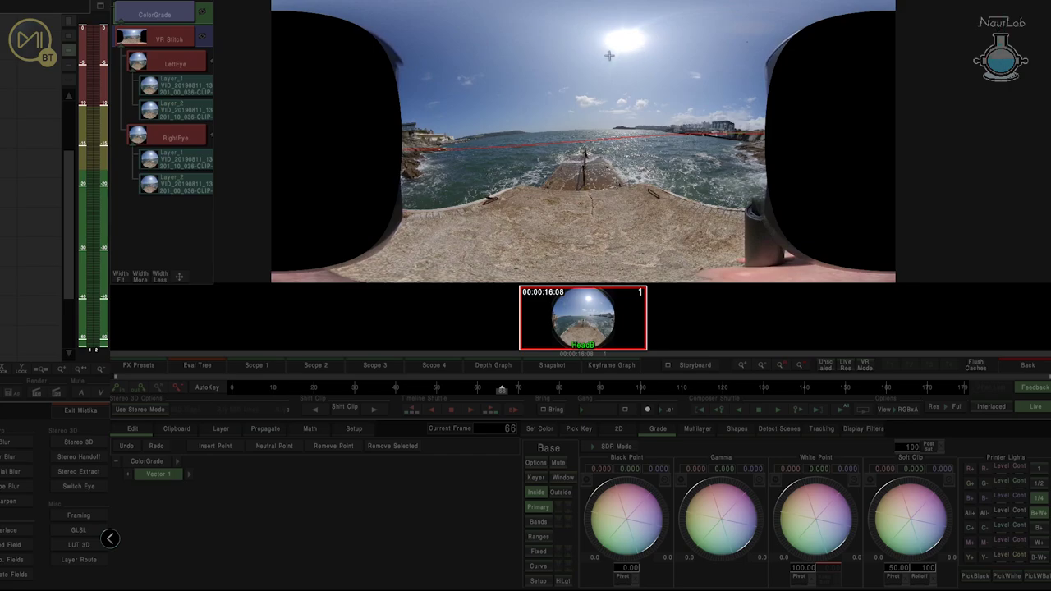
{"action": "scroll", "coordinate": [611, 79], "scroll_direction": "up", "scroll_amount": 3}
{"action": "left_click_drag", "start_coordinate": [544, 54], "coordinate": [581, 208]}
{"action": "scroll", "coordinate": [533, 204], "scroll_direction": "up", "scroll_amount": 2}
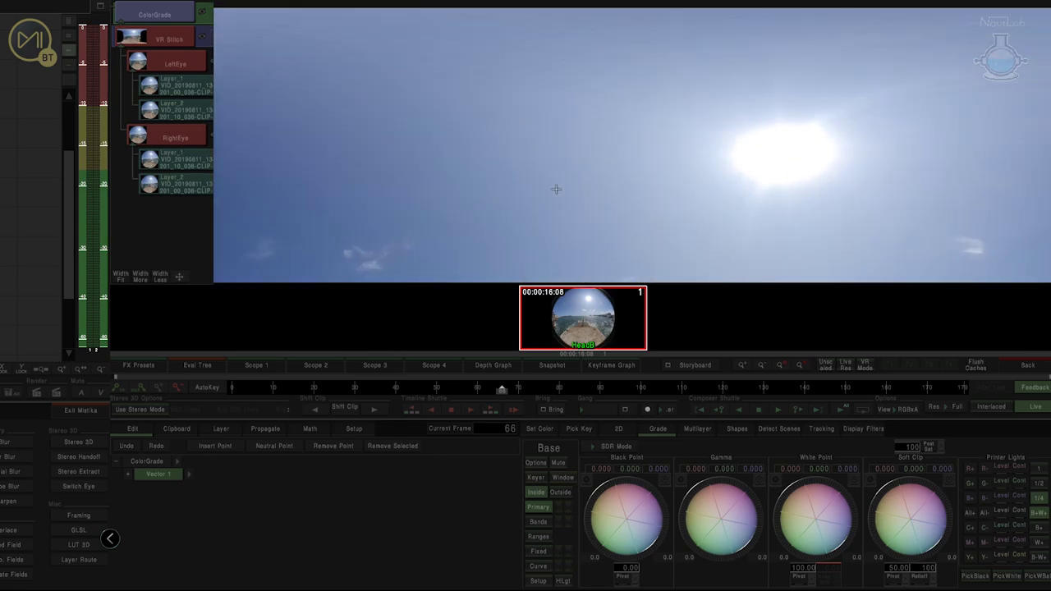
{"action": "scroll", "coordinate": [555, 187], "scroll_direction": "down", "scroll_amount": 1}
{"action": "scroll", "coordinate": [591, 179], "scroll_direction": "down", "scroll_amount": 4}
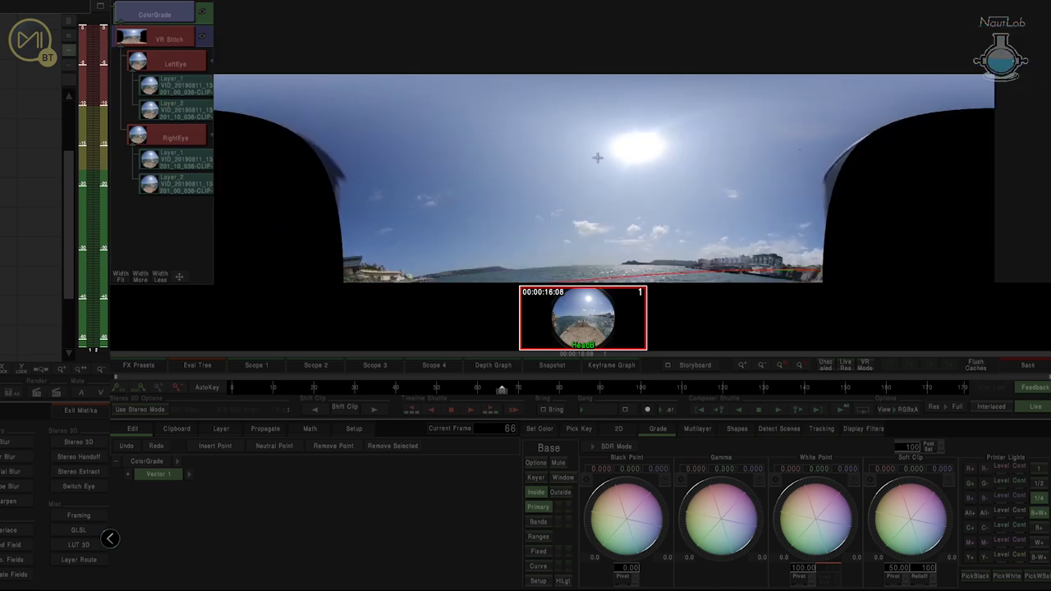
{"action": "left_click_drag", "start_coordinate": [601, 178], "coordinate": [592, 117]}
{"action": "scroll", "coordinate": [593, 135], "scroll_direction": "down", "scroll_amount": 3}
{"action": "scroll", "coordinate": [595, 159], "scroll_direction": "down", "scroll_amount": 1}
{"action": "mouse_move", "coordinate": [618, 195]}
{"action": "left_mouse_down"}
{"action": "mouse_move", "coordinate": [601, 184]}
{"action": "mouse_move", "coordinate": [612, 192]}
{"action": "left_mouse_up"}
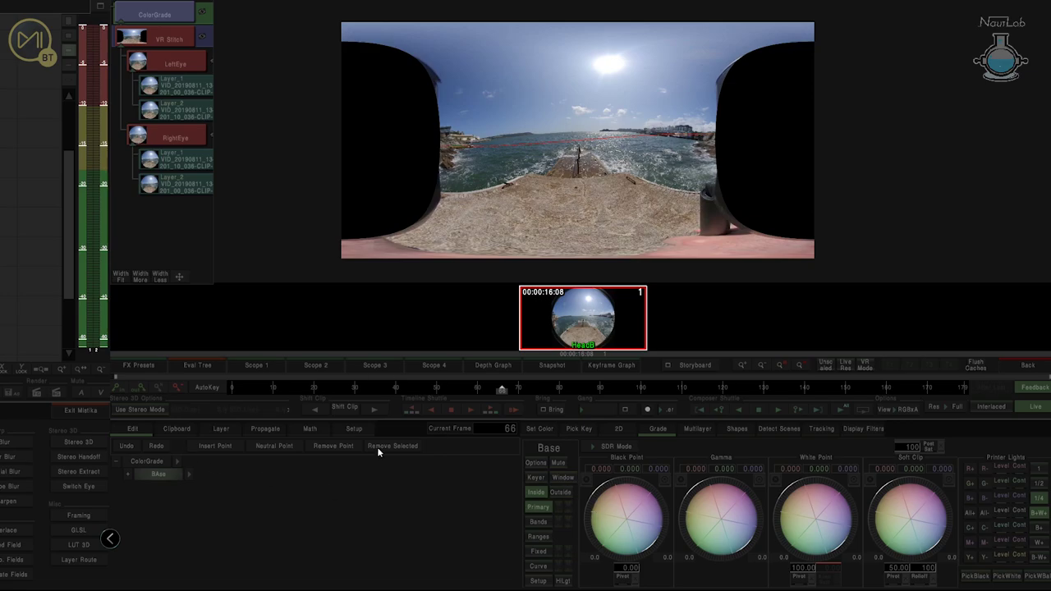
Lower the grade's Black Point to -3.702 on all channels and shift Gamma to -0.706, -1.399 and 2.105
{"action": "scroll", "coordinate": [557, 160], "scroll_direction": "down", "scroll_amount": 1}
{"action": "mouse_move", "coordinate": [634, 484]}
{"action": "left_mouse_down"}
{"action": "mouse_move", "coordinate": [616, 485]}
{"action": "mouse_move", "coordinate": [625, 487]}
{"action": "left_mouse_up"}
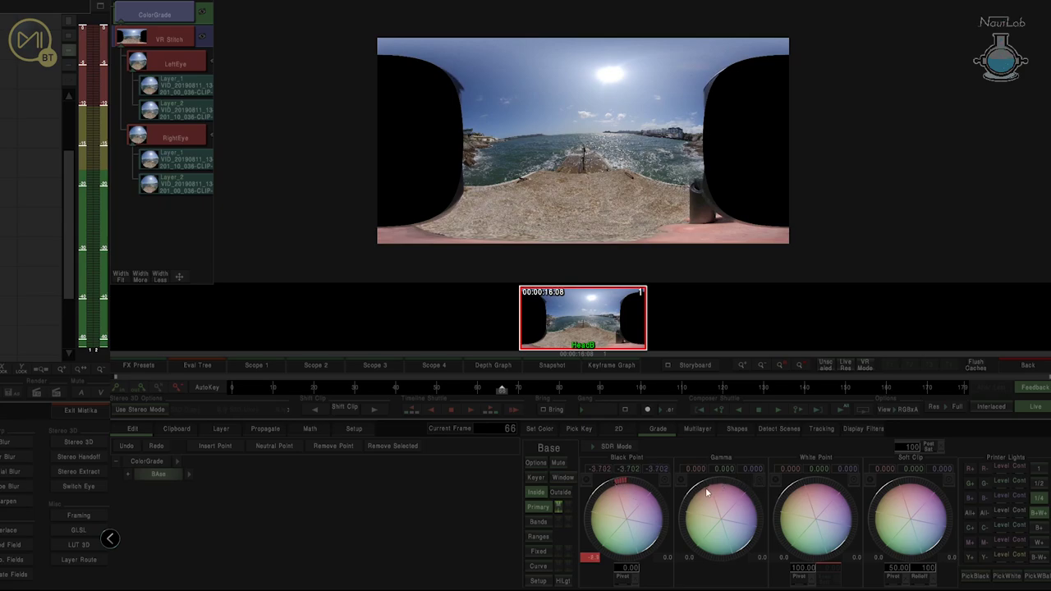
{"action": "left_click_drag", "start_coordinate": [703, 487], "coordinate": [723, 513]}
Show the first scope over the image and set it to Waveform RGB Overlap
{"action": "left_click", "coordinate": [262, 366]}
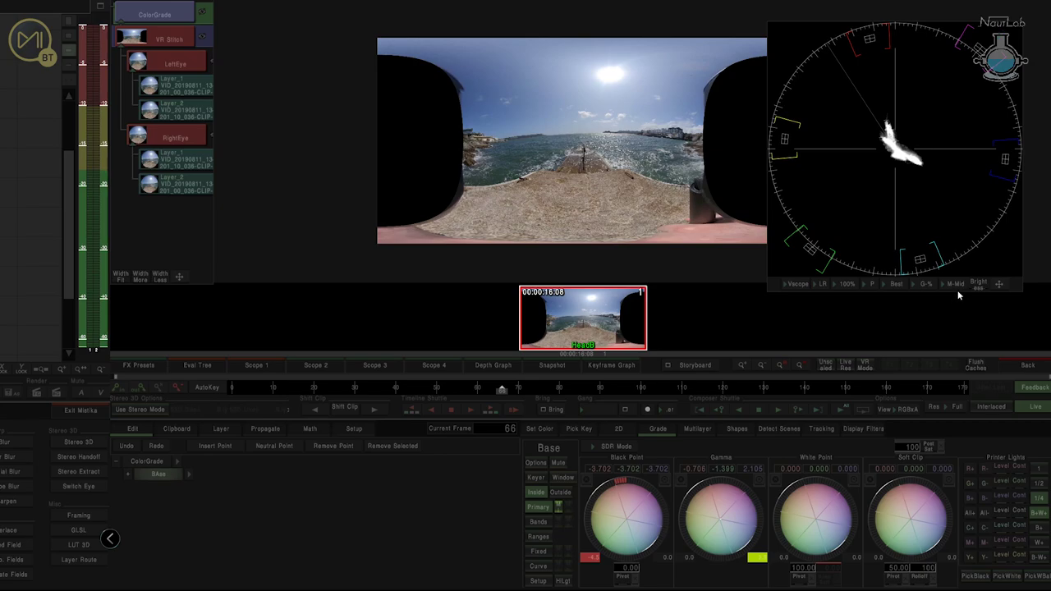
{"action": "left_click", "coordinate": [796, 284]}
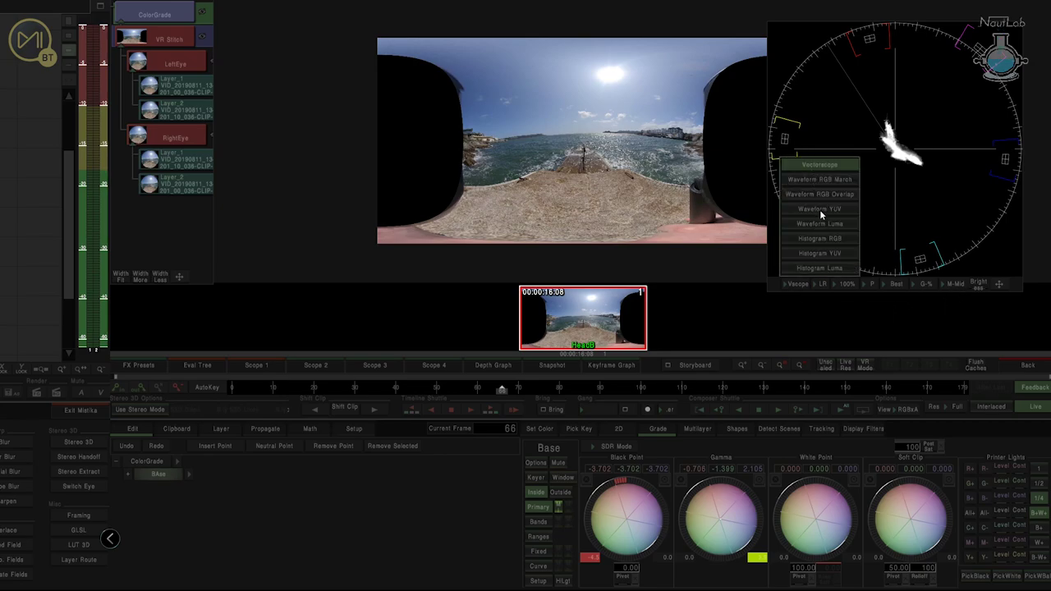
{"action": "left_click", "coordinate": [819, 210]}
{"action": "left_click", "coordinate": [800, 284]}
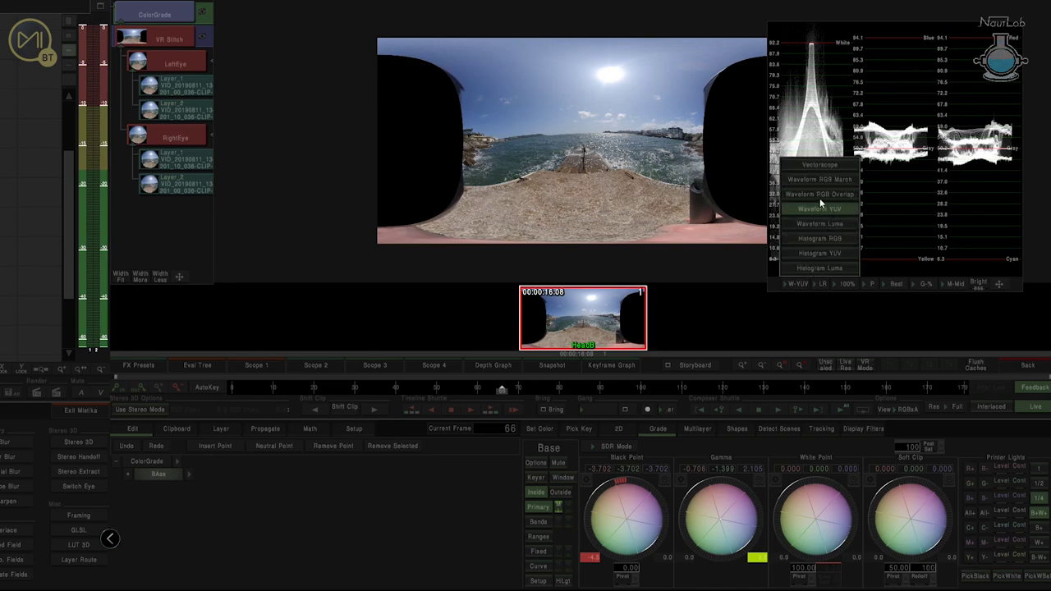
{"action": "left_click", "coordinate": [819, 195]}
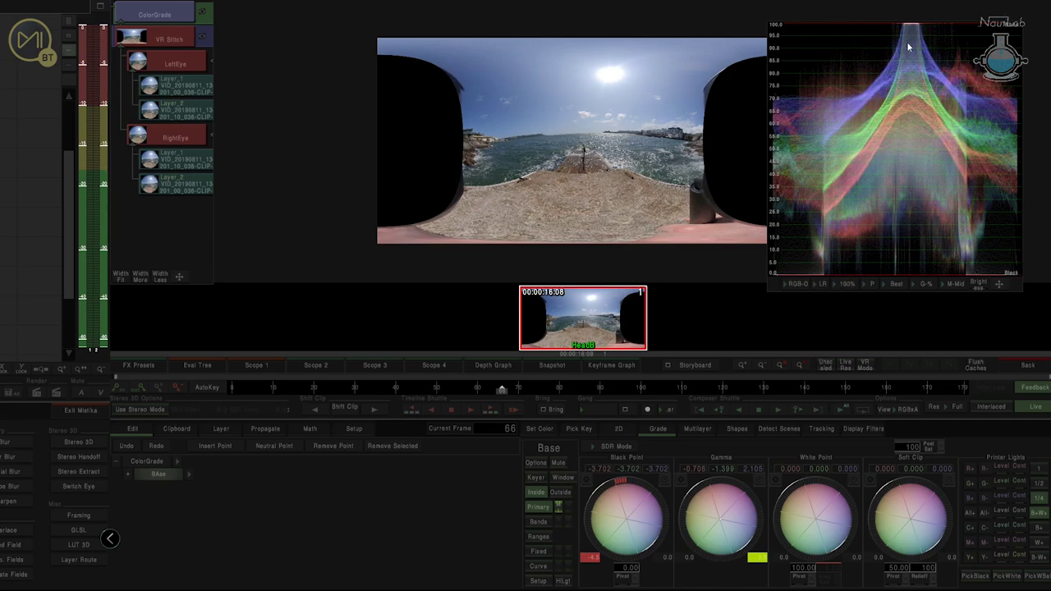
Scrub, step back through and play the clip to check the graded highlights against the RGB waveform
{"action": "left_click_drag", "start_coordinate": [502, 389], "coordinate": [284, 387]}
{"action": "left_click_drag", "start_coordinate": [596, 380], "coordinate": [148, 352]}
{"action": "key", "text": "Left"}
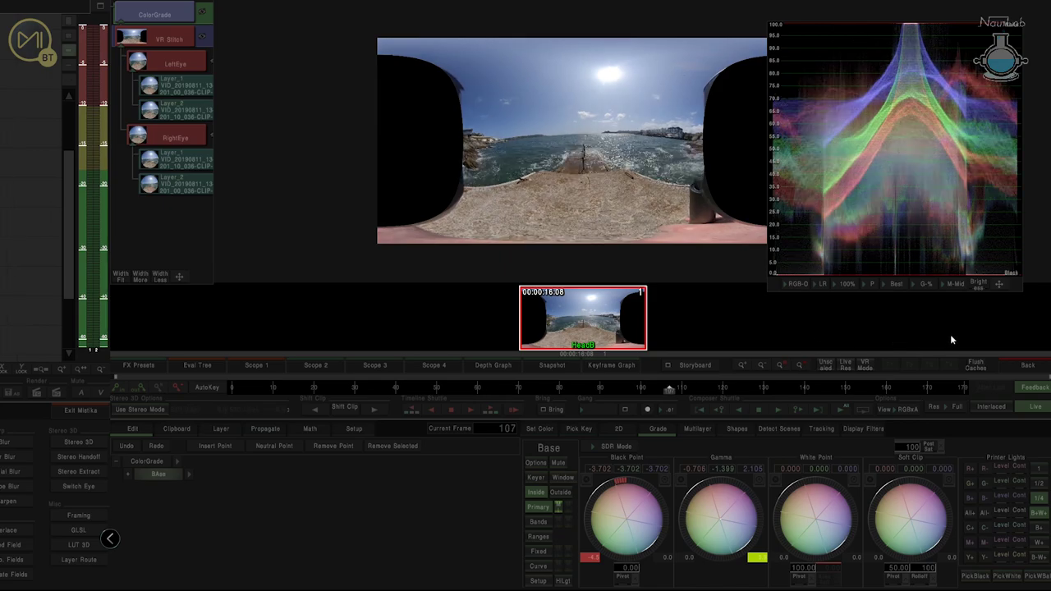
{"action": "key", "text": "Left"}
{"action": "key", "text": "Left"}
{"action": "key", "text": "Left"}
{"action": "key", "text": "Left"}
{"action": "key", "text": "Left"}
{"action": "key", "text": "Left"}
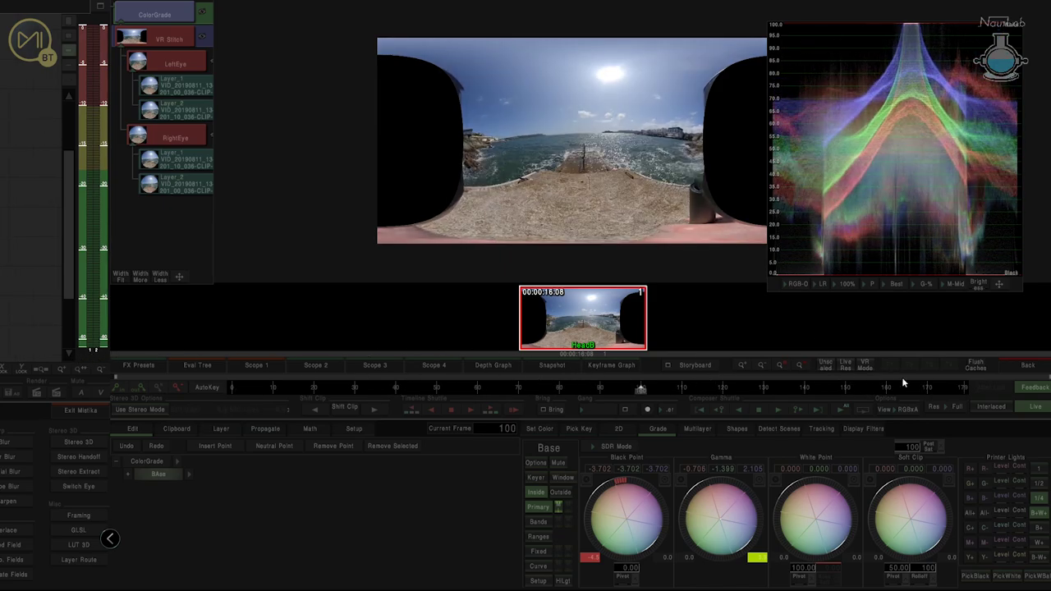
{"action": "key", "text": "space"}
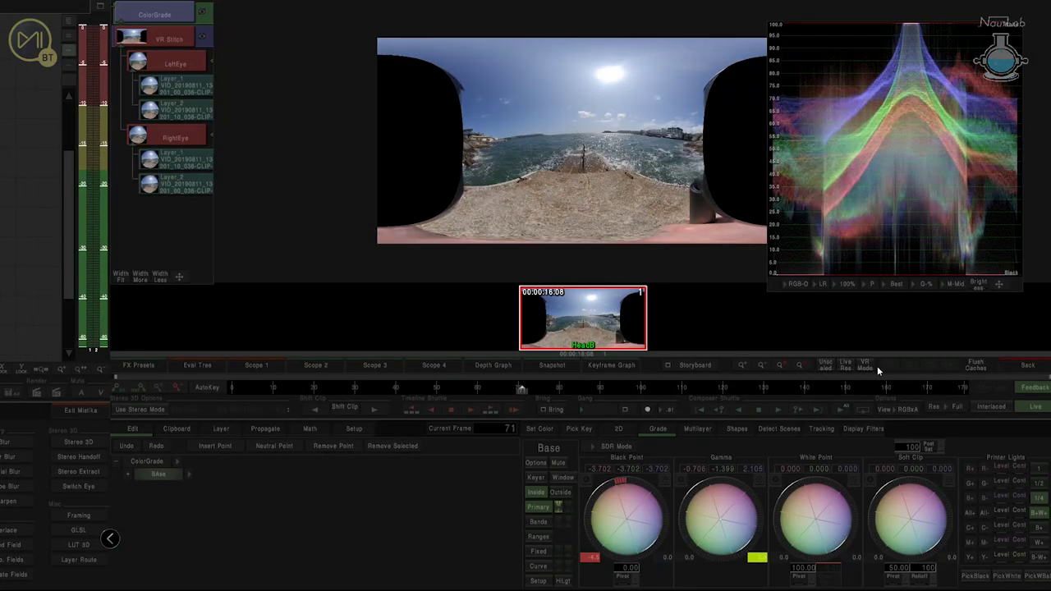
Reset the BAse layer's Black Point and Gamma, then enable AutoKey at frame 0
{"action": "left_click_drag", "start_coordinate": [134, 370], "coordinate": [55, 394]}
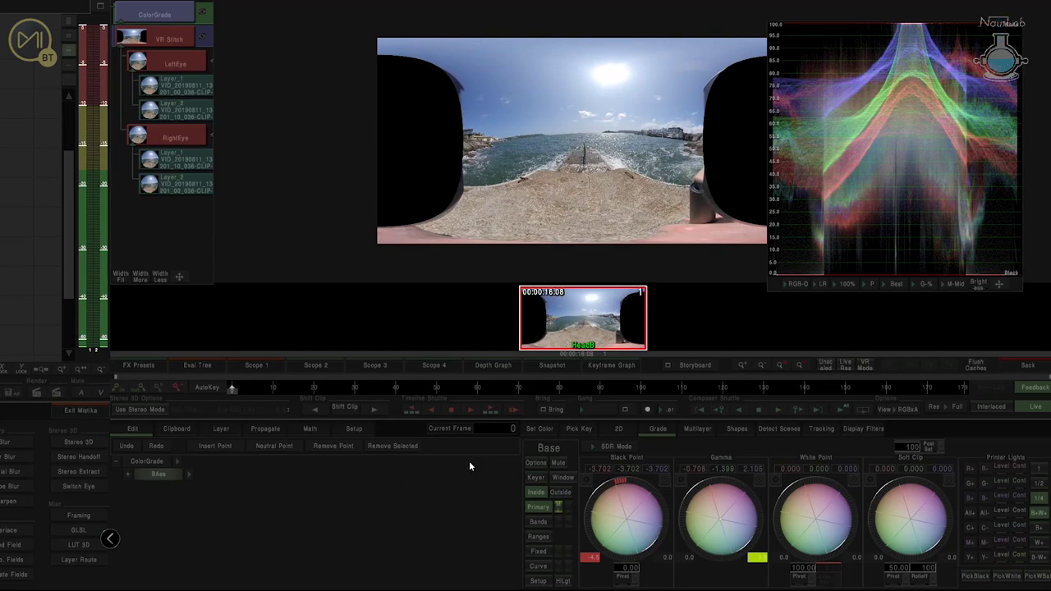
{"action": "left_click", "coordinate": [661, 482]}
{"action": "left_click", "coordinate": [753, 481]}
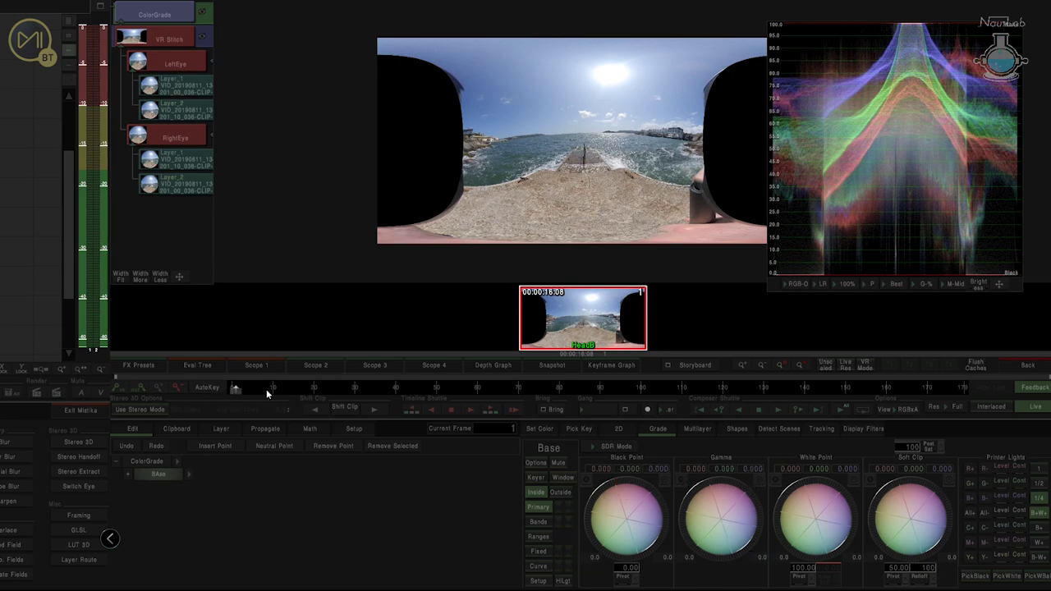
{"action": "left_click", "coordinate": [205, 388]}
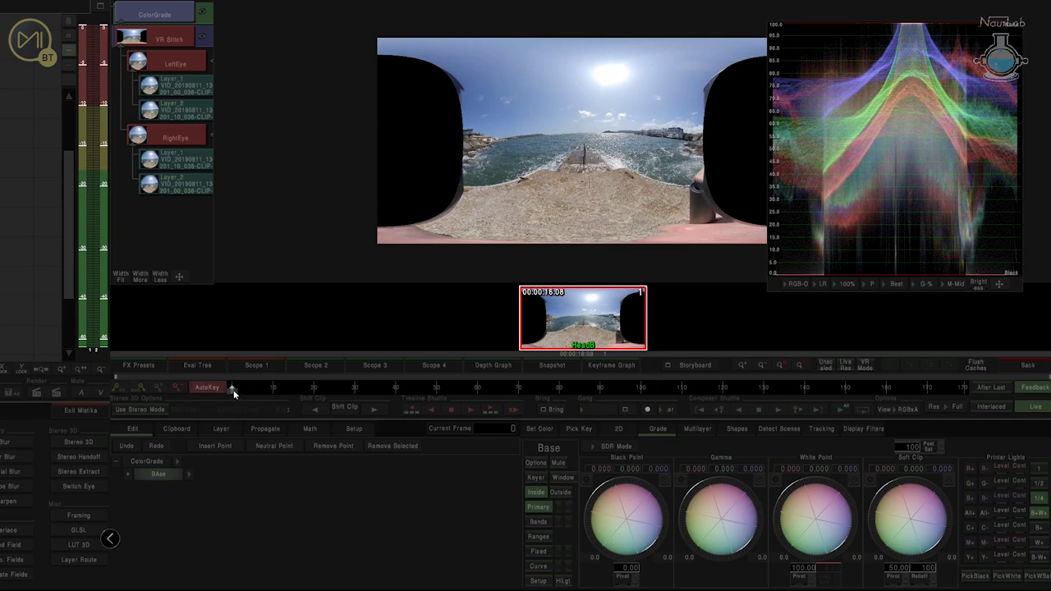
Review the clip, then at frame 0 set Black Point to -10.33, Gamma to 7.048, 6.127 and 7.889, and Soft Clip to 2.864 on all channels
{"action": "key", "text": "space"}
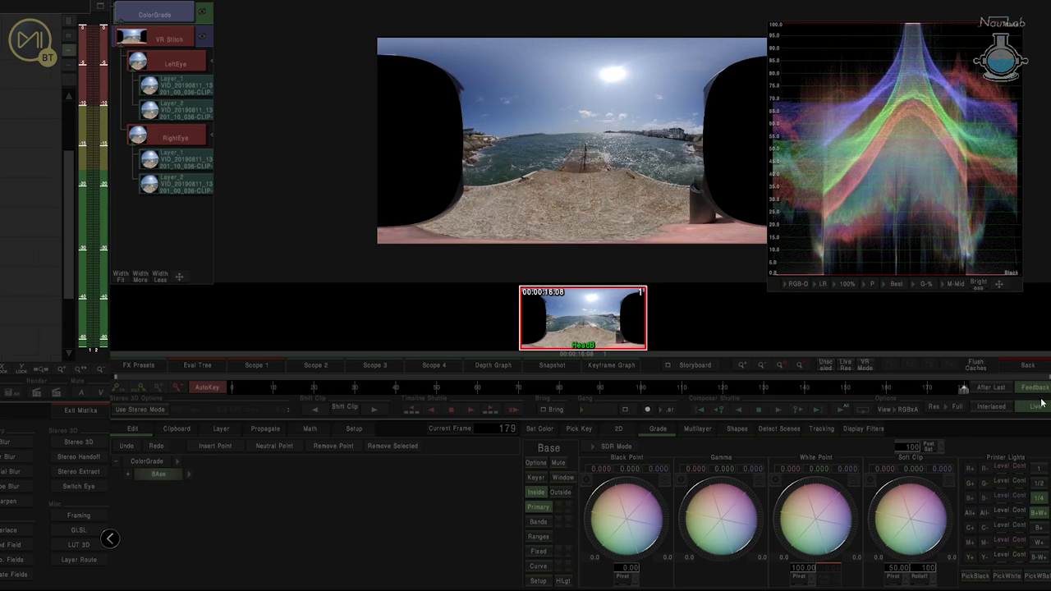
{"action": "left_click_drag", "start_coordinate": [1041, 399], "coordinate": [126, 412]}
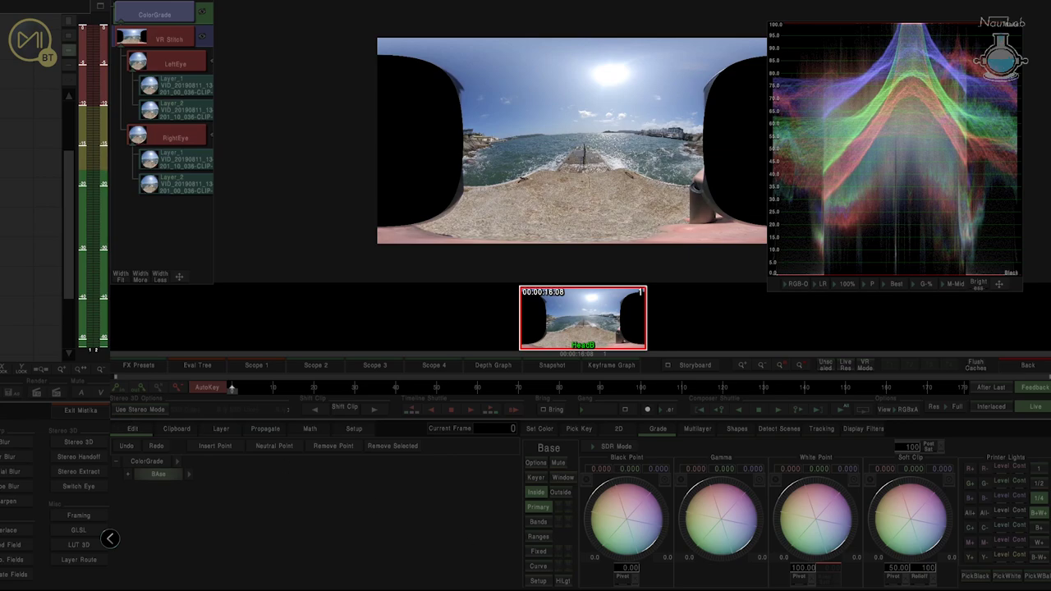
{"action": "left_click_drag", "start_coordinate": [704, 481], "coordinate": [565, 486]}
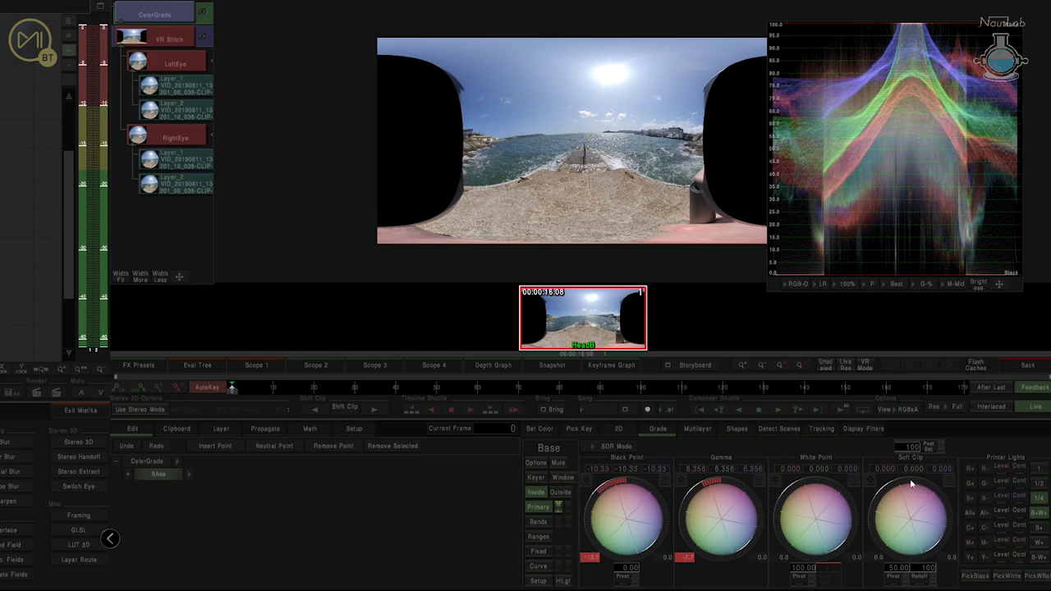
{"action": "mouse_move", "coordinate": [911, 484]}
{"action": "left_mouse_down"}
{"action": "mouse_move", "coordinate": [911, 470]}
{"action": "mouse_move", "coordinate": [893, 474]}
{"action": "left_mouse_up"}
{"action": "left_click_drag", "start_coordinate": [231, 392], "coordinate": [145, 387]}
{"action": "left_click", "coordinate": [164, 474]}
{"action": "left_click_drag", "start_coordinate": [708, 485], "coordinate": [714, 486]}
{"action": "left_click_drag", "start_coordinate": [616, 494], "coordinate": [715, 529]}
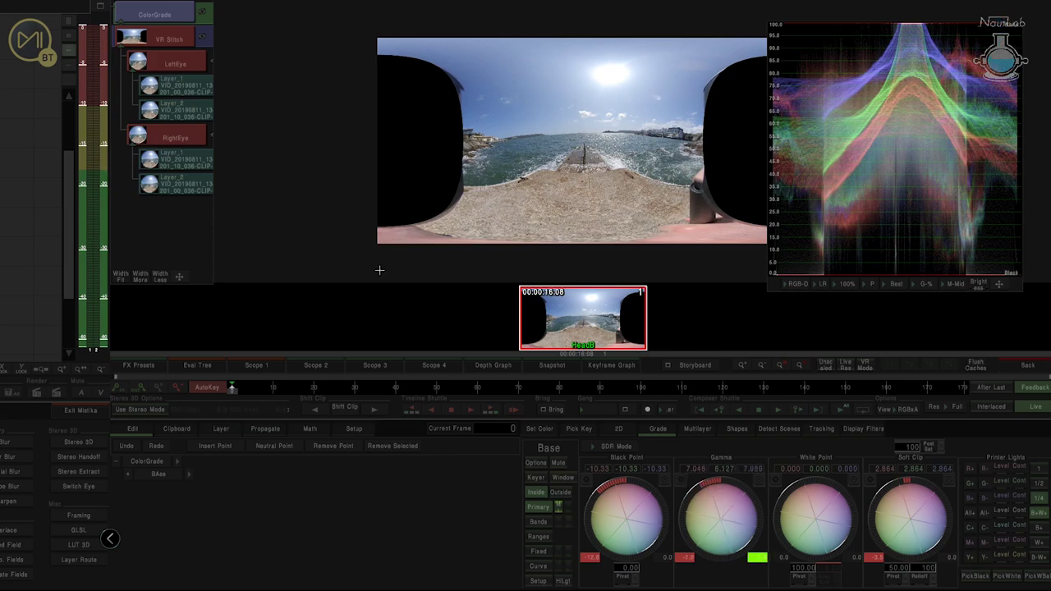
Compare the graded ColorGrade output with the ungraded VR Stitch output
{"action": "left_click", "coordinate": [143, 16]}
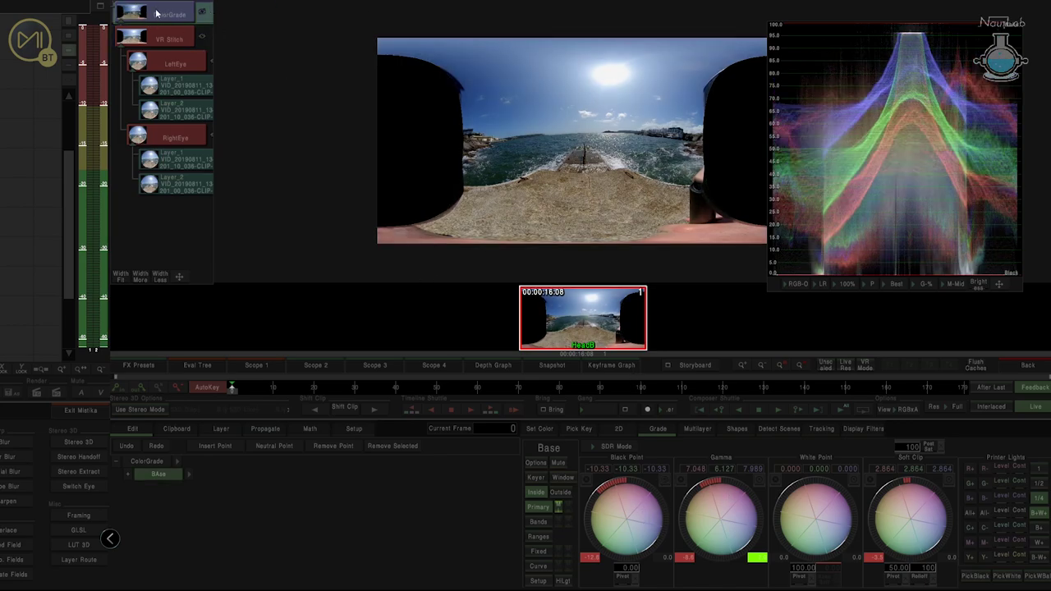
{"action": "left_click", "coordinate": [167, 39]}
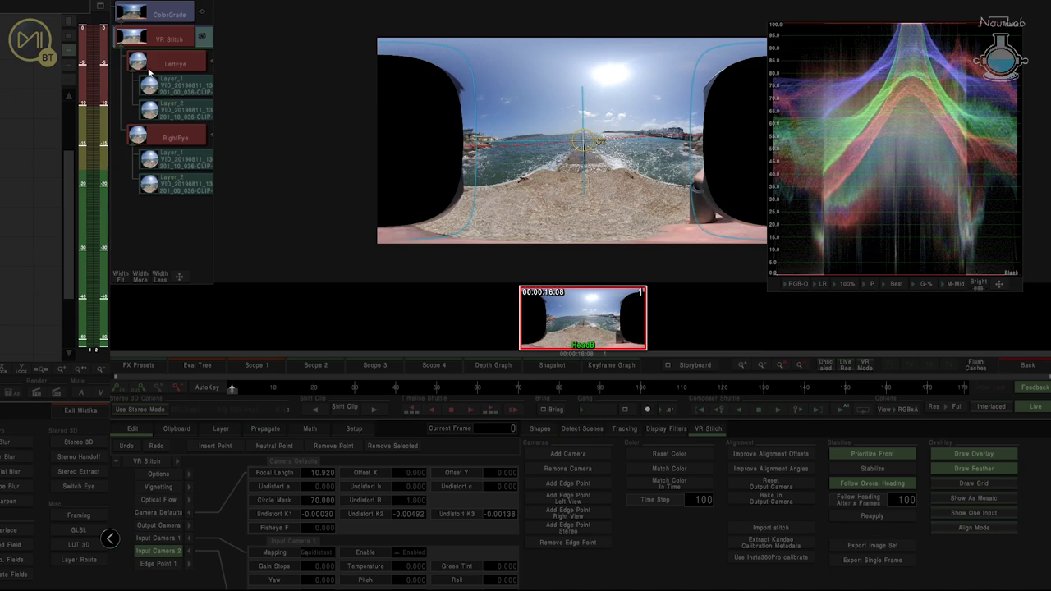
{"action": "left_click", "coordinate": [145, 14]}
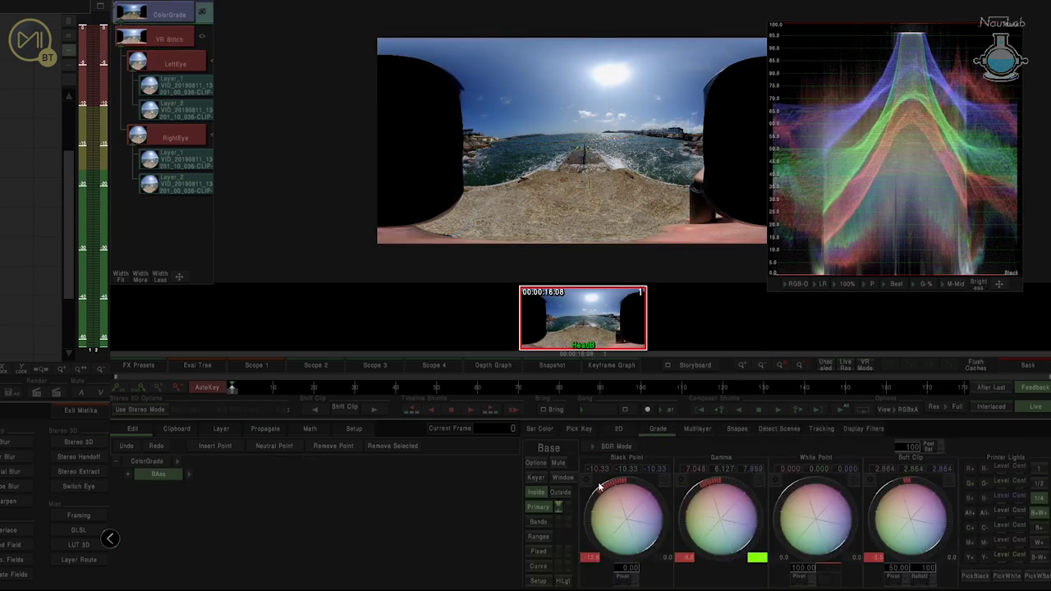
Reset Black Point and Gamma, then set them at frame 0 to -2.095 and 2.305 on all channels
{"action": "left_click", "coordinate": [664, 481]}
{"action": "left_click", "coordinate": [680, 480]}
{"action": "left_click", "coordinate": [758, 480]}
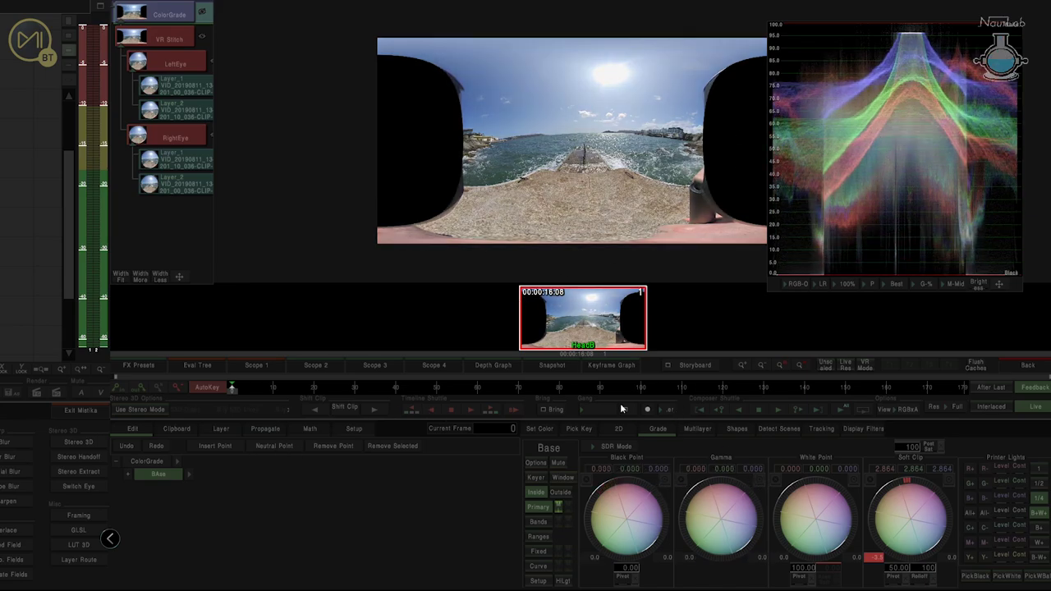
{"action": "left_click_drag", "start_coordinate": [234, 394], "coordinate": [12, 392]}
{"action": "left_click_drag", "start_coordinate": [724, 481], "coordinate": [702, 483]}
{"action": "left_click_drag", "start_coordinate": [631, 487], "coordinate": [614, 486]}
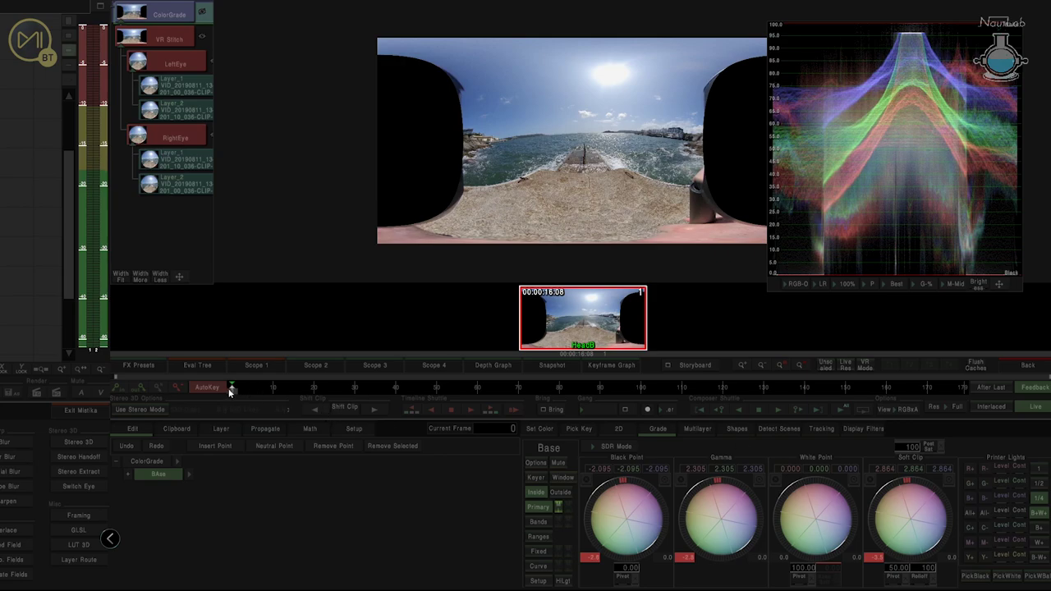
Key Black Point and Gamma back to zero at the last frame, 179
{"action": "left_click", "coordinate": [964, 387]}
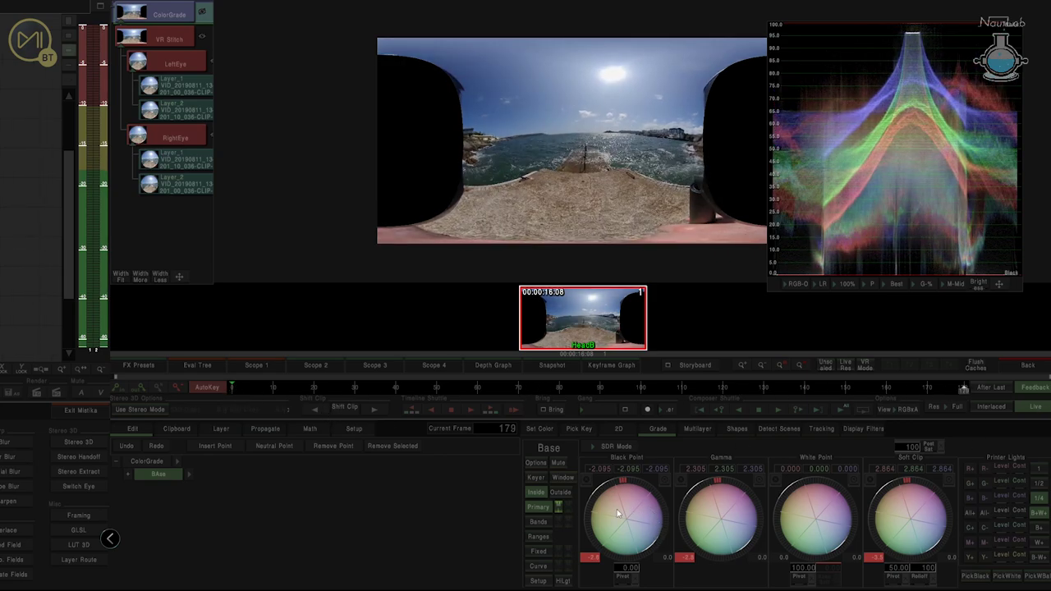
{"action": "left_click", "coordinate": [585, 482]}
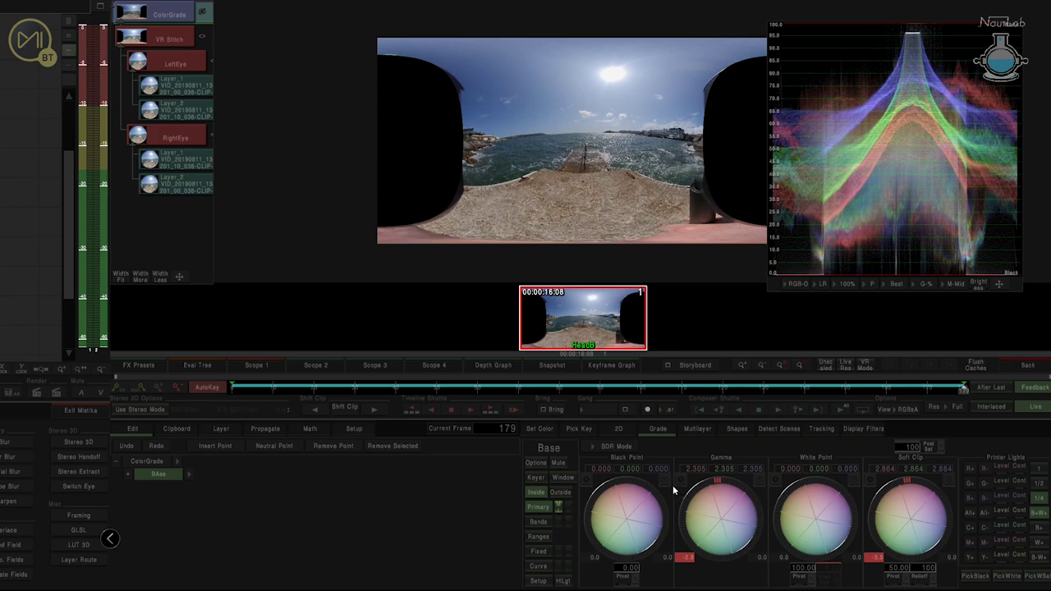
{"action": "left_click", "coordinate": [762, 480]}
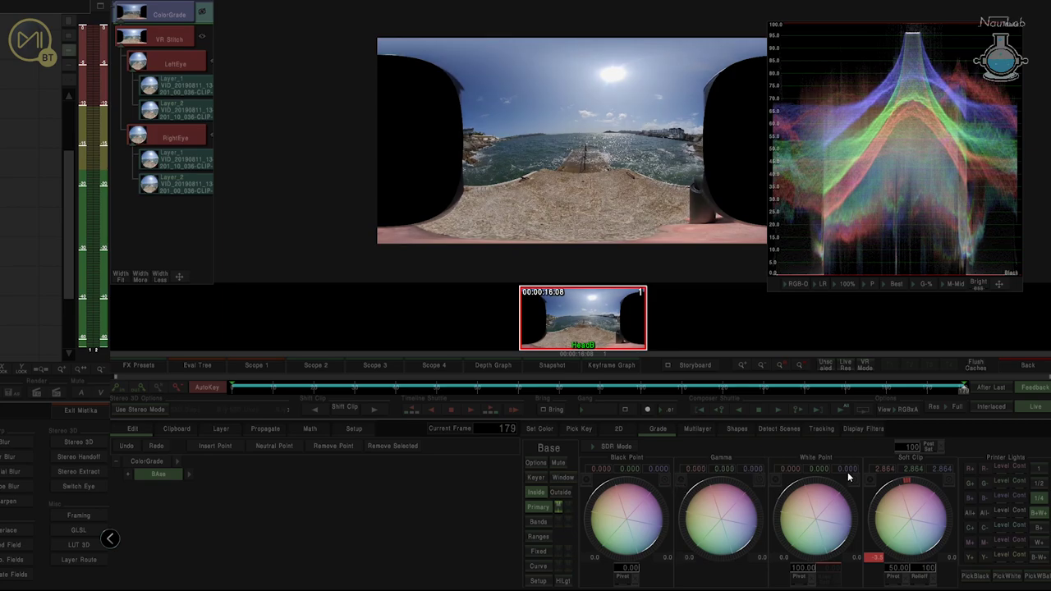
Key Black Point to -3.632 at frame 0 and Gamma to -1.578 at frame 90, on all channels
{"action": "left_click_drag", "start_coordinate": [969, 393], "coordinate": [129, 434]}
{"action": "left_click_drag", "start_coordinate": [623, 484], "coordinate": [598, 481]}
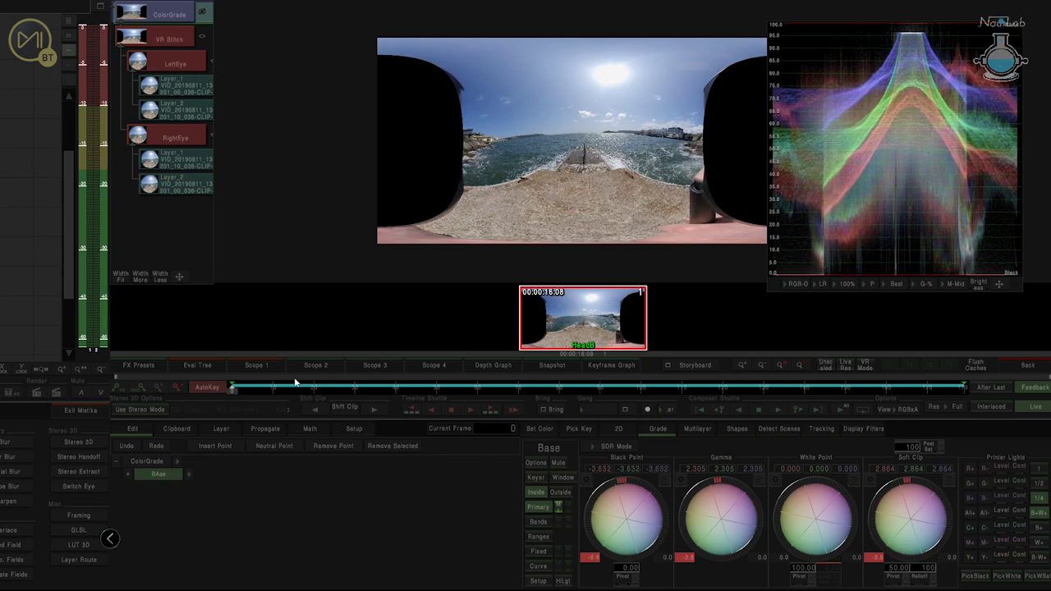
{"action": "left_click_drag", "start_coordinate": [234, 388], "coordinate": [1035, 381]}
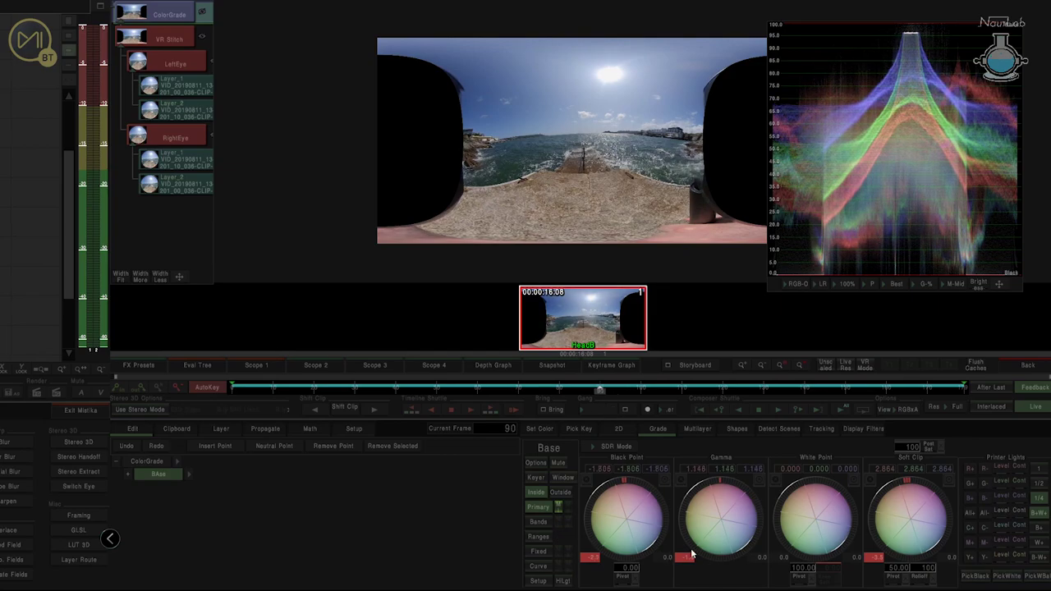
{"action": "left_click_drag", "start_coordinate": [718, 485], "coordinate": [727, 483]}
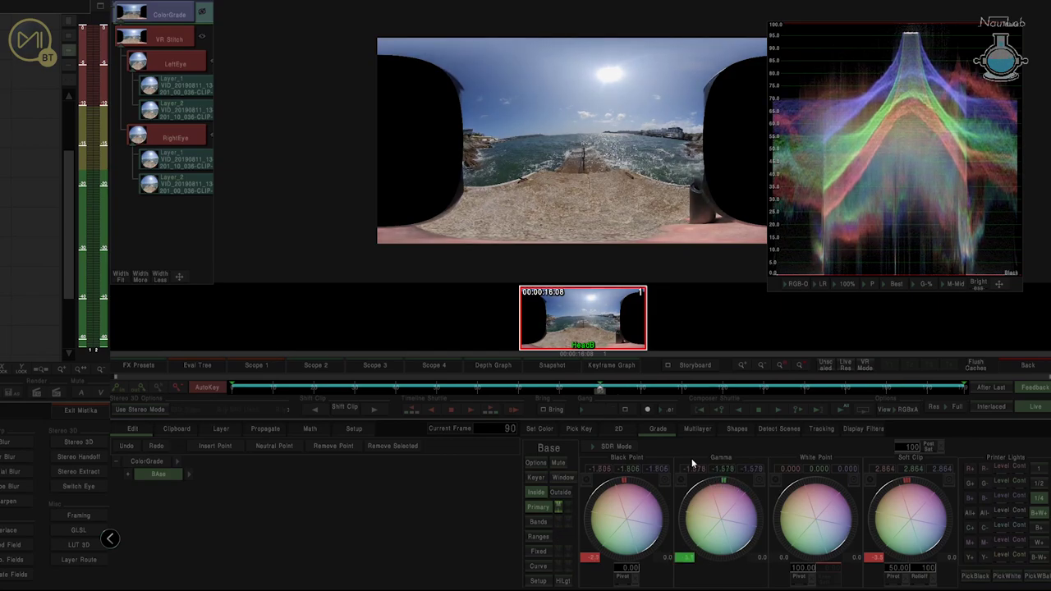
Scrub through the whole clip to check how the keyframed grade follows the exposure change
{"action": "left_click_drag", "start_coordinate": [600, 395], "coordinate": [1047, 392]}
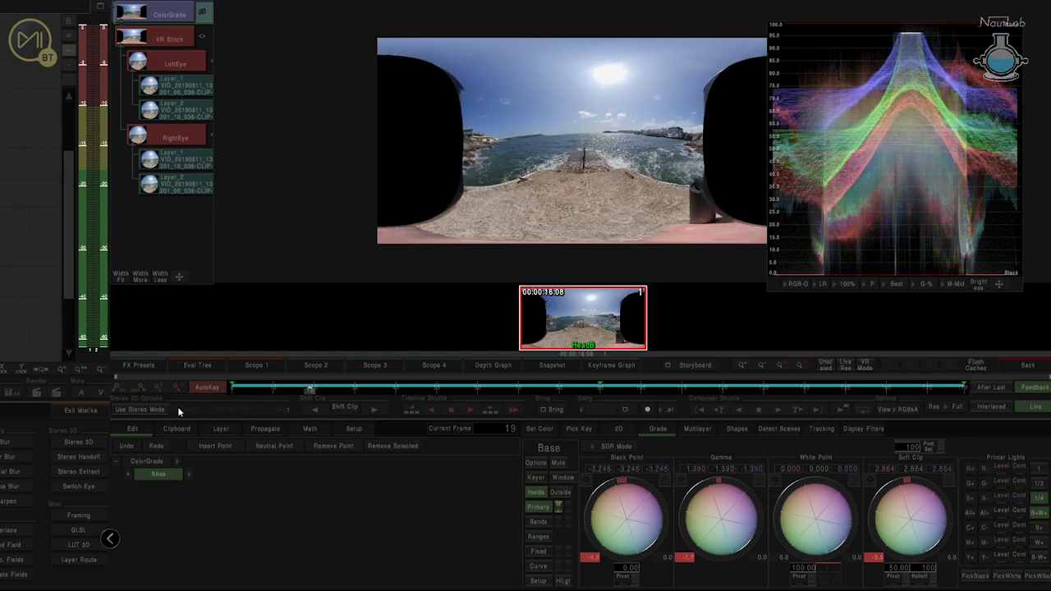
{"action": "left_click", "coordinate": [1019, 389]}
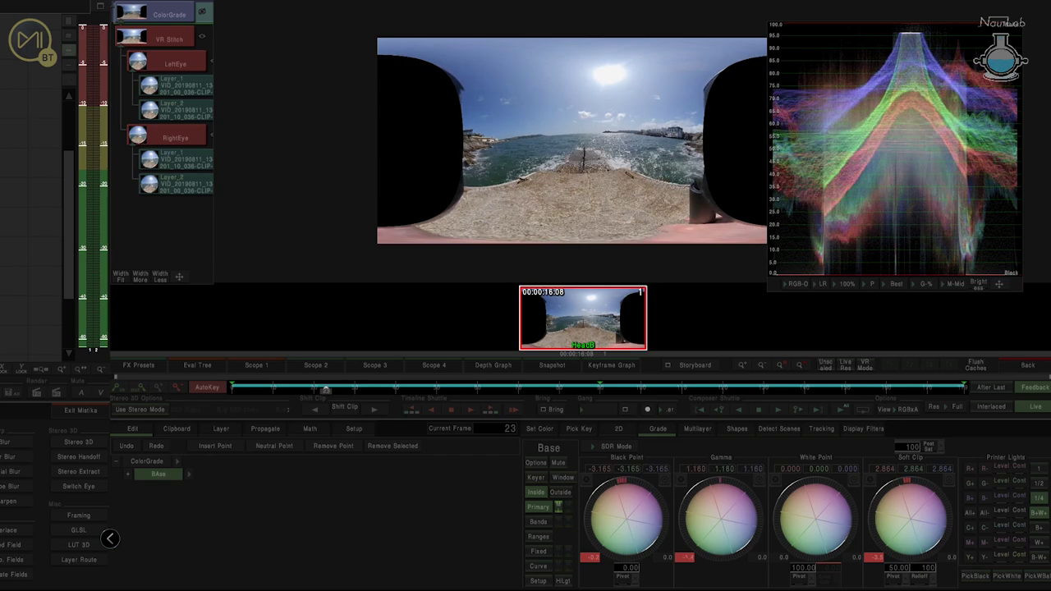
{"action": "left_click_drag", "start_coordinate": [324, 389], "coordinate": [144, 417]}
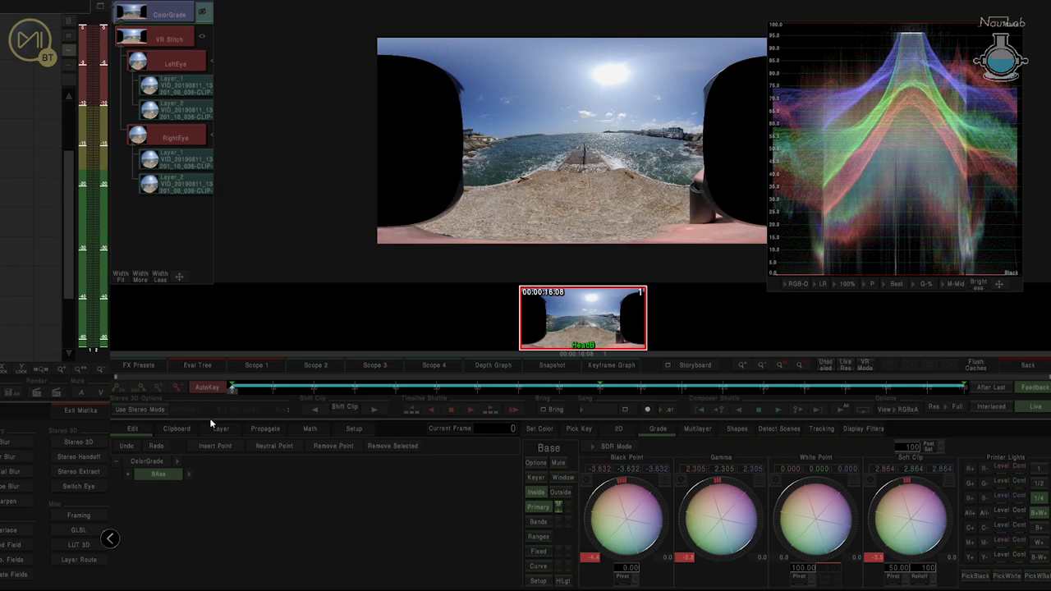
{"action": "left_click_drag", "start_coordinate": [234, 390], "coordinate": [966, 392]}
{"action": "left_click_drag", "start_coordinate": [1034, 404], "coordinate": [22, 405]}
Add a second grade layer above BAse and name it main
{"action": "left_click", "coordinate": [213, 428]}
{"action": "left_click", "coordinate": [141, 445]}
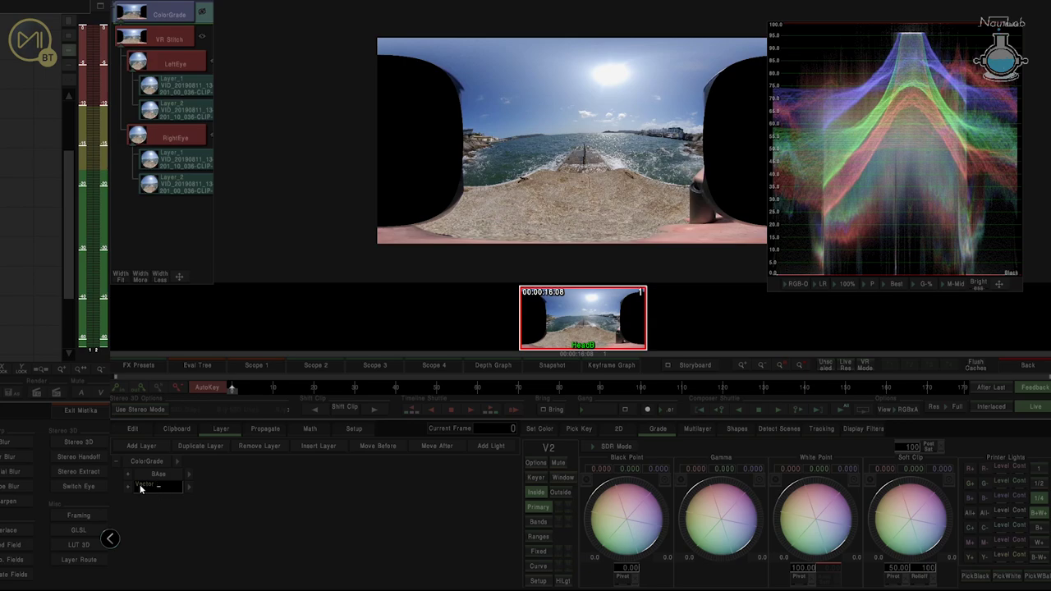
{"action": "type", "text": "main"}
{"action": "key", "text": "Return"}
On the main layer, set Black Point to -2.794, Gamma to 1.484, 2.011 and 3.530, and White Point to 2.235
{"action": "left_click_drag", "start_coordinate": [631, 482], "coordinate": [610, 481]}
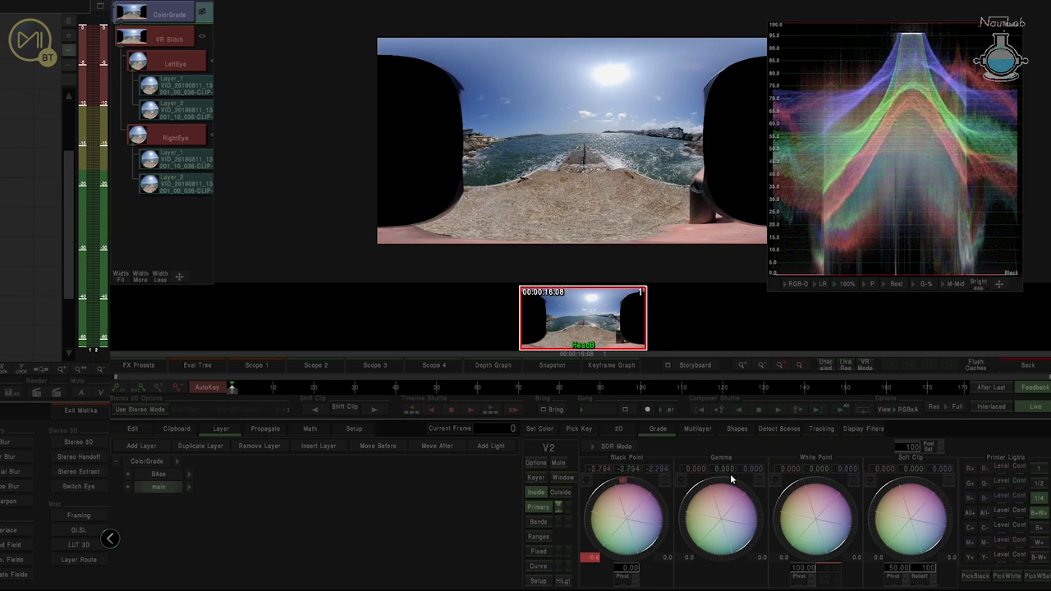
{"action": "left_click_drag", "start_coordinate": [726, 485], "coordinate": [712, 486]}
{"action": "left_click_drag", "start_coordinate": [808, 486], "coordinate": [710, 523]}
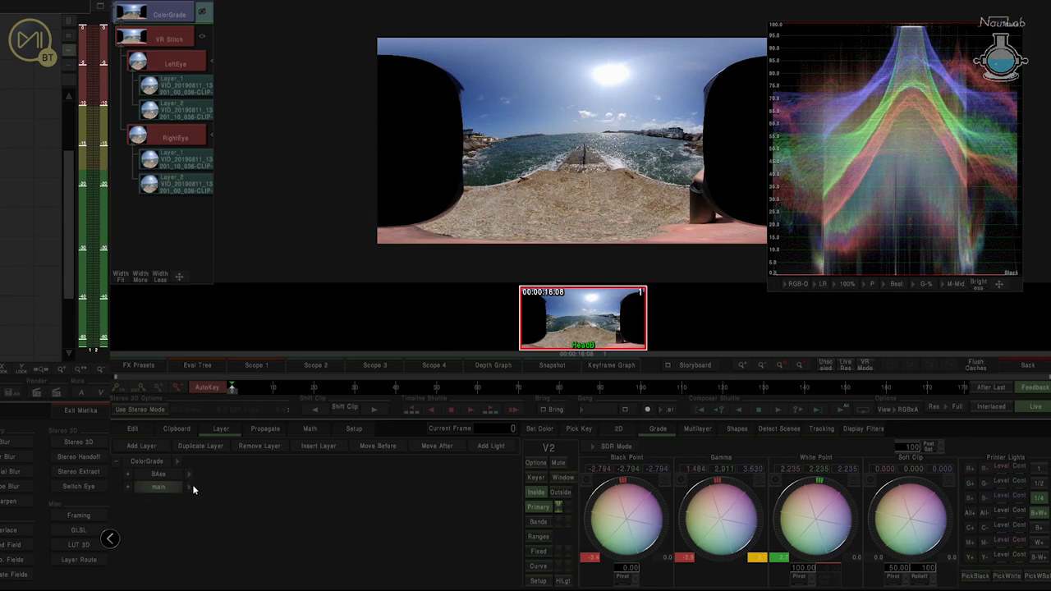
Add a third grade layer and name it Jetty
{"action": "left_click", "coordinate": [164, 446]}
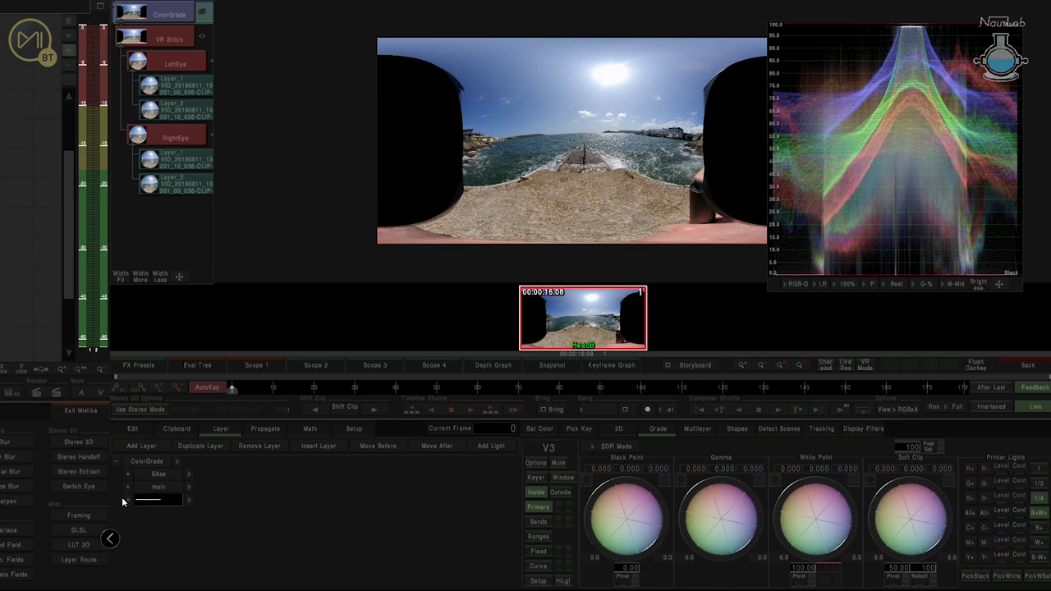
{"action": "type", "text": "lly"}
{"action": "key", "text": "Return"}
Start an HSL key on the Jetty layer by sampling the jetty's stone surface, and turn on the key highlight view
{"action": "left_click_drag", "start_coordinate": [613, 109], "coordinate": [541, 111]}
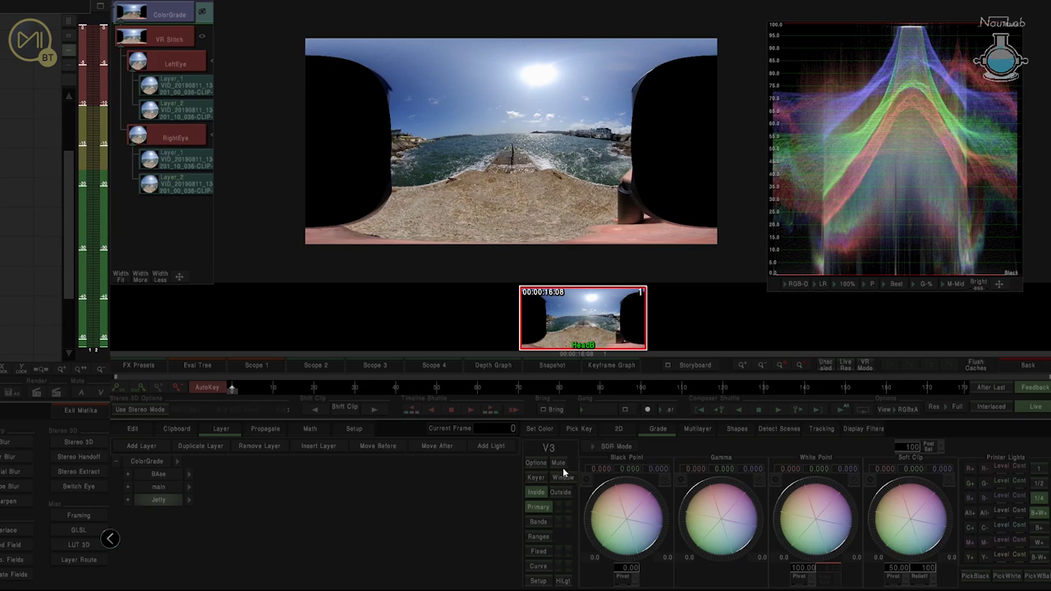
{"action": "left_click", "coordinate": [537, 477]}
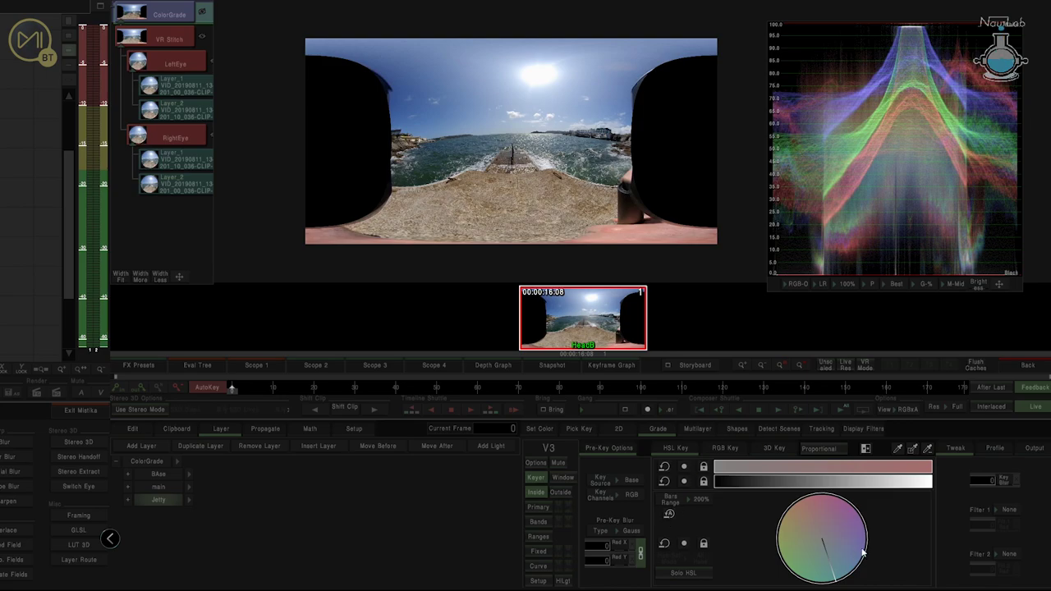
{"action": "left_click", "coordinate": [897, 448]}
{"action": "left_click", "coordinate": [503, 202]}
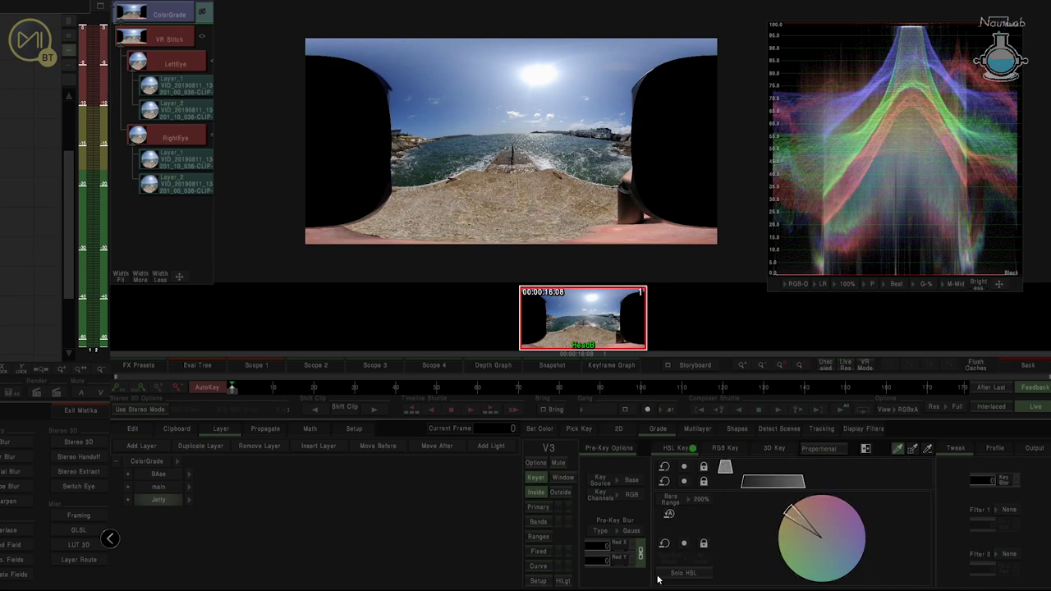
{"action": "left_click", "coordinate": [563, 581]}
Add the pink foreground edge and the jetty's far end to the HSL key, then subtract the over-selected colour there
{"action": "left_click", "coordinate": [612, 233]}
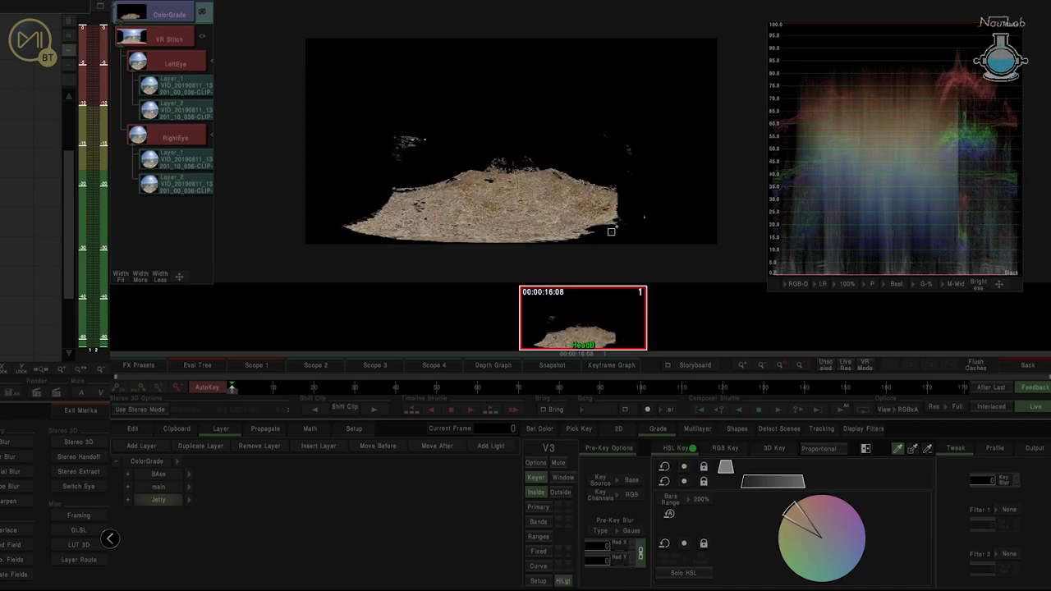
{"action": "left_click", "coordinate": [512, 161]}
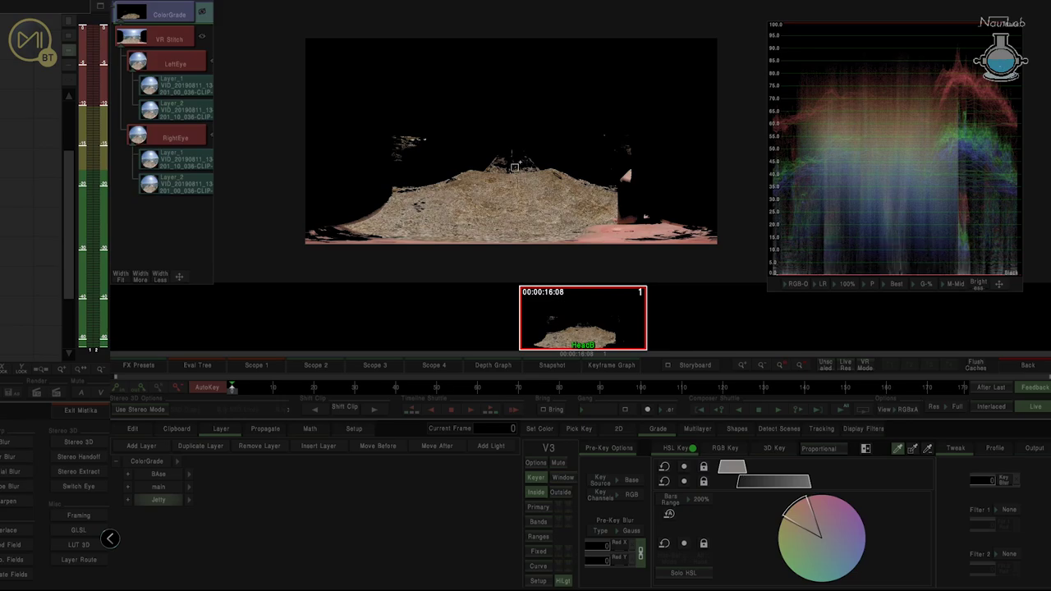
{"action": "left_click", "coordinate": [512, 161]}
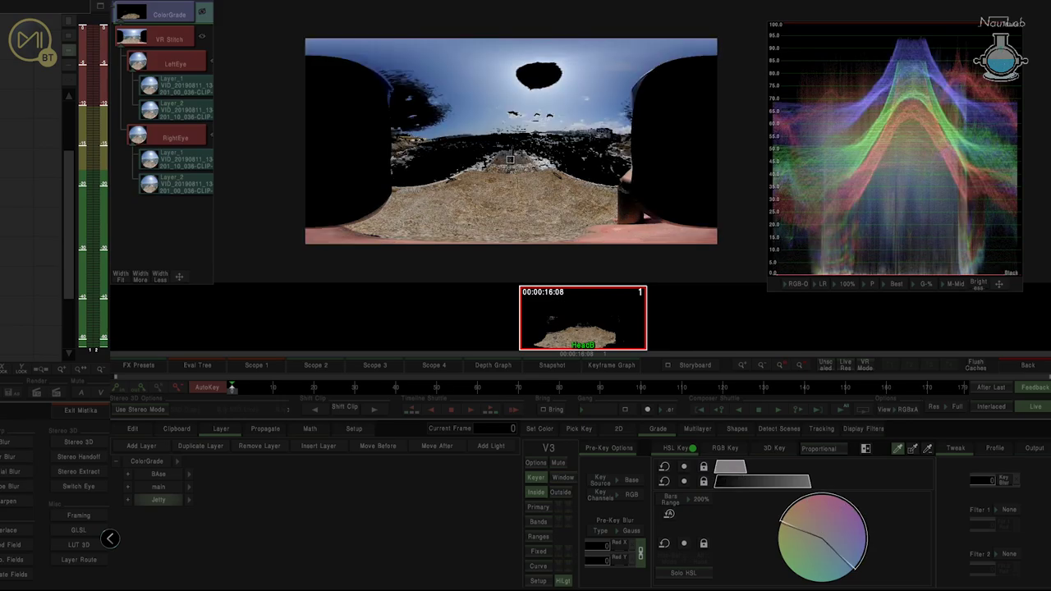
{"action": "left_click", "coordinate": [927, 448]}
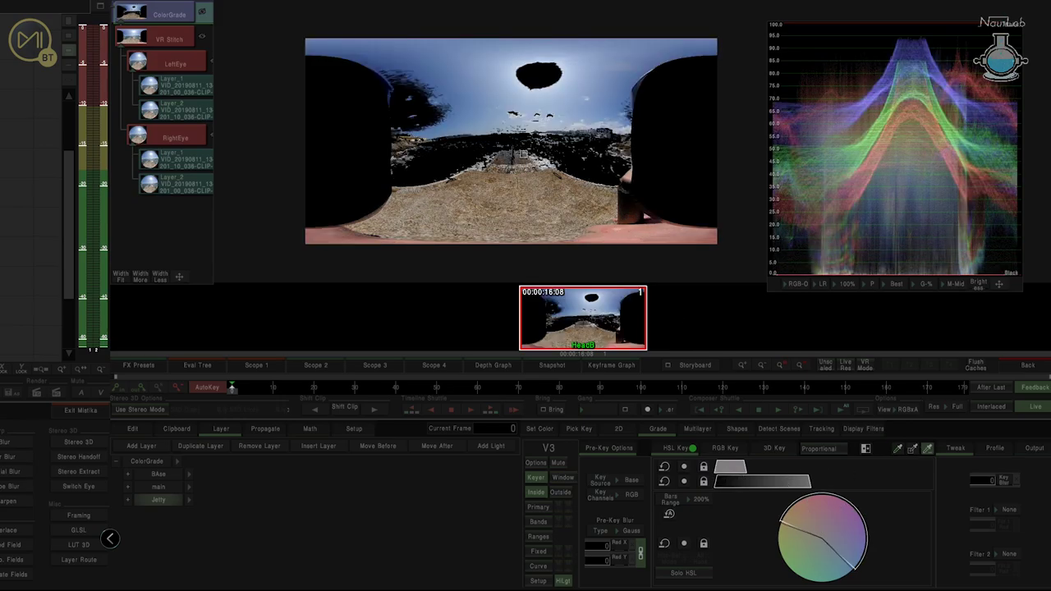
{"action": "left_click", "coordinate": [515, 155]}
Sample more of the jetty's stone into the HSL key, then soften its hue range and refine the upper luminance limit
{"action": "left_click", "coordinate": [897, 448]}
{"action": "left_click", "coordinate": [545, 186]}
{"action": "left_click", "coordinate": [508, 168]}
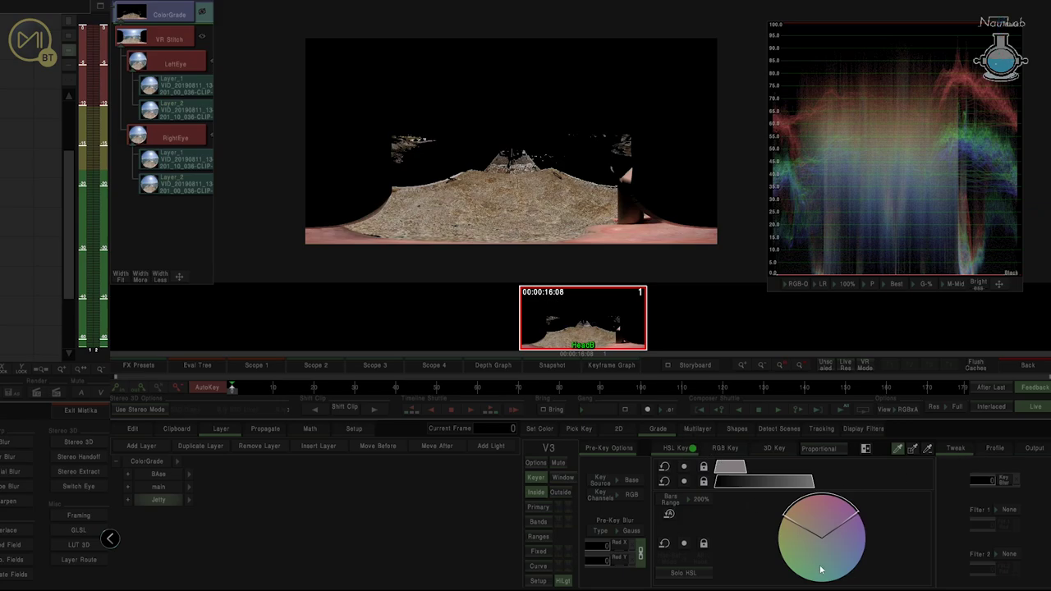
{"action": "left_click_drag", "start_coordinate": [846, 524], "coordinate": [781, 537]}
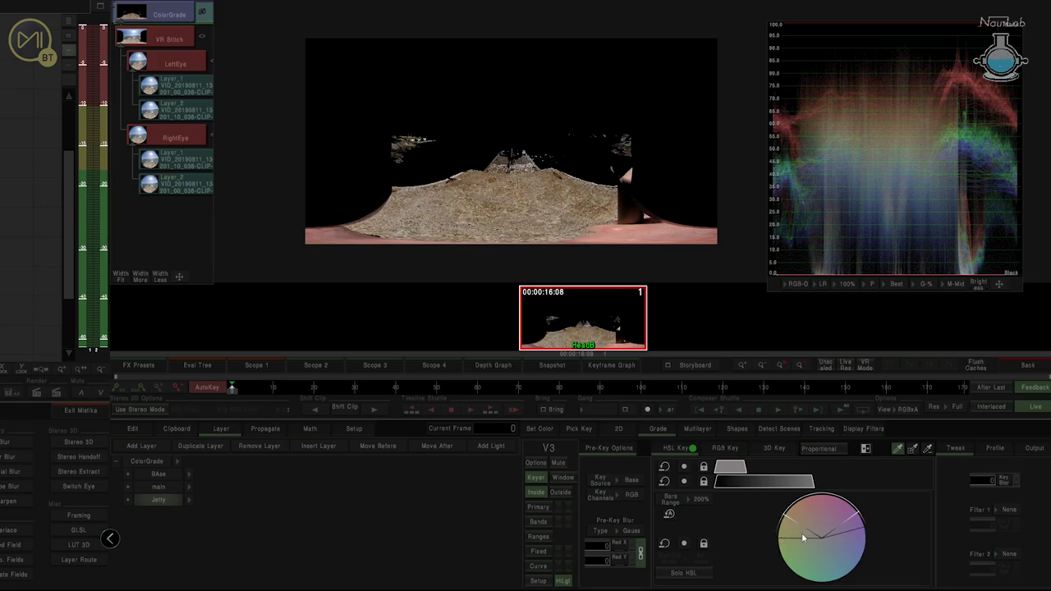
{"action": "left_click_drag", "start_coordinate": [812, 481], "coordinate": [807, 481]}
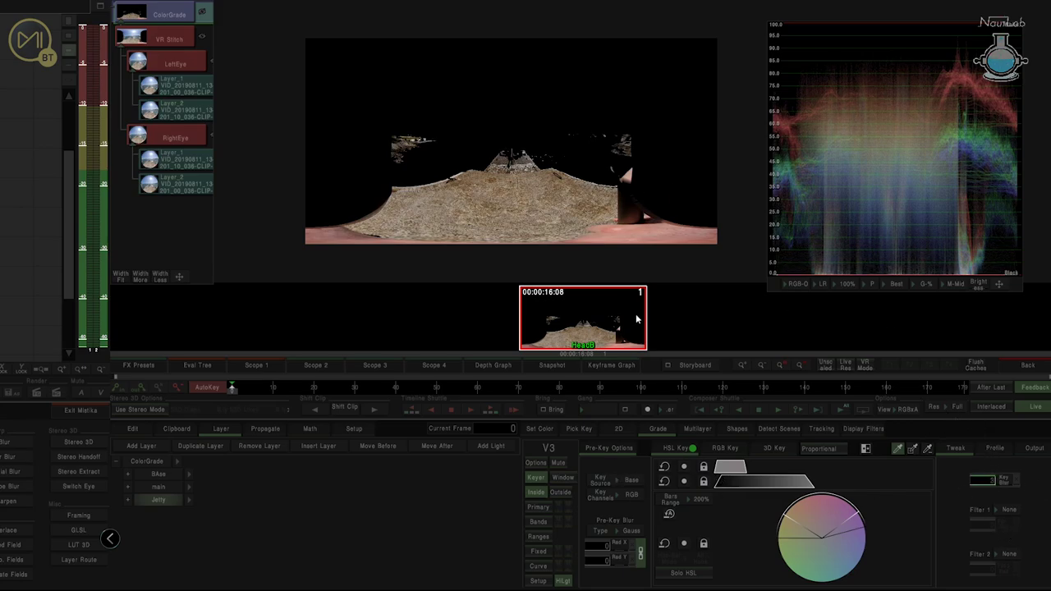
Blur the Jetty key slightly, then set its Filter 1 to Fill Holes and raise the key blur and filter radius
{"action": "scroll", "coordinate": [580, 222], "scroll_direction": "up", "scroll_amount": 4}
{"action": "left_click_drag", "start_coordinate": [605, 198], "coordinate": [440, 132]}
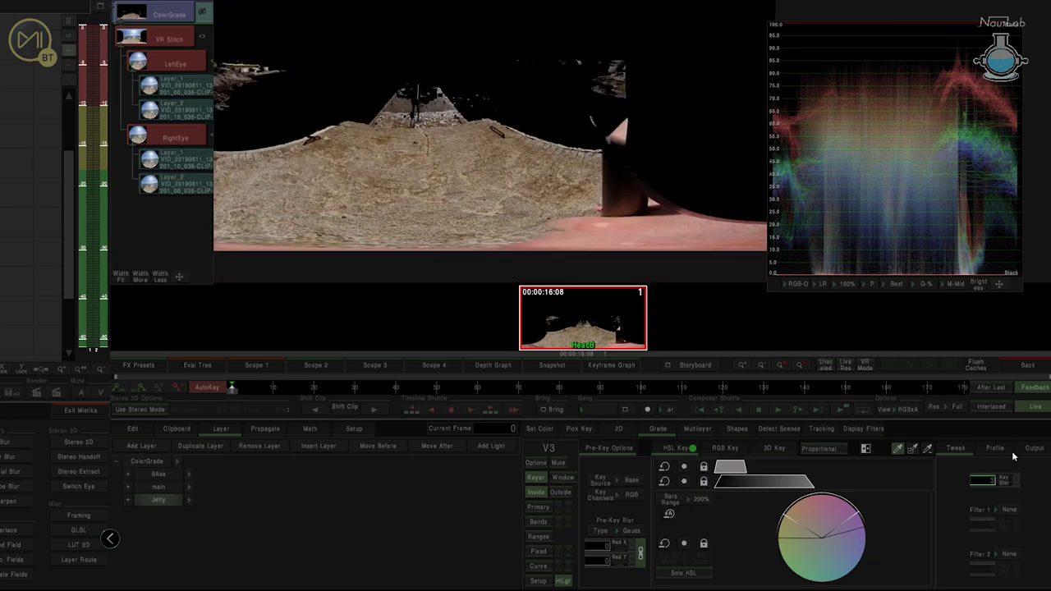
{"action": "left_click", "coordinate": [1018, 512]}
{"action": "left_click", "coordinate": [1008, 458]}
{"action": "left_click", "coordinate": [1016, 509]}
{"action": "left_click", "coordinate": [1012, 472]}
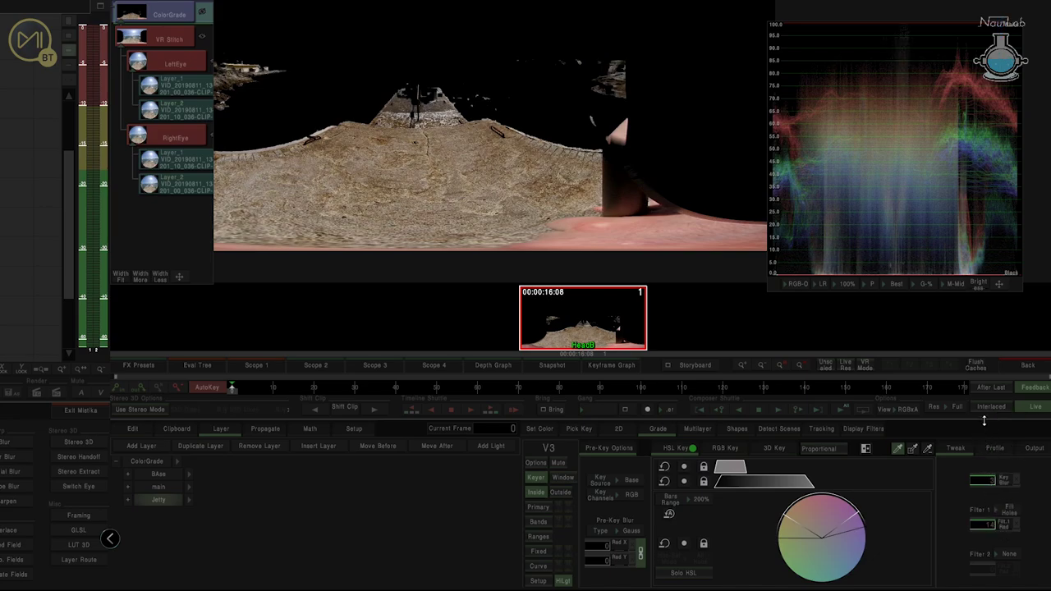
Set Filter 2 of the Jetty key to Remove Sparks and raise its radius to clear stray specks
{"action": "left_click", "coordinate": [1016, 556]}
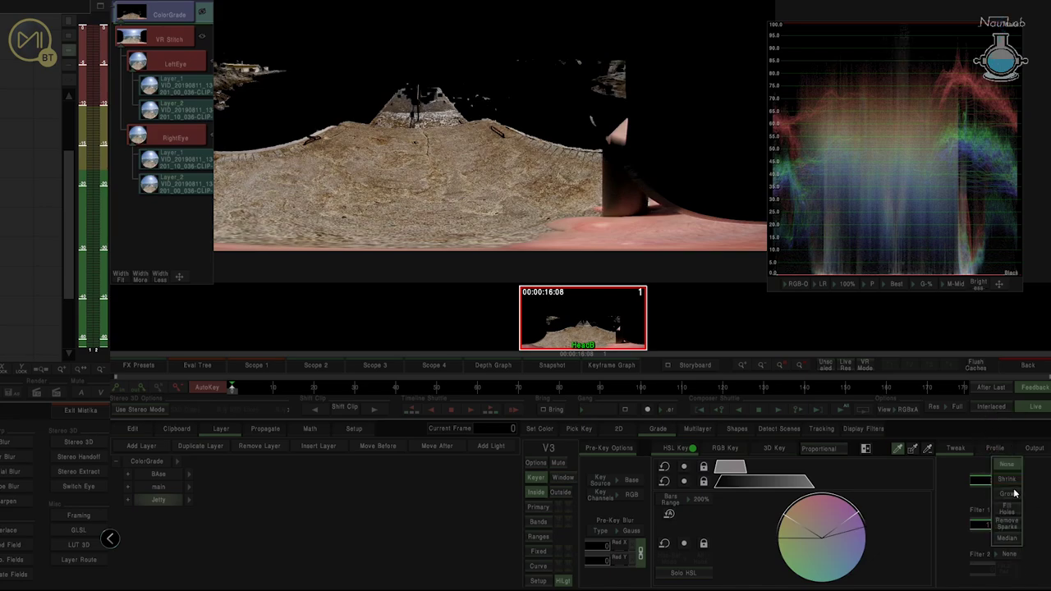
{"action": "left_click", "coordinate": [1015, 528]}
{"action": "left_click_drag", "start_coordinate": [993, 571], "coordinate": [989, 398]}
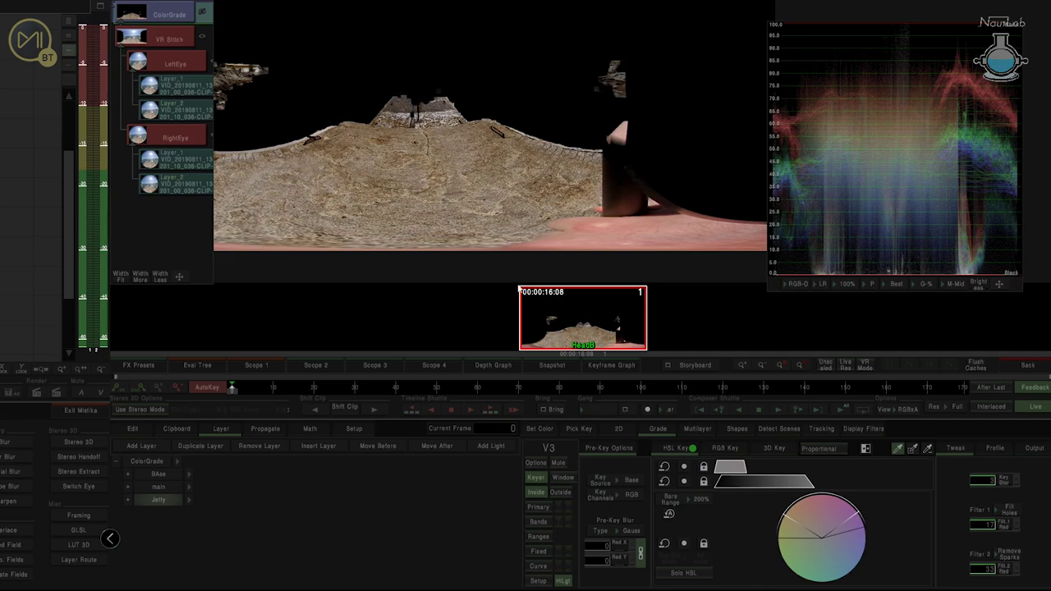
Raise the Gaussian pre-key blur on both axes of the Jetty key and scrub through the clip to check it
{"action": "left_click_drag", "start_coordinate": [363, 183], "coordinate": [437, 160]}
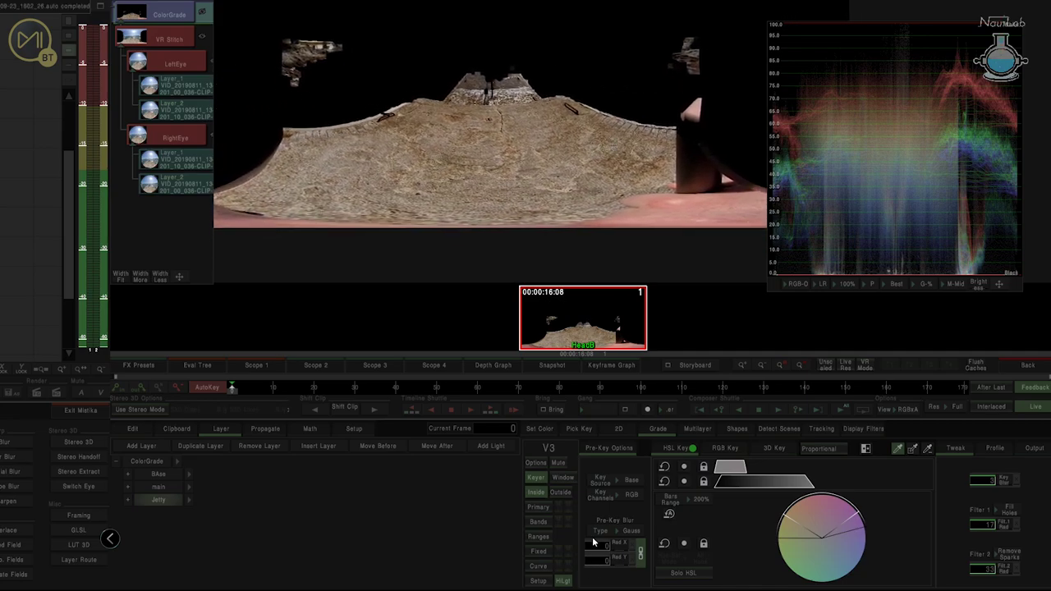
{"action": "left_click_drag", "start_coordinate": [606, 548], "coordinate": [604, 495]}
{"action": "key", "text": "f"}
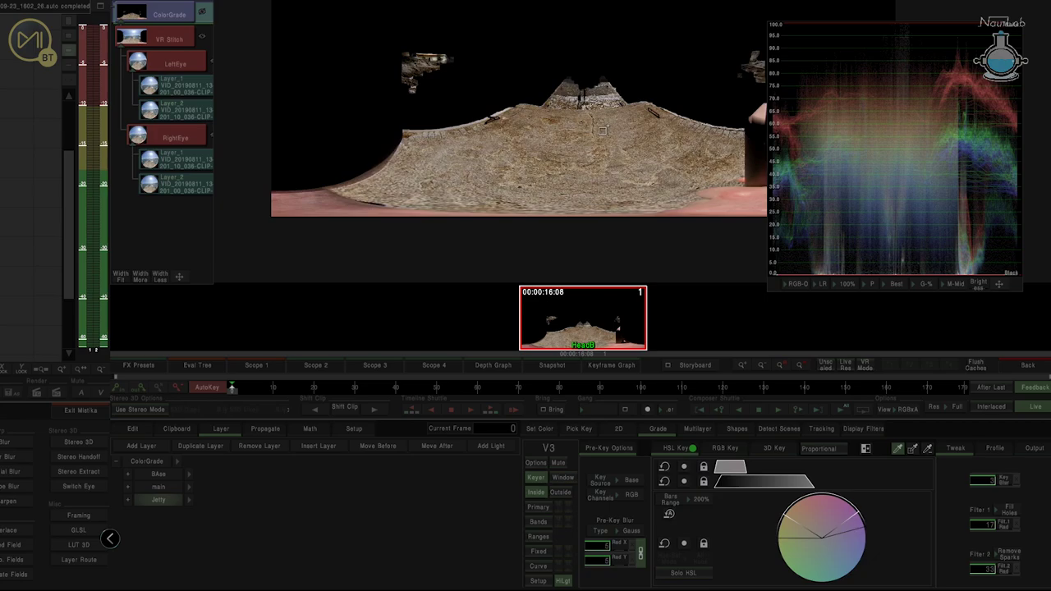
{"action": "left_click_drag", "start_coordinate": [602, 130], "coordinate": [522, 150]}
{"action": "scroll", "coordinate": [523, 150], "scroll_direction": "down", "scroll_amount": 1}
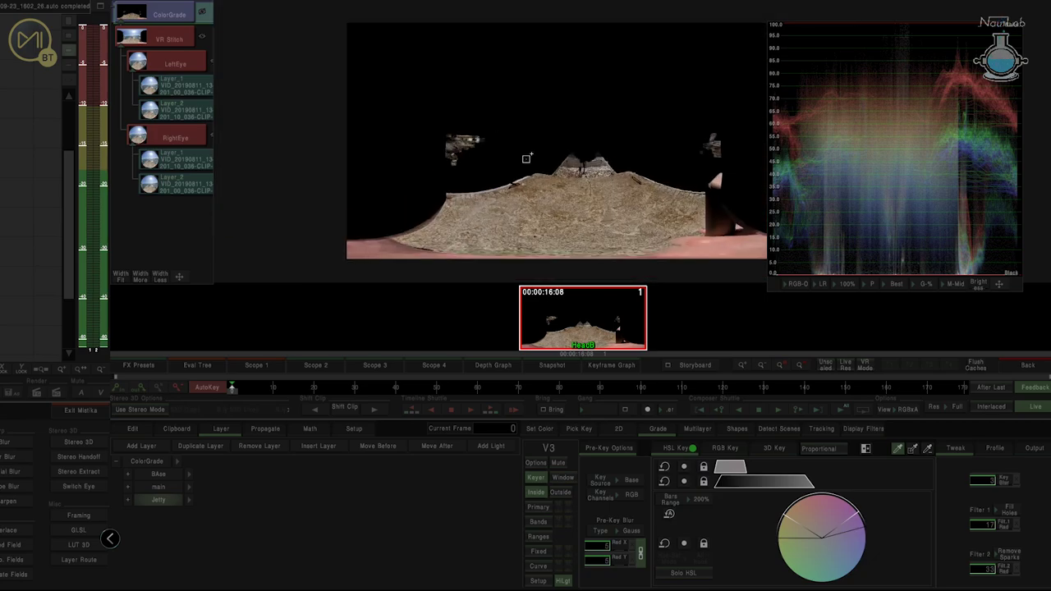
{"action": "left_click_drag", "start_coordinate": [562, 186], "coordinate": [494, 162]}
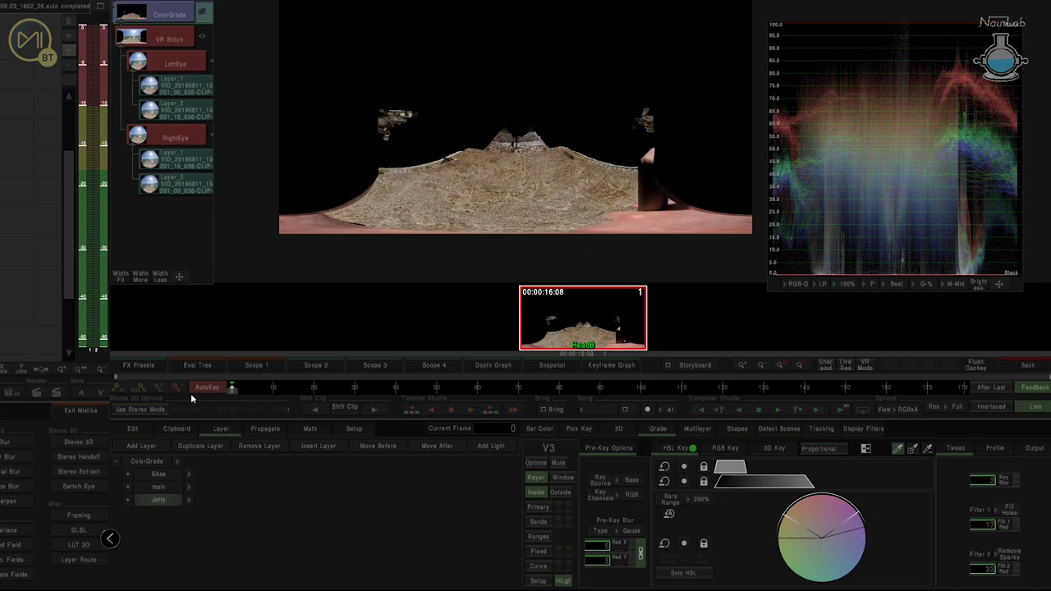
{"action": "left_click", "coordinate": [329, 387]}
{"action": "left_click_drag", "start_coordinate": [405, 388], "coordinate": [837, 386]}
{"action": "left_click_drag", "start_coordinate": [933, 375], "coordinate": [533, 387]}
{"action": "left_click_drag", "start_coordinate": [700, 378], "coordinate": [152, 368]}
Draw a smooth shape tracing the jetty's outline from the foreground edge, around its far end and down the opposite side
{"action": "left_click", "coordinate": [736, 428]}
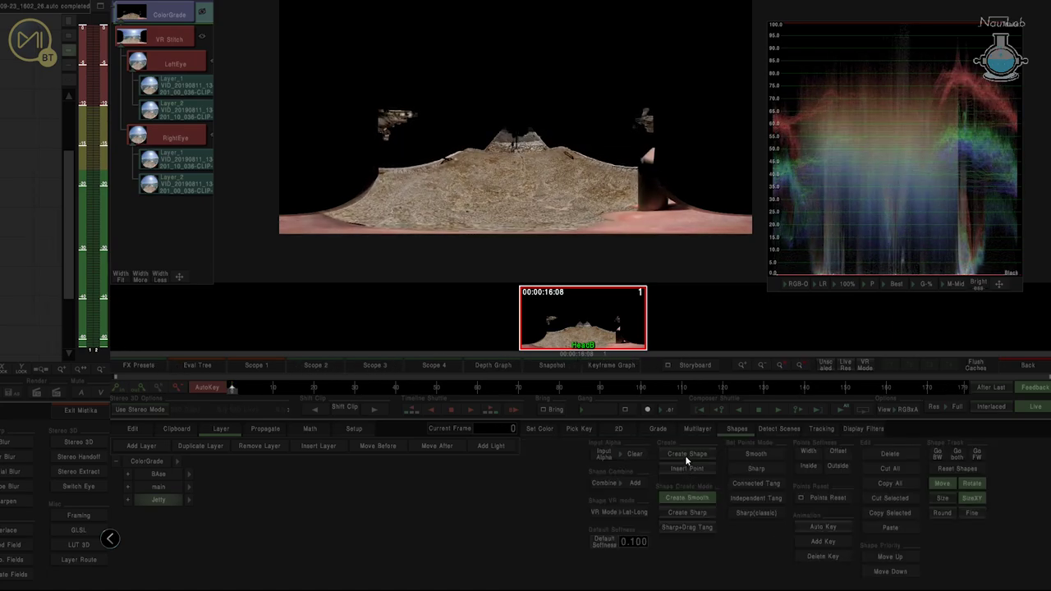
{"action": "left_click", "coordinate": [686, 455]}
{"action": "left_click", "coordinate": [267, 215]}
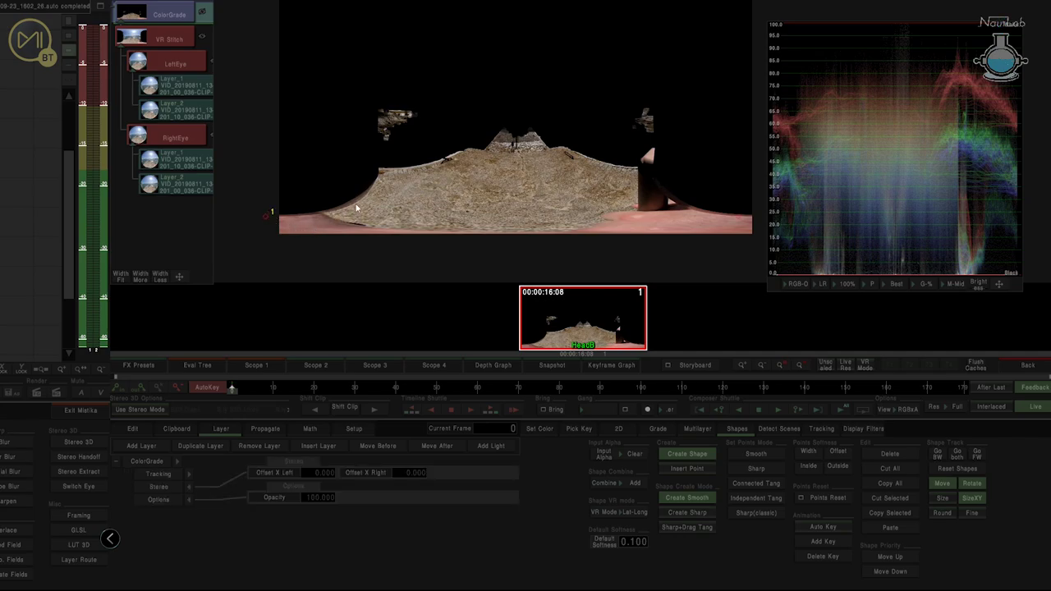
{"action": "left_click", "coordinate": [380, 167]}
{"action": "left_click", "coordinate": [472, 149]}
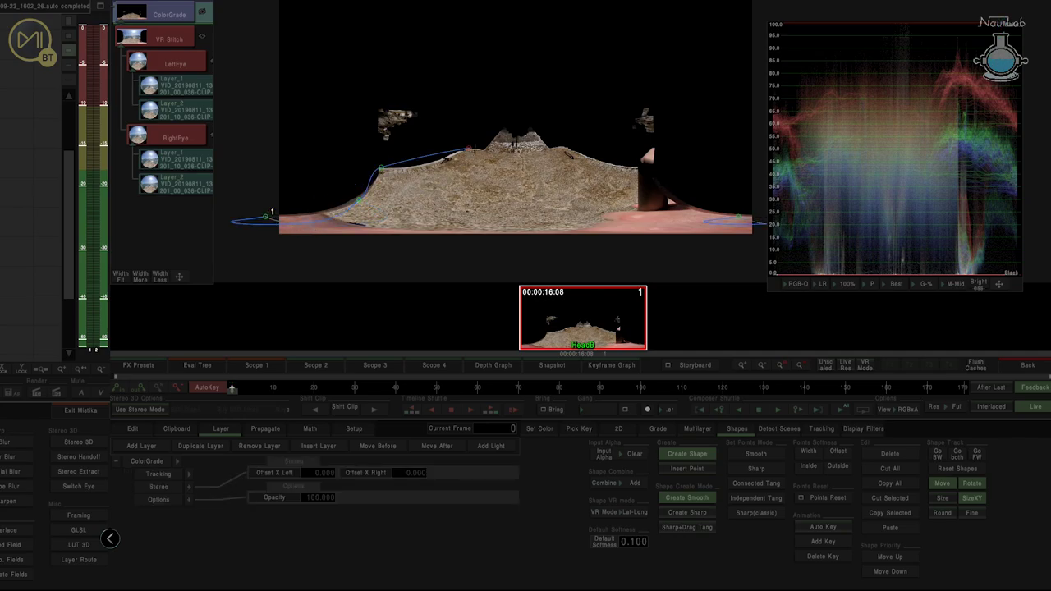
{"action": "left_click", "coordinate": [488, 153]}
{"action": "left_click", "coordinate": [503, 132]}
{"action": "left_click", "coordinate": [534, 131]}
{"action": "left_click", "coordinate": [563, 146]}
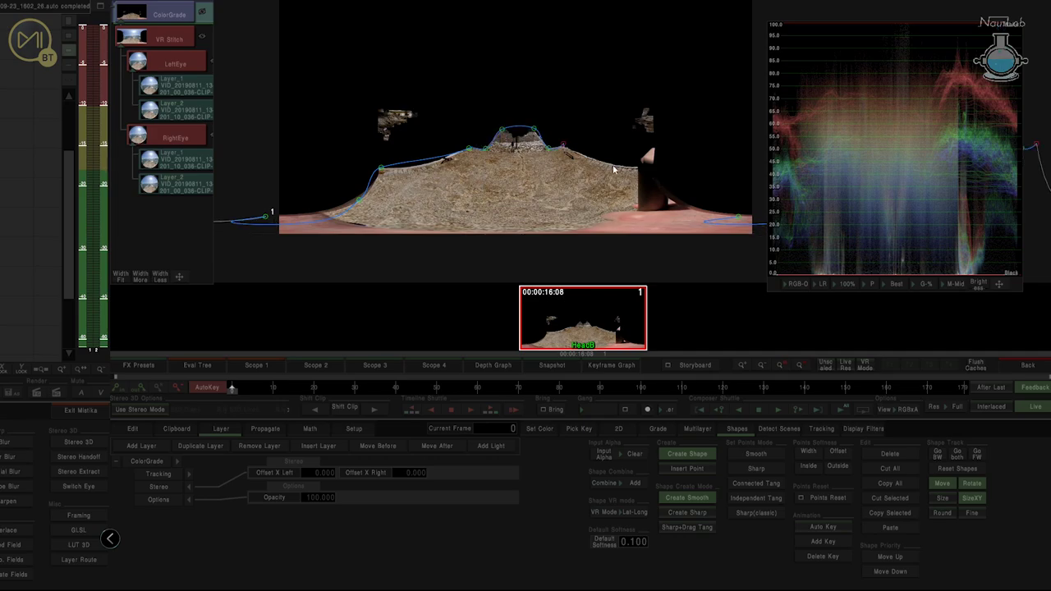
{"action": "left_click", "coordinate": [638, 168]}
{"action": "left_click_drag", "start_coordinate": [677, 168], "coordinate": [554, 170]}
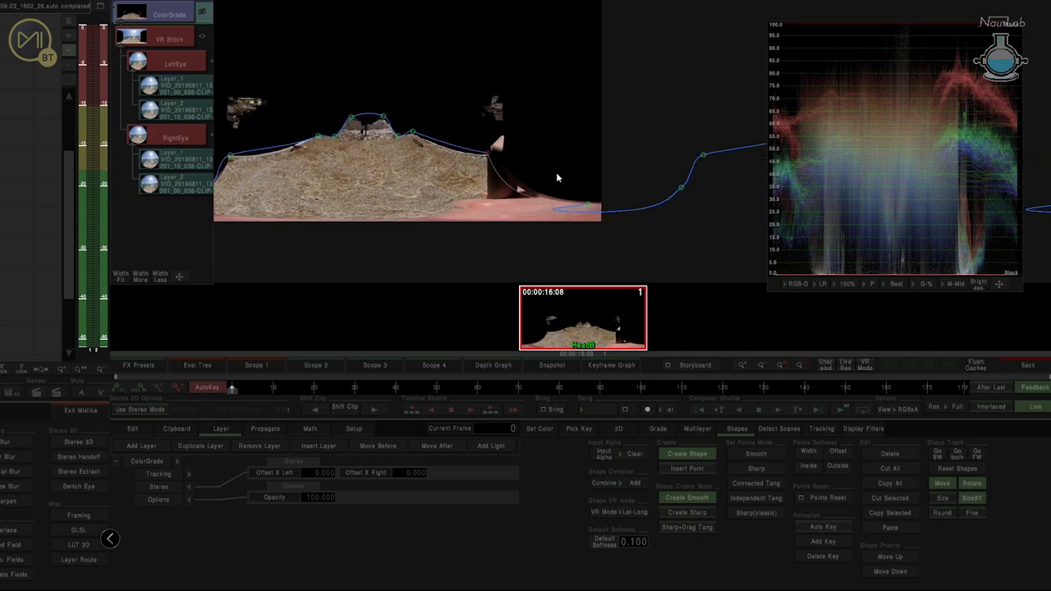
{"action": "right_click", "coordinate": [558, 177]}
Give the shape point at the jetty's near left corner independent tangents and bend its curve along the stone edge
{"action": "left_click_drag", "start_coordinate": [367, 190], "coordinate": [492, 203]}
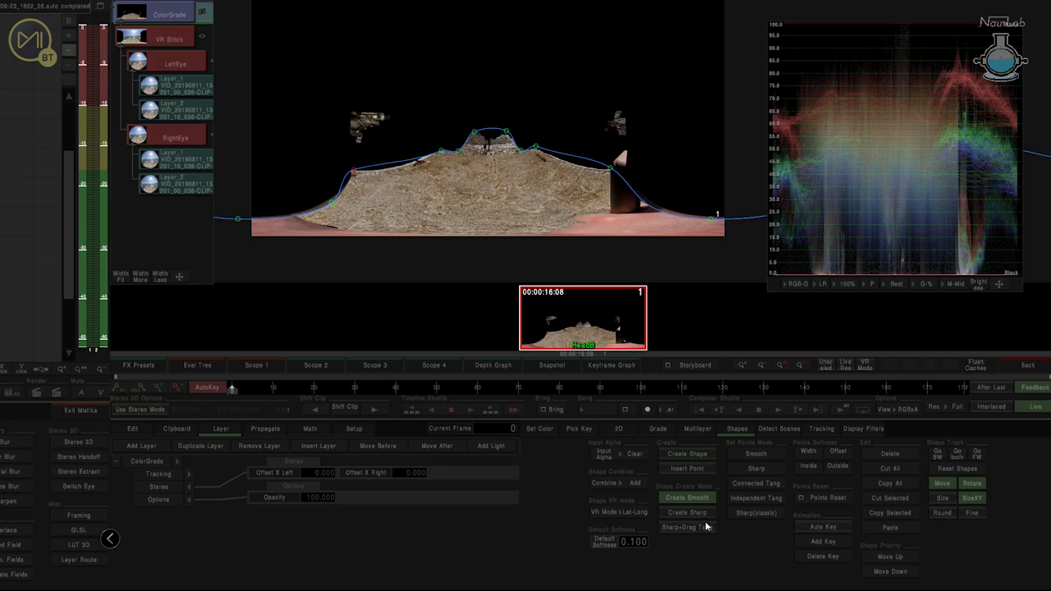
{"action": "left_click", "coordinate": [752, 466]}
{"action": "left_click", "coordinate": [757, 498]}
{"action": "scroll", "coordinate": [369, 194], "scroll_direction": "up", "scroll_amount": 5}
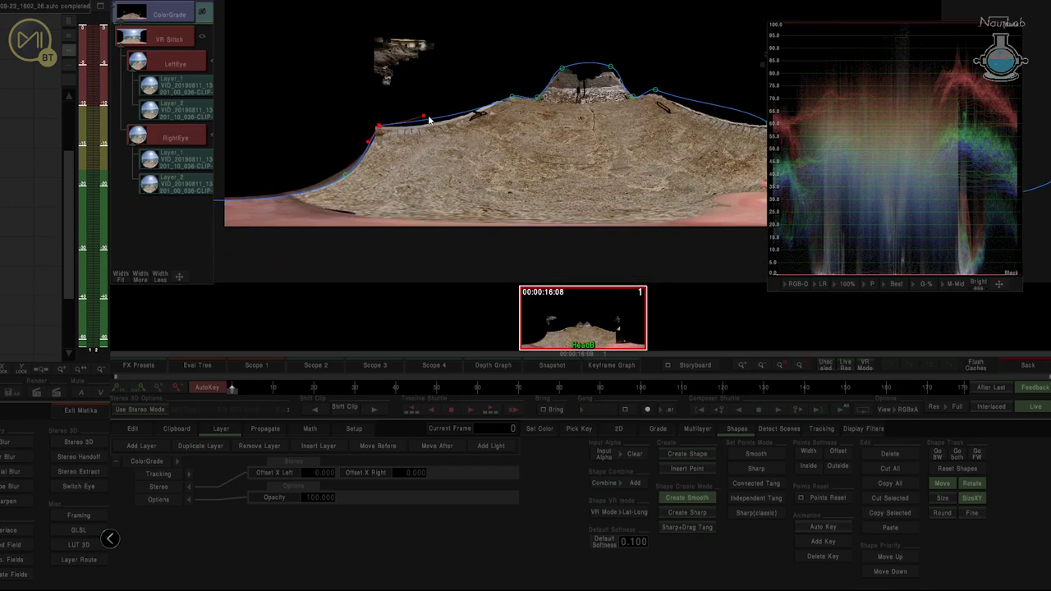
{"action": "left_click_drag", "start_coordinate": [425, 116], "coordinate": [397, 125]}
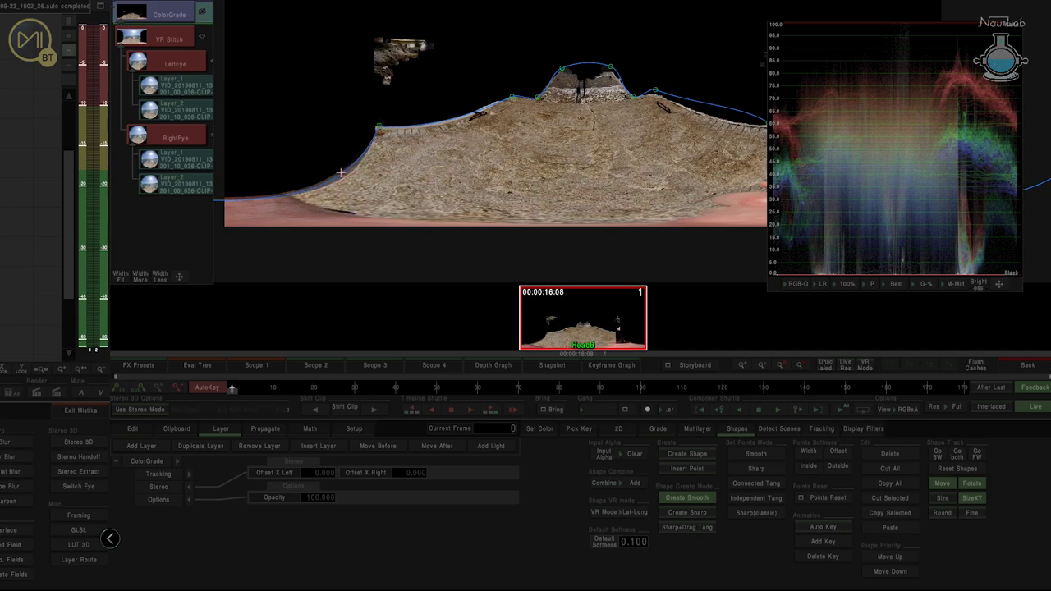
Give the jetty's left shoulder point independent tangents and make the shape points around the far end sharp
{"action": "left_click_drag", "start_coordinate": [553, 107], "coordinate": [507, 134]}
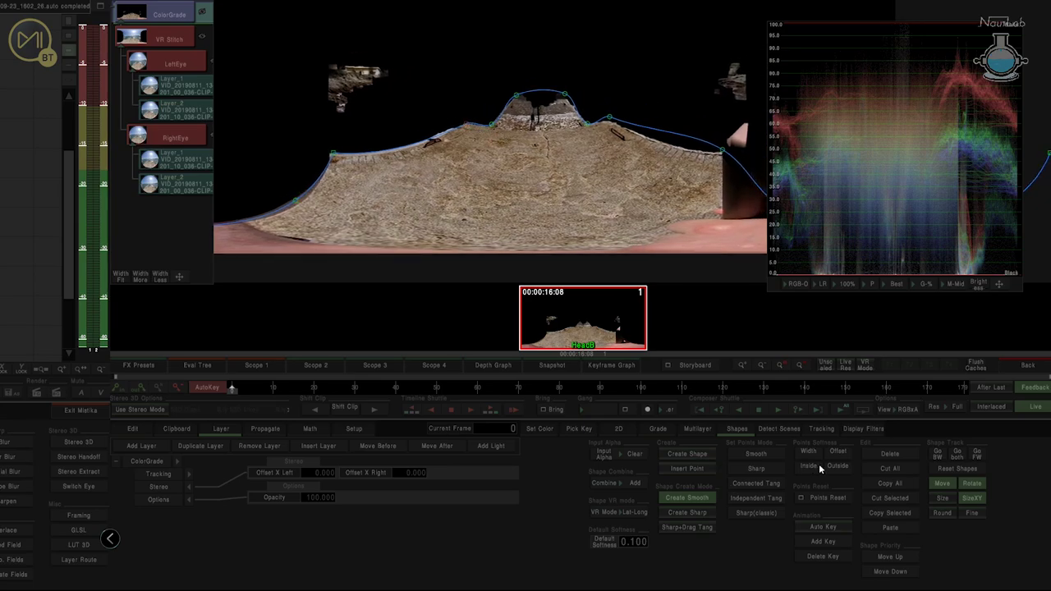
{"action": "left_click", "coordinate": [763, 498]}
{"action": "left_click", "coordinate": [492, 125]}
{"action": "left_click", "coordinate": [748, 472]}
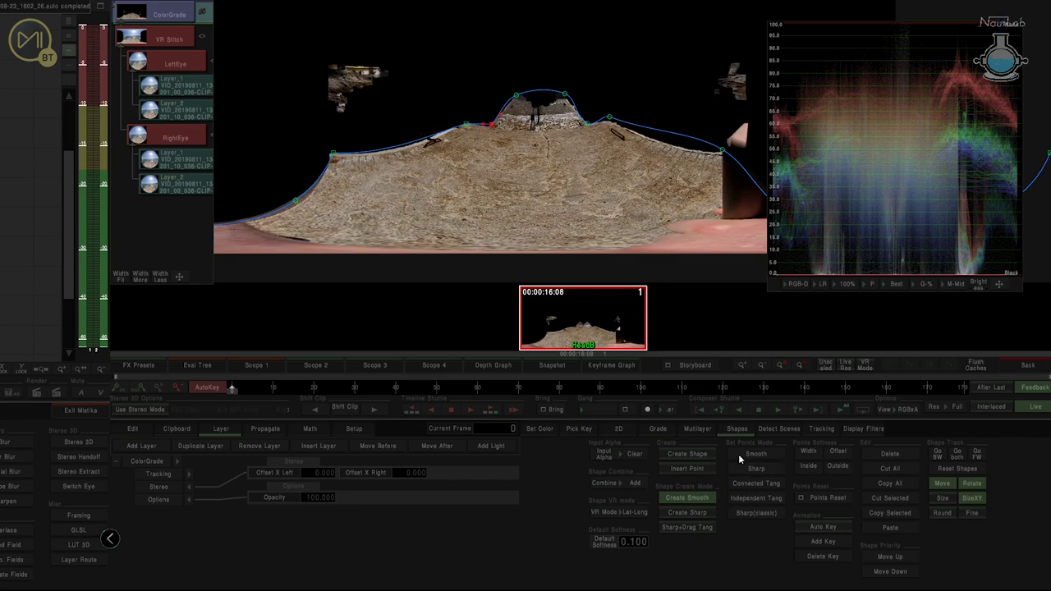
{"action": "left_click_drag", "start_coordinate": [499, 74], "coordinate": [645, 156]}
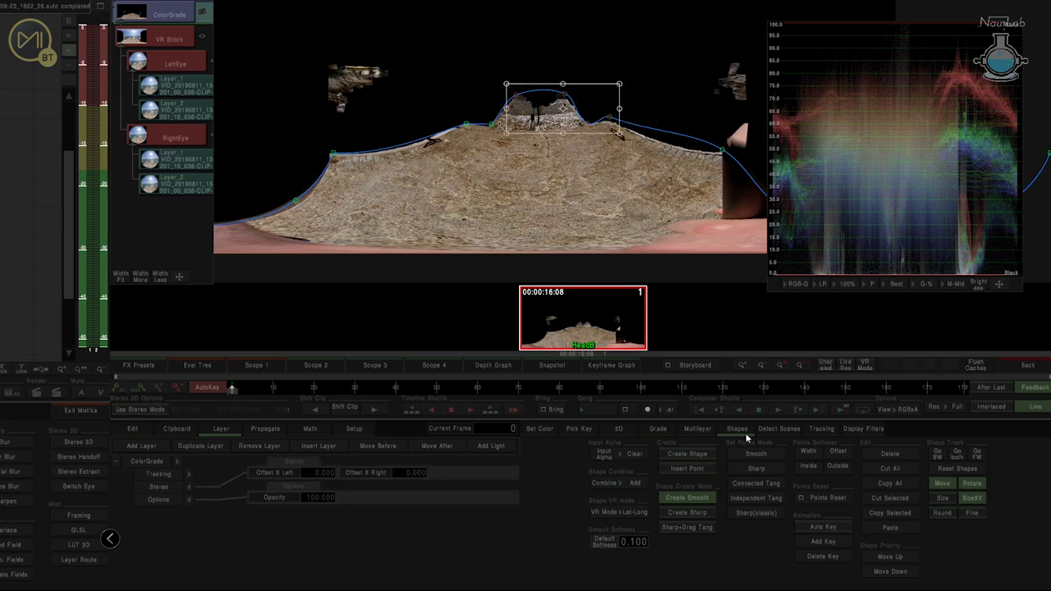
{"action": "left_click", "coordinate": [760, 469]}
{"action": "left_click", "coordinate": [572, 154]}
Fit the shape's left shoulder tangent and the point at the left base of the far end to the stone edge
{"action": "scroll", "coordinate": [490, 99], "scroll_direction": "up", "scroll_amount": 5}
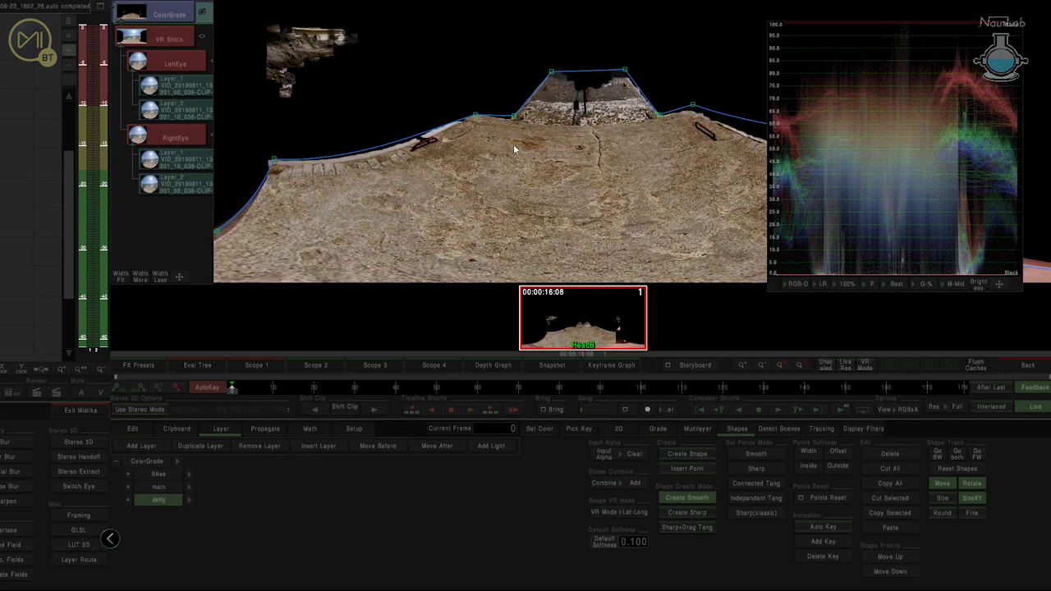
{"action": "left_click", "coordinate": [441, 107]}
{"action": "left_click_drag", "start_coordinate": [353, 127], "coordinate": [345, 141]}
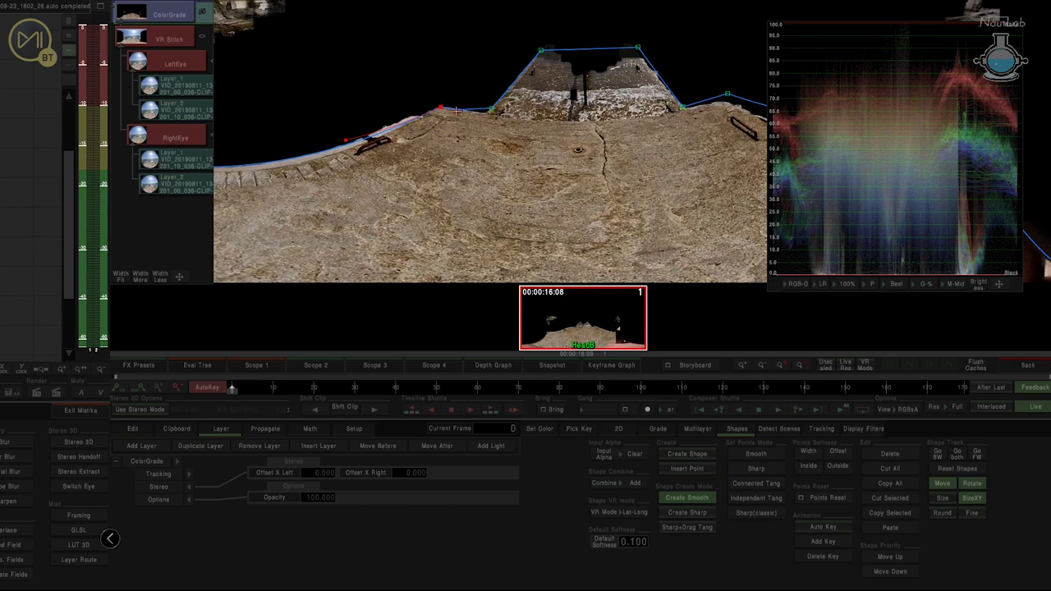
{"action": "left_click", "coordinate": [492, 108]}
{"action": "left_click_drag", "start_coordinate": [492, 107], "coordinate": [488, 113]}
{"action": "scroll", "coordinate": [490, 121], "scroll_direction": "up", "scroll_amount": 2}
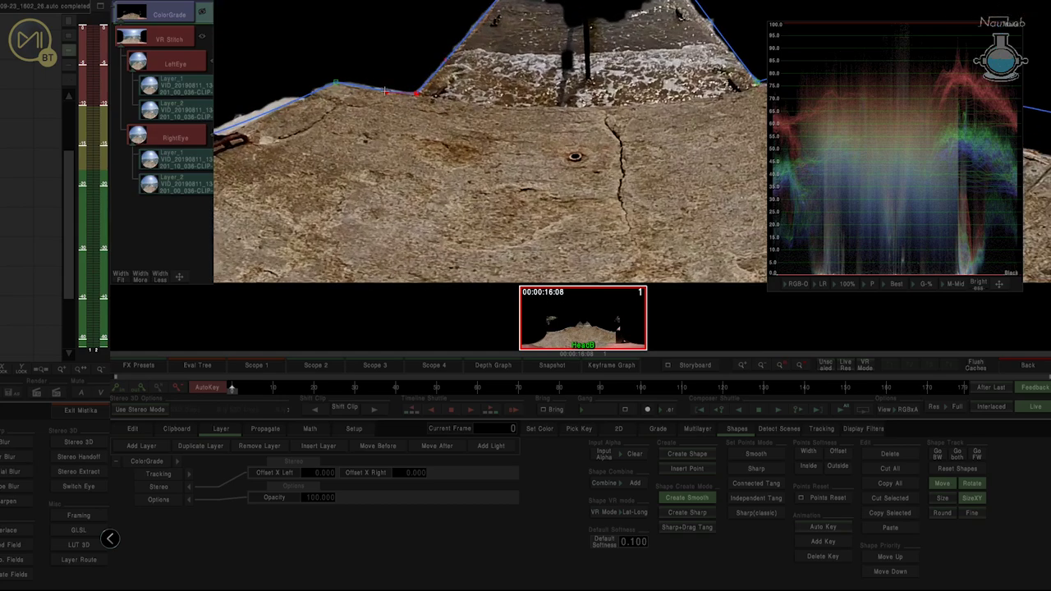
Move the far end's upper right corner and the right shoulder point onto the jetty's outline, and lower the shoulder's outer tangent
{"action": "scroll", "coordinate": [466, 69], "scroll_direction": "down", "scroll_amount": 2}
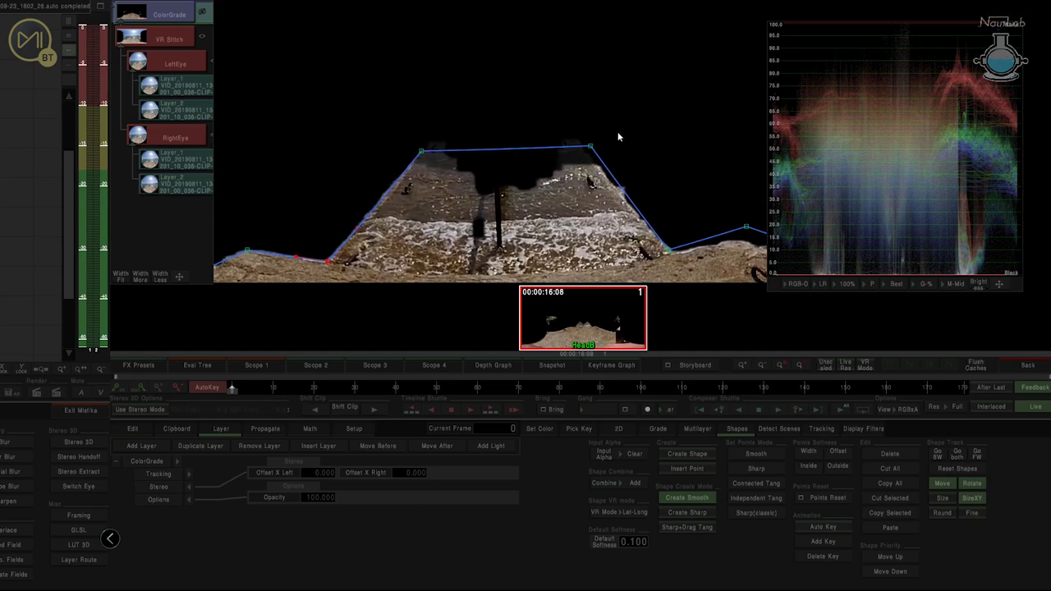
{"action": "left_click_drag", "start_coordinate": [589, 145], "coordinate": [583, 142]}
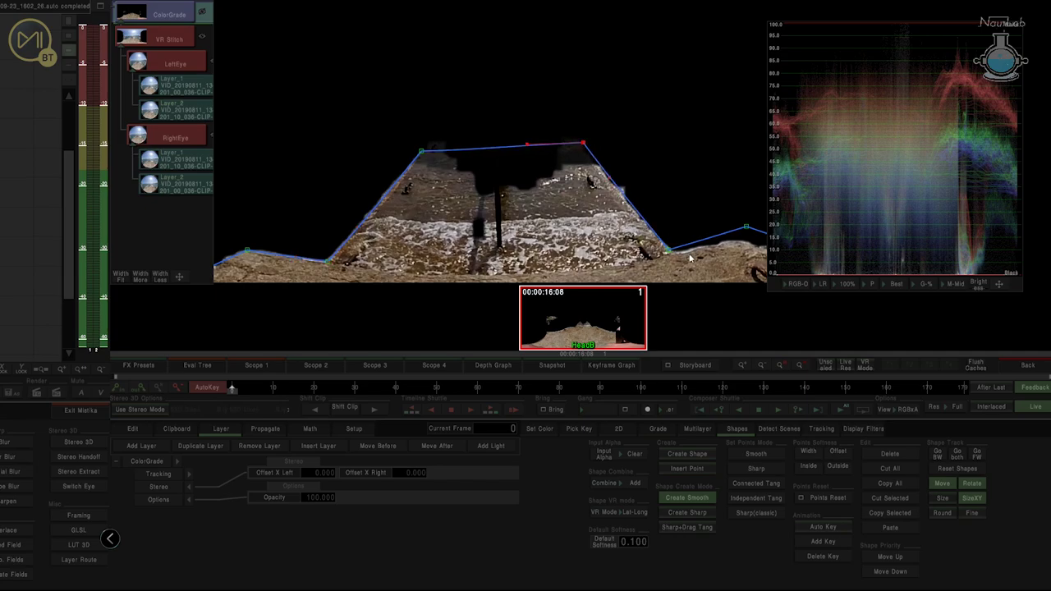
{"action": "left_click", "coordinate": [670, 250]}
{"action": "left_click_drag", "start_coordinate": [700, 246], "coordinate": [539, 182]}
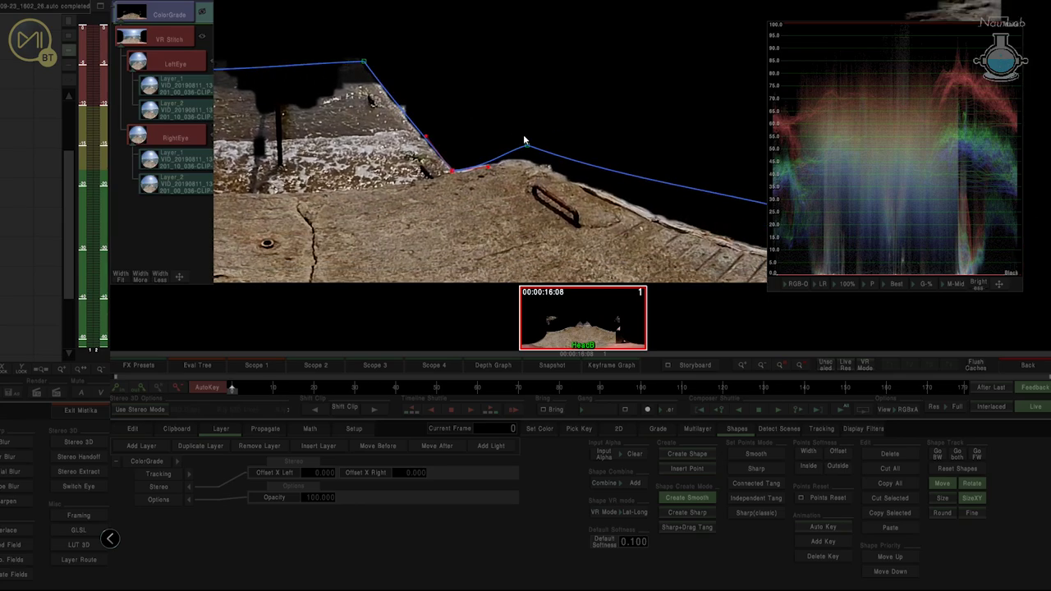
{"action": "left_click_drag", "start_coordinate": [527, 144], "coordinate": [519, 155]}
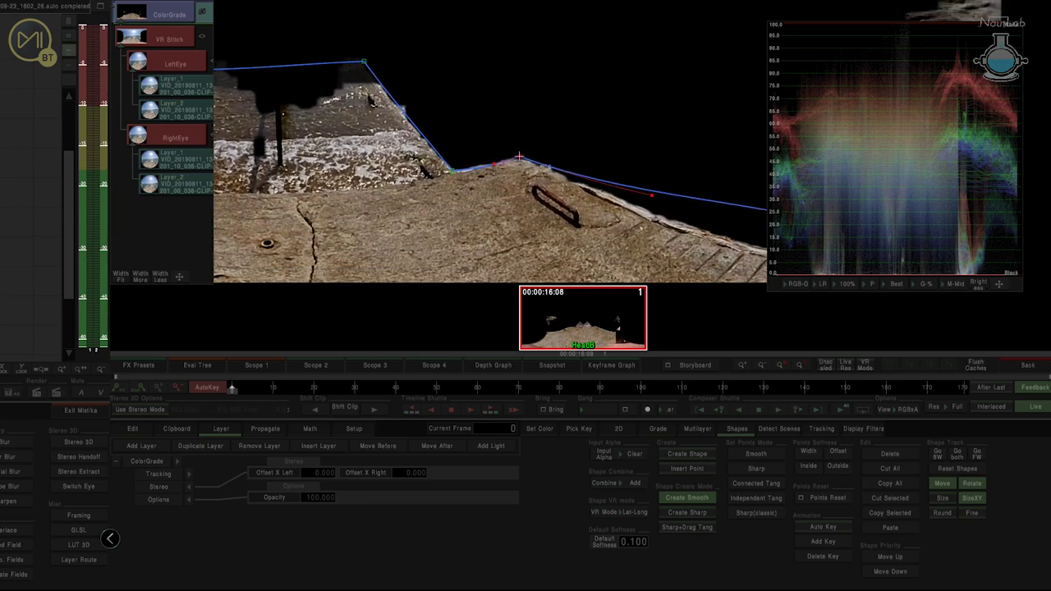
{"action": "left_click_drag", "start_coordinate": [651, 195], "coordinate": [648, 215]}
Give the jetty's near right corner point independent tangents, move it onto the stone corner and fit its inner curve
{"action": "left_click_drag", "start_coordinate": [702, 258], "coordinate": [385, 132]}
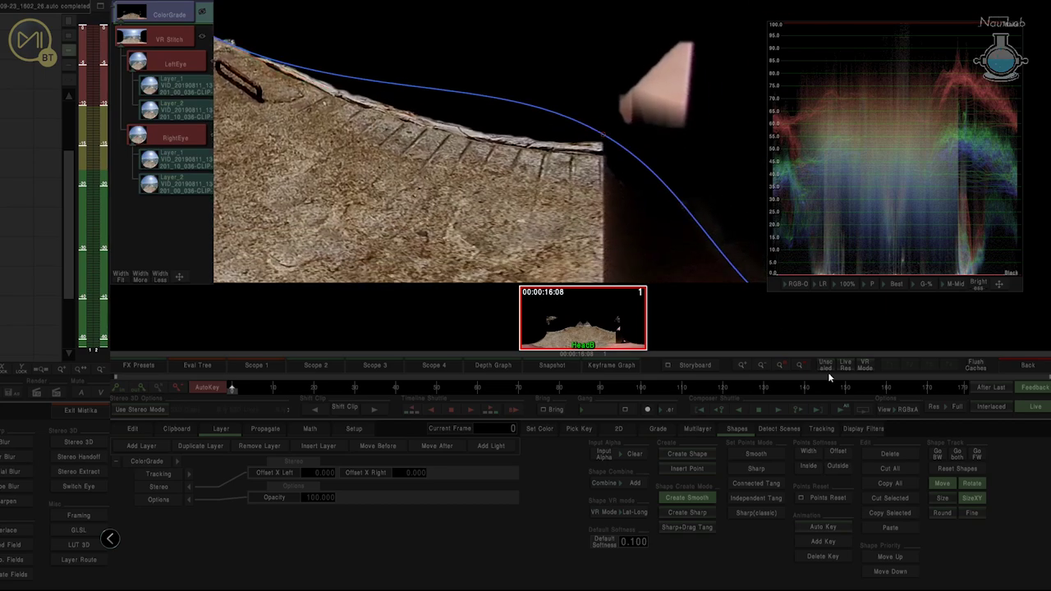
{"action": "left_click", "coordinate": [756, 470]}
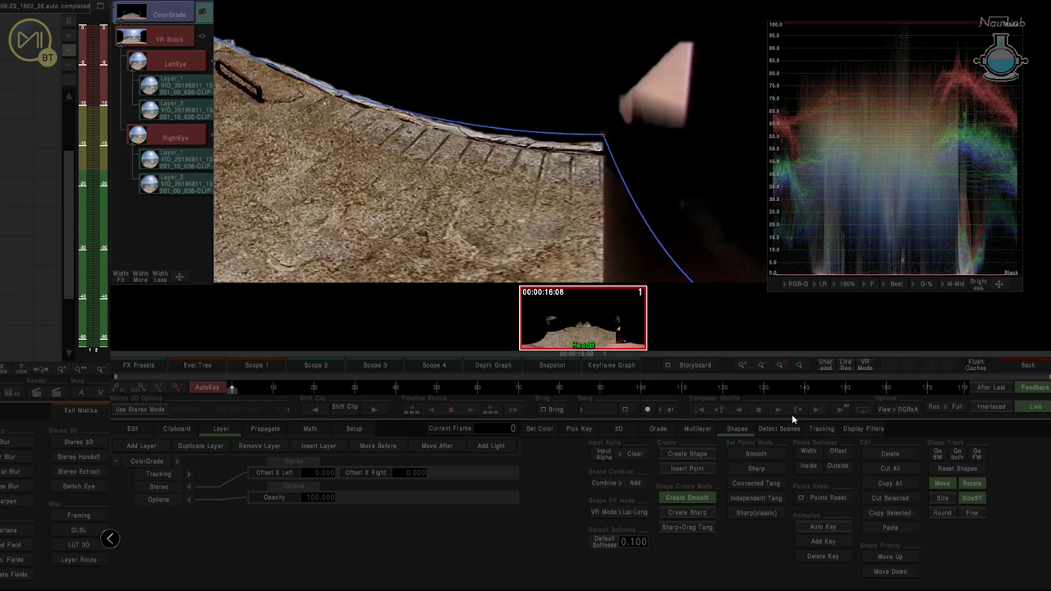
{"action": "left_click", "coordinate": [755, 497]}
{"action": "left_click_drag", "start_coordinate": [603, 134], "coordinate": [603, 147]}
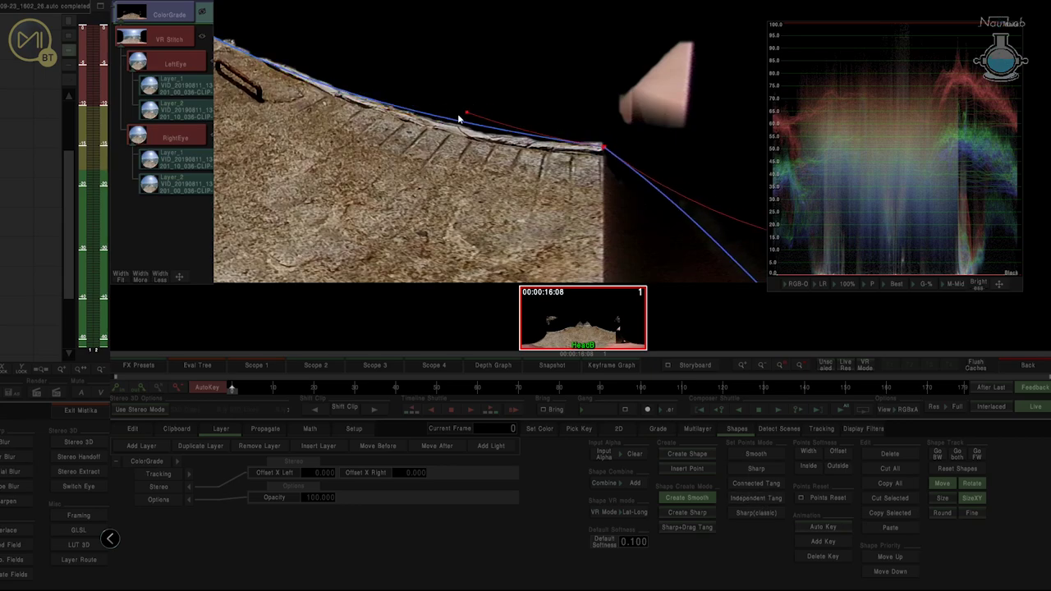
{"action": "left_click_drag", "start_coordinate": [466, 112], "coordinate": [413, 109]}
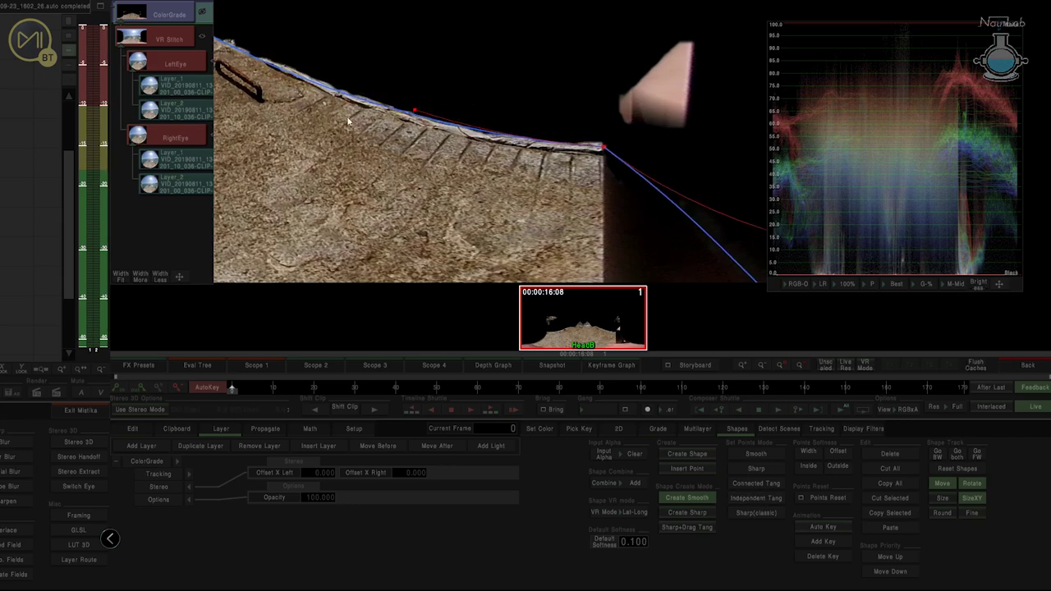
Fine-tune the tangent of the shape's right shoulder point to follow the jetty's edge
{"action": "left_click_drag", "start_coordinate": [245, 53], "coordinate": [397, 123]}
{"action": "left_click", "coordinate": [355, 103]}
{"action": "left_click_drag", "start_coordinate": [483, 157], "coordinate": [488, 153]}
{"action": "left_click_drag", "start_coordinate": [408, 167], "coordinate": [481, 81]}
Select all points of the jetty shape and widen their softness around the outline
{"action": "scroll", "coordinate": [442, 98], "scroll_direction": "down", "scroll_amount": 5}
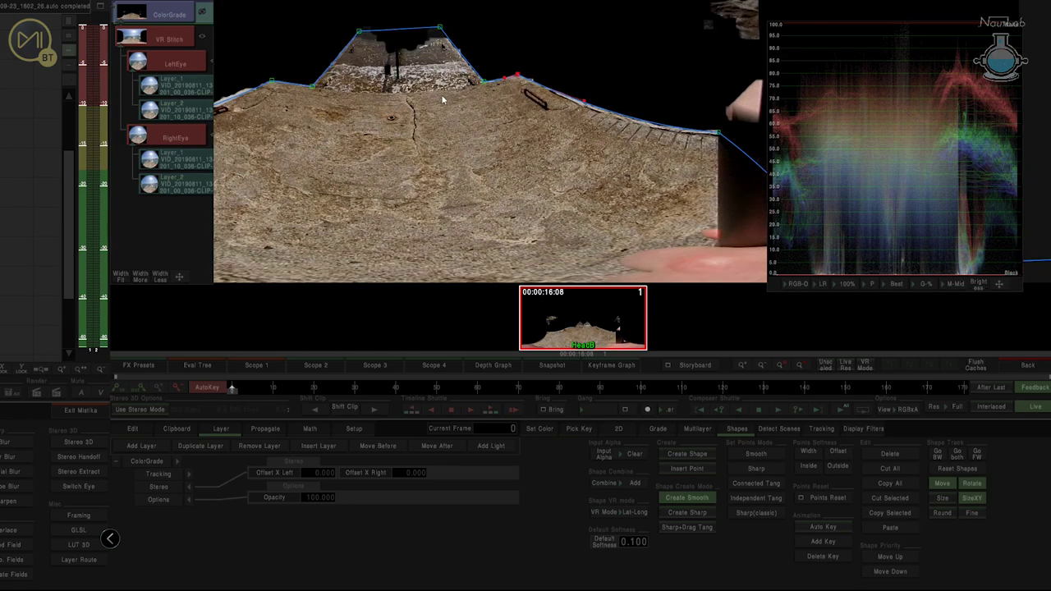
{"action": "scroll", "coordinate": [441, 98], "scroll_direction": "down", "scroll_amount": 2}
{"action": "left_click_drag", "start_coordinate": [437, 114], "coordinate": [410, 79]}
{"action": "scroll", "coordinate": [415, 82], "scroll_direction": "down", "scroll_amount": 1}
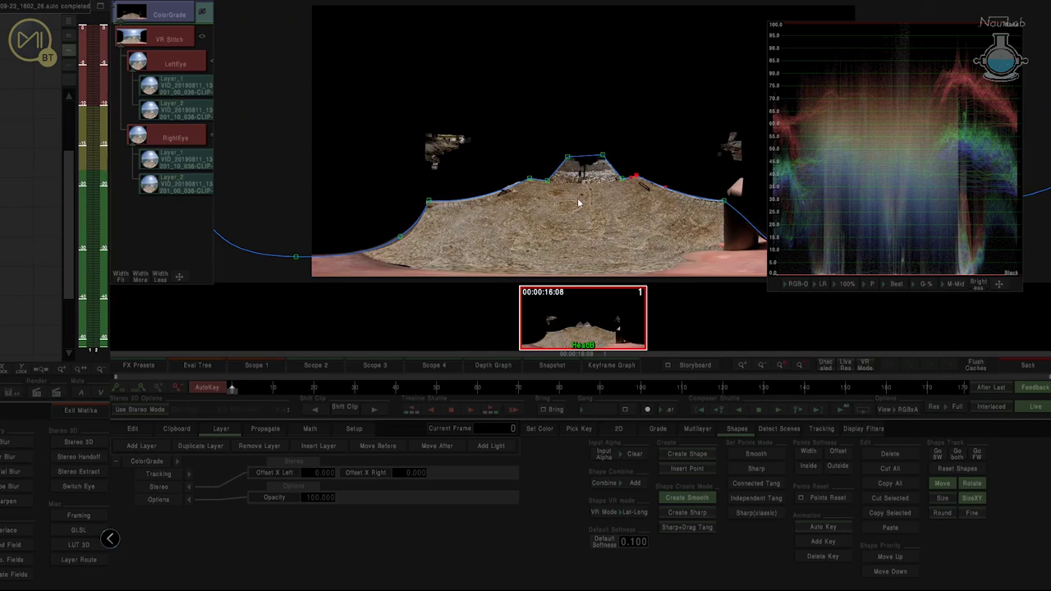
{"action": "left_click_drag", "start_coordinate": [579, 203], "coordinate": [461, 146]}
{"action": "left_click", "coordinate": [450, 99]}
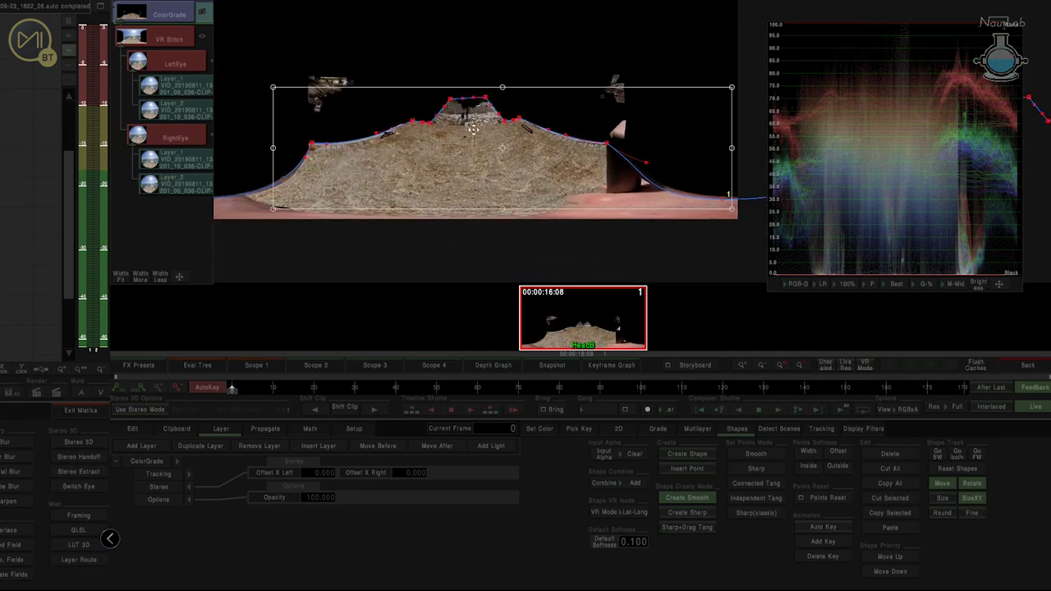
{"action": "left_click_drag", "start_coordinate": [808, 453], "coordinate": [873, 454]}
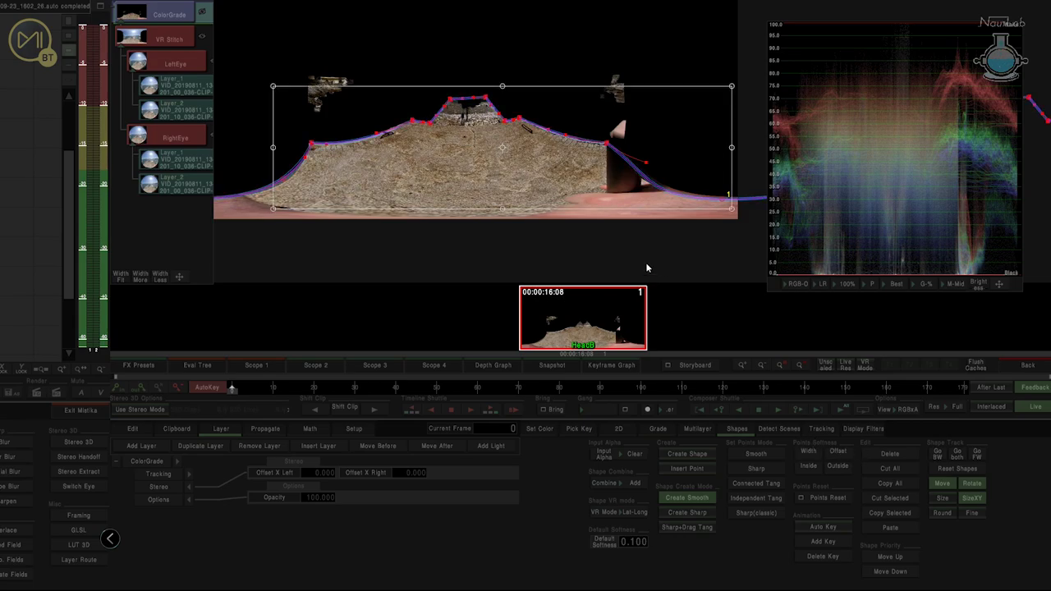
{"action": "key", "text": "Home"}
{"action": "left_click_drag", "start_coordinate": [639, 226], "coordinate": [714, 192]}
{"action": "left_click_drag", "start_coordinate": [630, 221], "coordinate": [507, 204]}
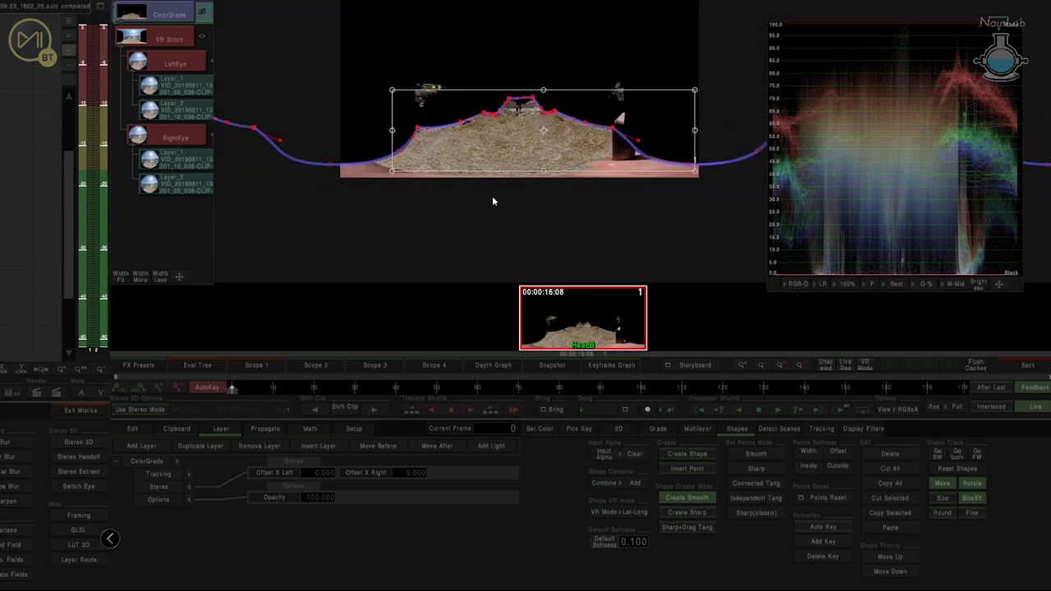
Deselect the jetty shape's points and return to the Jetty layer's shape window in the grade
{"action": "left_click", "coordinate": [517, 215]}
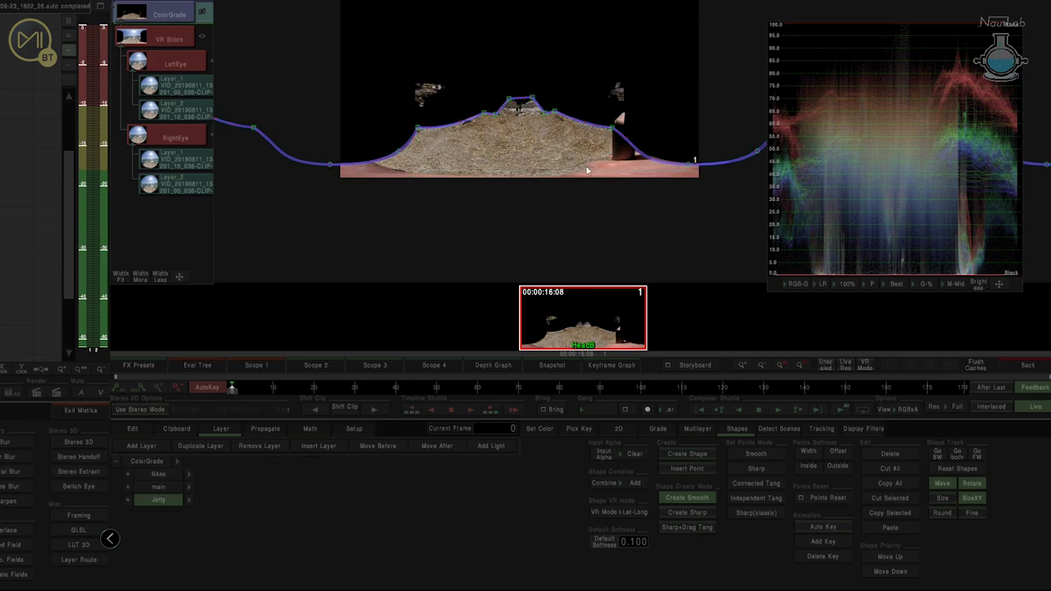
{"action": "key", "text": "Home"}
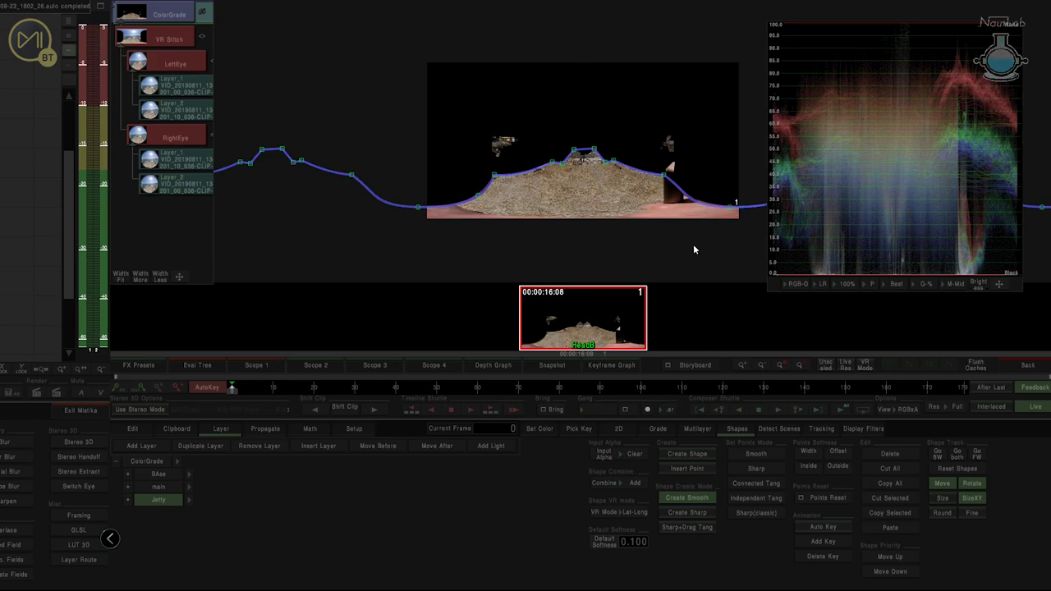
{"action": "left_click_drag", "start_coordinate": [700, 252], "coordinate": [595, 240]}
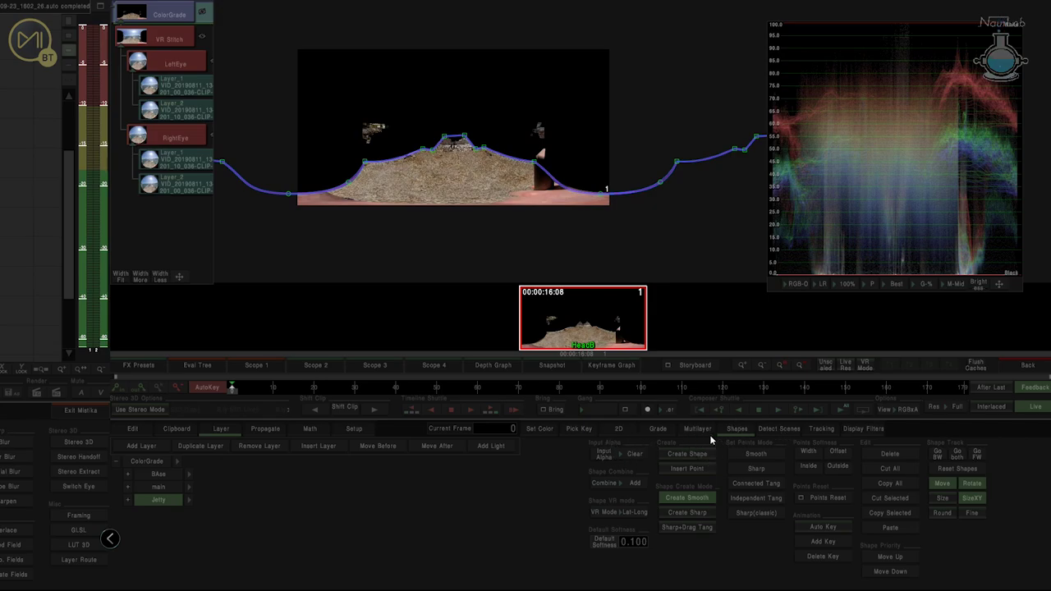
{"action": "left_click", "coordinate": [659, 429]}
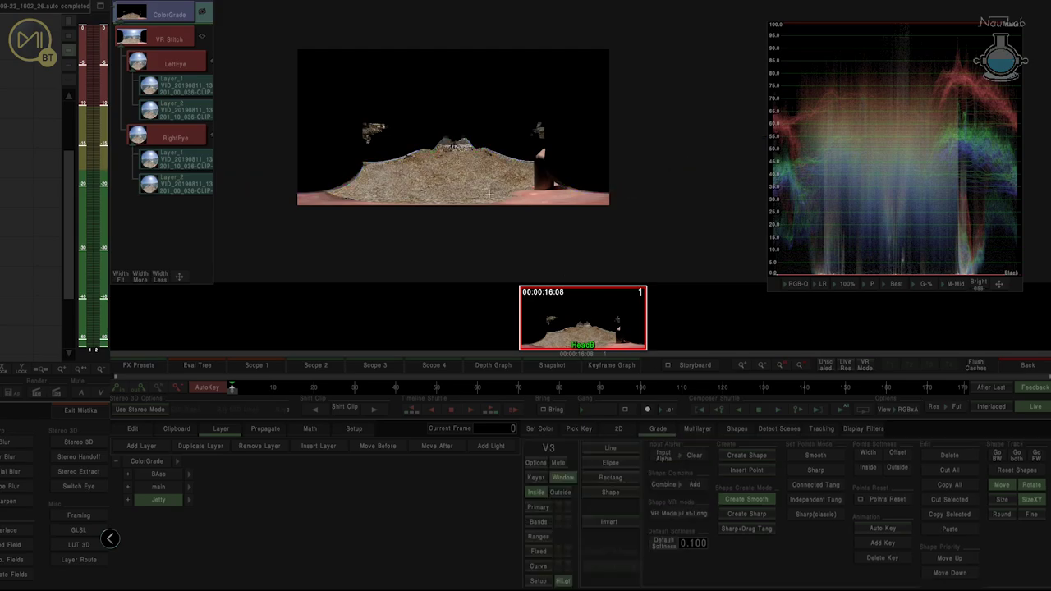
{"action": "key", "text": "Home"}
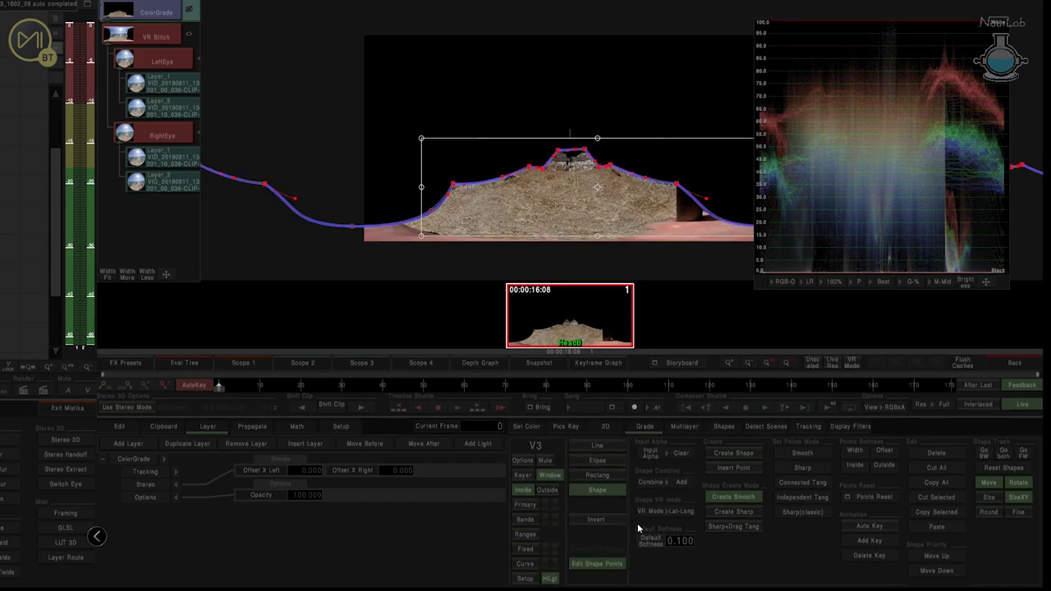
{"action": "left_click", "coordinate": [563, 265]}
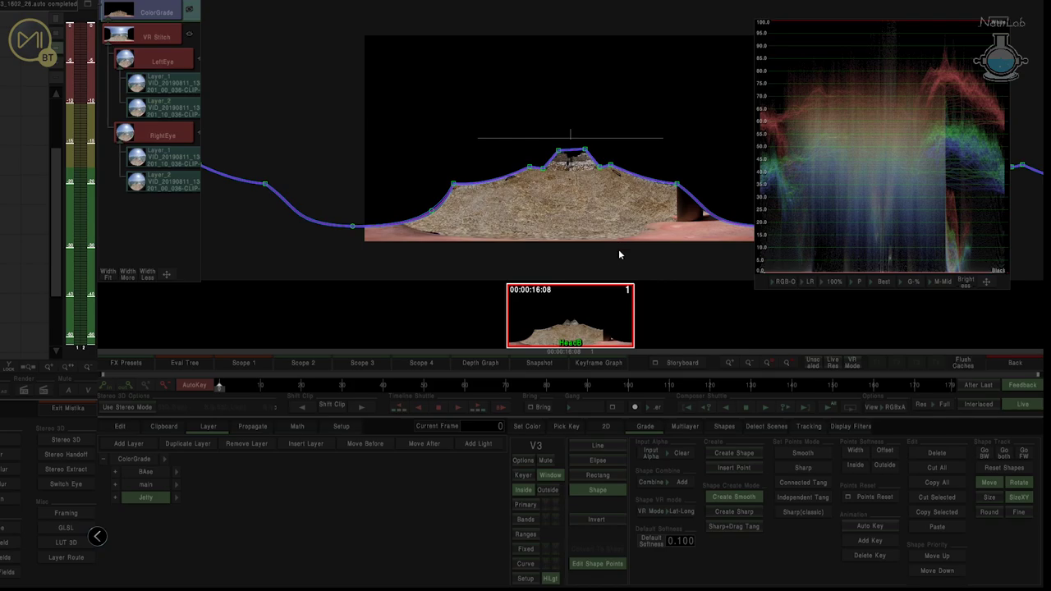
{"action": "left_click_drag", "start_coordinate": [634, 260], "coordinate": [536, 242]}
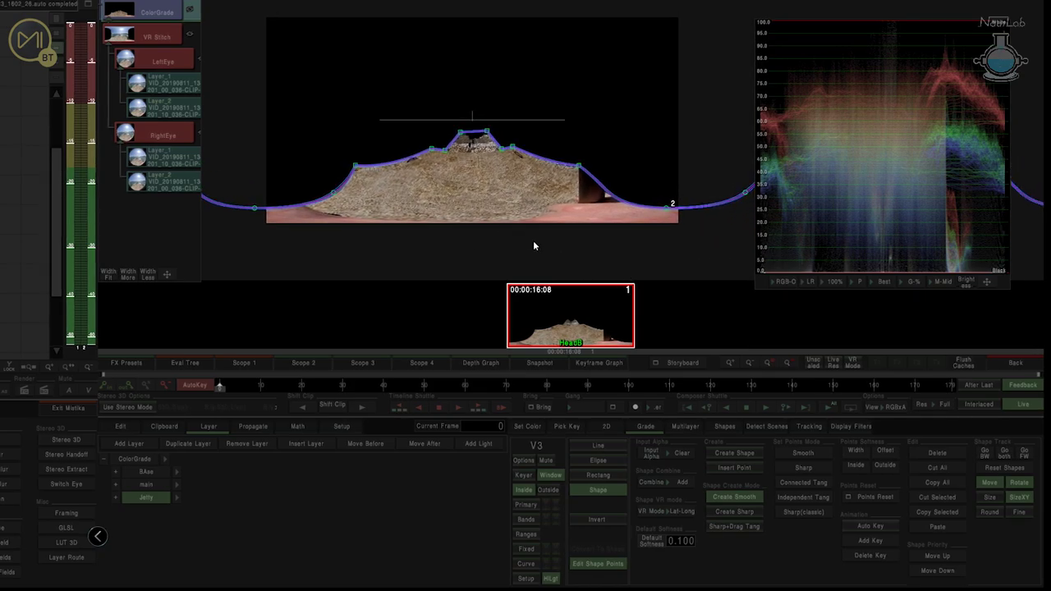
Turn off the matte highlight and move to frame 77 to see the jetty in the full image
{"action": "left_click", "coordinate": [550, 578]}
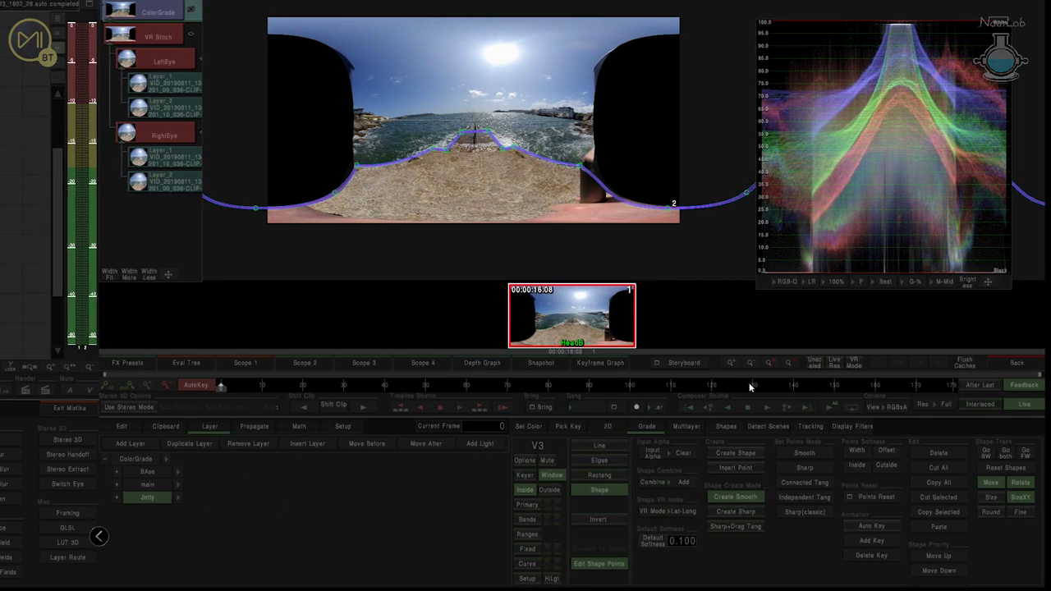
{"action": "left_click", "coordinate": [535, 384]}
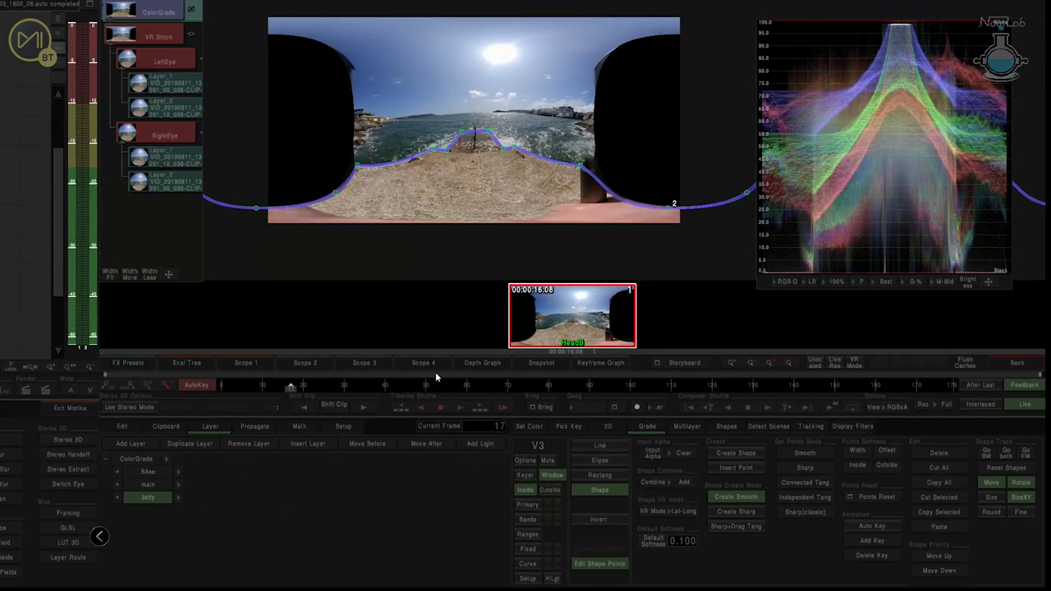
{"action": "left_click_drag", "start_coordinate": [833, 383], "coordinate": [537, 397]}
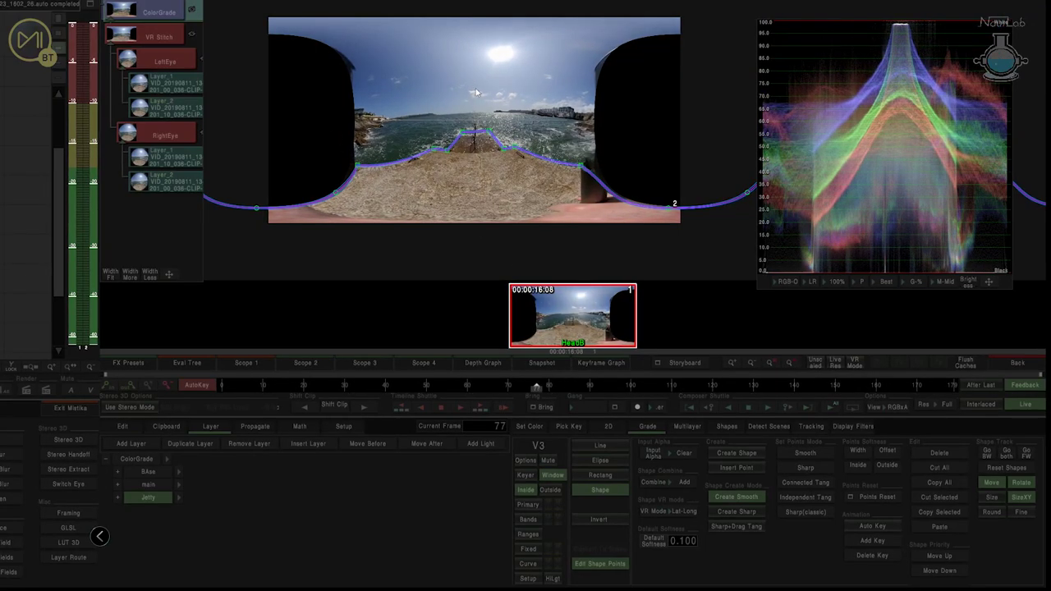
In the Jetty layer's Bands grade, push the shadows toward blue and set their RGB offsets to about 5.0, 6.9 and 8.7
{"action": "left_click", "coordinate": [527, 491]}
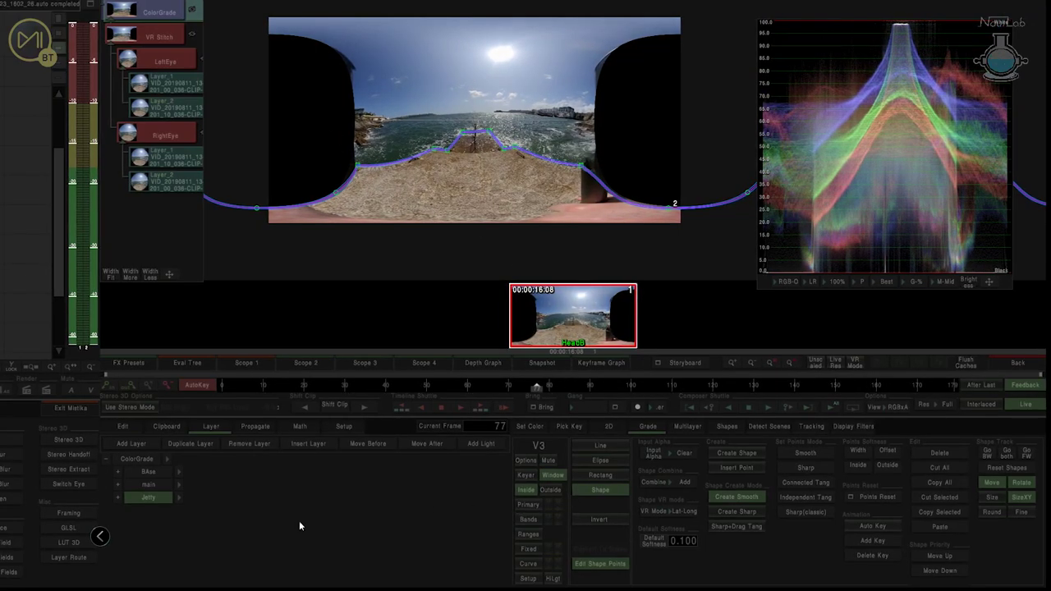
{"action": "left_click", "coordinate": [532, 506]}
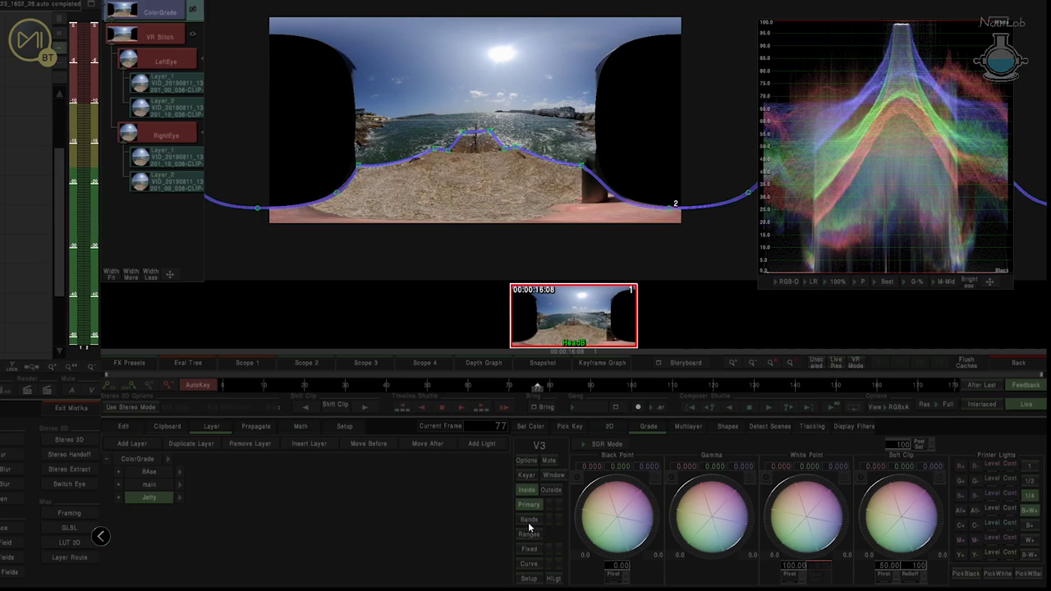
{"action": "left_click", "coordinate": [528, 521]}
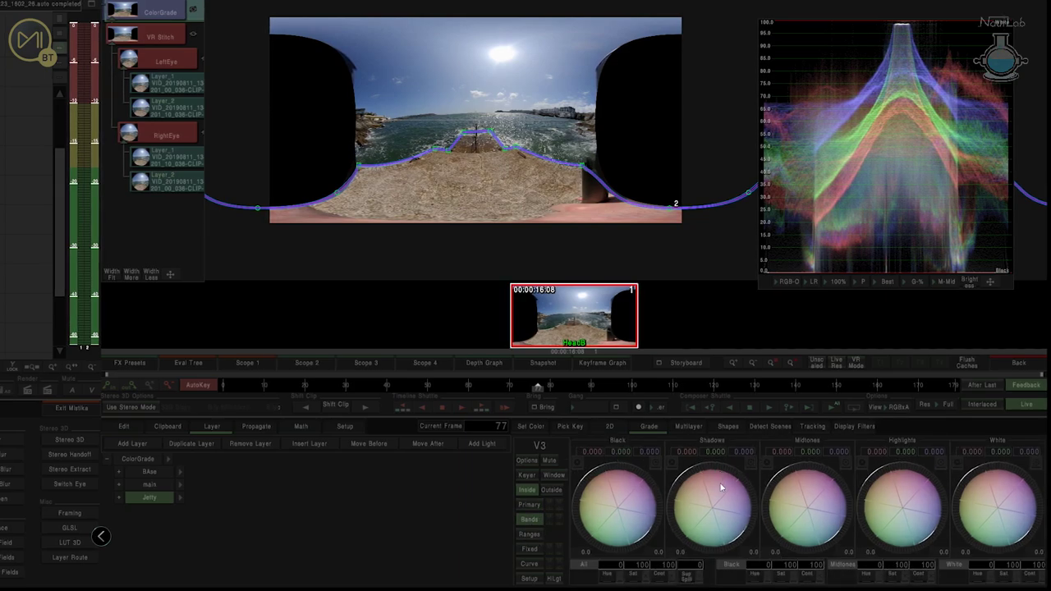
{"action": "left_click_drag", "start_coordinate": [711, 526], "coordinate": [693, 511]}
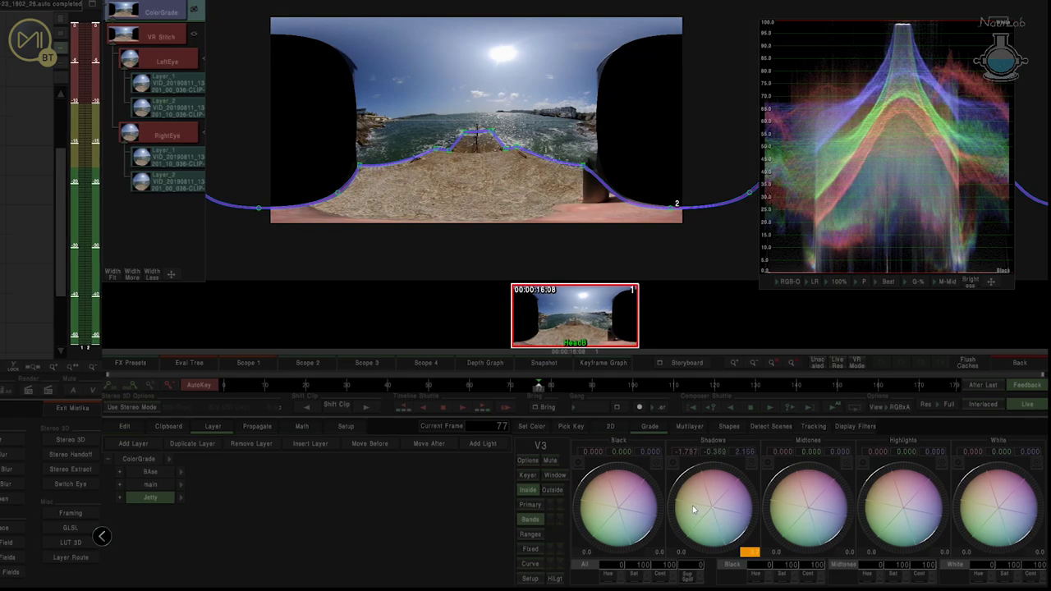
{"action": "left_click_drag", "start_coordinate": [706, 467], "coordinate": [748, 453]}
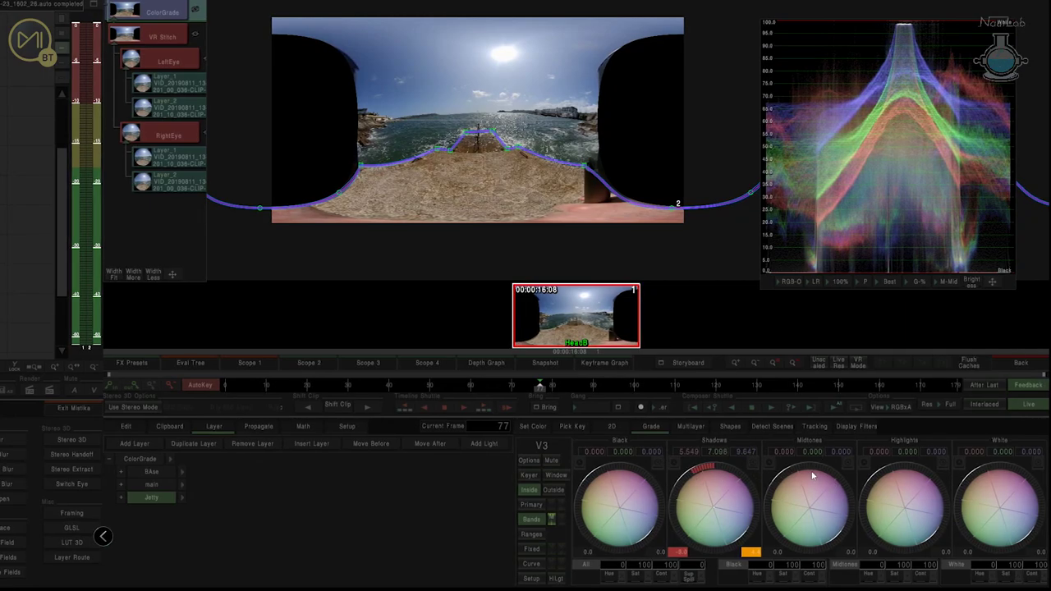
{"action": "left_click_drag", "start_coordinate": [701, 473], "coordinate": [711, 470]}
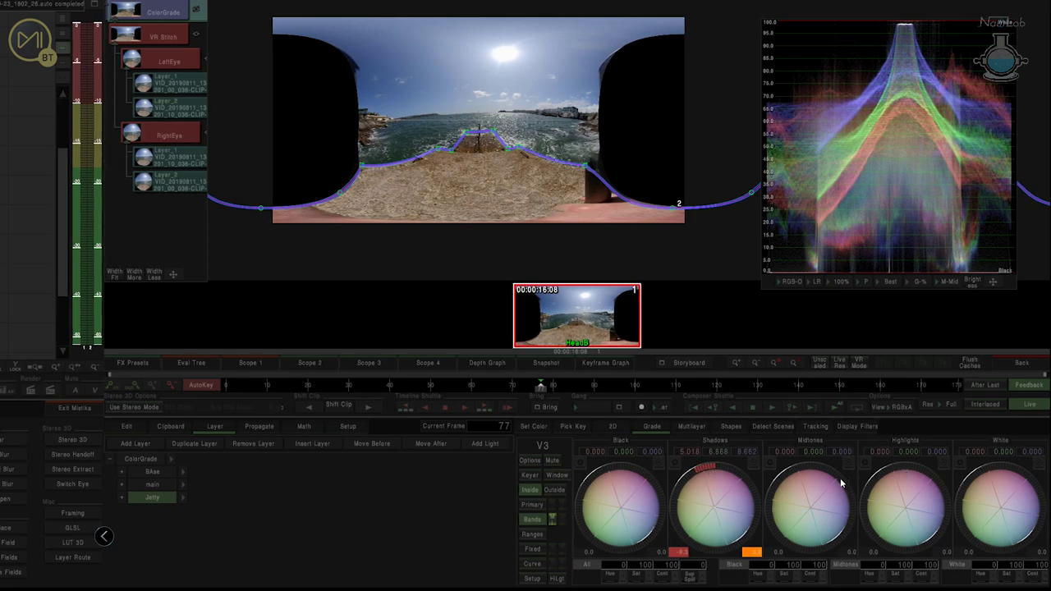
Cool the jetty's midtones to -0.933, -0.330, 1.263 and refine its shadows to 3.181, 5.620, 10.003
{"action": "mouse_move", "coordinate": [814, 504]}
{"action": "left_mouse_down"}
{"action": "mouse_move", "coordinate": [815, 516]}
{"action": "mouse_move", "coordinate": [801, 510]}
{"action": "left_mouse_up"}
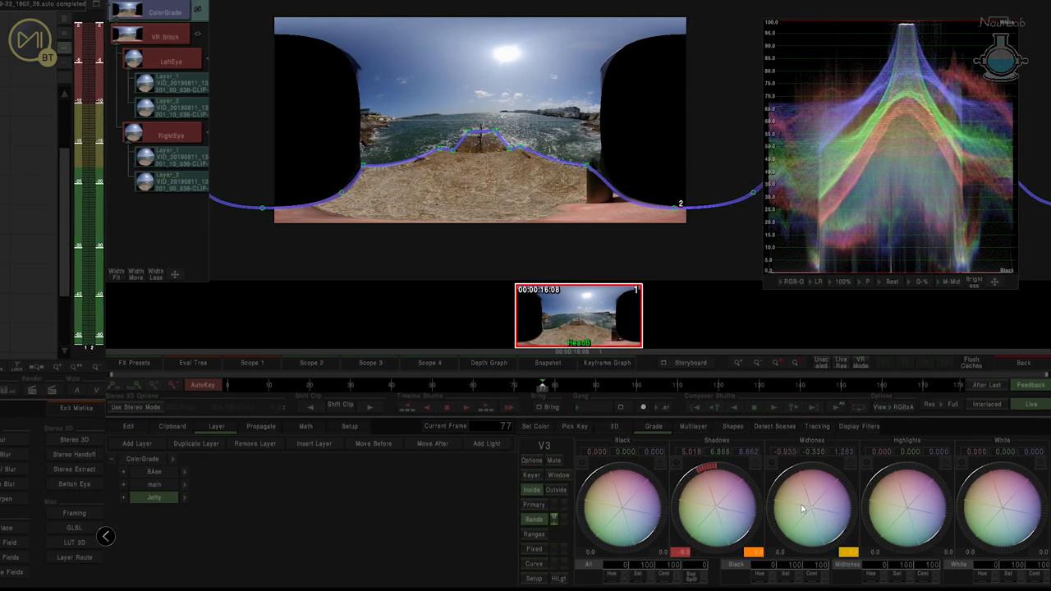
{"action": "left_click_drag", "start_coordinate": [724, 531], "coordinate": [710, 499]}
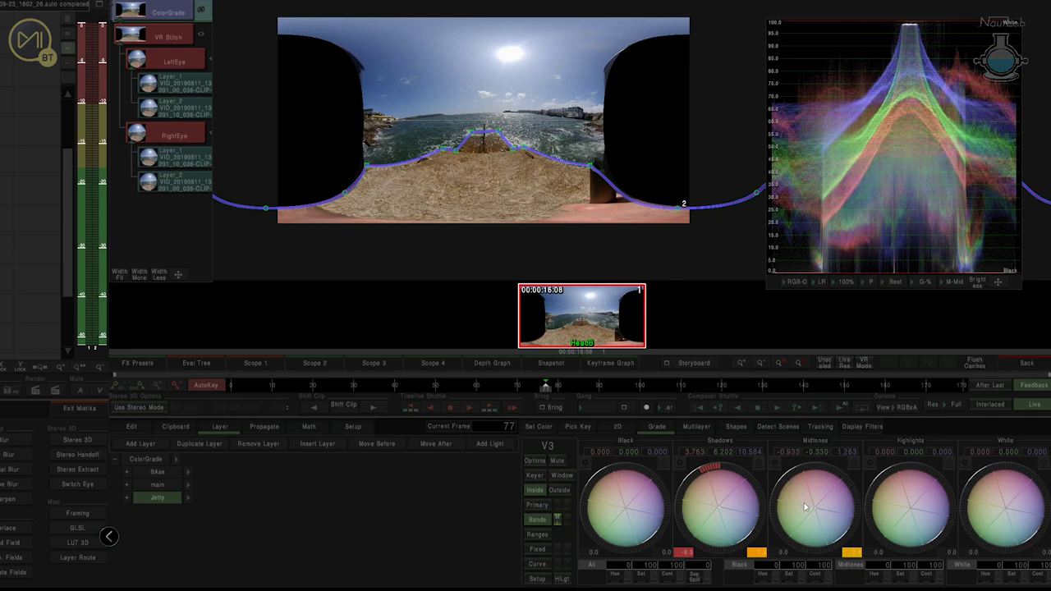
{"action": "left_click_drag", "start_coordinate": [707, 472], "coordinate": [716, 469]}
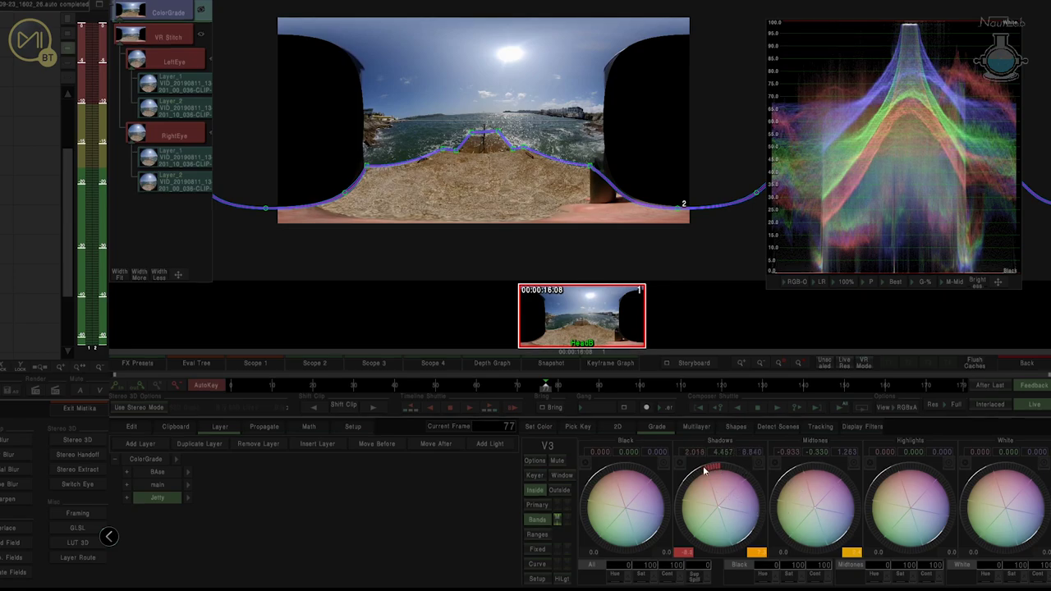
{"action": "left_click_drag", "start_coordinate": [718, 468], "coordinate": [719, 510]}
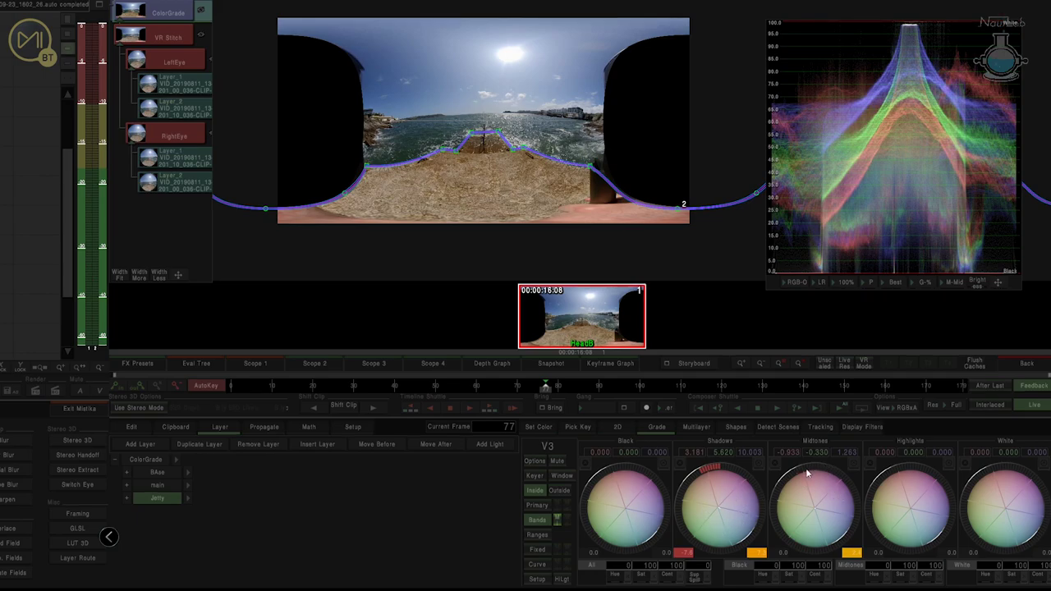
Lower the jetty's midtones to about -2.355, -1.752, -0.158 and highlights to -3.295, with the blacks shifted slightly toward blue
{"action": "mouse_move", "coordinate": [815, 470]}
{"action": "left_mouse_down"}
{"action": "mouse_move", "coordinate": [781, 473]}
{"action": "mouse_move", "coordinate": [799, 470]}
{"action": "left_mouse_up"}
{"action": "left_click_drag", "start_coordinate": [820, 465], "coordinate": [819, 466]}
{"action": "left_click_drag", "start_coordinate": [903, 467], "coordinate": [936, 460]}
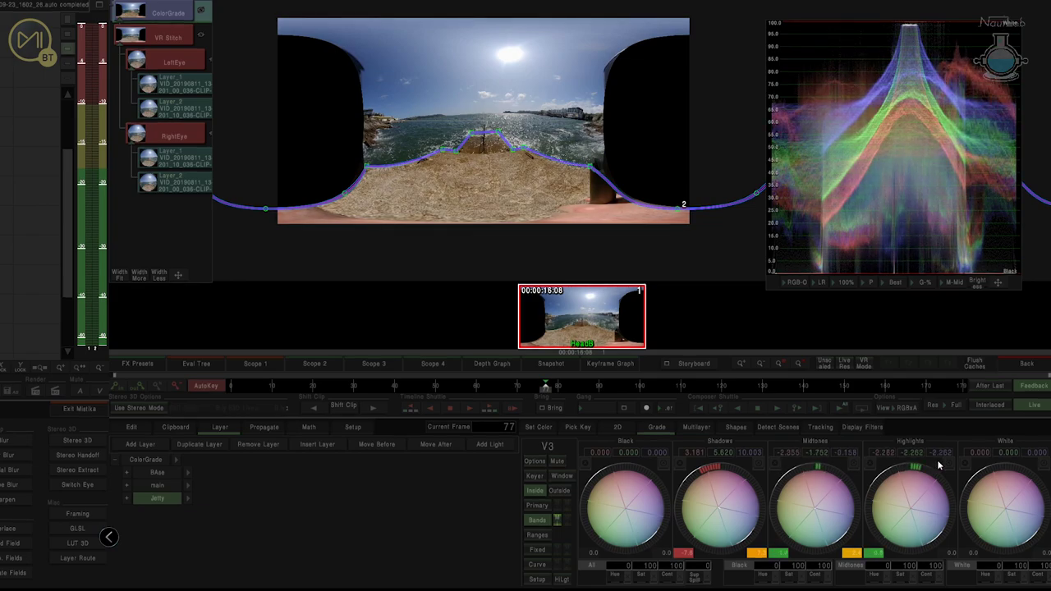
{"action": "left_click_drag", "start_coordinate": [628, 514], "coordinate": [620, 511]}
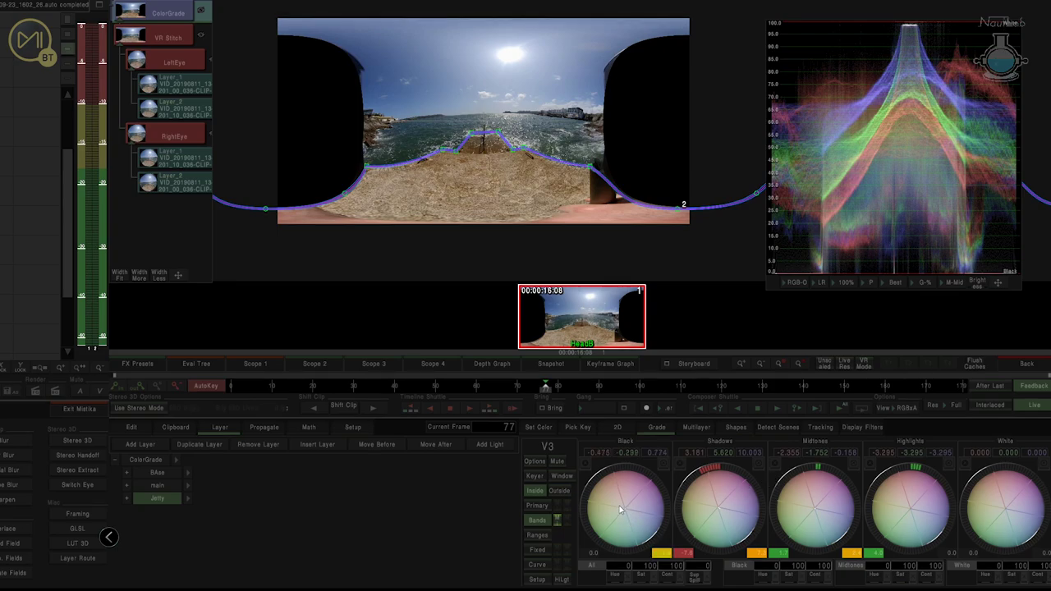
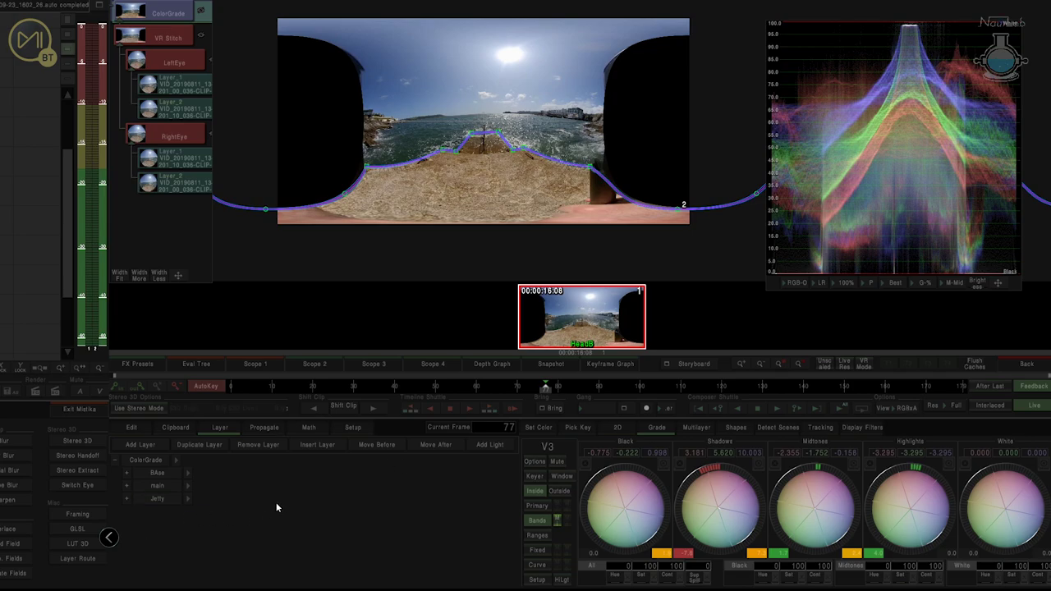
Add a new colour grade layer named Bluesea
{"action": "left_click", "coordinate": [140, 444]}
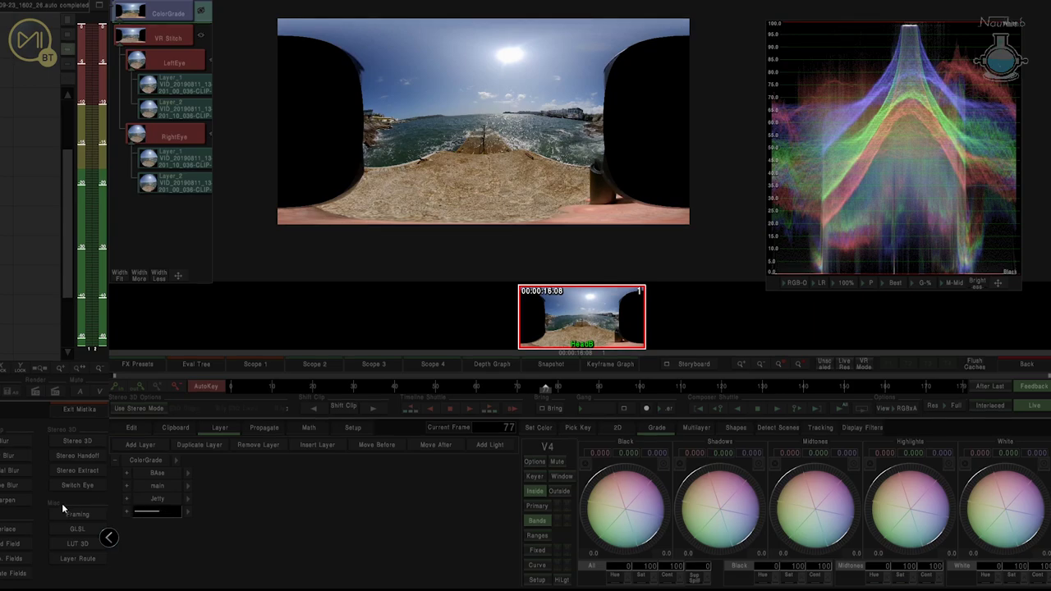
{"action": "type", "text": "Bluesea"}
{"action": "key", "text": "Return"}
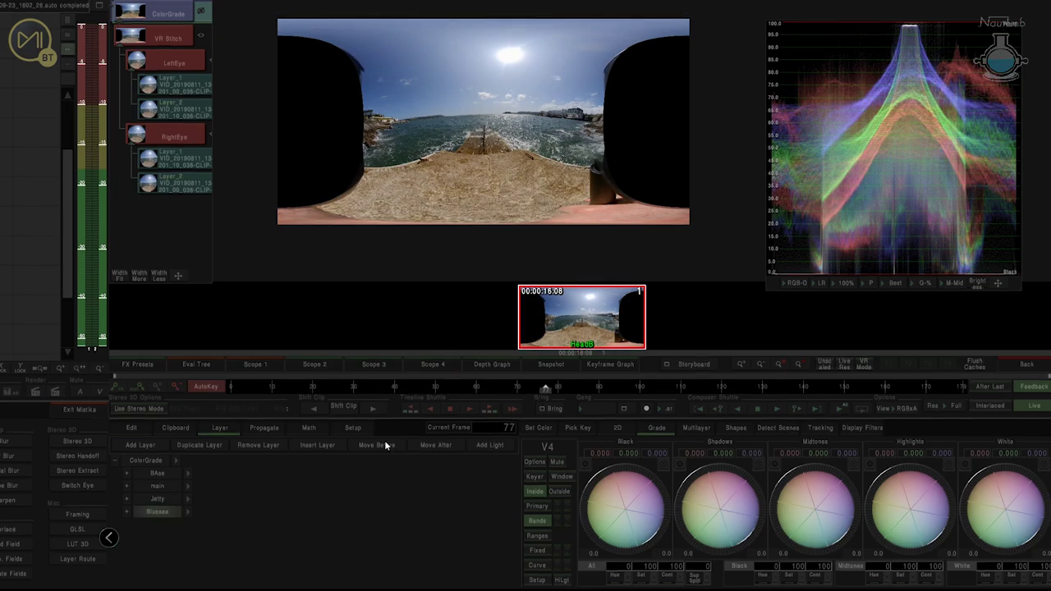
{"action": "left_click", "coordinate": [177, 509]}
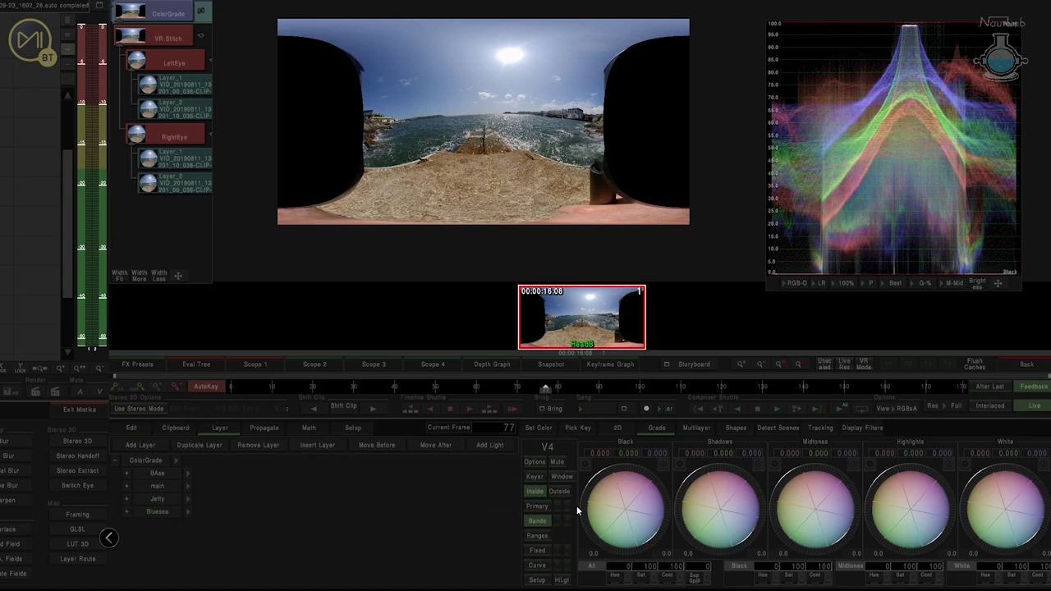
Start a 3D key on the Bluesea layer from three colour samples along the sea's horizon, with the matte highlight on
{"action": "left_click", "coordinate": [533, 476]}
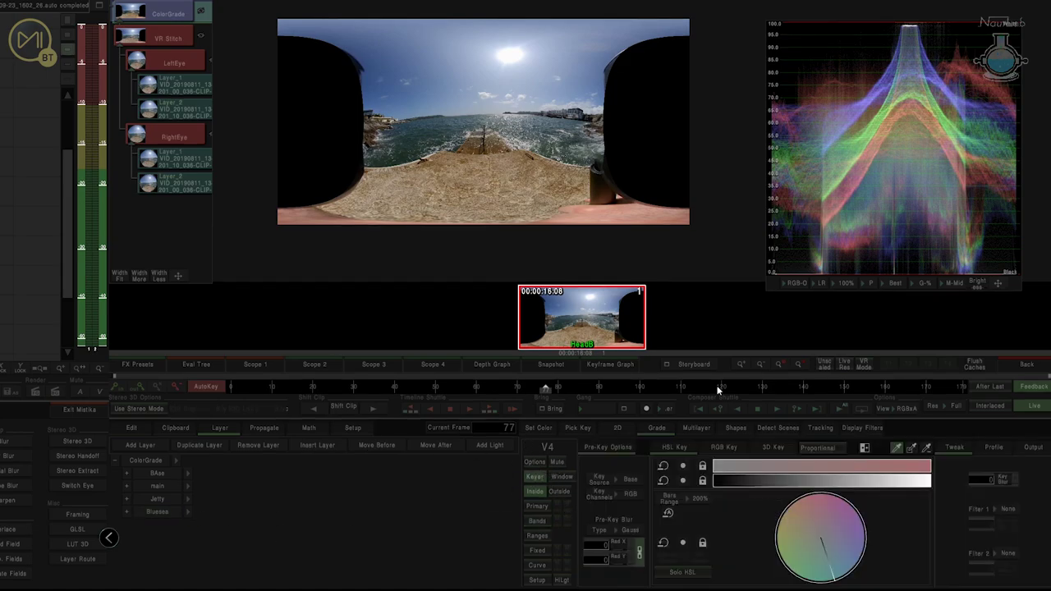
{"action": "scroll", "coordinate": [518, 156], "scroll_direction": "up", "scroll_amount": 3}
{"action": "left_click_drag", "start_coordinate": [605, 178], "coordinate": [504, 169]}
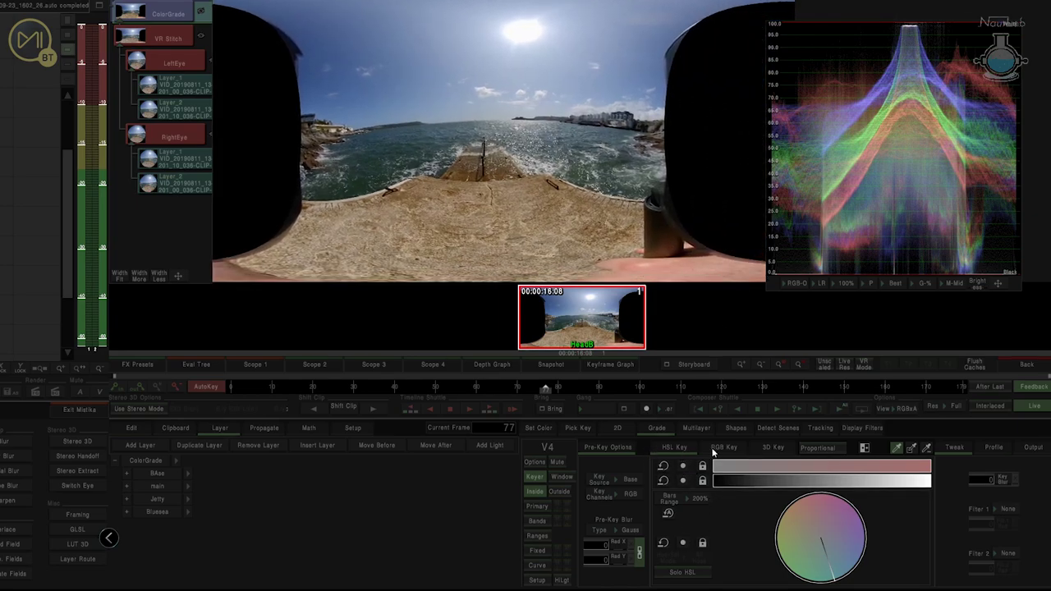
{"action": "left_click", "coordinate": [773, 448]}
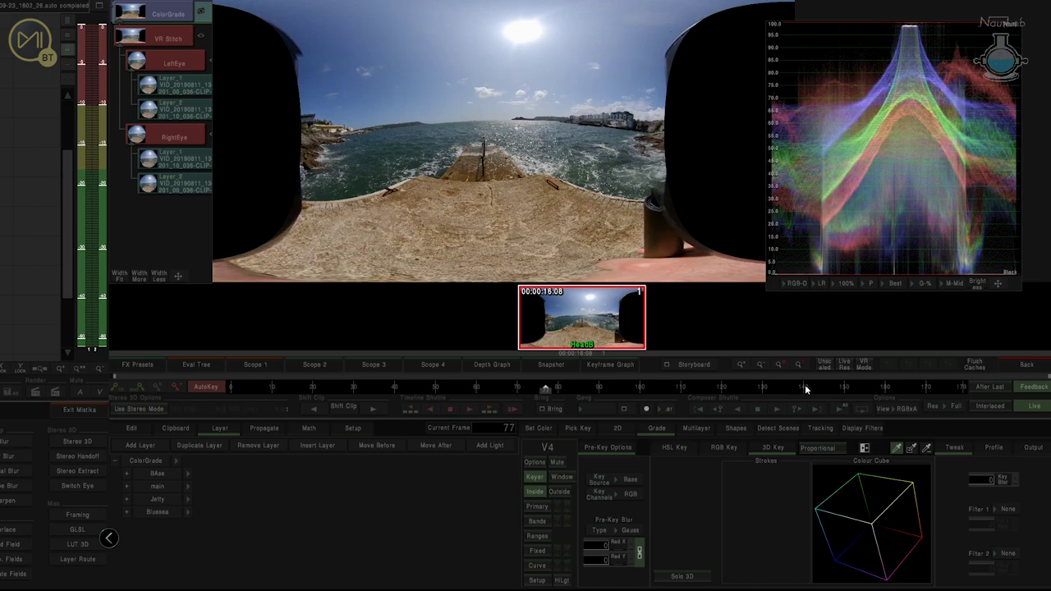
{"action": "left_click", "coordinate": [539, 127]}
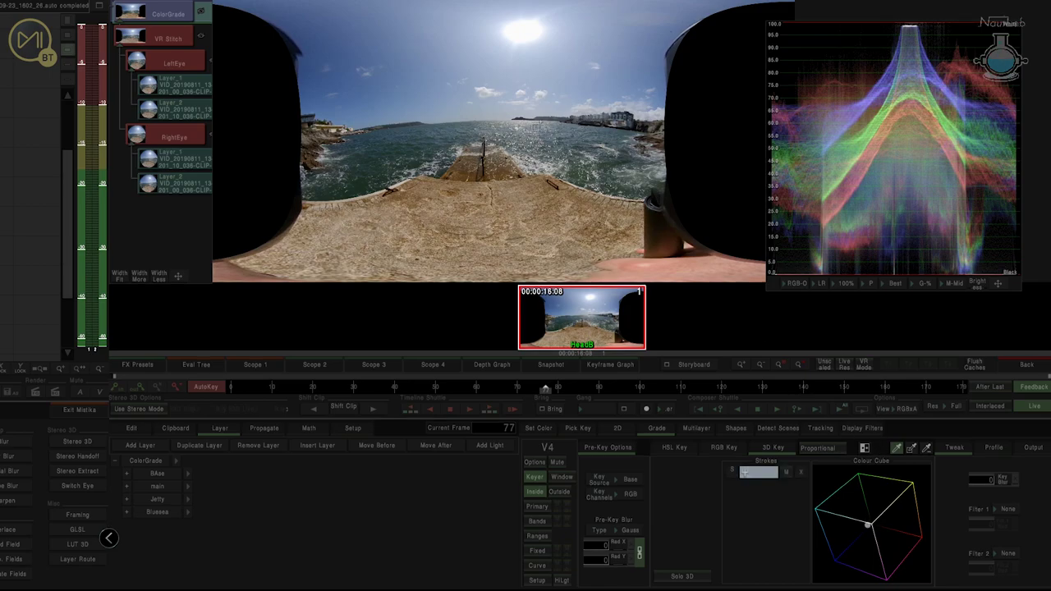
{"action": "left_click", "coordinate": [561, 579]}
{"action": "left_click", "coordinate": [456, 133]}
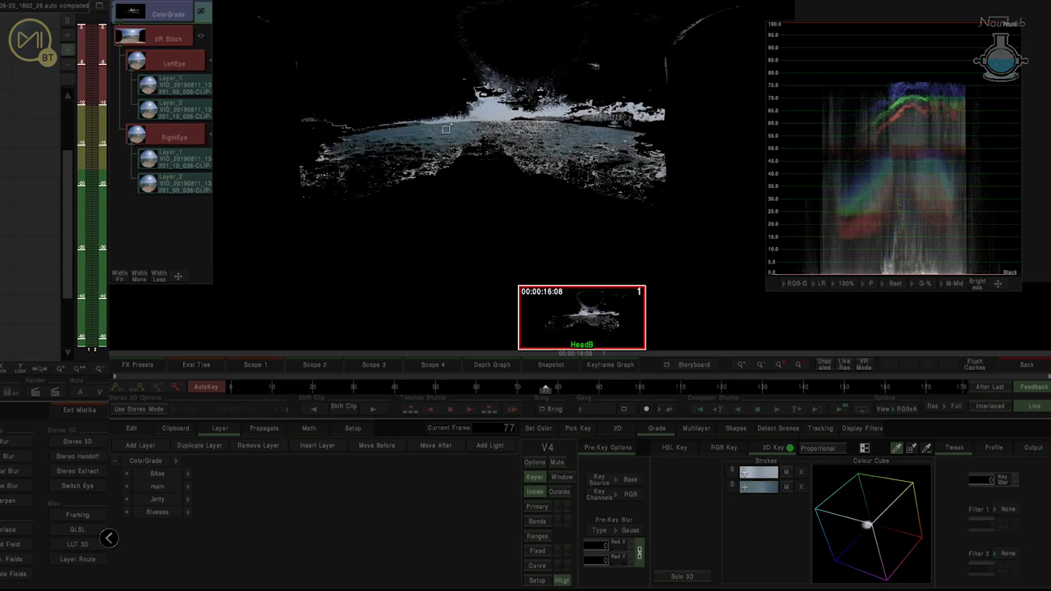
{"action": "left_click", "coordinate": [534, 132]}
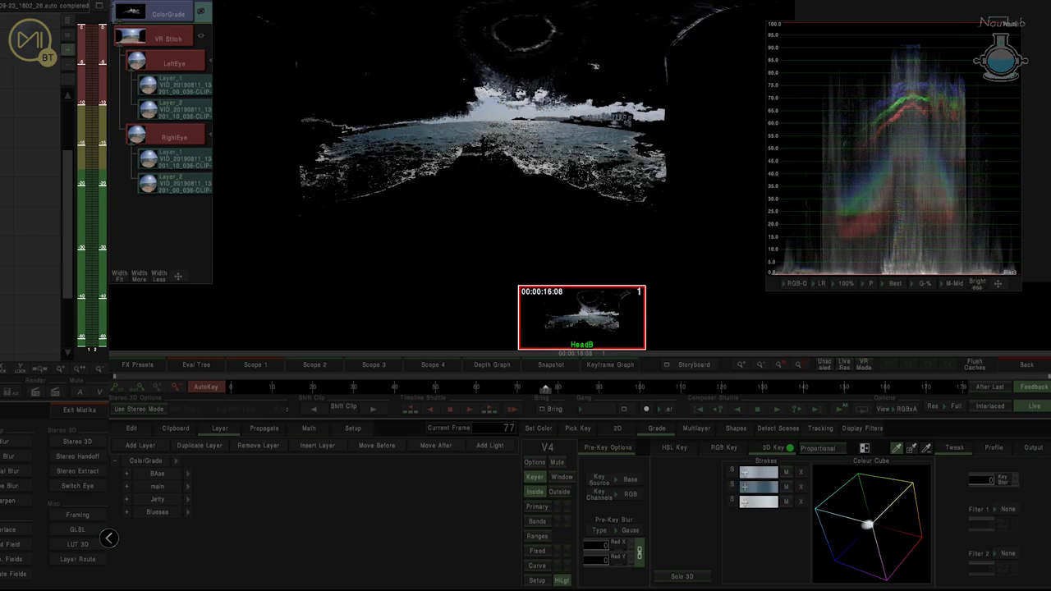
Subtract samples of the sky, clouds and buildings just above the horizon from the Bluesea 3D key
{"action": "left_click", "coordinate": [926, 447]}
{"action": "left_click", "coordinate": [479, 104]}
{"action": "left_click", "coordinate": [464, 111]}
{"action": "left_click", "coordinate": [477, 94]}
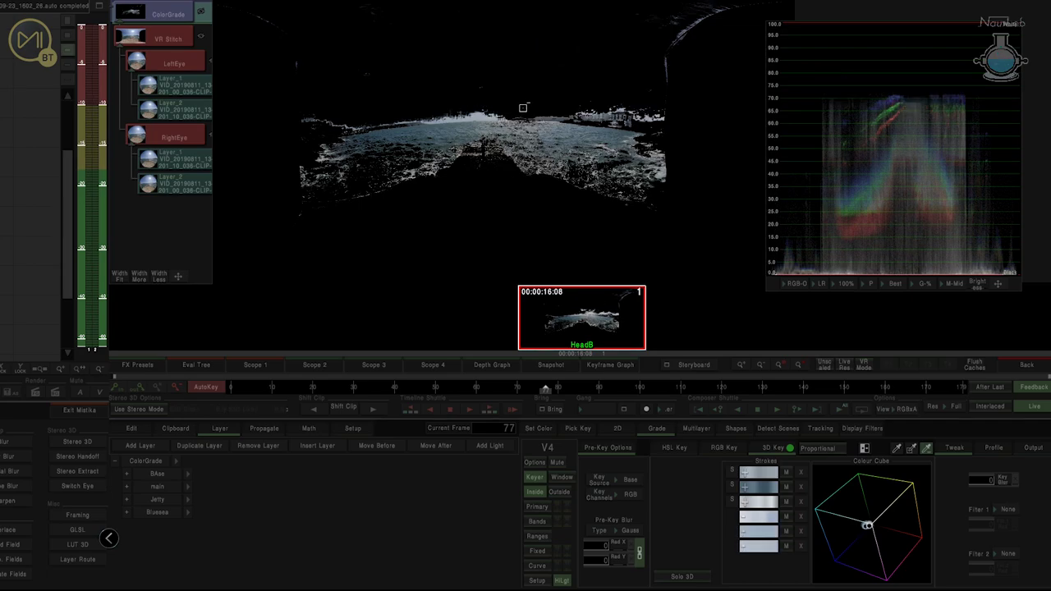
{"action": "left_click", "coordinate": [610, 112]}
{"action": "left_click", "coordinate": [574, 116]}
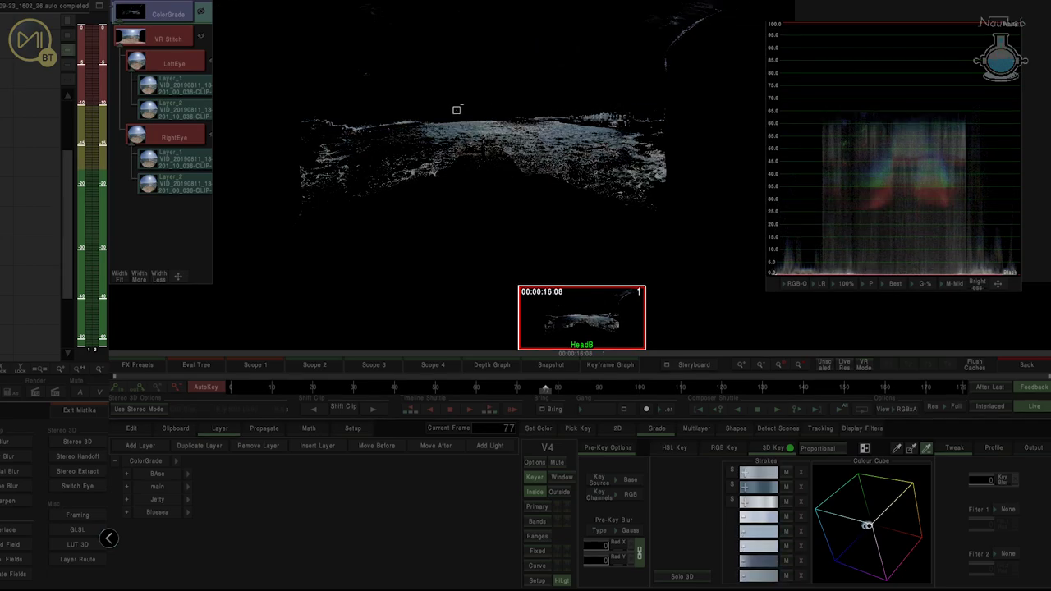
Widen the Bluesea 3D key with extra samples from the water on both sides of the jetty
{"action": "left_click", "coordinate": [911, 449]}
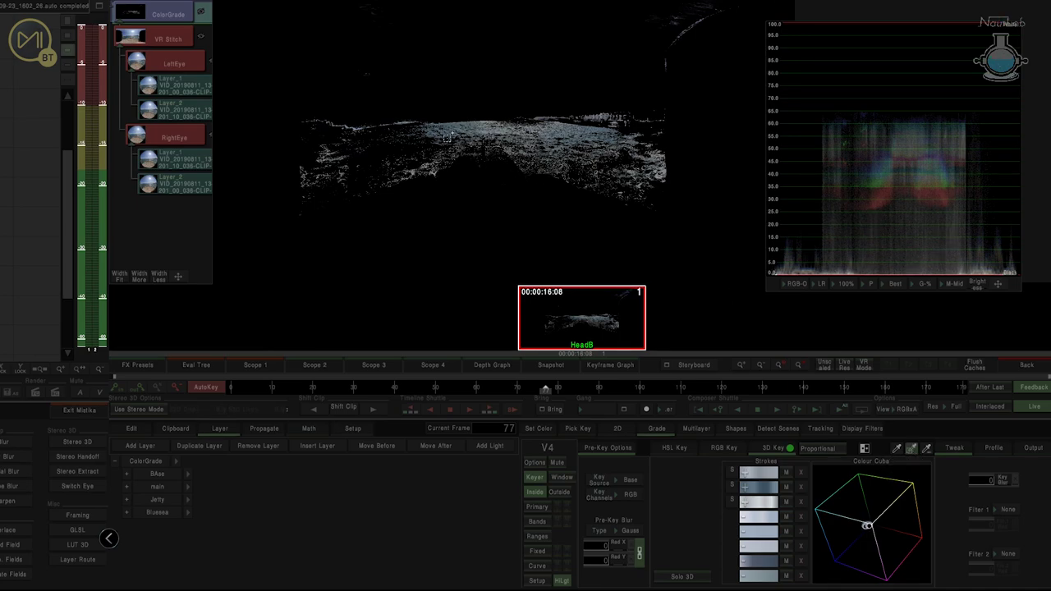
{"action": "left_click", "coordinate": [436, 141]}
{"action": "left_click", "coordinate": [418, 139]}
{"action": "left_click", "coordinate": [410, 145]}
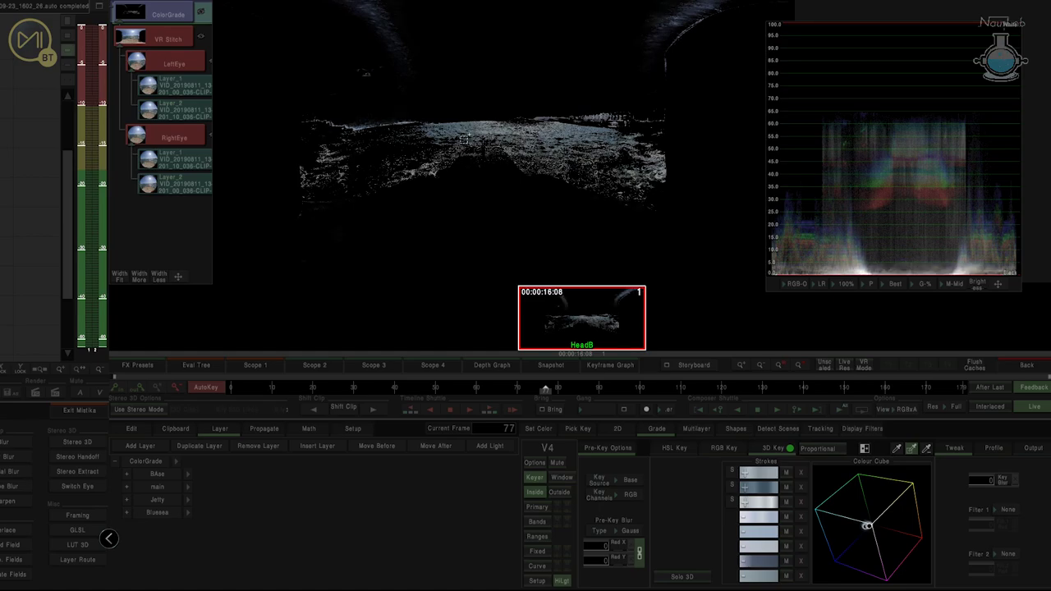
{"action": "left_click", "coordinate": [896, 449]}
{"action": "left_click_drag", "start_coordinate": [422, 145], "coordinate": [412, 134]}
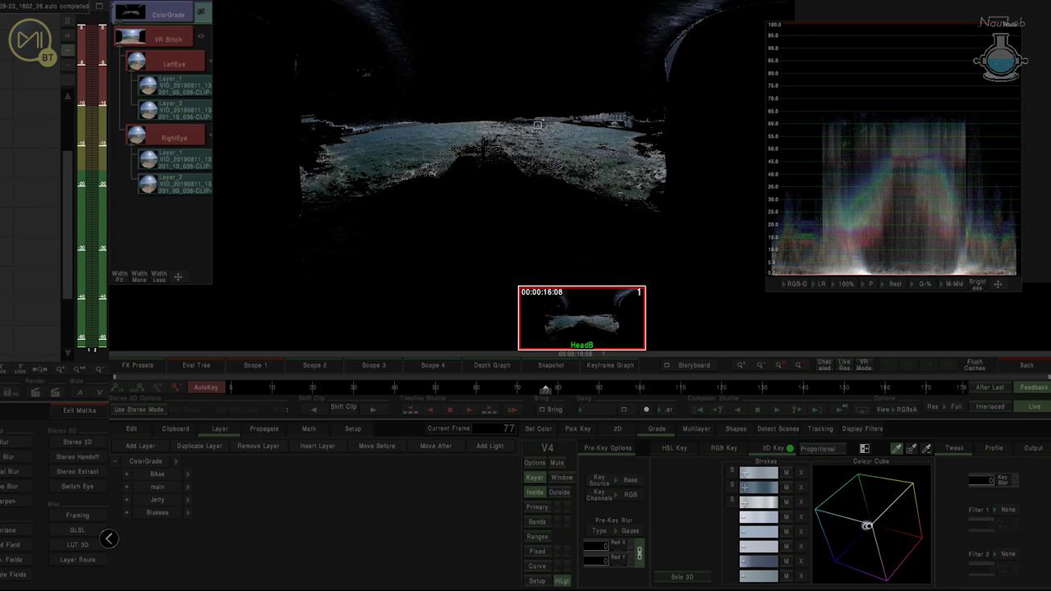
{"action": "left_click_drag", "start_coordinate": [539, 124], "coordinate": [577, 133]}
Remove the remaining clouds and waterfront buildings from the sea key with subtractive samples
{"action": "left_click", "coordinate": [926, 449]}
{"action": "left_click", "coordinate": [506, 113]}
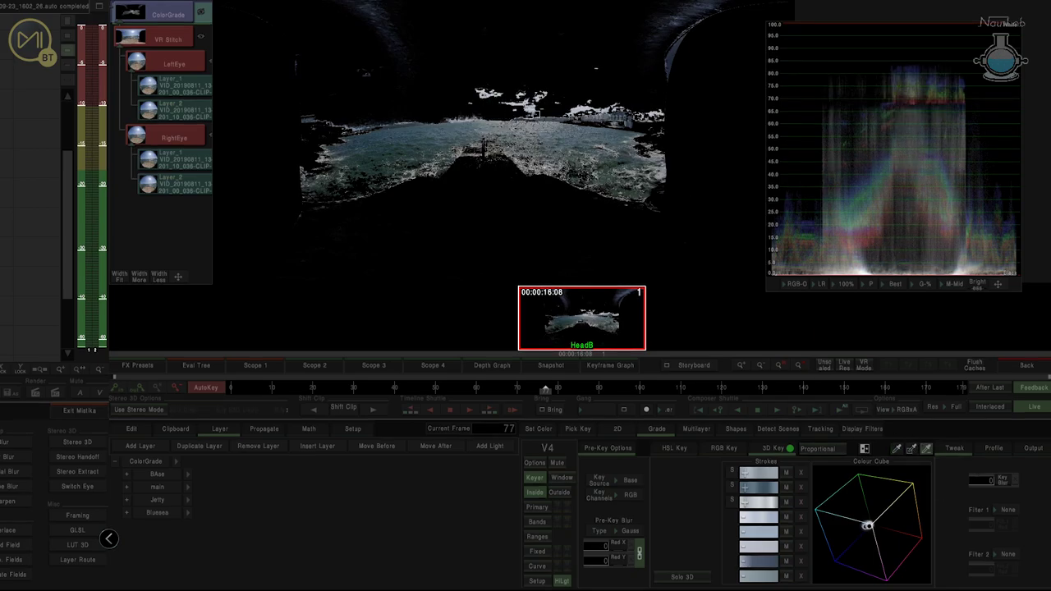
{"action": "left_click", "coordinate": [591, 109]}
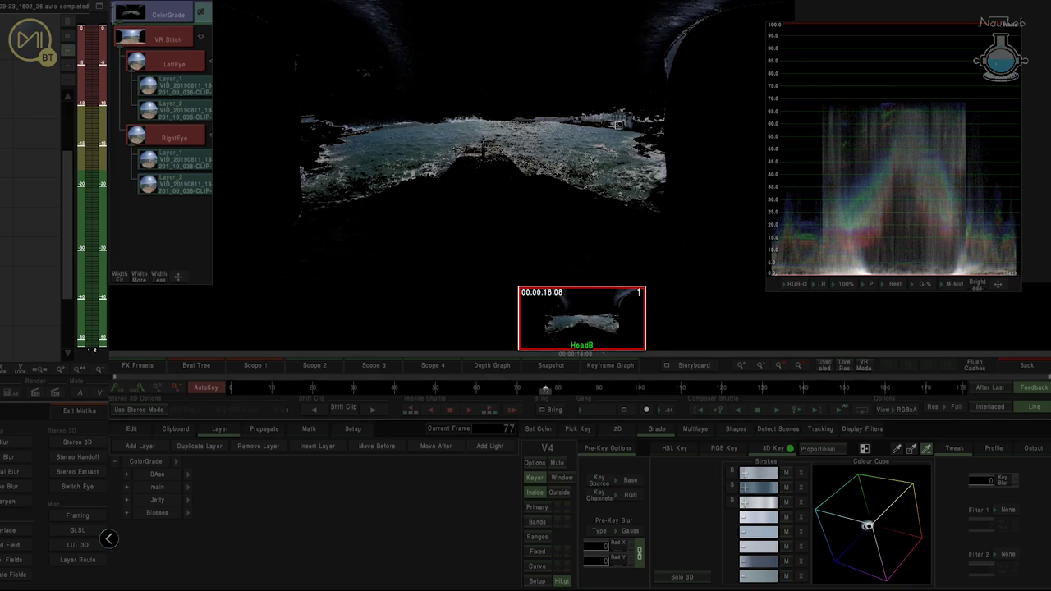
{"action": "left_click", "coordinate": [614, 120]}
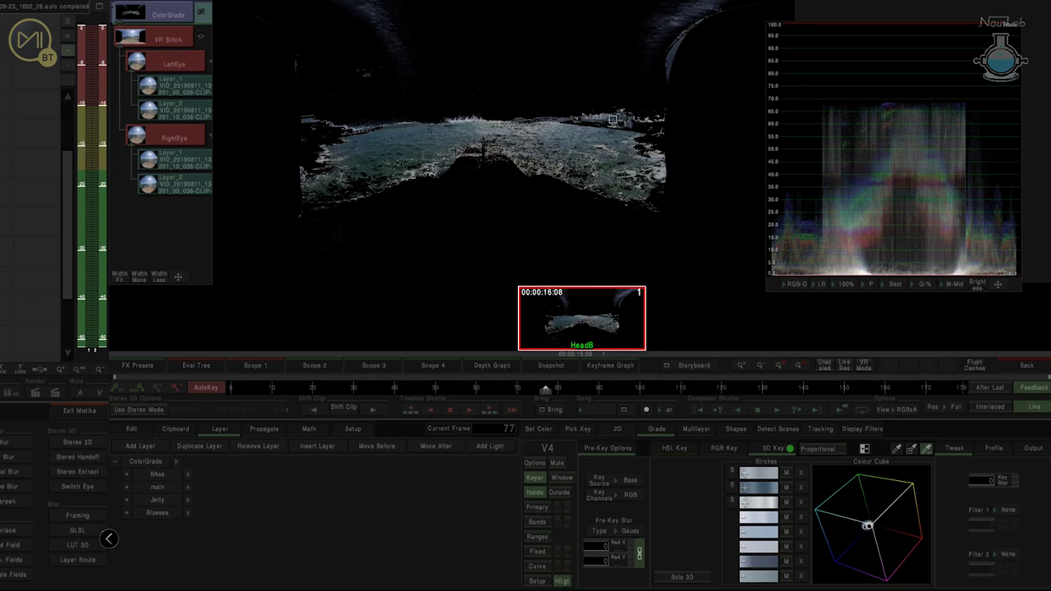
Add the bright water just below the horizon, beyond the jetty, to the sea key
{"action": "left_click", "coordinate": [896, 449]}
{"action": "left_click", "coordinate": [526, 130]}
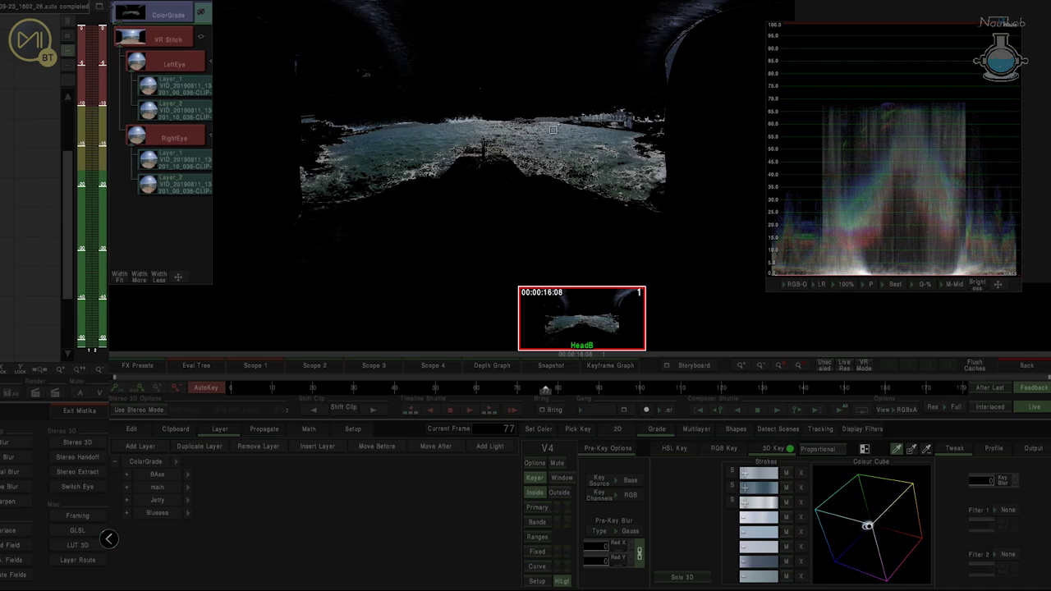
{"action": "left_click_drag", "start_coordinate": [528, 129], "coordinate": [519, 128]}
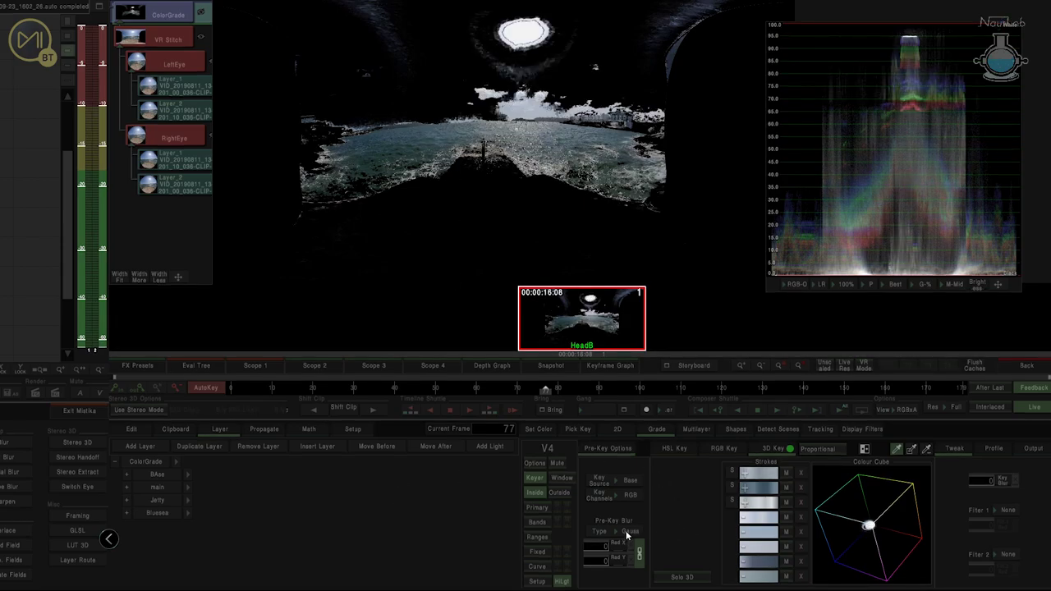
Set the view to RGB and draw a smooth, closed freeform window shape around the sea to limit the Bluesea key
{"action": "left_click", "coordinate": [561, 477]}
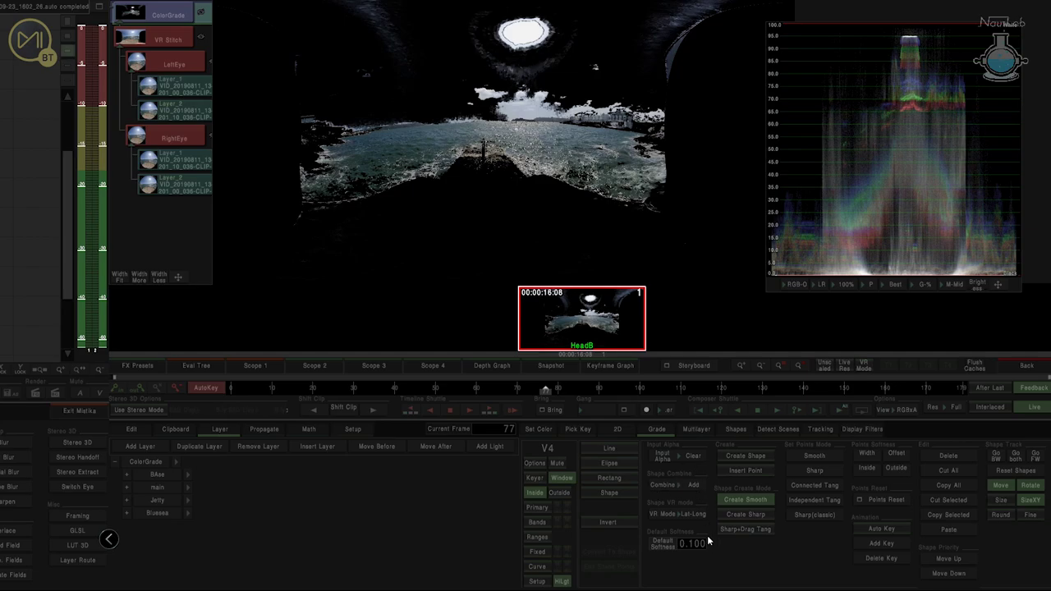
{"action": "left_click", "coordinate": [742, 453]}
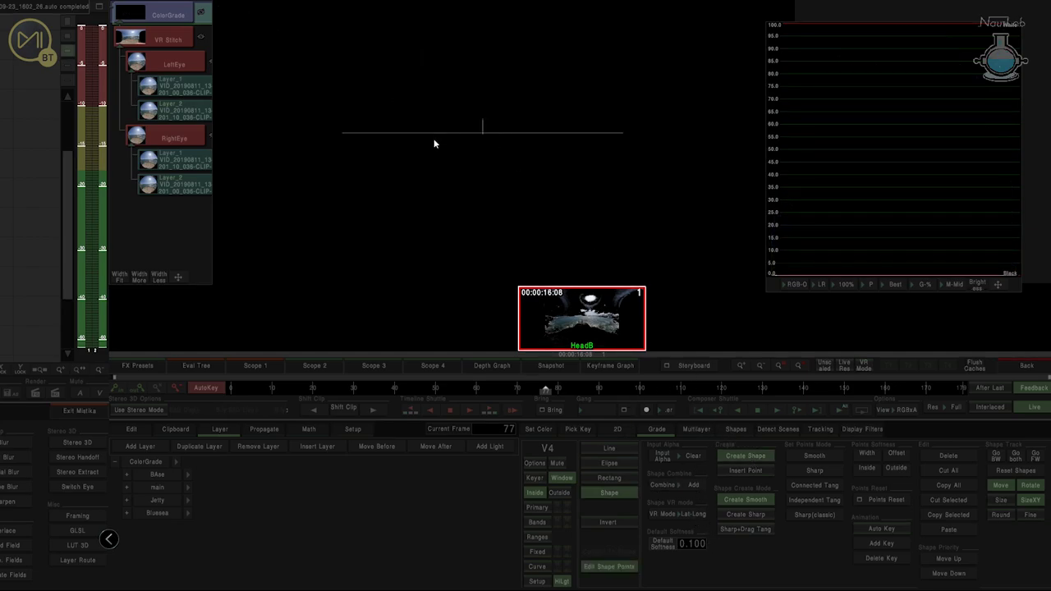
{"action": "left_click", "coordinate": [906, 409]}
{"action": "left_click", "coordinate": [897, 321]}
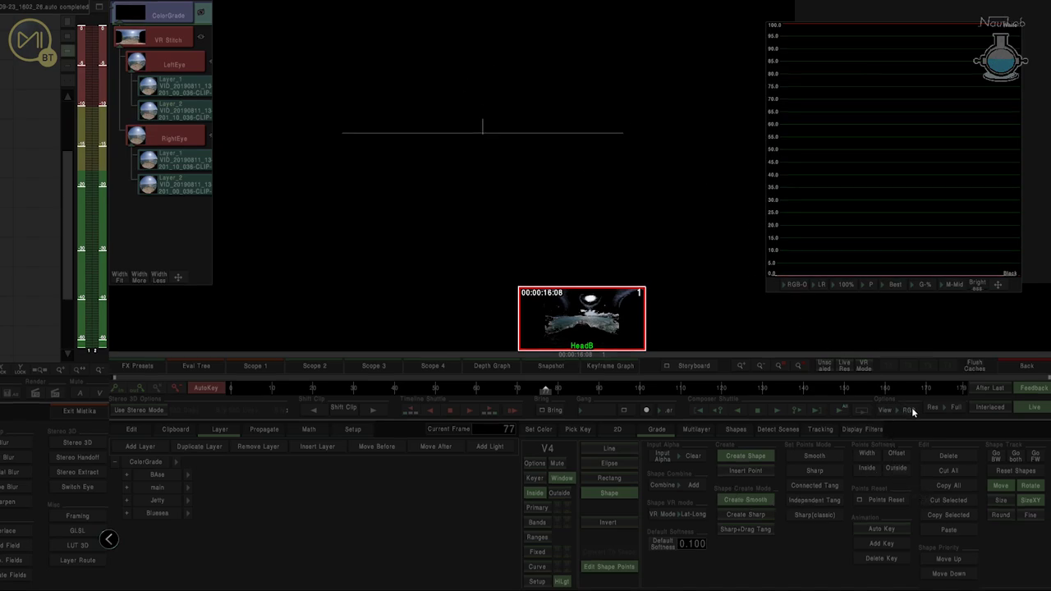
{"action": "left_click", "coordinate": [414, 96]}
{"action": "left_click", "coordinate": [353, 113]}
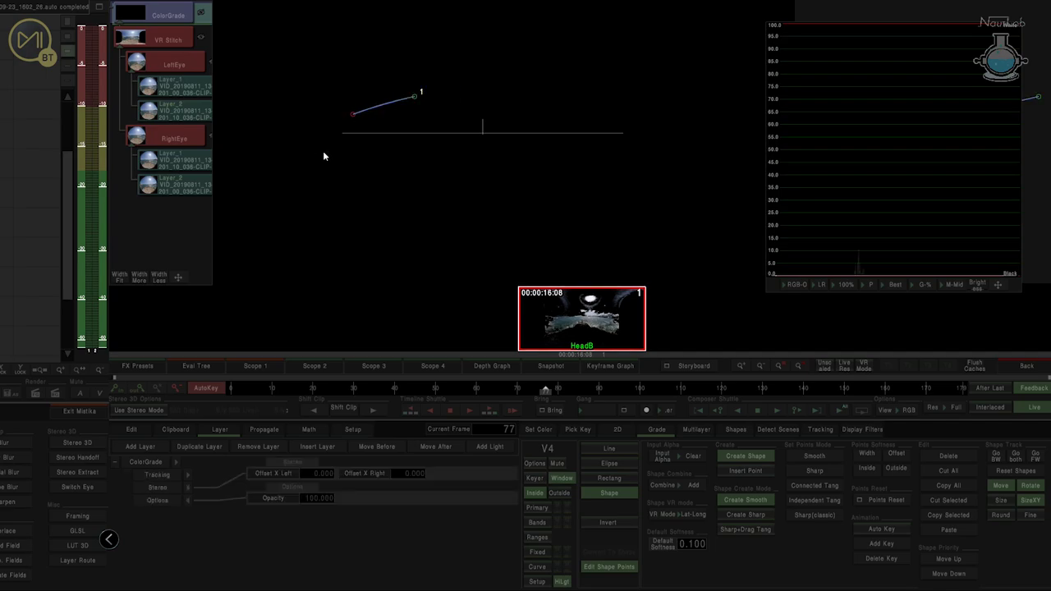
{"action": "left_click", "coordinate": [323, 150]}
{"action": "left_click", "coordinate": [385, 169]}
{"action": "left_click", "coordinate": [432, 155]}
{"action": "left_click", "coordinate": [477, 165]}
{"action": "left_click", "coordinate": [540, 183]}
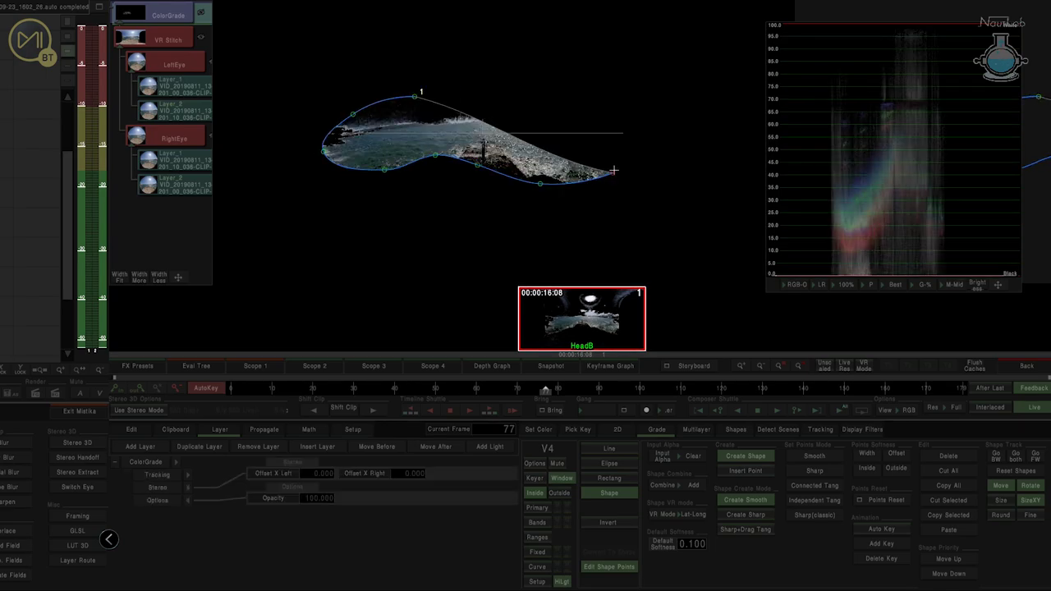
{"action": "left_click", "coordinate": [615, 167]}
{"action": "left_click", "coordinate": [636, 115]}
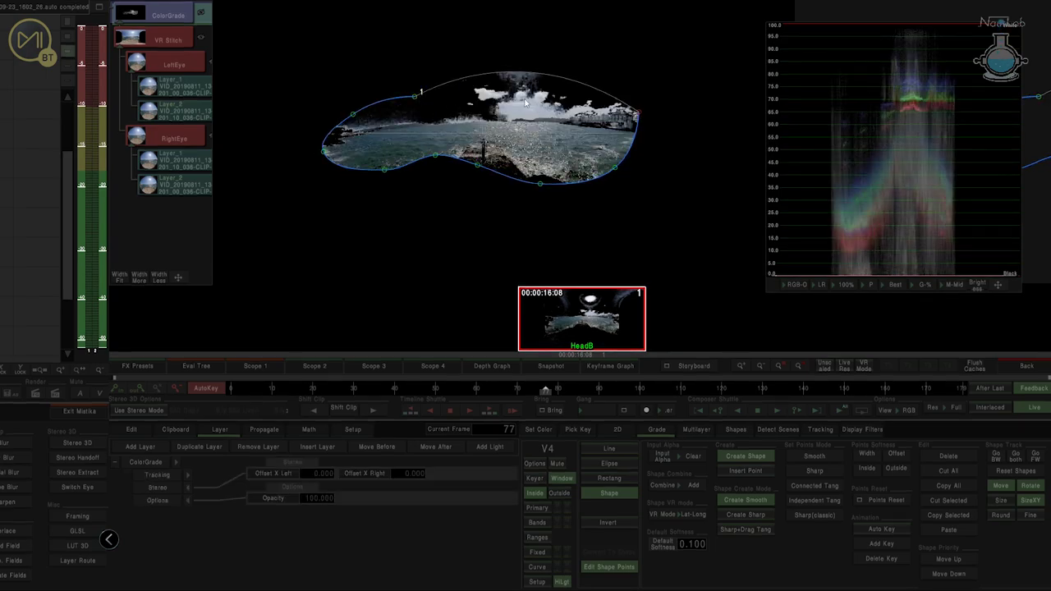
{"action": "left_click", "coordinate": [415, 97]}
Reshape the window into a narrow arc over the sea, following the horizon and excluding the sky and jetty
{"action": "left_click_drag", "start_coordinate": [416, 96], "coordinate": [436, 119]}
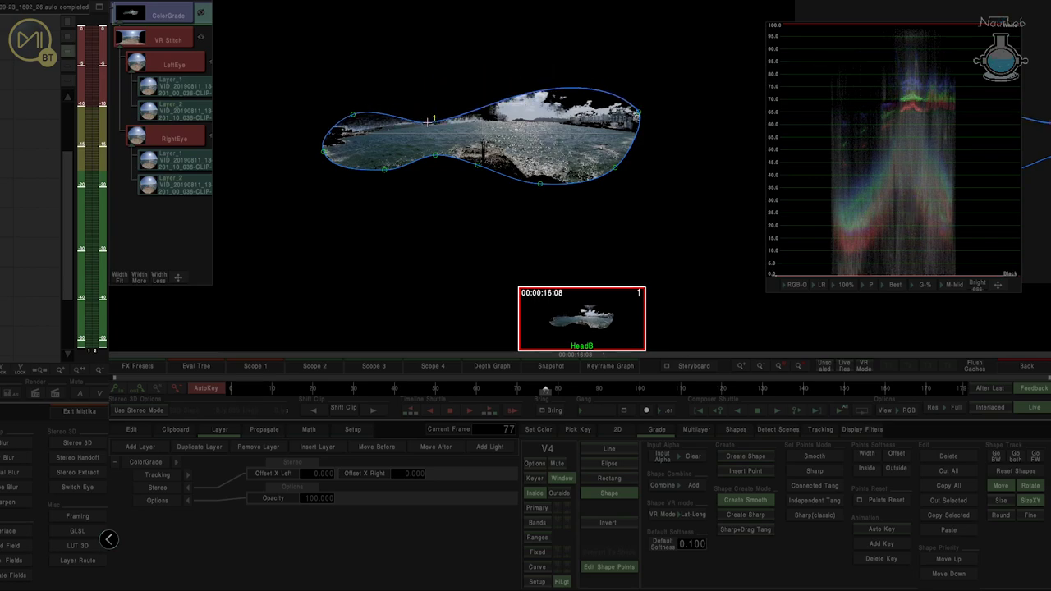
{"action": "left_click_drag", "start_coordinate": [636, 112], "coordinate": [641, 142]}
{"action": "left_click_drag", "start_coordinate": [353, 114], "coordinate": [332, 156]}
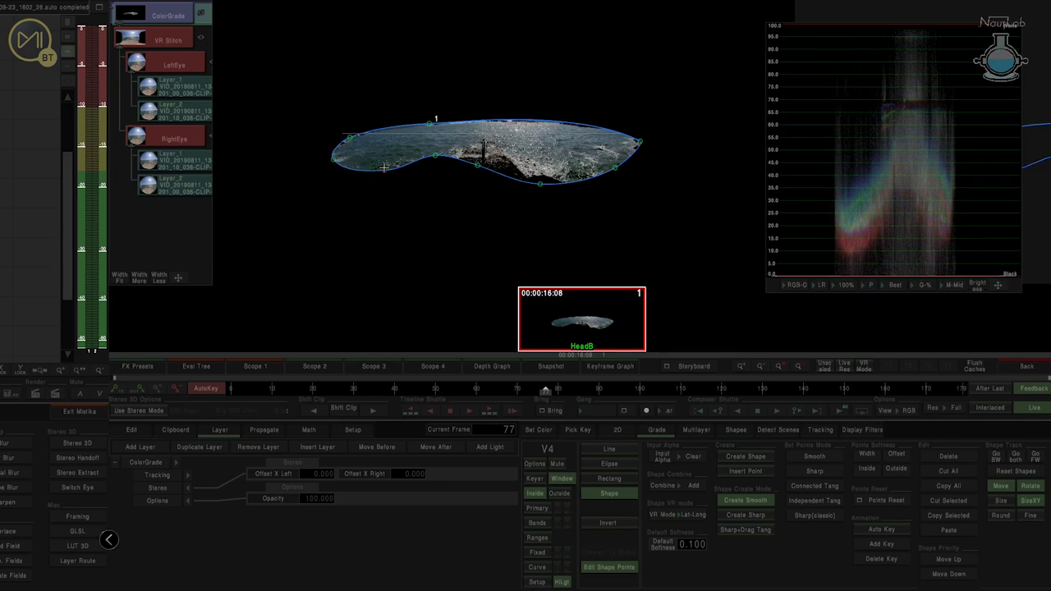
{"action": "left_click_drag", "start_coordinate": [435, 155], "coordinate": [484, 129]}
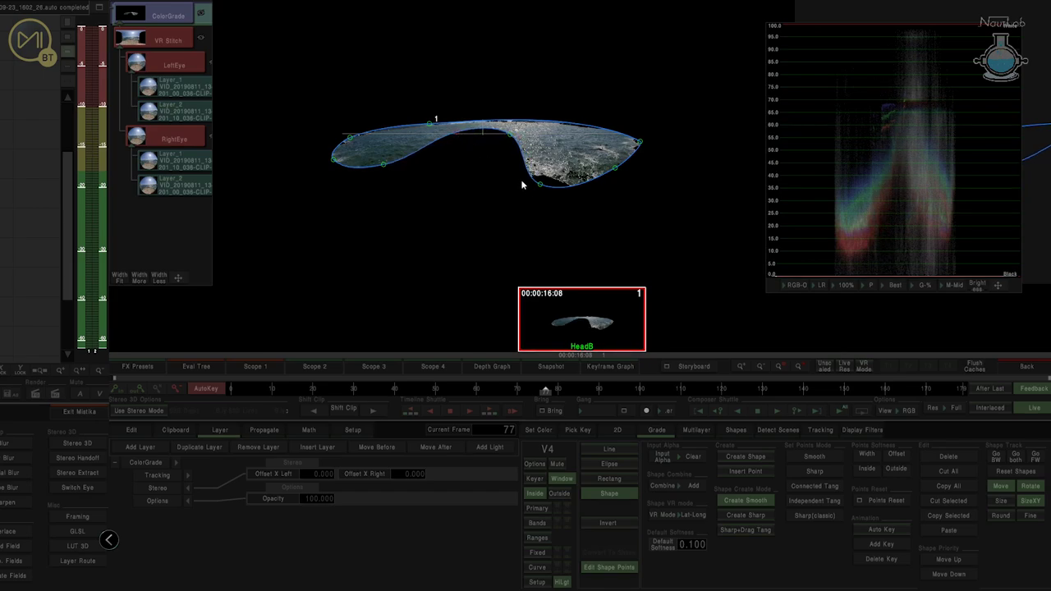
{"action": "left_click_drag", "start_coordinate": [540, 179], "coordinate": [621, 134]}
{"action": "left_click_drag", "start_coordinate": [382, 166], "coordinate": [362, 135]}
Select all points of the sea window and increase their softness width slightly
{"action": "left_click_drag", "start_coordinate": [274, 106], "coordinate": [711, 216]}
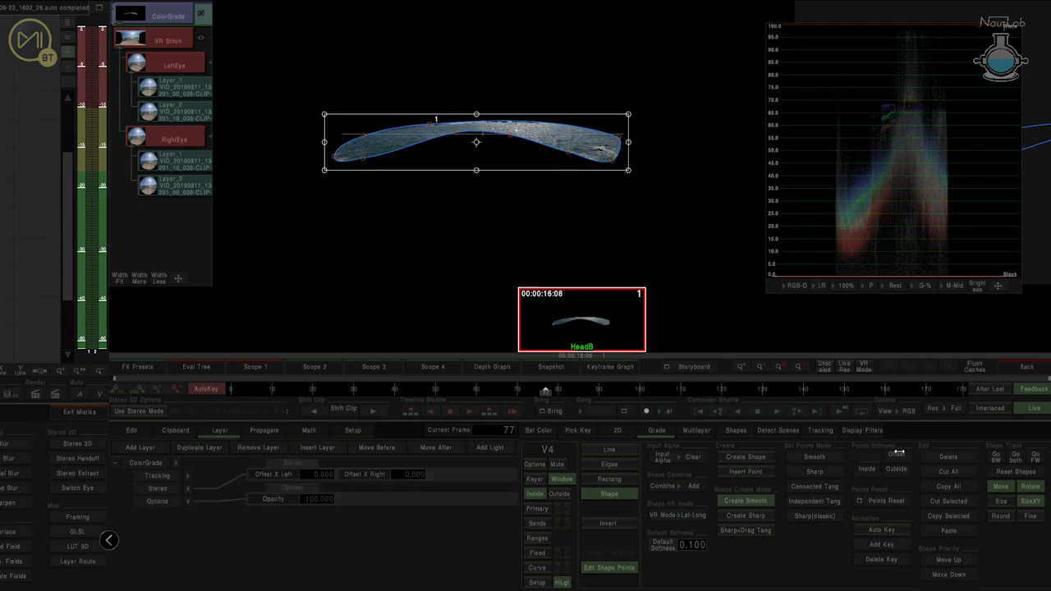
{"action": "left_click", "coordinate": [866, 454]}
{"action": "left_click_drag", "start_coordinate": [945, 457], "coordinate": [946, 456]}
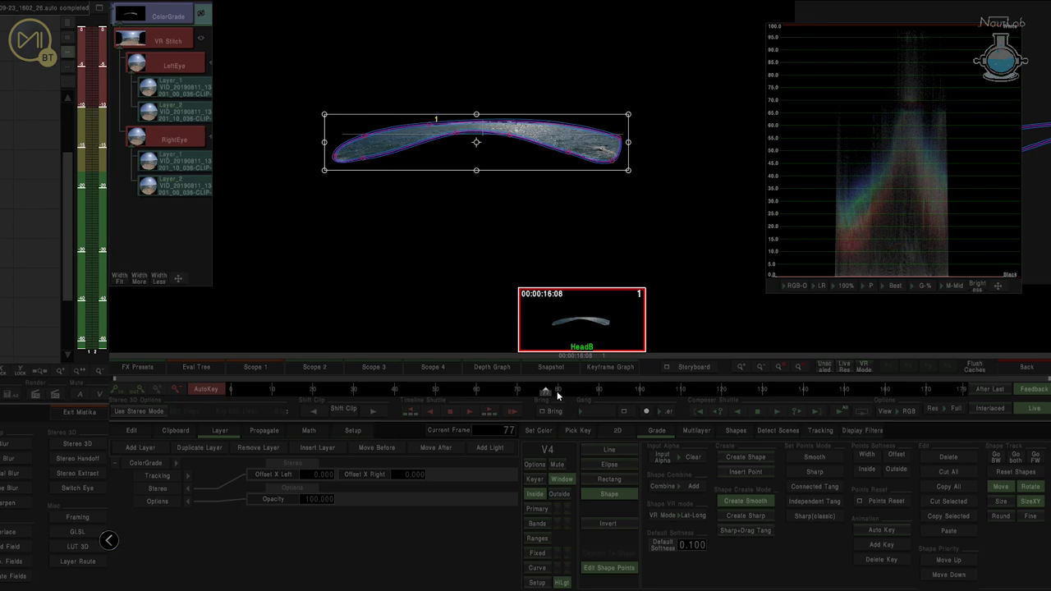
At frame 0, add a key sample from the sea left of the jetty and turn off the matte highlight
{"action": "left_click_drag", "start_coordinate": [486, 392], "coordinate": [107, 388]}
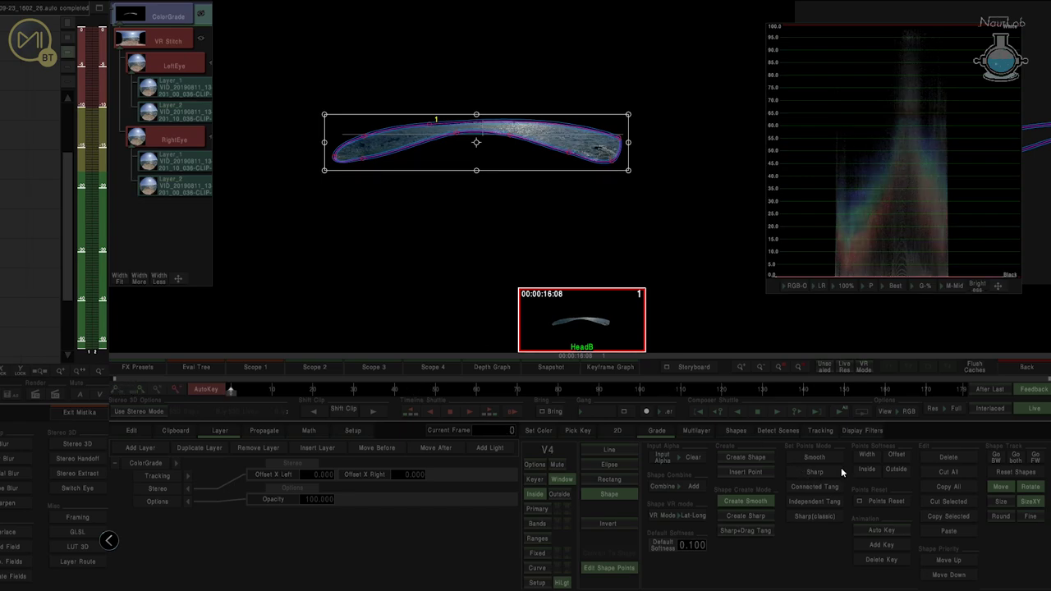
{"action": "left_click", "coordinate": [534, 479]}
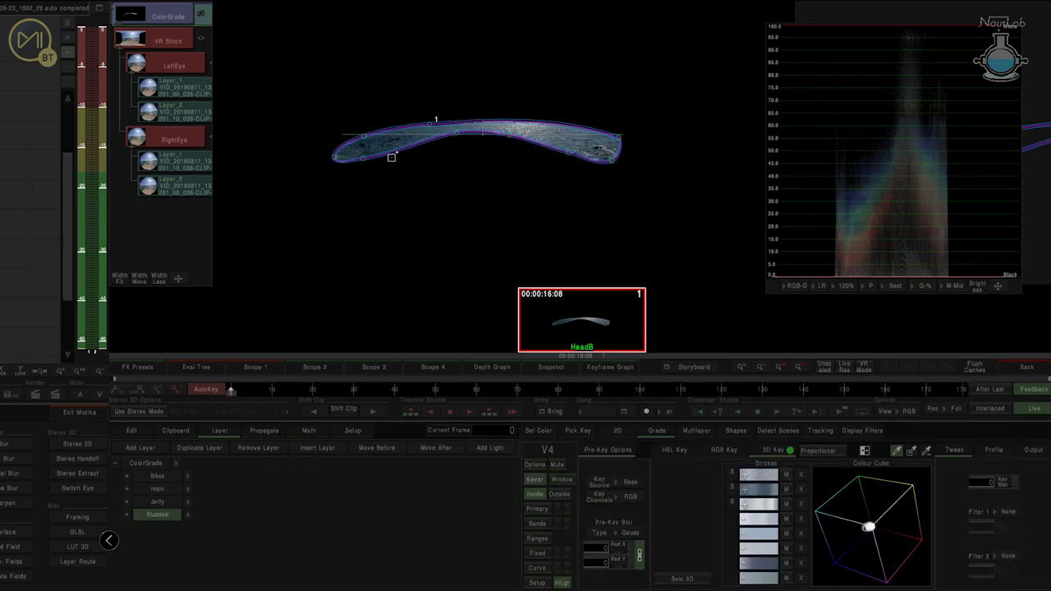
{"action": "left_click", "coordinate": [900, 451]}
{"action": "left_click", "coordinate": [383, 144]}
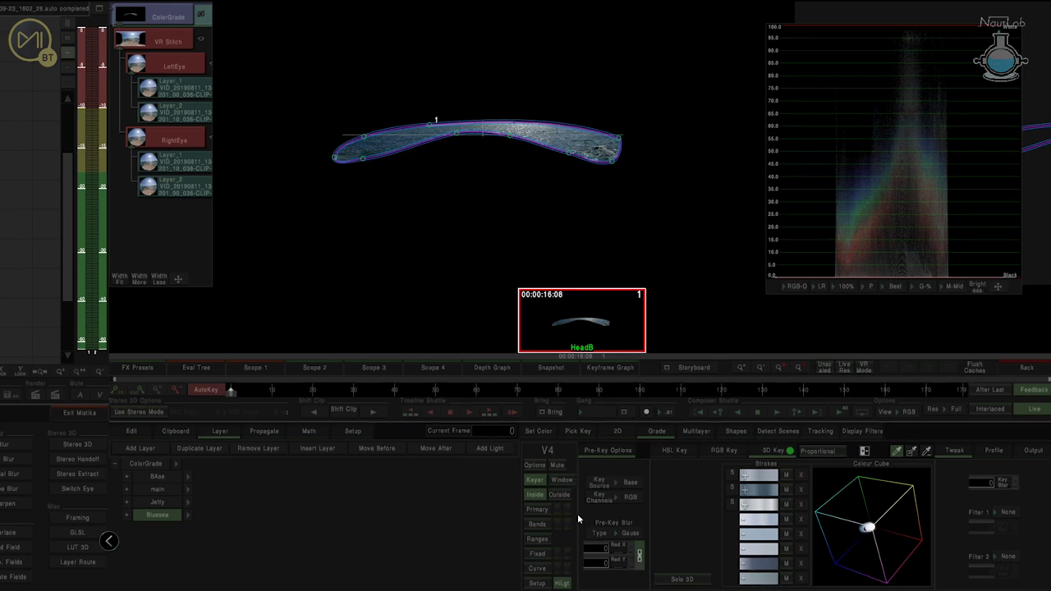
{"action": "left_click", "coordinate": [562, 584]}
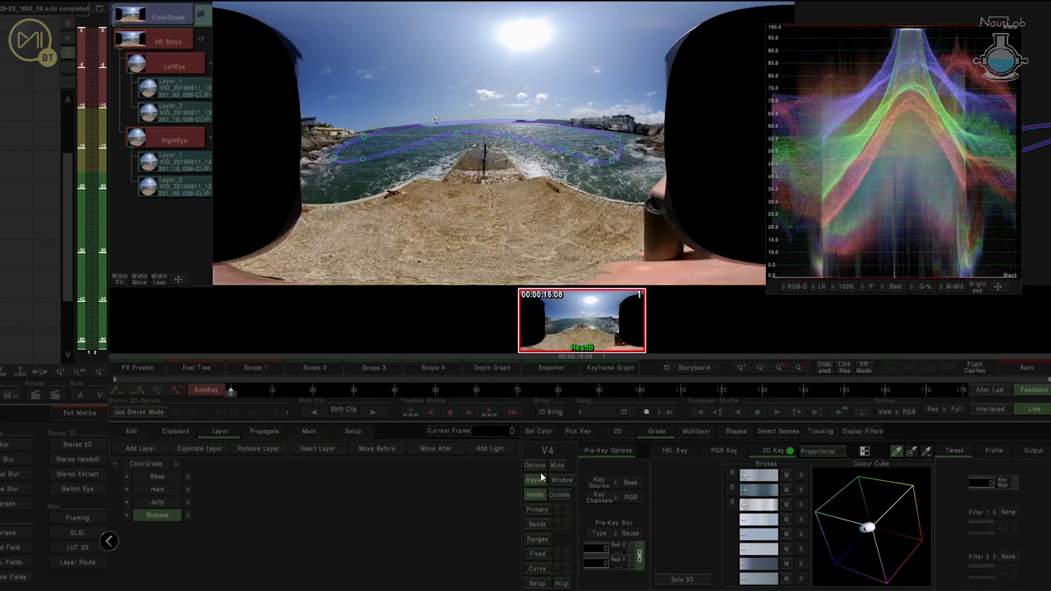
Tune Bluesea's fixed colour bands: lower the cyan hue slider, raise cyan and blue saturation, and lower cyan luminance slightly
{"action": "left_click", "coordinate": [534, 554]}
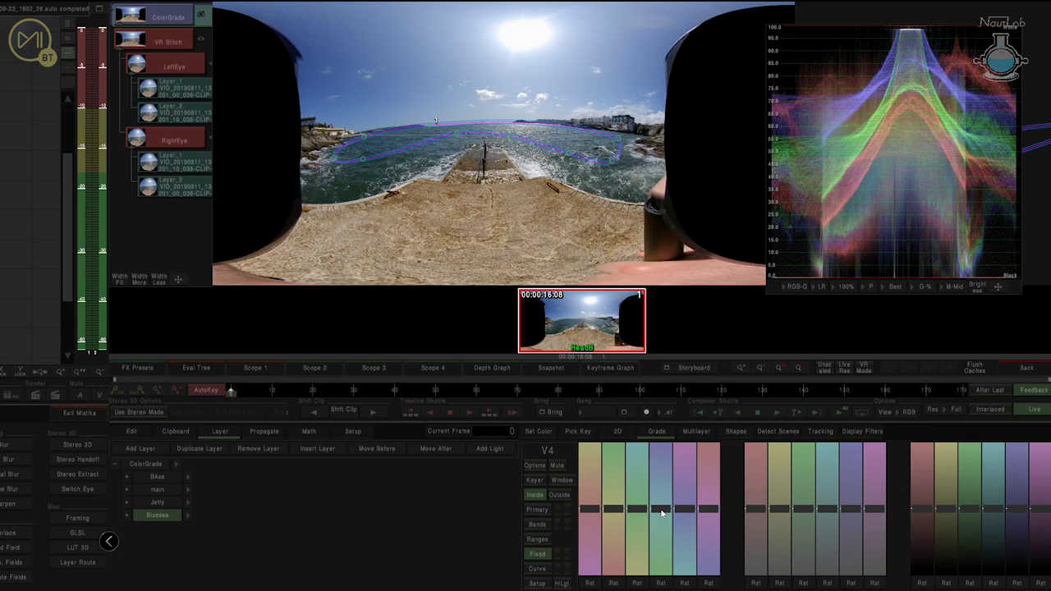
{"action": "left_click_drag", "start_coordinate": [661, 514], "coordinate": [660, 518]}
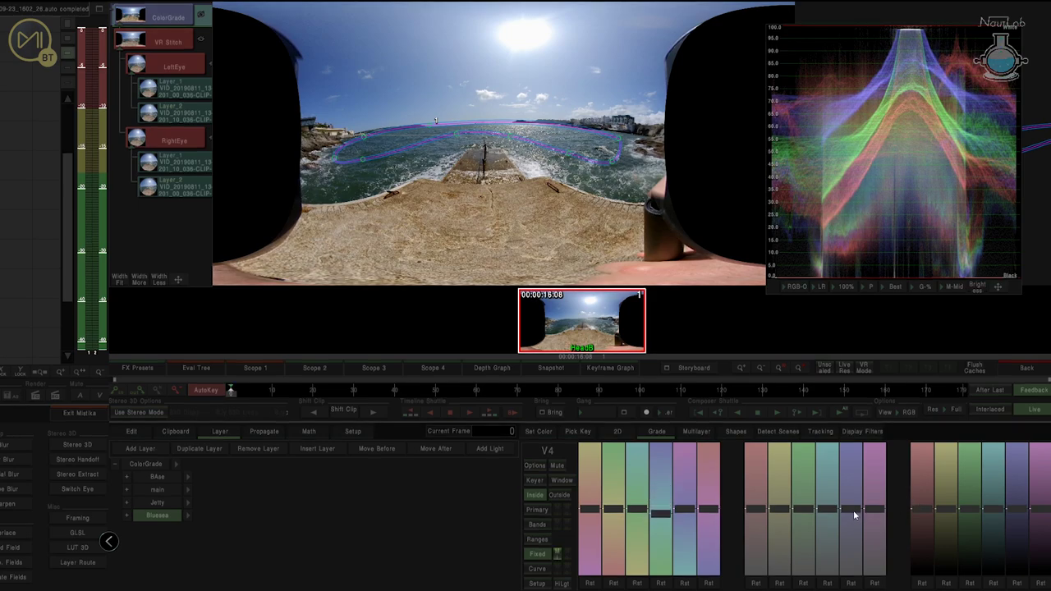
{"action": "left_click_drag", "start_coordinate": [828, 512], "coordinate": [826, 500]}
{"action": "left_click_drag", "start_coordinate": [992, 511], "coordinate": [989, 497]}
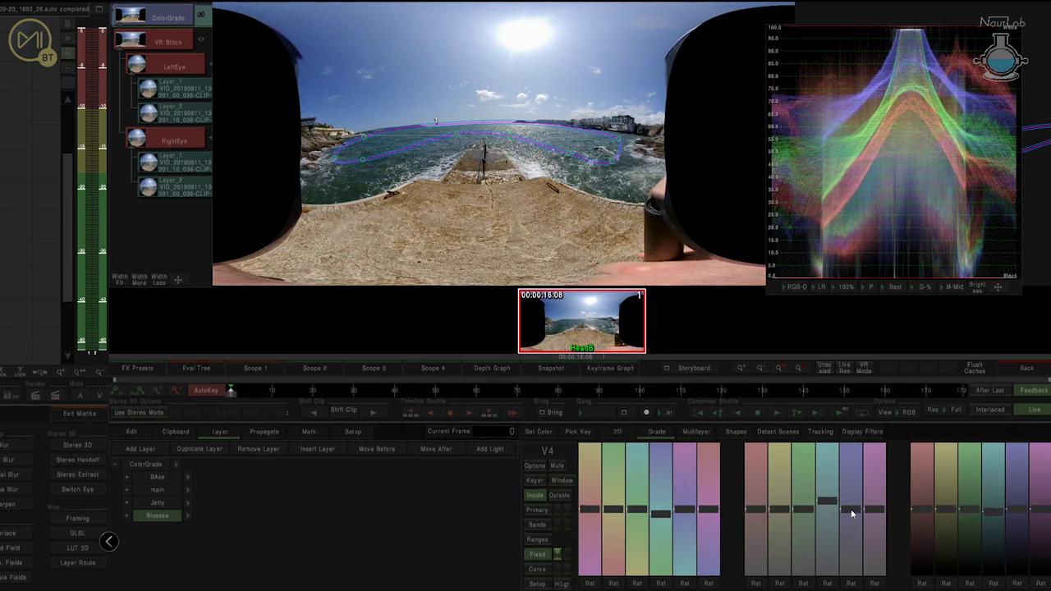
{"action": "left_click_drag", "start_coordinate": [852, 514], "coordinate": [851, 501]}
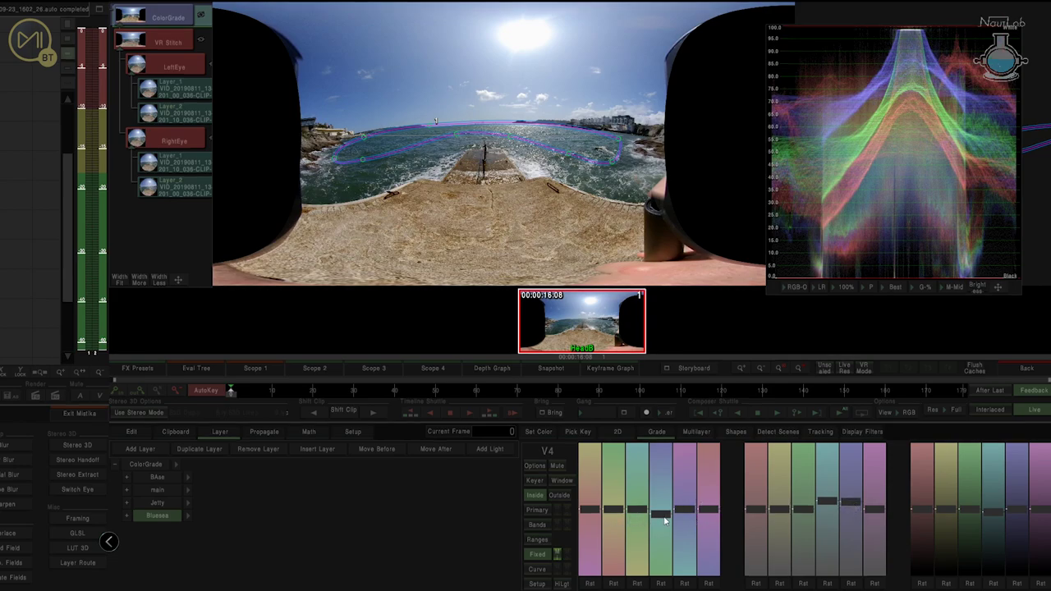
{"action": "left_click_drag", "start_coordinate": [663, 519], "coordinate": [662, 519]}
Shift Bluesea's gamma toward cyan, with green at 1.019 and blue at 0.357, and set saturation to 104
{"action": "left_click", "coordinate": [536, 511]}
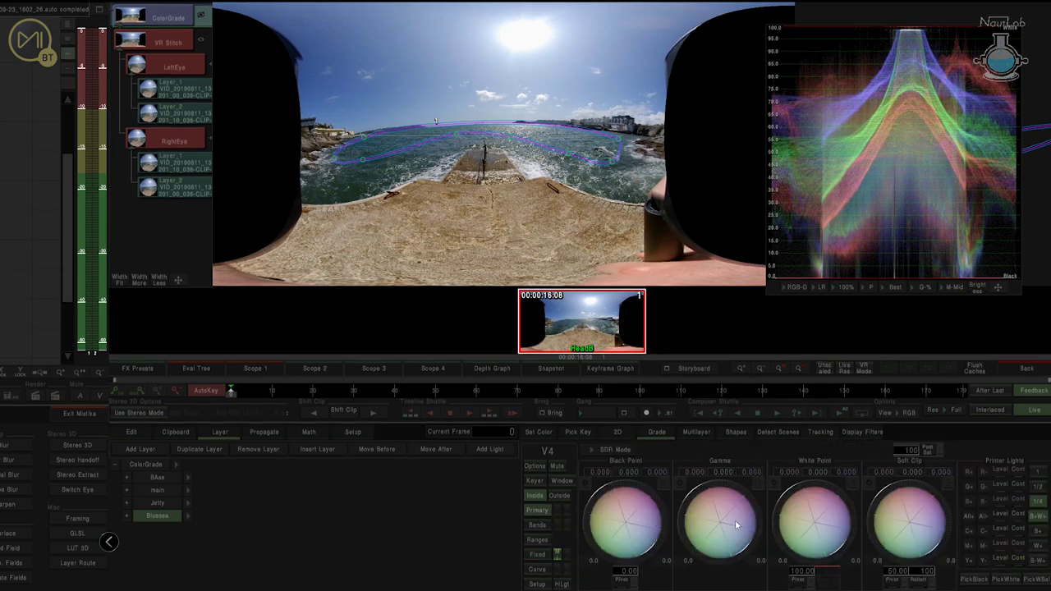
{"action": "left_click_drag", "start_coordinate": [711, 520], "coordinate": [711, 486]}
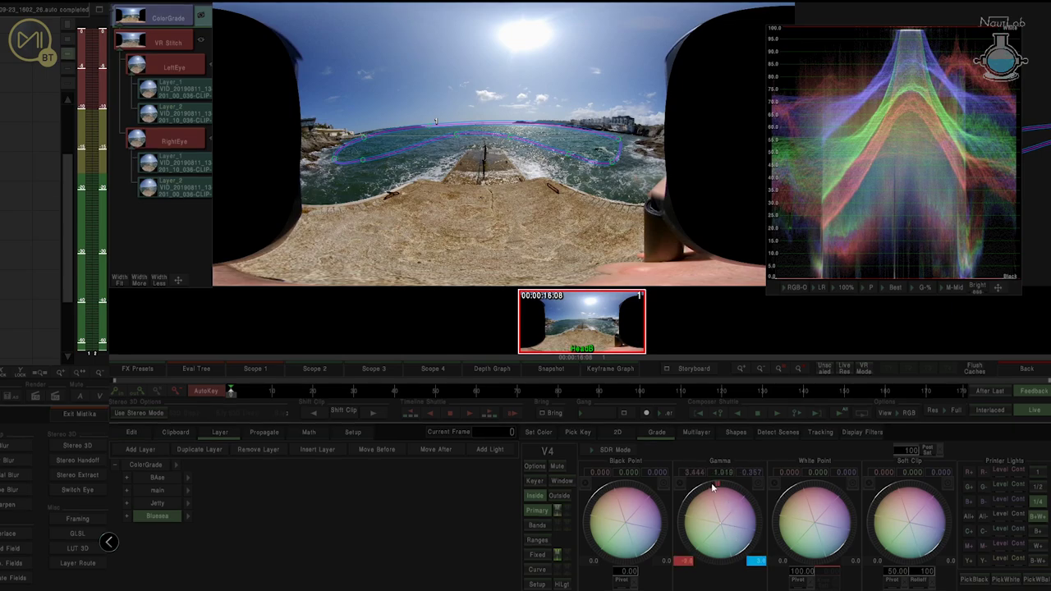
{"action": "left_click_drag", "start_coordinate": [921, 451], "coordinate": [936, 450]}
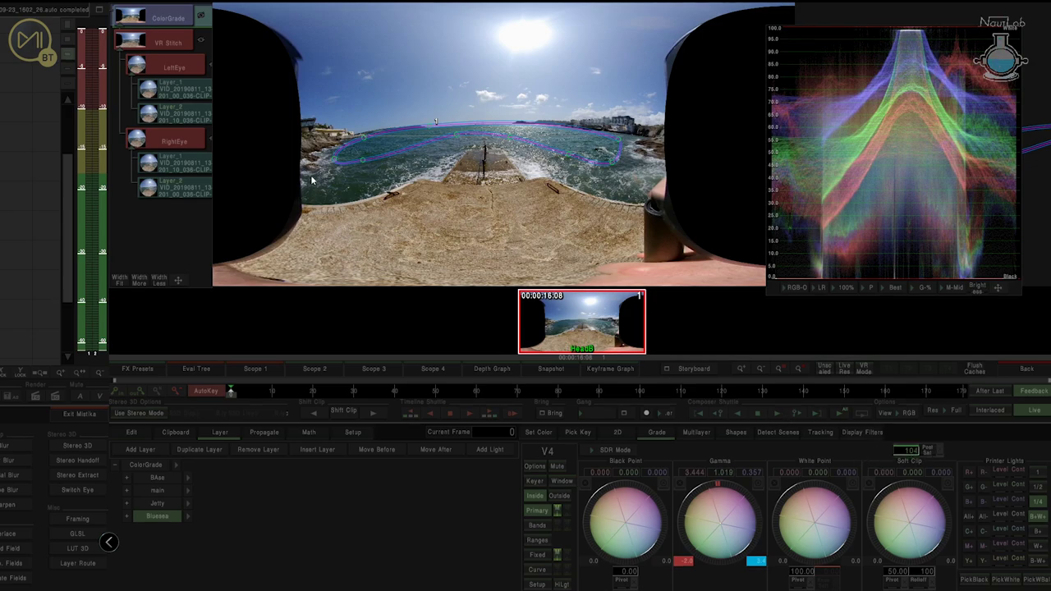
Stretch the sea window's ends outward toward both shores and move its upper middle point along the horizon
{"action": "left_click", "coordinate": [333, 157]}
{"action": "left_click_drag", "start_coordinate": [327, 157], "coordinate": [318, 163]}
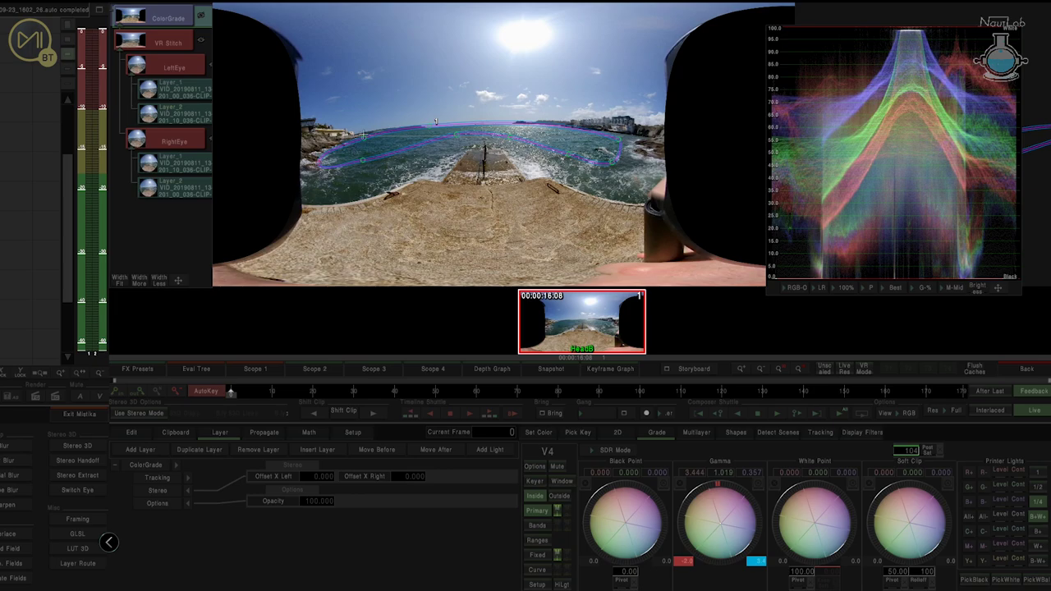
{"action": "left_click_drag", "start_coordinate": [362, 138], "coordinate": [361, 136]}
{"action": "left_click_drag", "start_coordinate": [431, 125], "coordinate": [485, 123]}
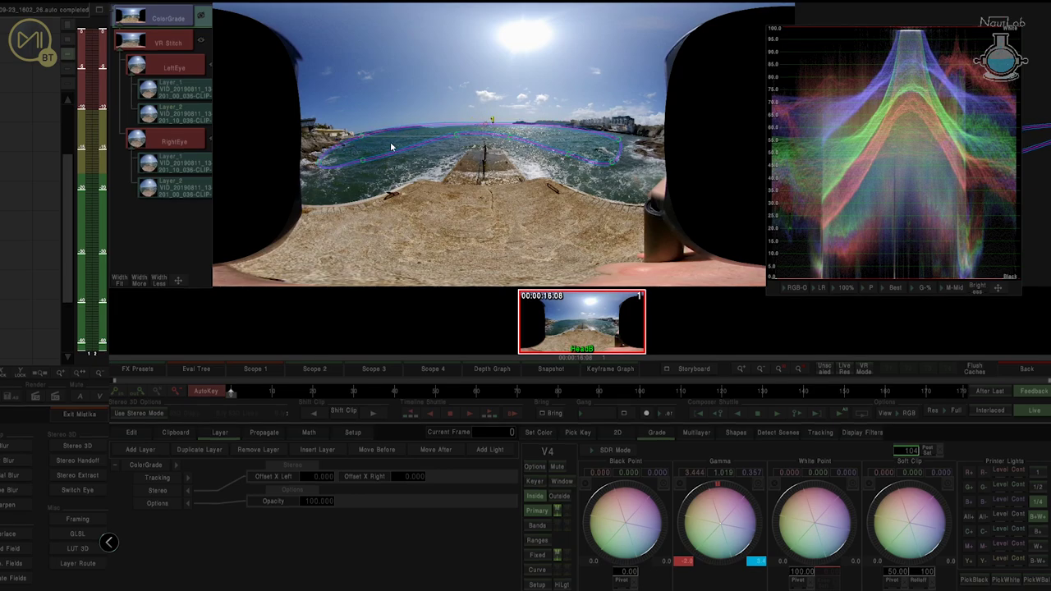
{"action": "left_click_drag", "start_coordinate": [610, 161], "coordinate": [638, 144]}
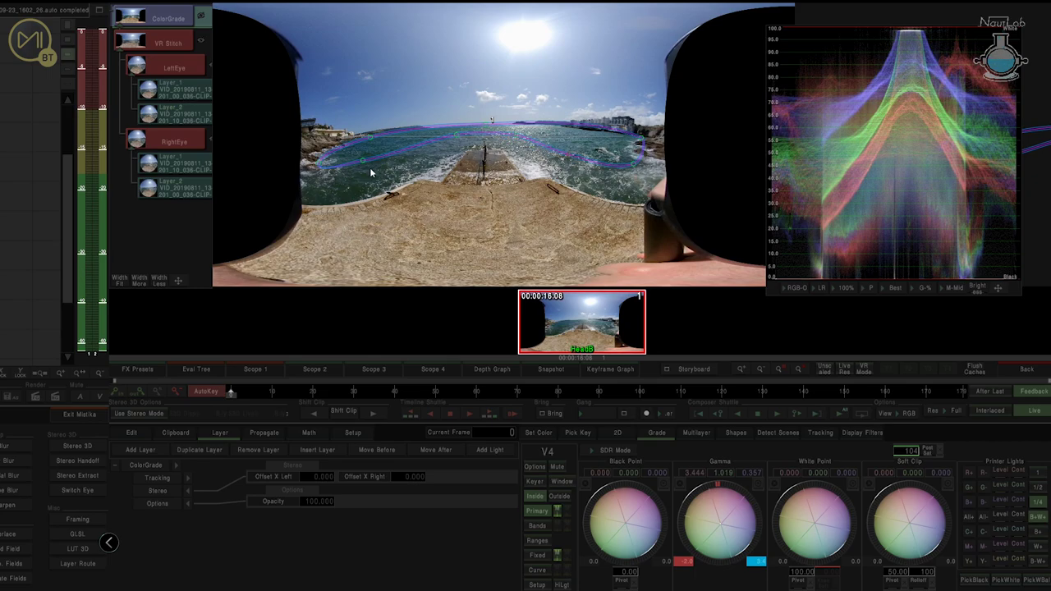
Move the Bluesea window's lower edge point over the water left of the jetty slightly outward
{"action": "left_click_drag", "start_coordinate": [362, 161], "coordinate": [357, 166]}
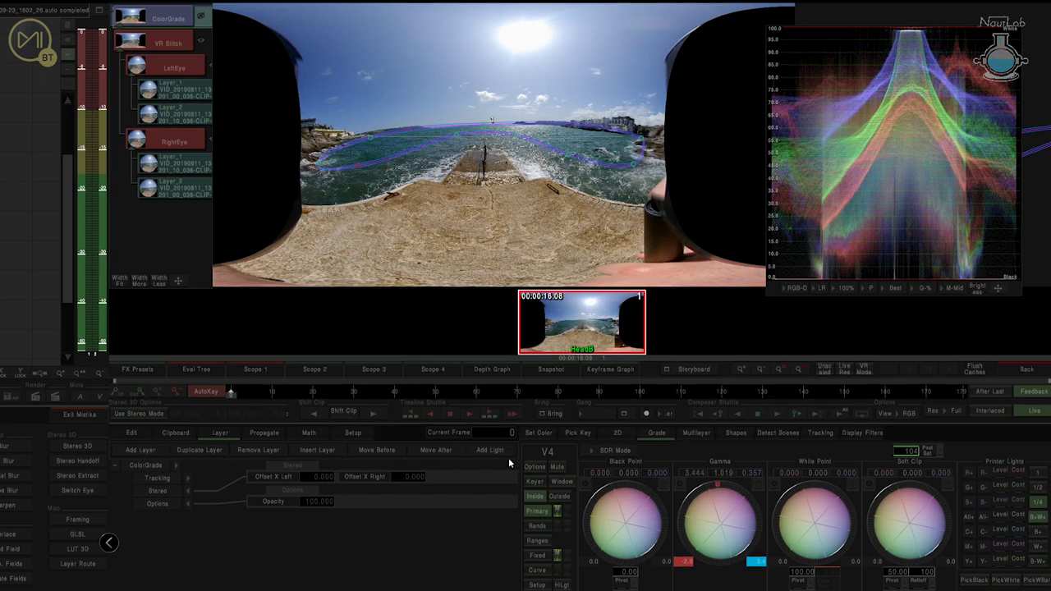
{"action": "left_click", "coordinate": [537, 512]}
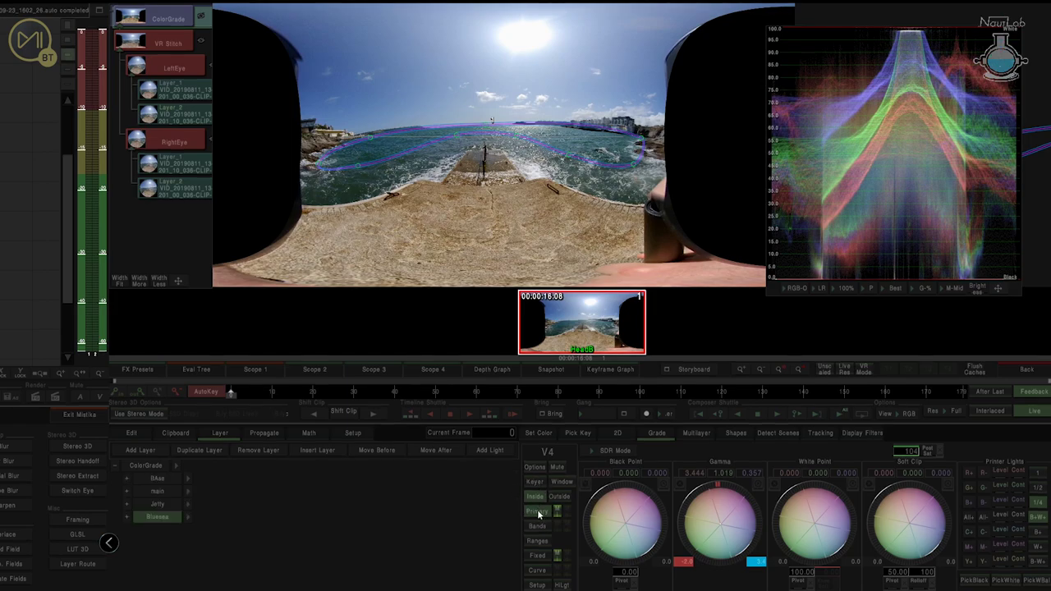
Add a new grading layer named greensea
{"action": "left_click", "coordinate": [141, 451]}
{"action": "double_click", "coordinate": [165, 531]}
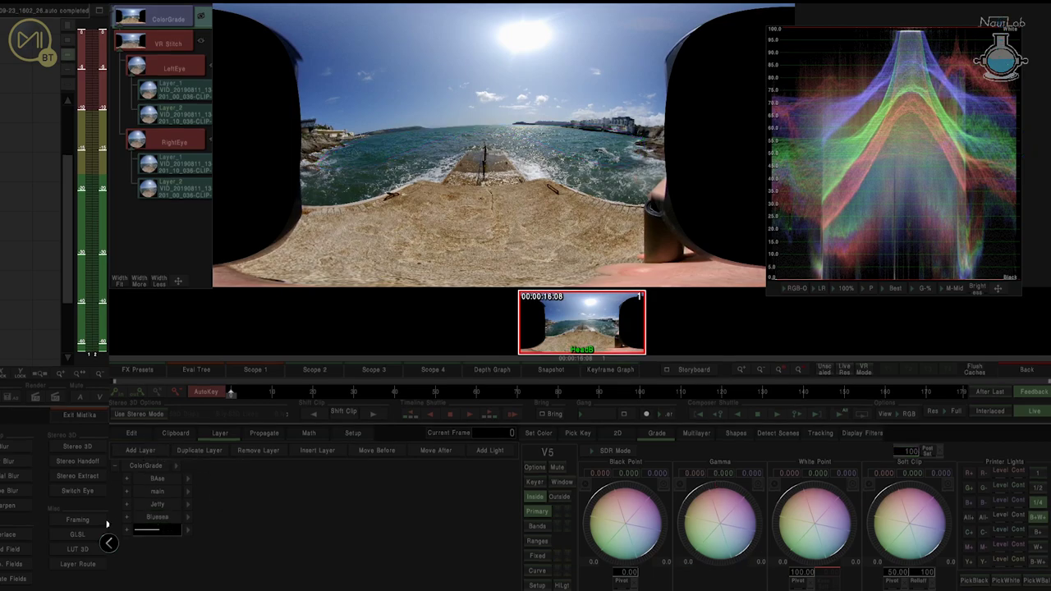
{"action": "type", "text": "greensea"}
{"action": "key", "text": "Return"}
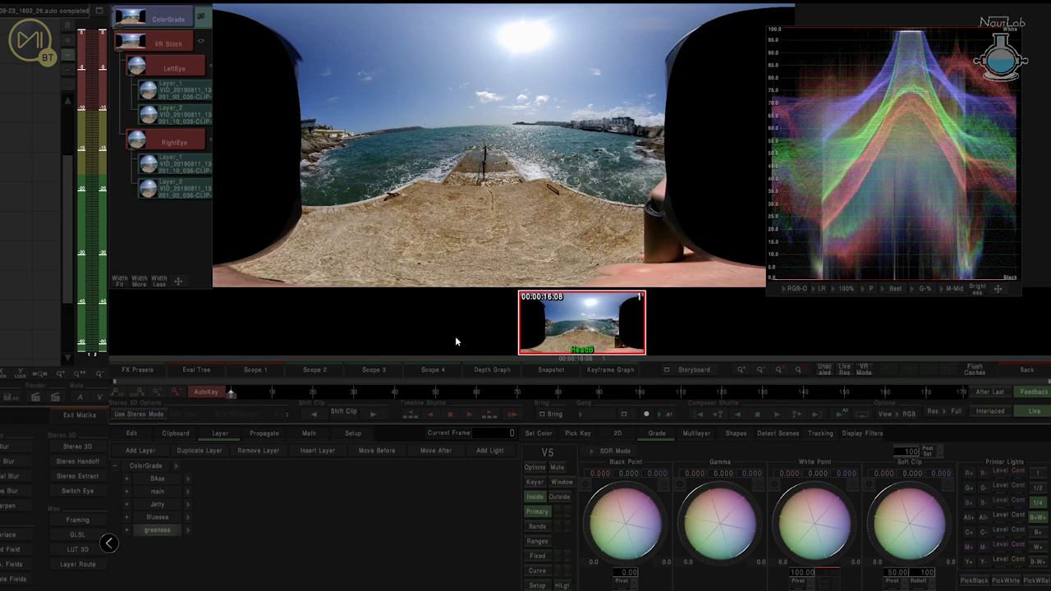
Draw a closed smooth window shape around the sea left of the jetty, following the jetty and wall edge
{"action": "left_click", "coordinate": [561, 482]}
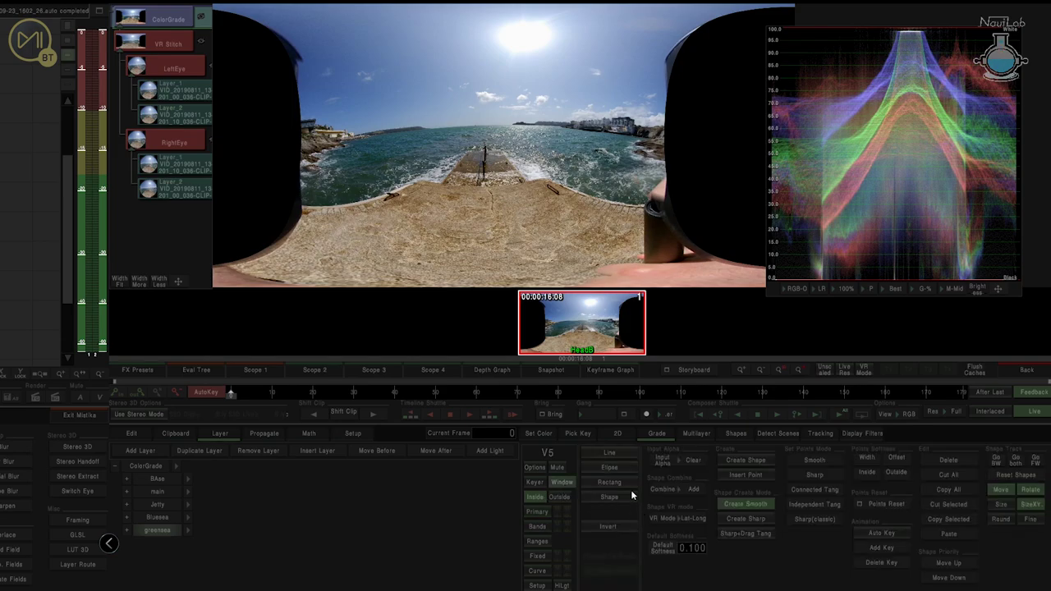
{"action": "left_click", "coordinate": [746, 461]}
{"action": "left_click", "coordinate": [402, 139]}
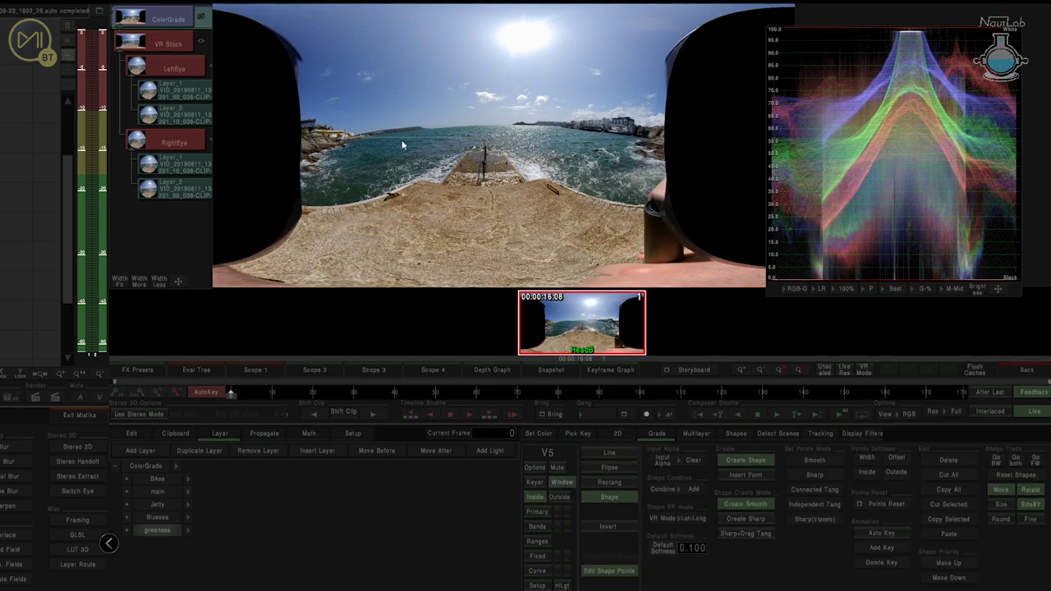
{"action": "left_click", "coordinate": [332, 211]}
{"action": "left_click", "coordinate": [362, 208]}
{"action": "left_click", "coordinate": [408, 189]}
{"action": "left_click", "coordinate": [422, 178]}
{"action": "left_click", "coordinate": [450, 152]}
{"action": "left_click", "coordinate": [402, 141]}
{"action": "left_click_drag", "start_coordinate": [402, 139], "coordinate": [382, 138]}
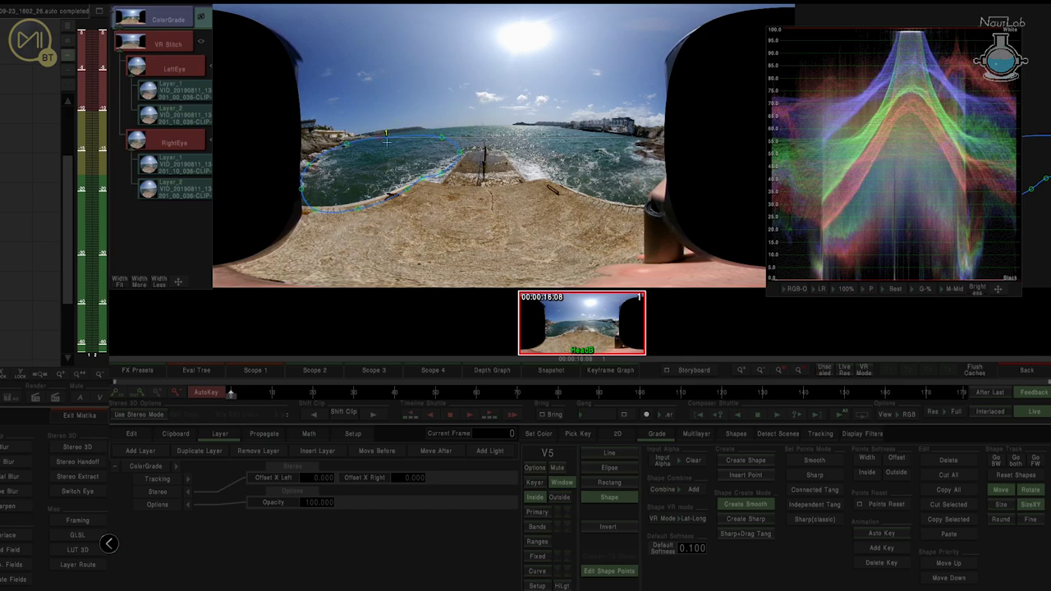
Draw a second closed smooth shape around the sea right of the jetty, from the jetty edge to the far shore
{"action": "left_click", "coordinate": [752, 457]}
{"action": "left_click", "coordinate": [509, 148]}
{"action": "left_click", "coordinate": [529, 176]}
{"action": "left_click", "coordinate": [555, 180]}
{"action": "left_click", "coordinate": [590, 192]}
{"action": "left_click", "coordinate": [633, 201]}
{"action": "left_click", "coordinate": [655, 168]}
{"action": "left_click", "coordinate": [630, 147]}
{"action": "left_click", "coordinate": [629, 133]}
{"action": "left_click", "coordinate": [578, 126]}
{"action": "left_click", "coordinate": [512, 142]}
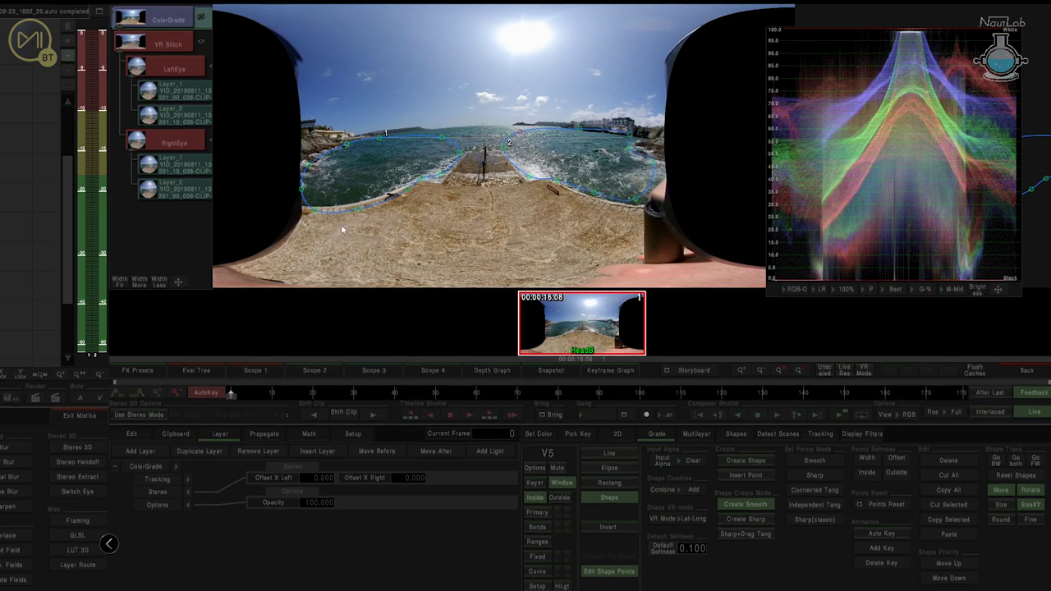
Give the left sea shape's lower points along the wall and jetty independent tangents
{"action": "left_click_drag", "start_coordinate": [280, 201], "coordinate": [449, 227]}
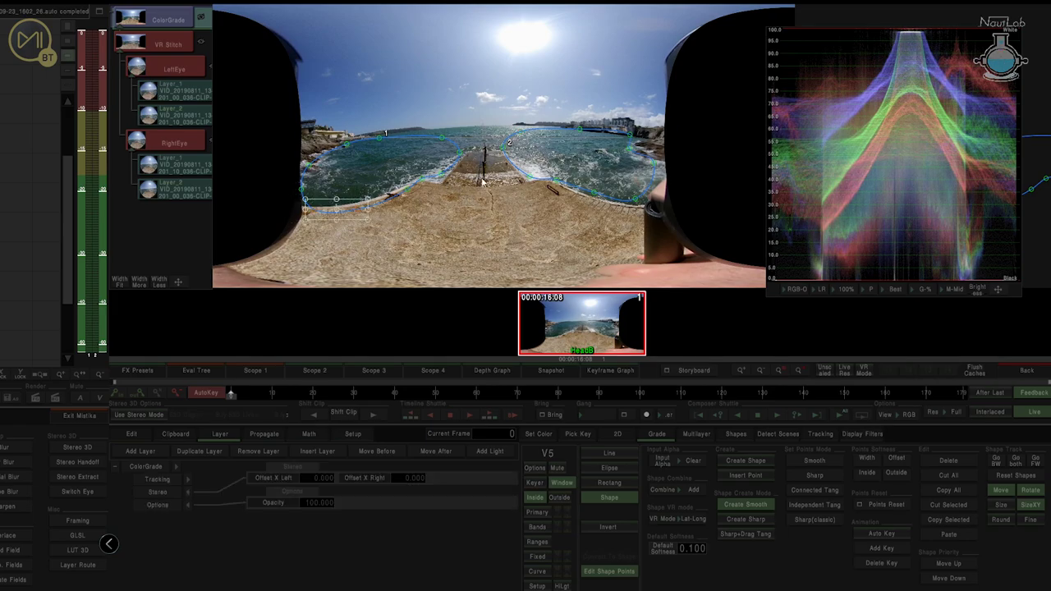
{"action": "left_click", "coordinate": [432, 220]}
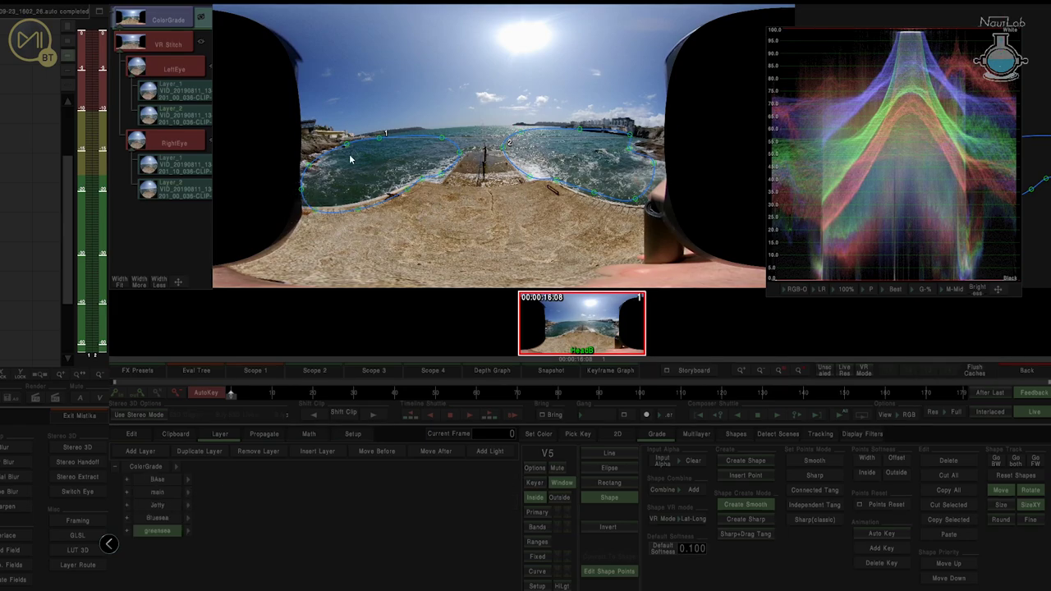
{"action": "left_click", "coordinate": [316, 211]}
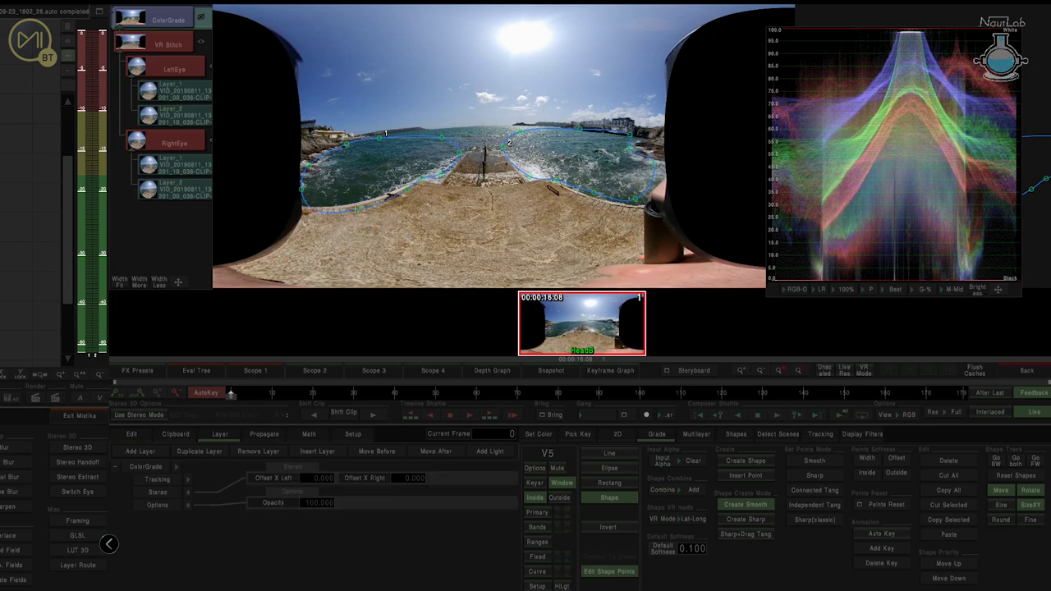
{"action": "left_click_drag", "start_coordinate": [302, 222], "coordinate": [469, 142]}
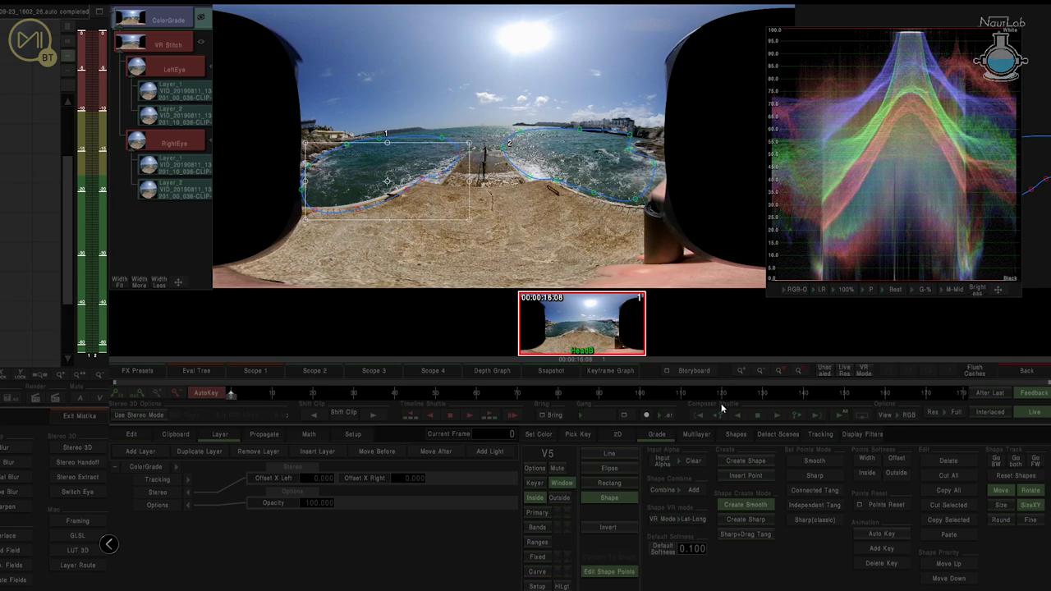
{"action": "left_click", "coordinate": [814, 503]}
Fit the left sea shape's lower points to the wall edge and the corner where the jetty meets the wall
{"action": "scroll", "coordinate": [371, 146], "scroll_direction": "up", "scroll_amount": 2}
{"action": "left_click_drag", "start_coordinate": [398, 238], "coordinate": [408, 246]}
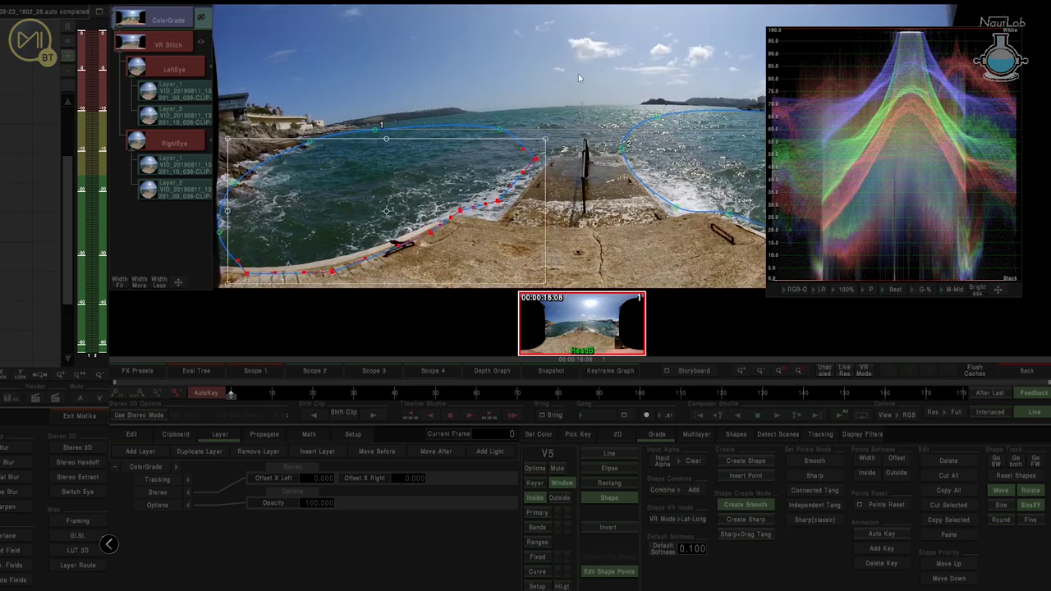
{"action": "left_click", "coordinate": [578, 74]}
{"action": "left_click", "coordinate": [246, 273]}
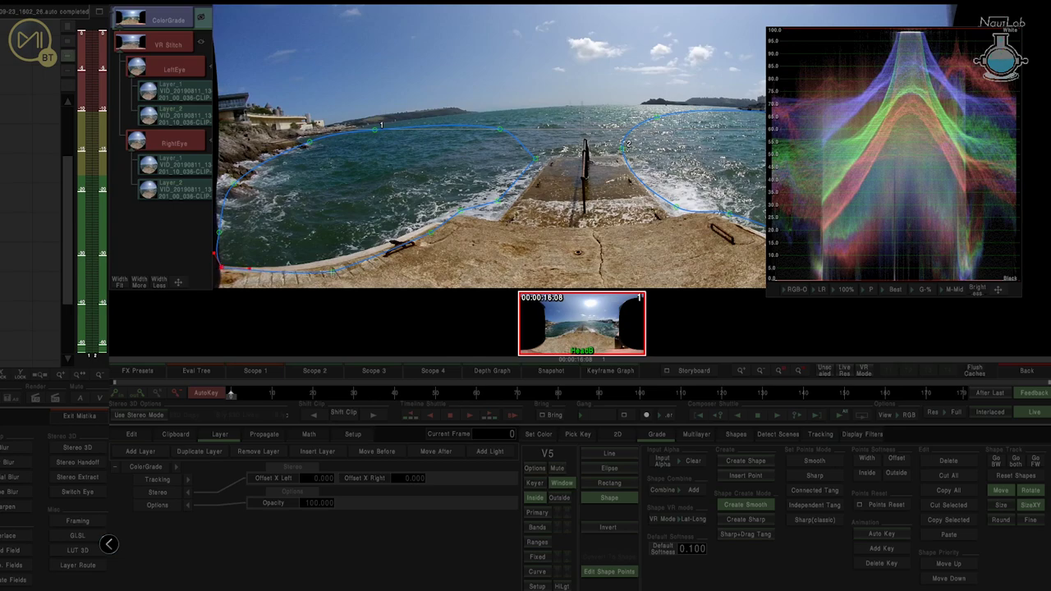
{"action": "left_click_drag", "start_coordinate": [246, 274], "coordinate": [405, 233]}
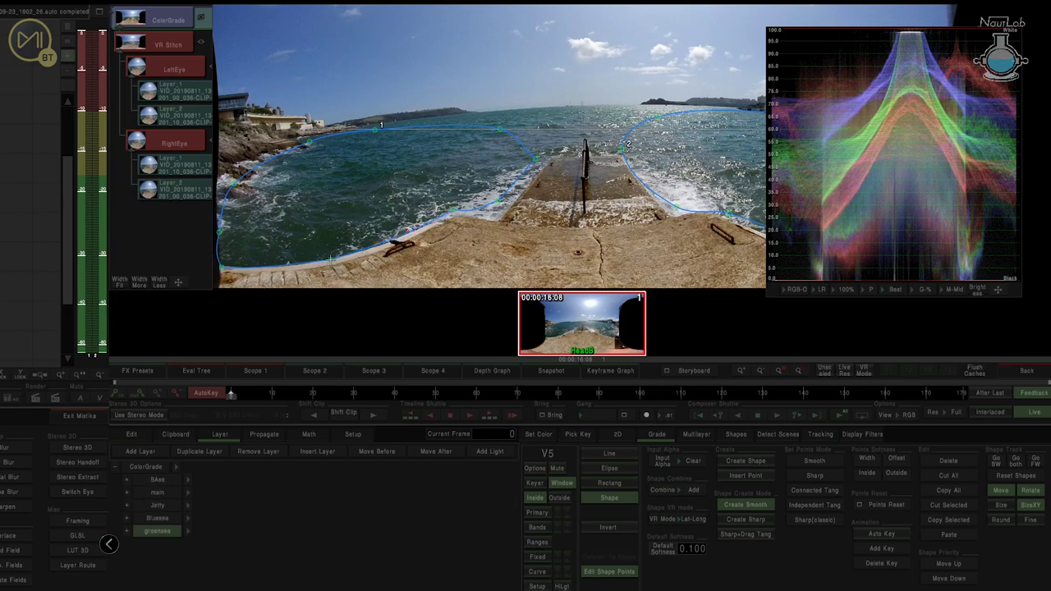
{"action": "left_click_drag", "start_coordinate": [453, 209], "coordinate": [478, 218]}
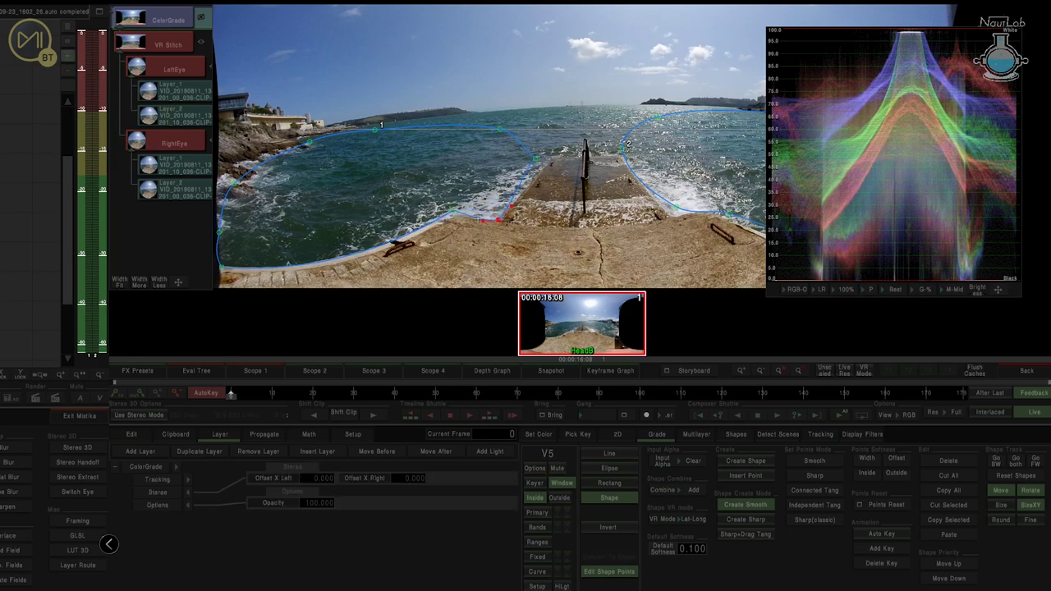
{"action": "left_click", "coordinate": [535, 158]}
Move the right sea shape's jetty corner point onto the edge and make its points along jetty and wall sharp
{"action": "left_click_drag", "start_coordinate": [668, 212], "coordinate": [499, 177]}
{"action": "left_click", "coordinate": [452, 116]}
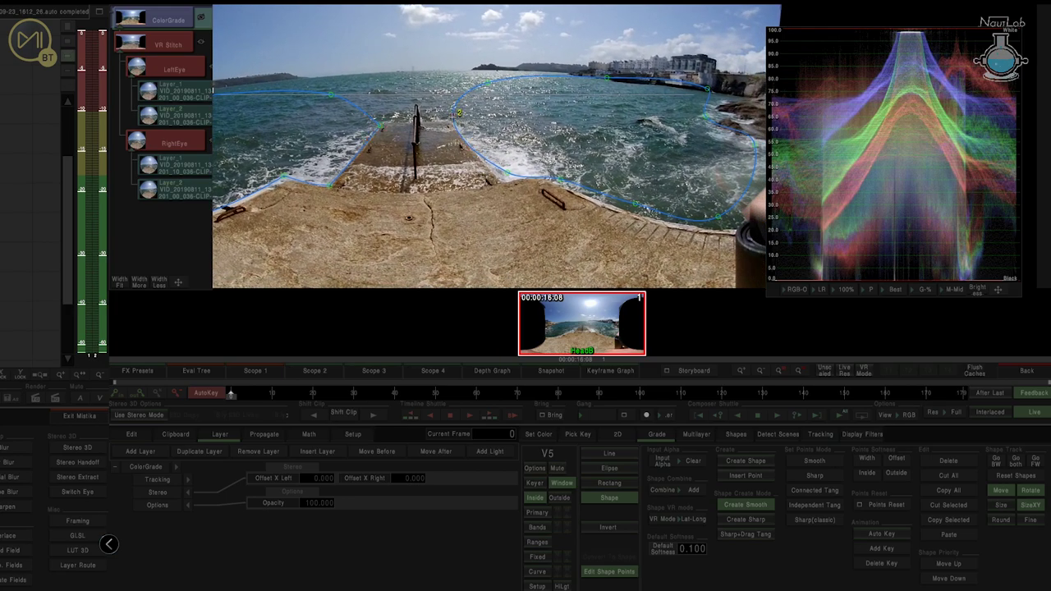
{"action": "left_click_drag", "start_coordinate": [504, 175], "coordinate": [500, 181]}
{"action": "left_click", "coordinate": [453, 121], "text": "shift"}
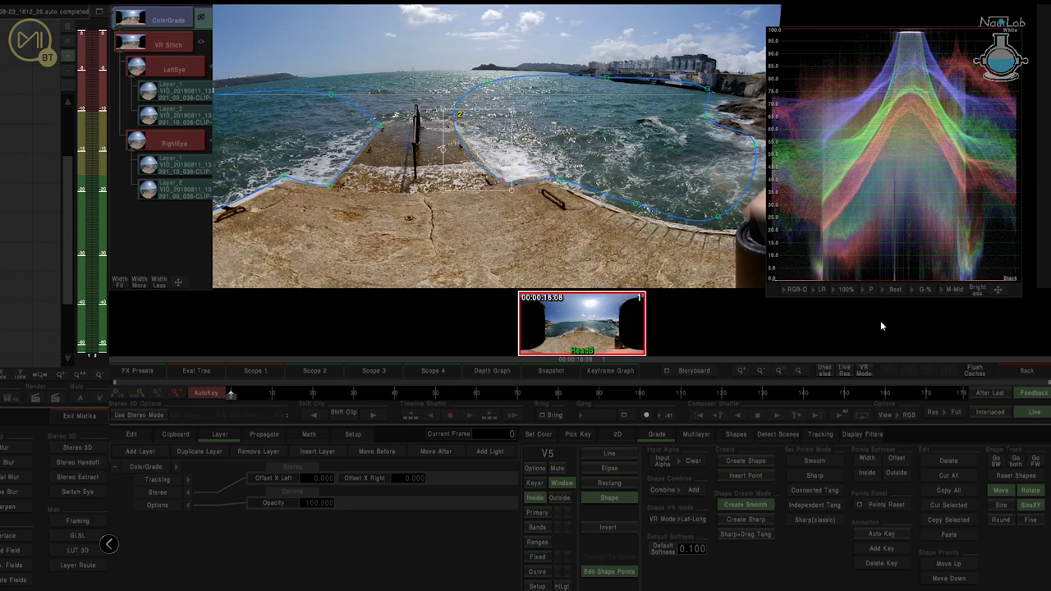
{"action": "left_click", "coordinate": [559, 180], "text": "shift"}
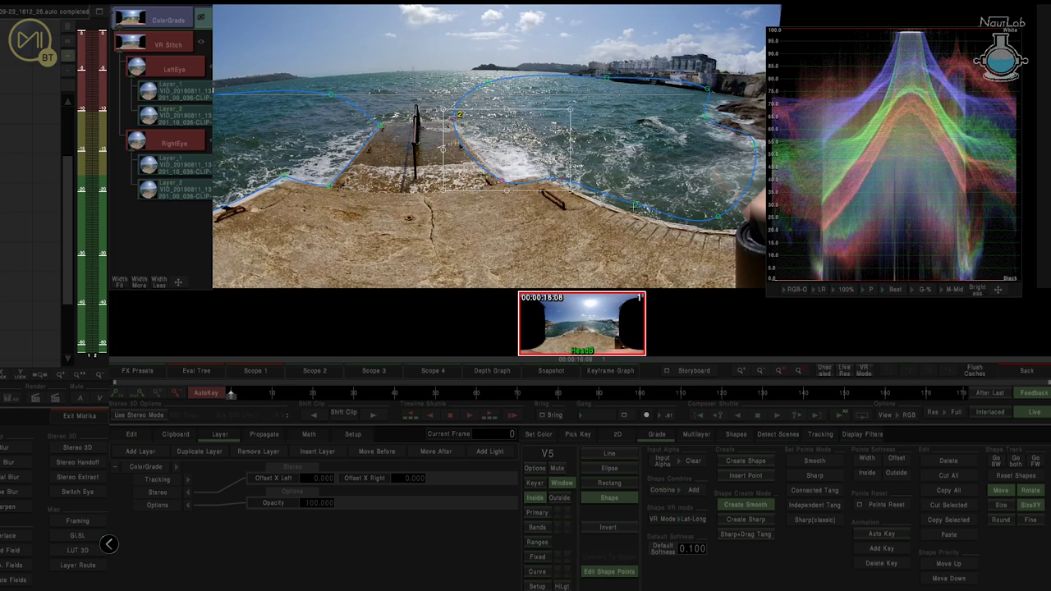
{"action": "left_click_drag", "start_coordinate": [635, 202], "coordinate": [800, 230]}
{"action": "left_click", "coordinate": [806, 476]}
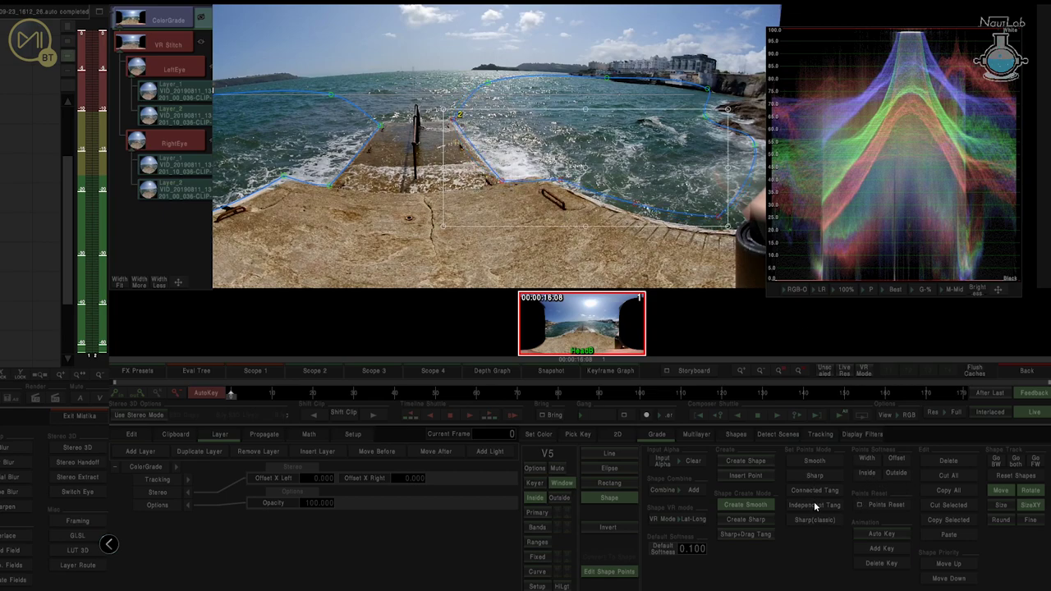
{"action": "left_click", "coordinate": [507, 275]}
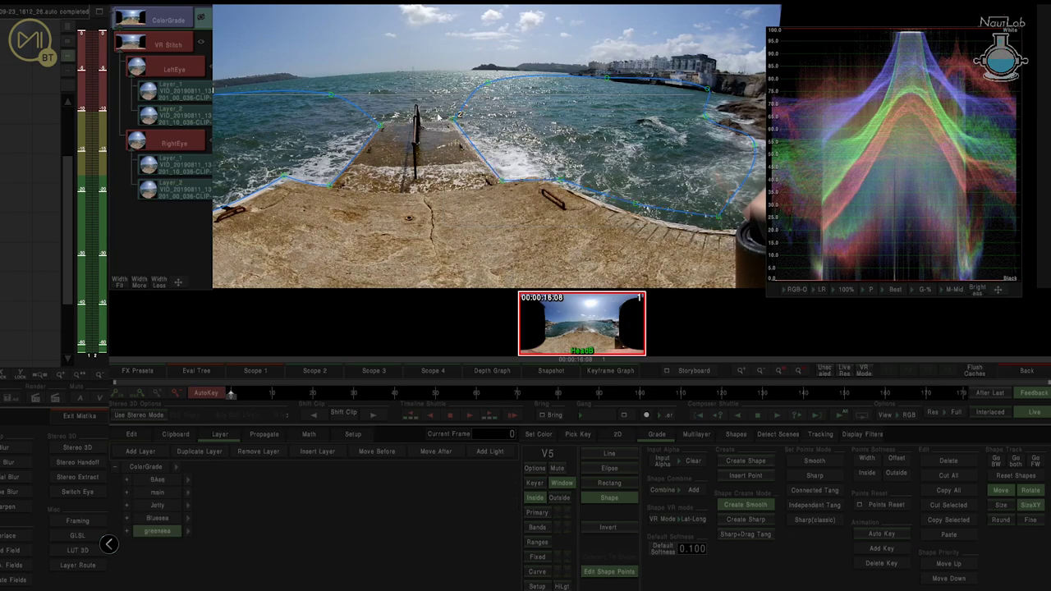
Fit the right sea shape's lower points to the jetty corner and along the curved wall edge to its far end
{"action": "left_click", "coordinate": [502, 180]}
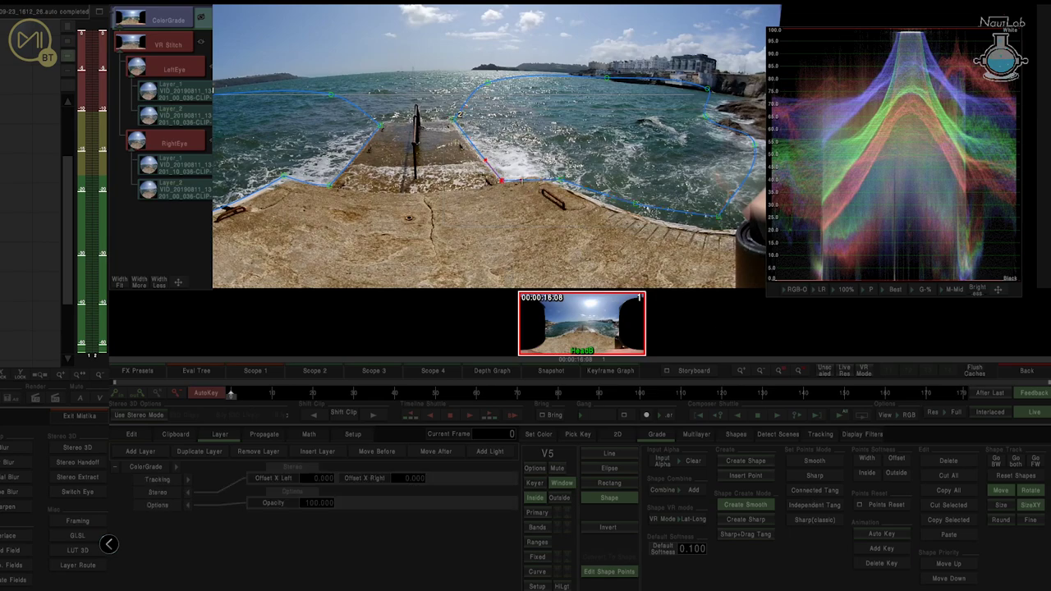
{"action": "left_click_drag", "start_coordinate": [560, 179], "coordinate": [505, 184]}
{"action": "left_click_drag", "start_coordinate": [548, 223], "coordinate": [738, 232]}
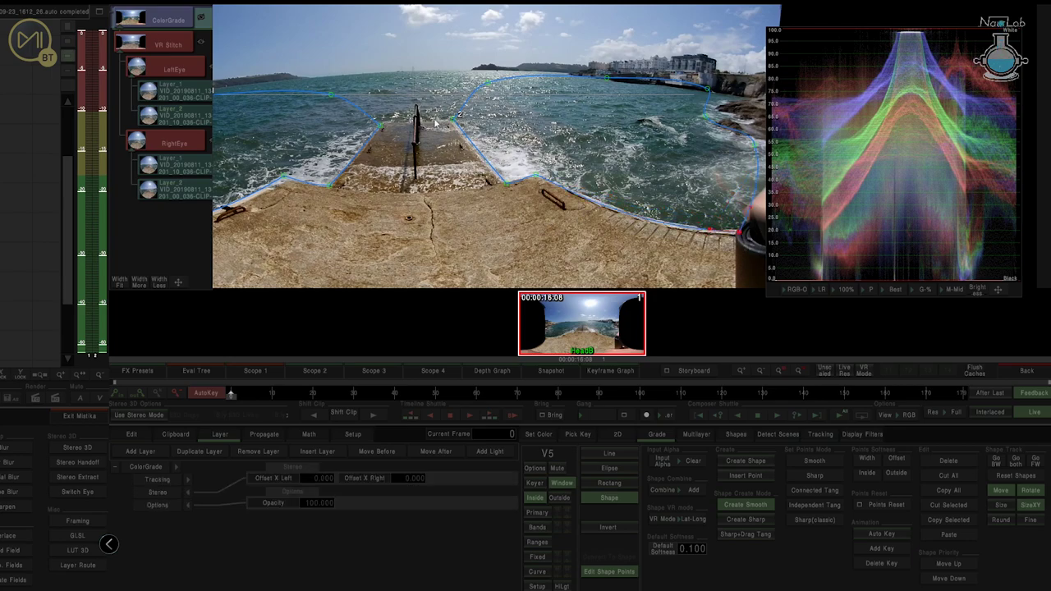
Adjust the inside softness of the left sea shape's points along the wall and jetty
{"action": "scroll", "coordinate": [436, 128], "scroll_direction": "down", "scroll_amount": 1}
{"action": "scroll", "coordinate": [436, 131], "scroll_direction": "down", "scroll_amount": 1}
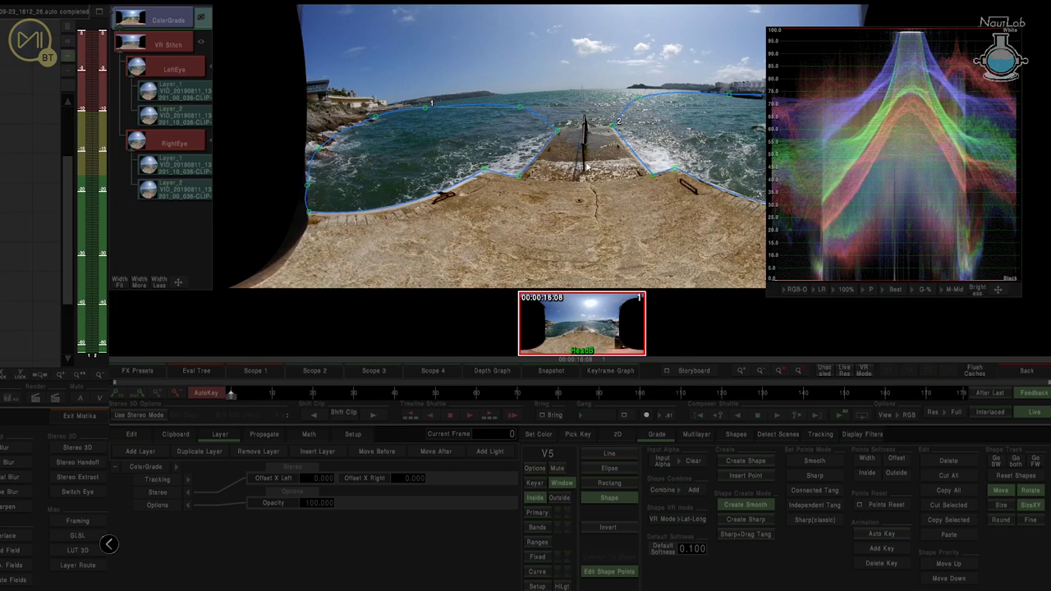
{"action": "scroll", "coordinate": [586, 166], "scroll_direction": "down", "scroll_amount": 2}
{"action": "left_click_drag", "start_coordinate": [660, 185], "coordinate": [583, 179]}
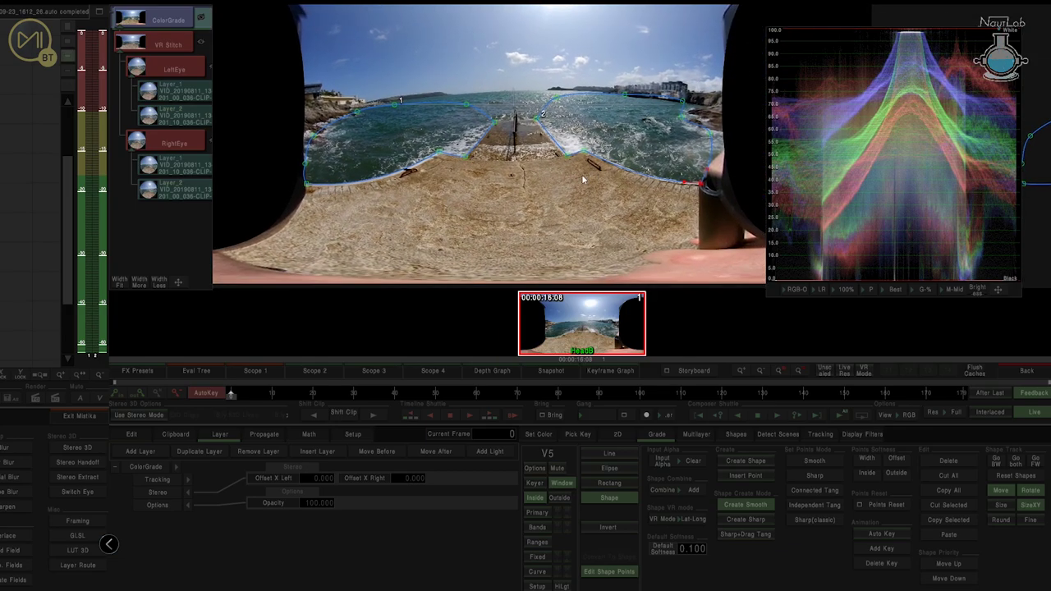
{"action": "left_click", "coordinate": [306, 185]}
{"action": "left_click", "coordinate": [438, 150], "text": "shift"}
{"action": "left_click", "coordinate": [465, 156], "text": "shift"}
{"action": "left_click", "coordinate": [494, 123], "text": "shift"}
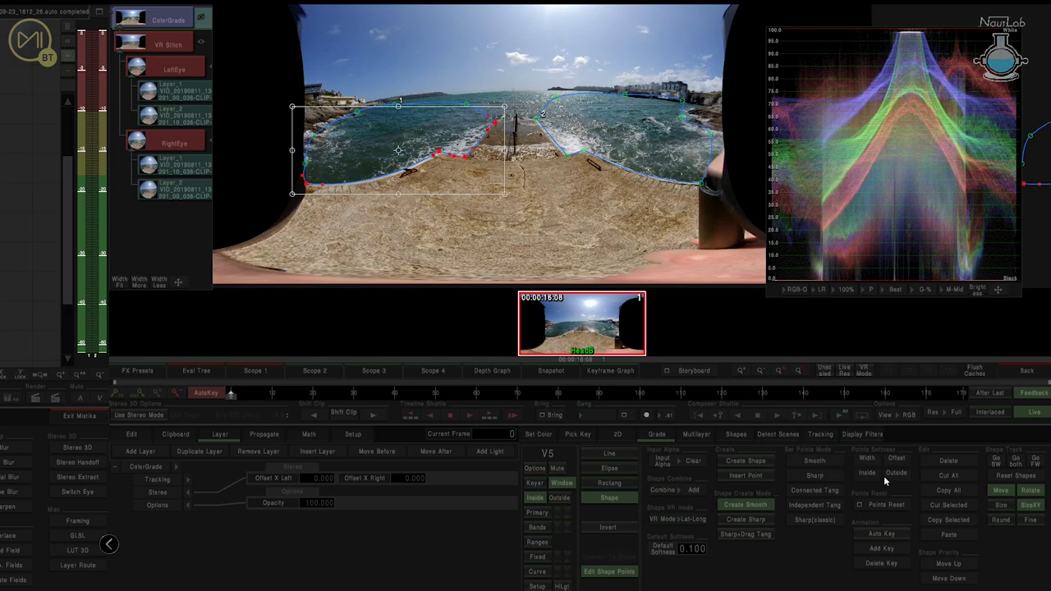
{"action": "left_click_drag", "start_coordinate": [866, 475], "coordinate": [953, 475]}
Adjust the inside softness of the right sea shape's points along the jetty and wall
{"action": "left_click", "coordinate": [536, 119]}
{"action": "left_click", "coordinate": [566, 155], "text": "shift"}
{"action": "left_click", "coordinate": [583, 151], "text": "shift"}
{"action": "left_click", "coordinate": [701, 182], "text": "shift"}
{"action": "left_click", "coordinate": [698, 182], "text": "shift"}
{"action": "left_click_drag", "start_coordinate": [871, 476], "coordinate": [947, 471]}
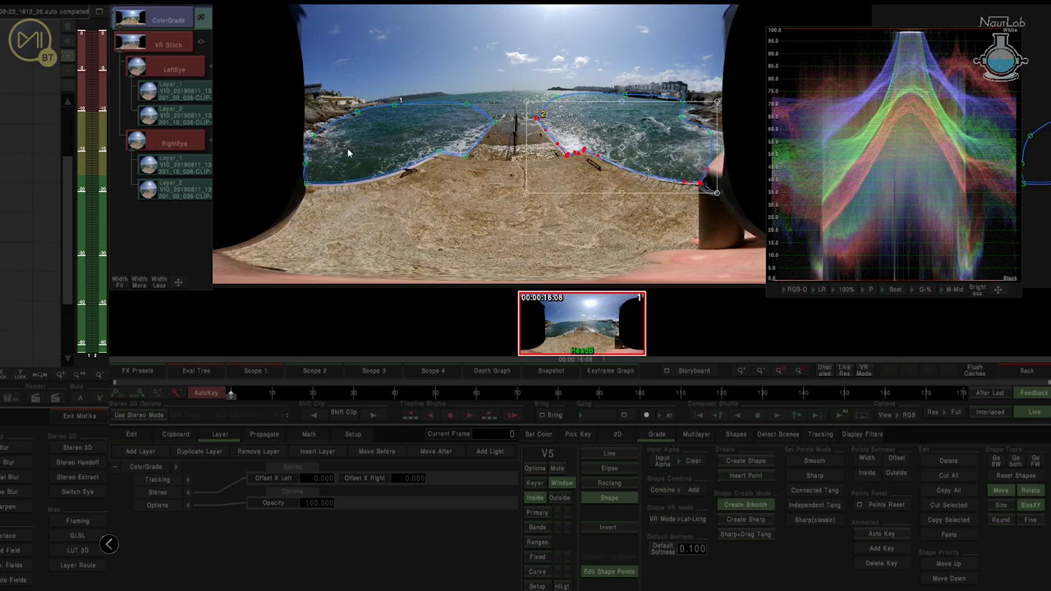
Select the sea shapes' upper points near the horizon and adjust their outside softness
{"action": "left_click", "coordinate": [314, 135]}
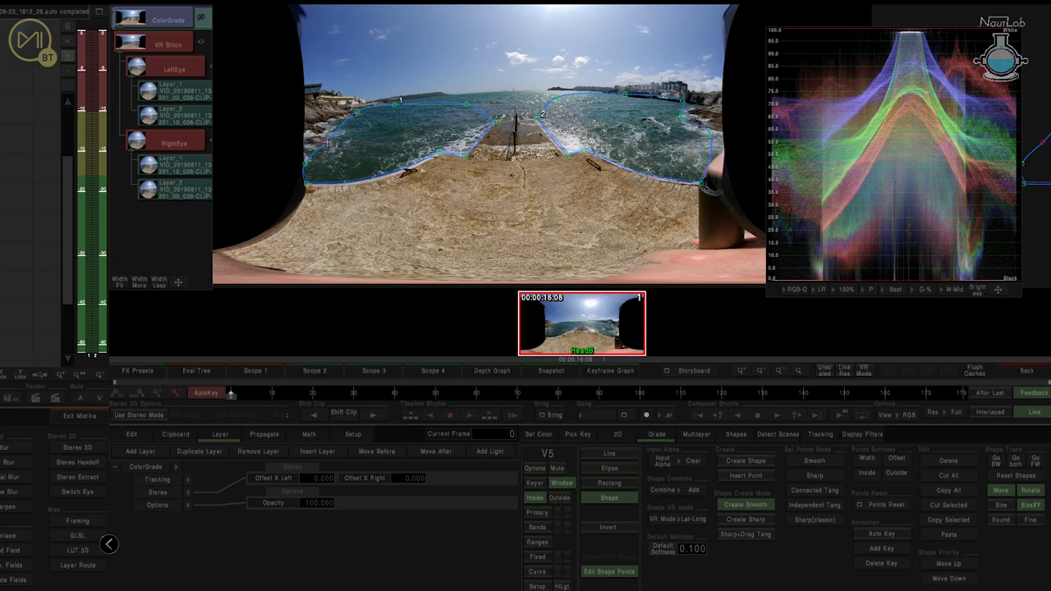
{"action": "left_click", "coordinate": [358, 110]}
{"action": "left_click", "coordinate": [395, 104], "text": "shift"}
{"action": "left_click", "coordinate": [466, 104], "text": "shift"}
{"action": "left_click", "coordinate": [557, 99], "text": "shift"}
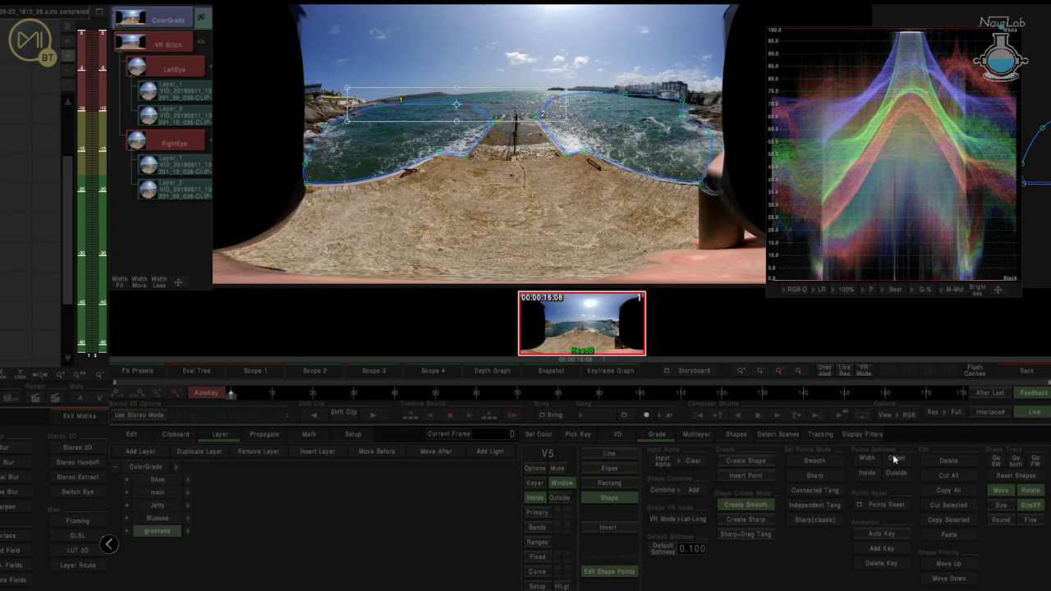
{"action": "left_click", "coordinate": [904, 473]}
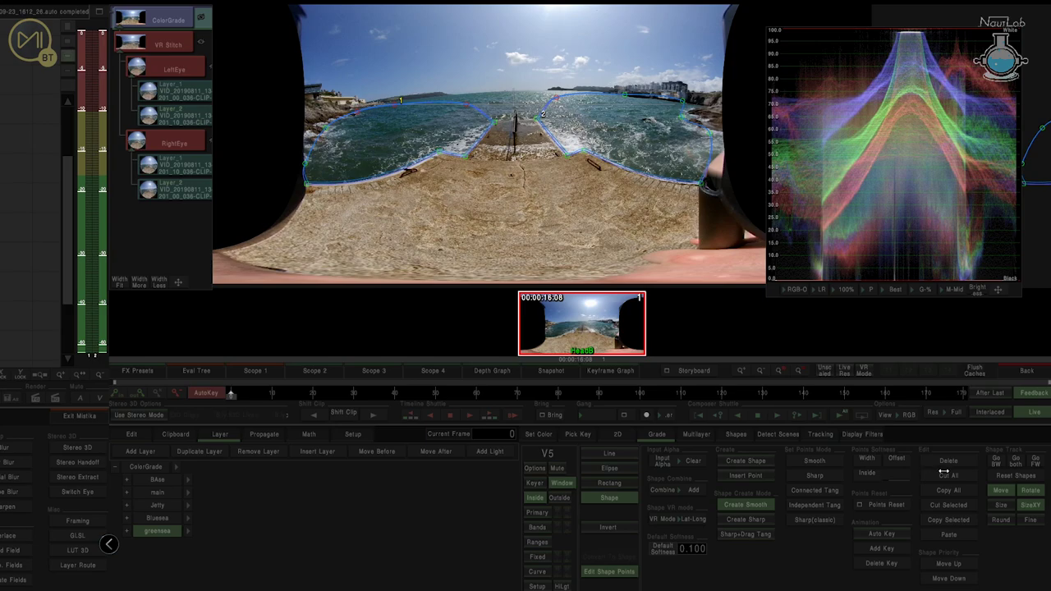
{"action": "left_click_drag", "start_coordinate": [987, 476], "coordinate": [992, 476]}
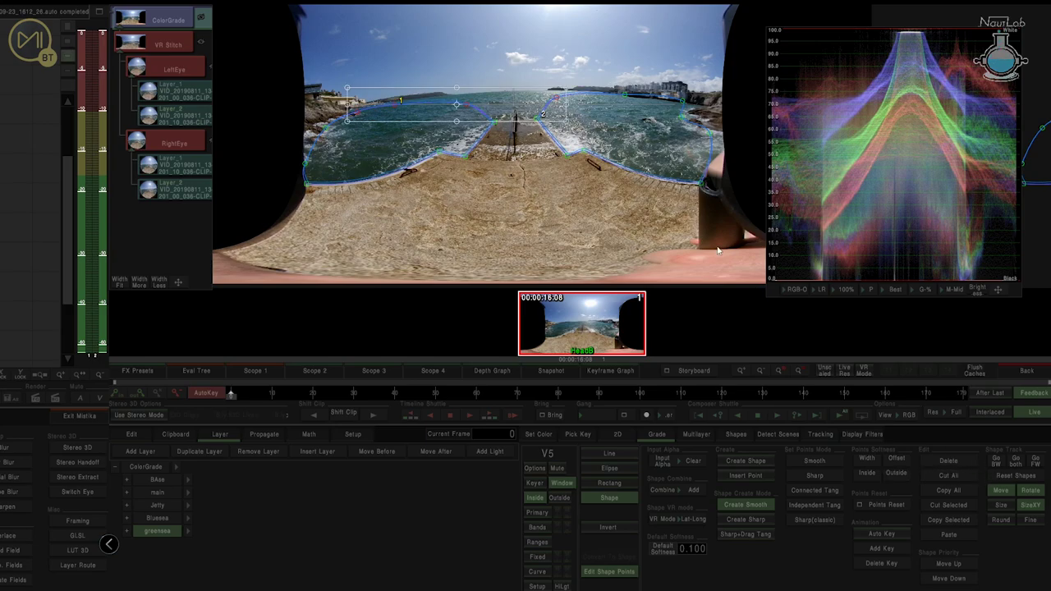
Pull the upper and shore-side points of both sea shapes inward, away from the horizon and rocks
{"action": "left_click_drag", "start_coordinate": [683, 100], "coordinate": [678, 105]}
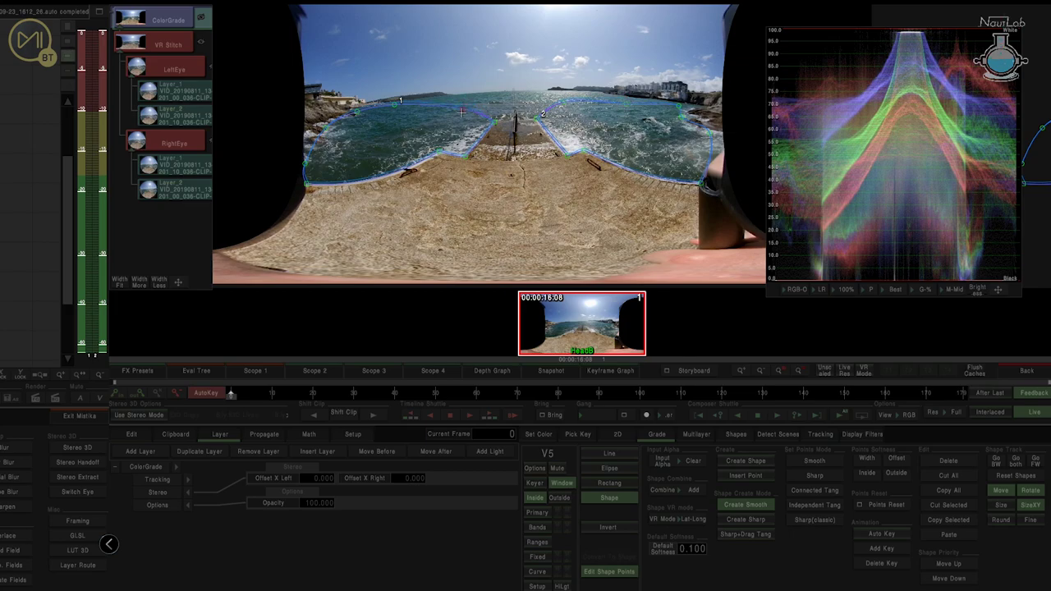
{"action": "left_click_drag", "start_coordinate": [394, 105], "coordinate": [325, 147]}
{"action": "key", "text": "Delete"}
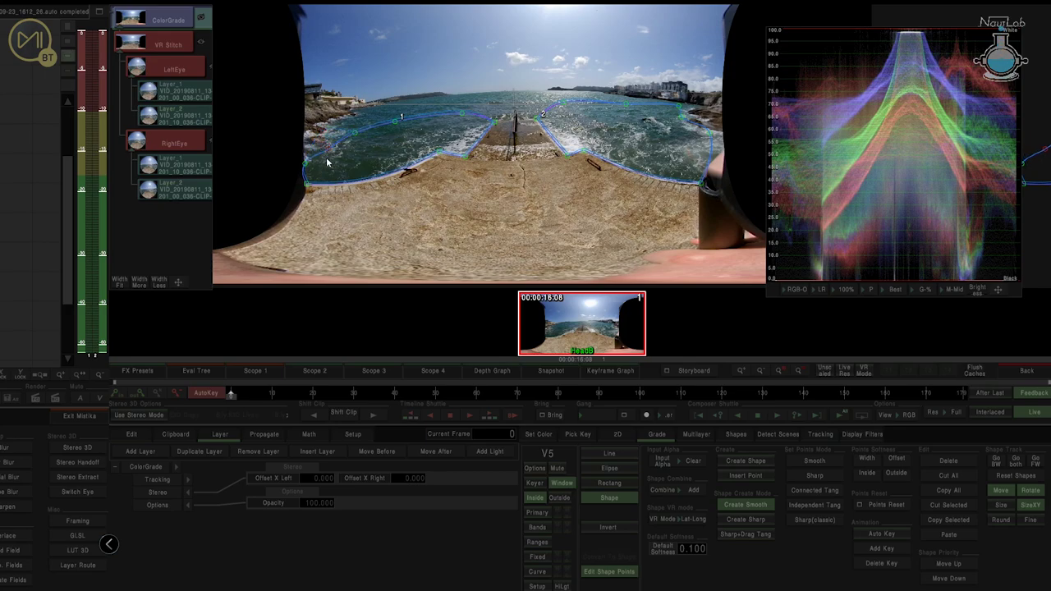
{"action": "left_click_drag", "start_coordinate": [305, 163], "coordinate": [316, 155]}
In greensea's primary grade, raise gamma evenly to 0.558 and lower the black point with a slight shift toward green
{"action": "left_click", "coordinate": [546, 514]}
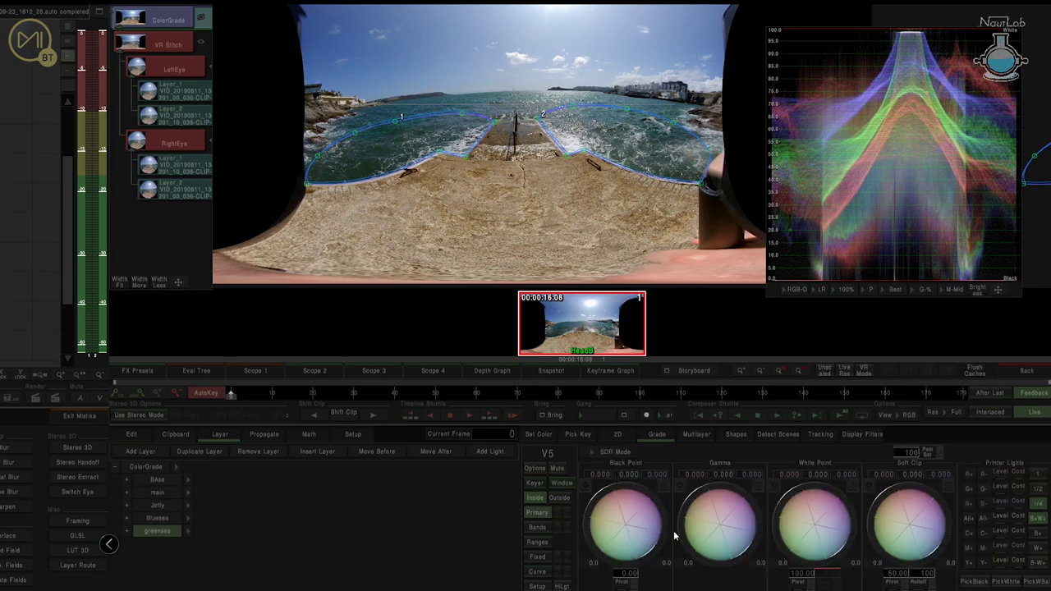
{"action": "mouse_move", "coordinate": [727, 533]}
{"action": "left_mouse_down"}
{"action": "mouse_move", "coordinate": [697, 506]}
{"action": "mouse_move", "coordinate": [728, 552]}
{"action": "mouse_move", "coordinate": [714, 490]}
{"action": "mouse_move", "coordinate": [726, 489]}
{"action": "mouse_move", "coordinate": [710, 490]}
{"action": "left_mouse_up"}
{"action": "left_click_drag", "start_coordinate": [628, 531], "coordinate": [612, 491]}
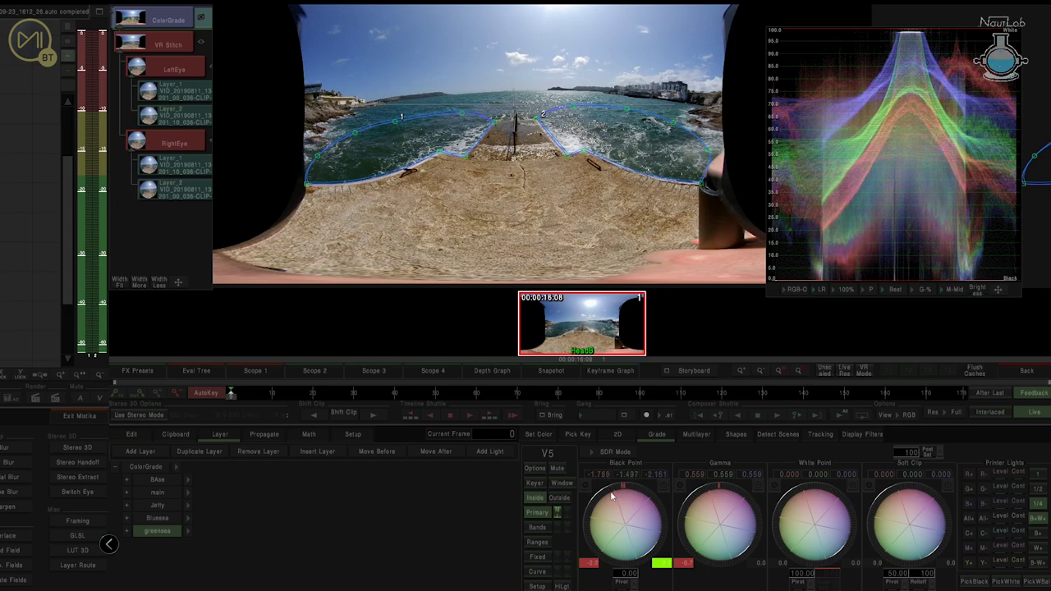
In greensea's primary grade, lower the black point to -3.536, -3.244, -3.907 and raise the white point with a green tint
{"action": "left_click_drag", "start_coordinate": [618, 489], "coordinate": [605, 491]}
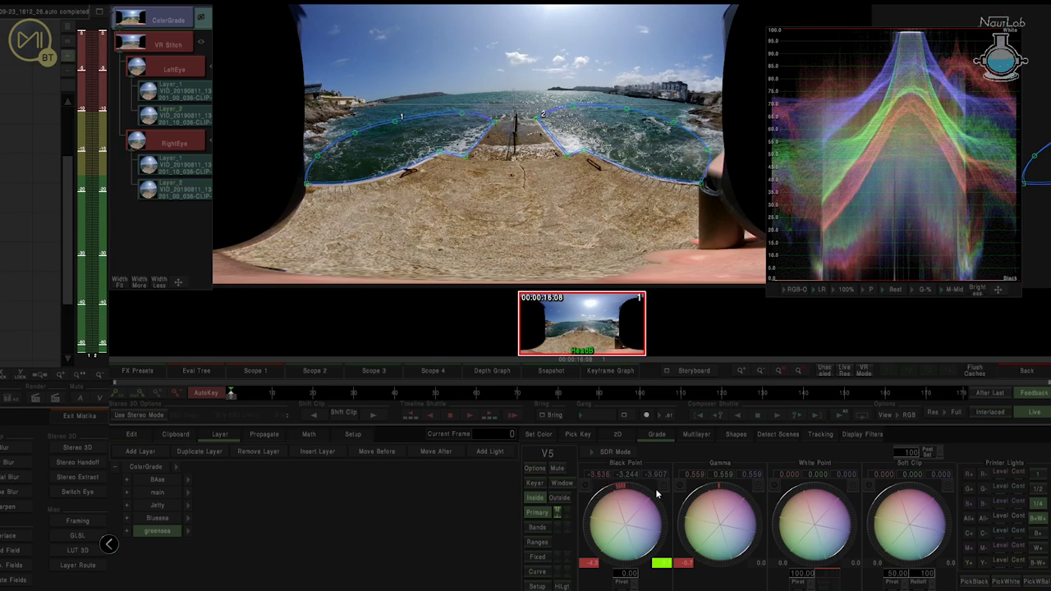
{"action": "left_click_drag", "start_coordinate": [819, 535], "coordinate": [805, 532]}
{"action": "left_click_drag", "start_coordinate": [815, 491], "coordinate": [827, 490]}
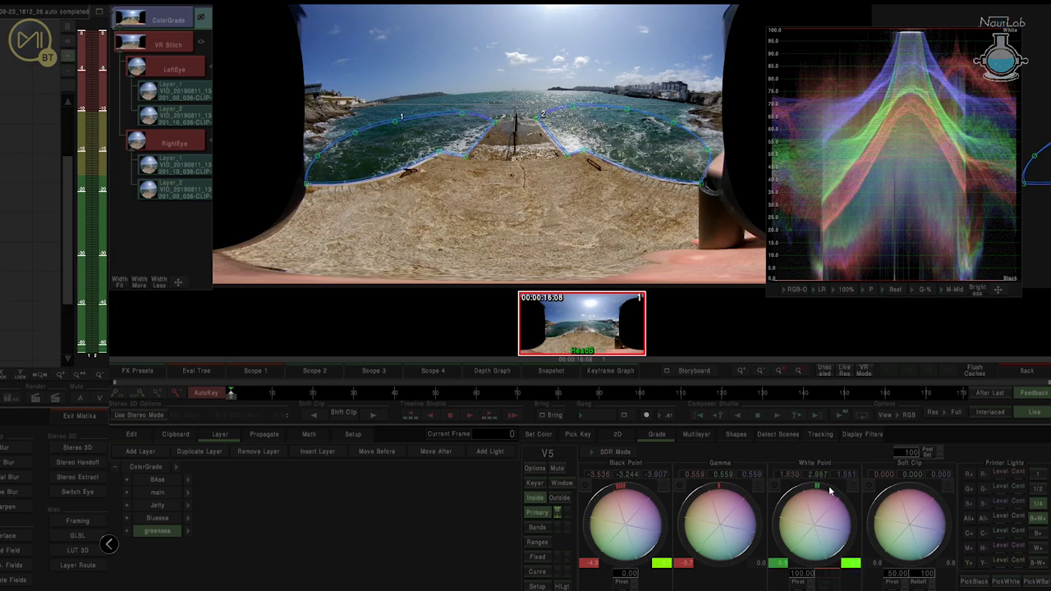
{"action": "left_click_drag", "start_coordinate": [833, 491], "coordinate": [834, 491]}
Add a grade layer after greensea in the ColorGrade stack and name it sky
{"action": "left_click", "coordinate": [160, 480]}
{"action": "left_click", "coordinate": [268, 486]}
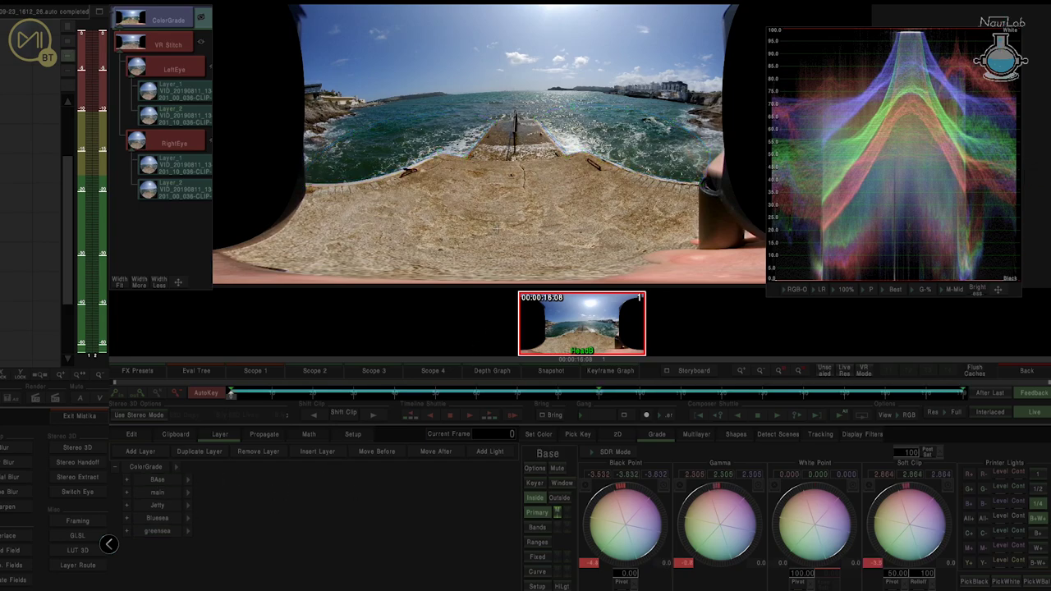
{"action": "scroll", "coordinate": [498, 230], "scroll_direction": "down", "scroll_amount": 3}
{"action": "left_click_drag", "start_coordinate": [560, 232], "coordinate": [445, 200]}
{"action": "scroll", "coordinate": [499, 203], "scroll_direction": "down", "scroll_amount": 1}
{"action": "left_click", "coordinate": [140, 451]}
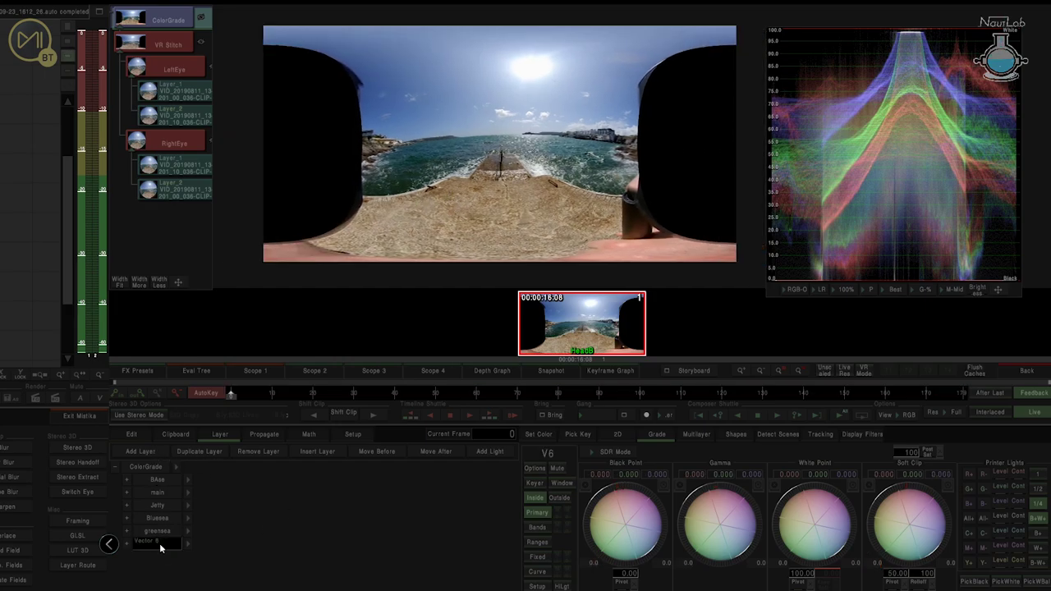
{"action": "type", "text": "sky"}
{"action": "key", "text": "Return"}
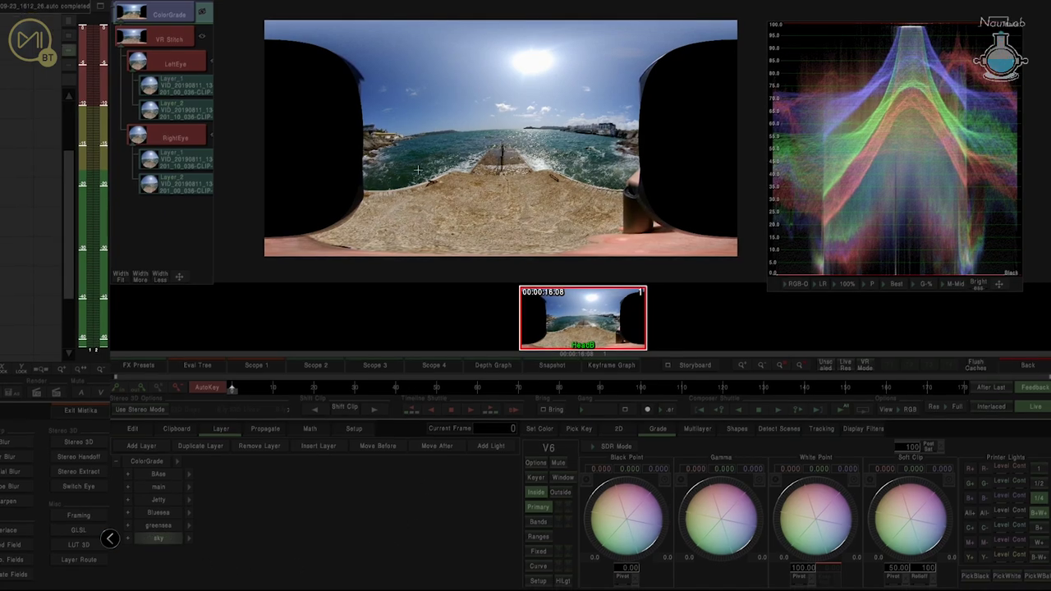
Draw a smooth free-form window shape on the sky layer, running across the horizon and beyond both side edges of the frame
{"action": "scroll", "coordinate": [521, 166], "scroll_direction": "down", "scroll_amount": 1}
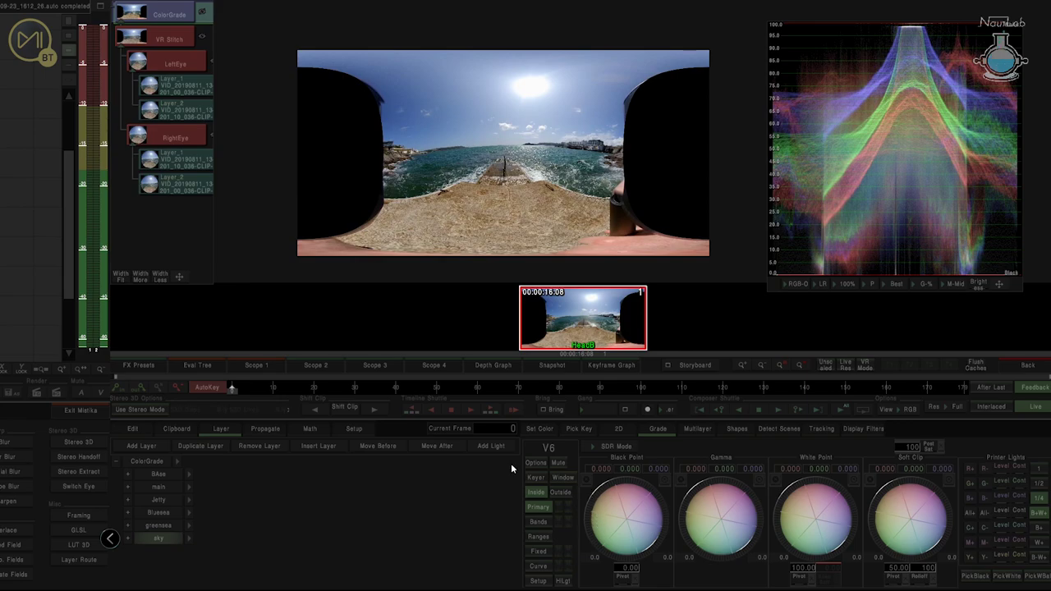
{"action": "left_click", "coordinate": [563, 477]}
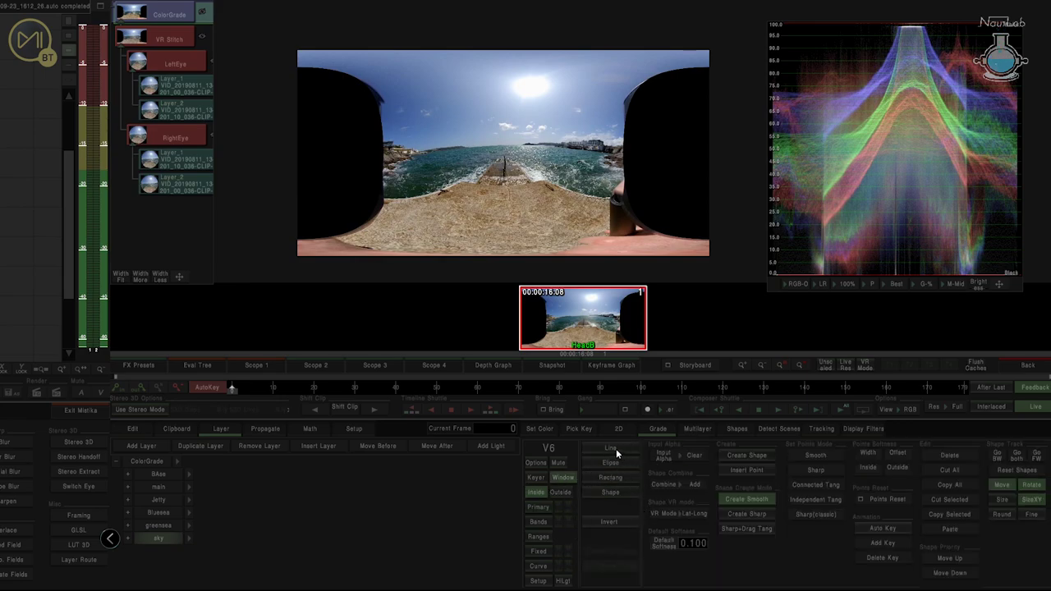
{"action": "left_click", "coordinate": [738, 456]}
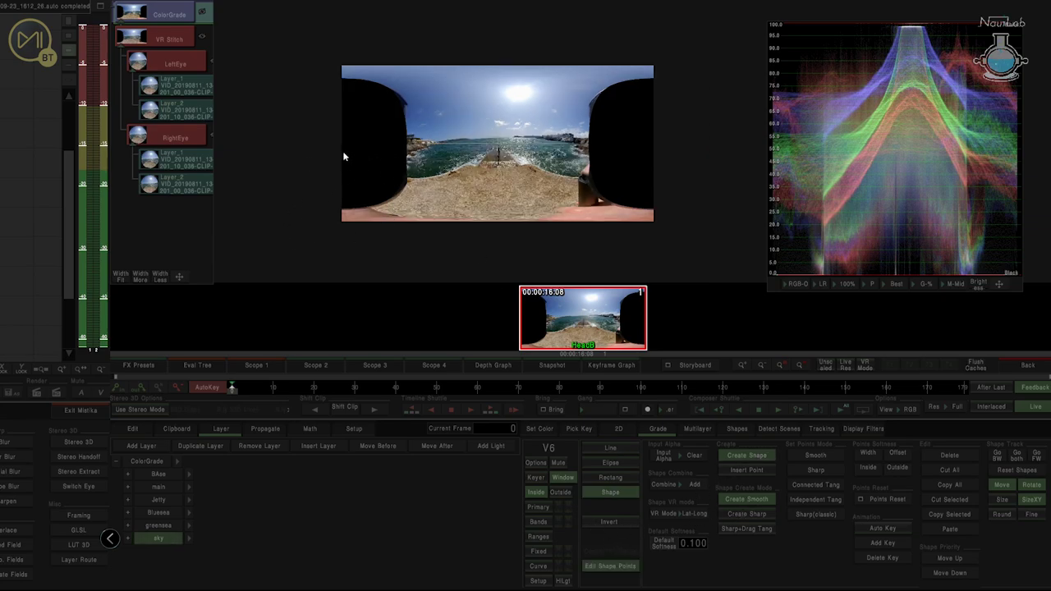
{"action": "left_click", "coordinate": [327, 175]}
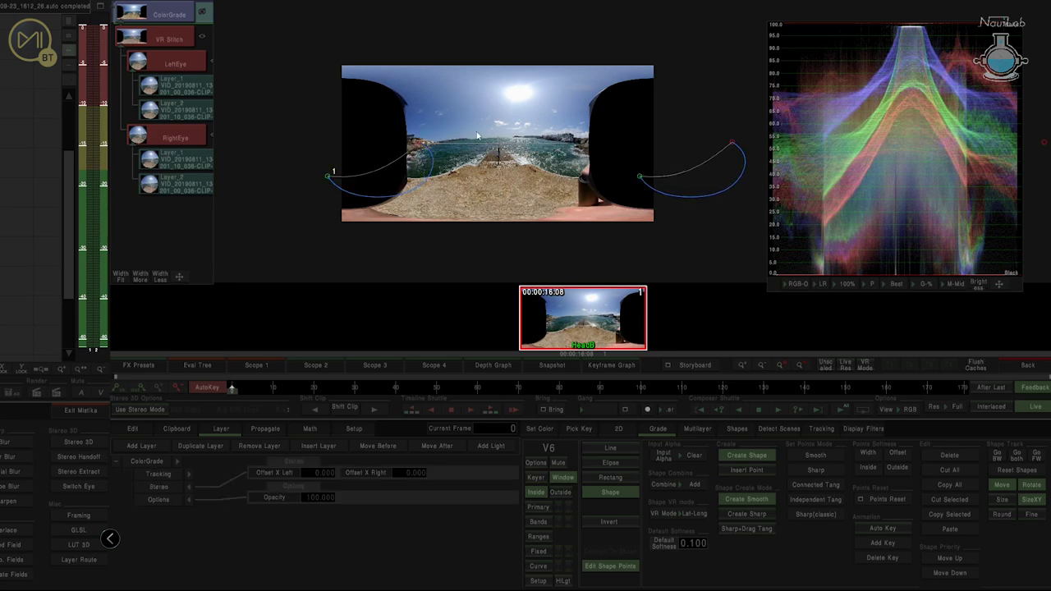
{"action": "left_click", "coordinate": [549, 139]}
{"action": "right_click", "coordinate": [617, 158]}
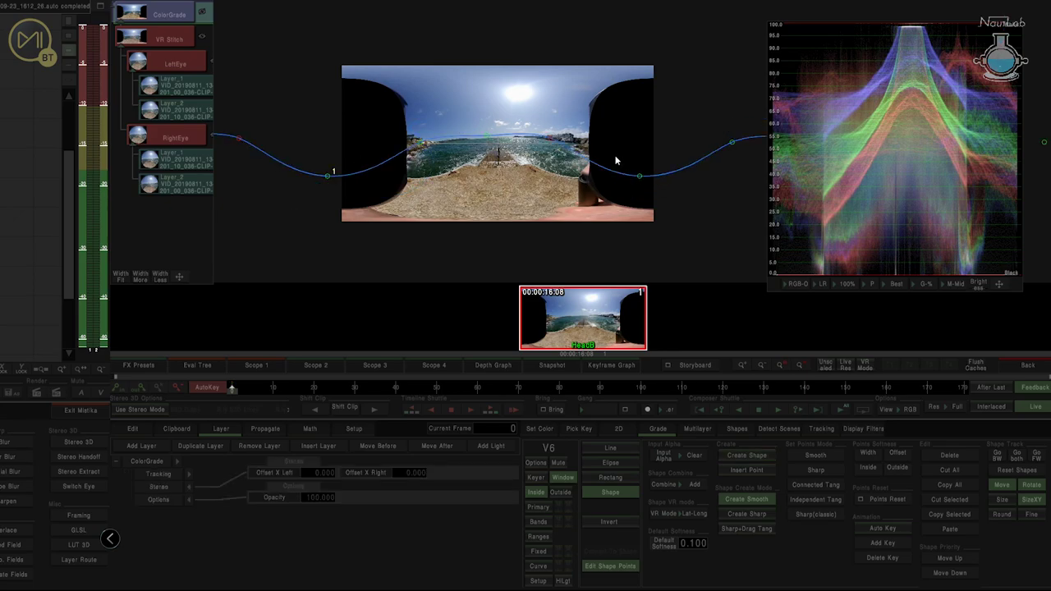
Move the sky shape's points so its curve flattens and follows the horizon across the whole panorama
{"action": "left_click_drag", "start_coordinate": [646, 174], "coordinate": [648, 151]}
{"action": "left_click_drag", "start_coordinate": [348, 148], "coordinate": [377, 149]}
{"action": "left_click_drag", "start_coordinate": [499, 136], "coordinate": [559, 132]}
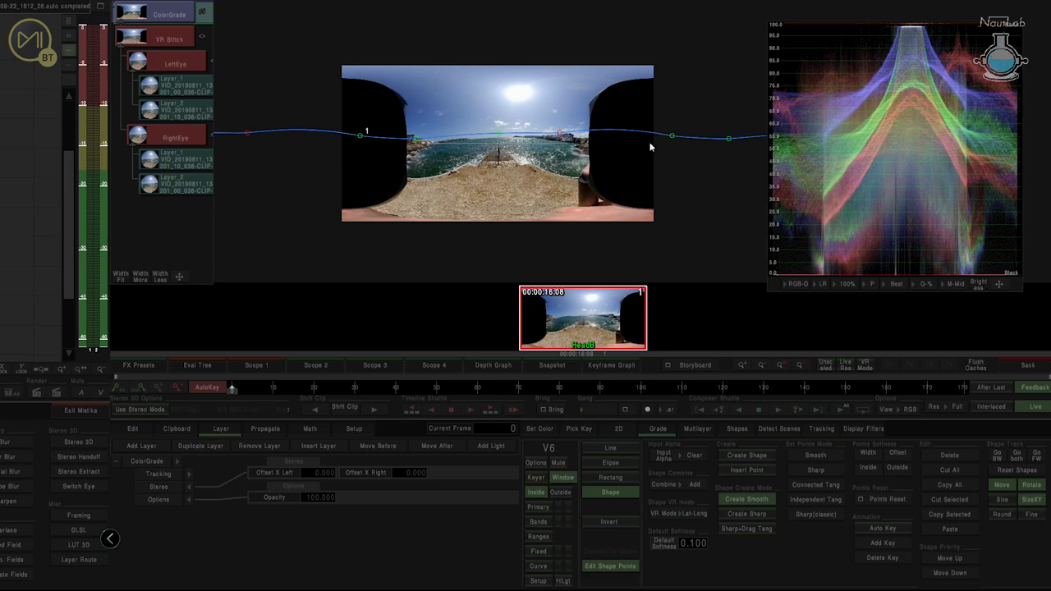
{"action": "left_click_drag", "start_coordinate": [672, 136], "coordinate": [736, 136]}
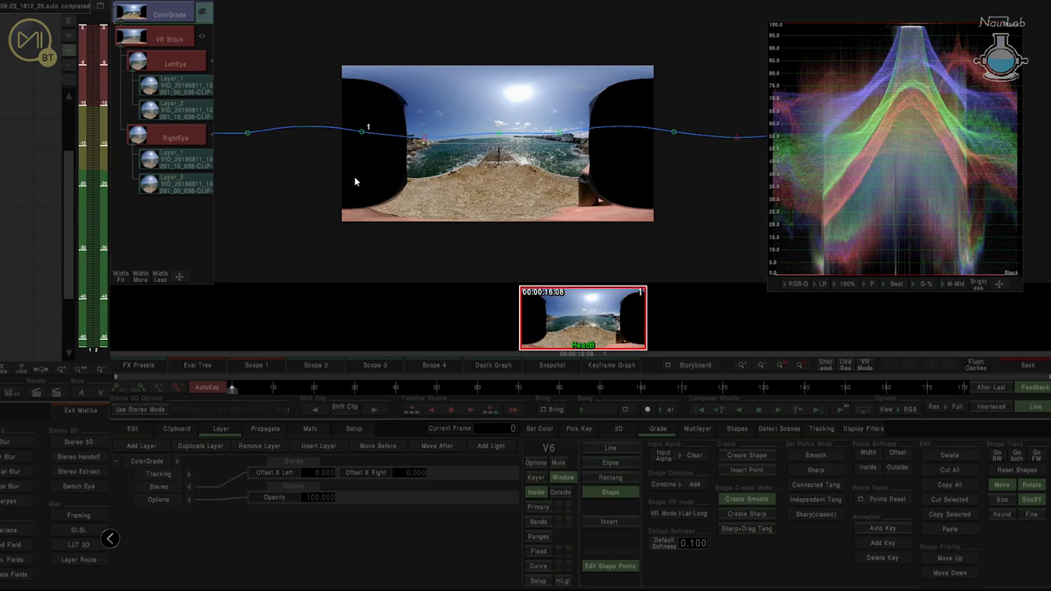
Select all of the sky shape's points and widen its softness on both sides of the horizon line
{"action": "left_click", "coordinate": [360, 131]}
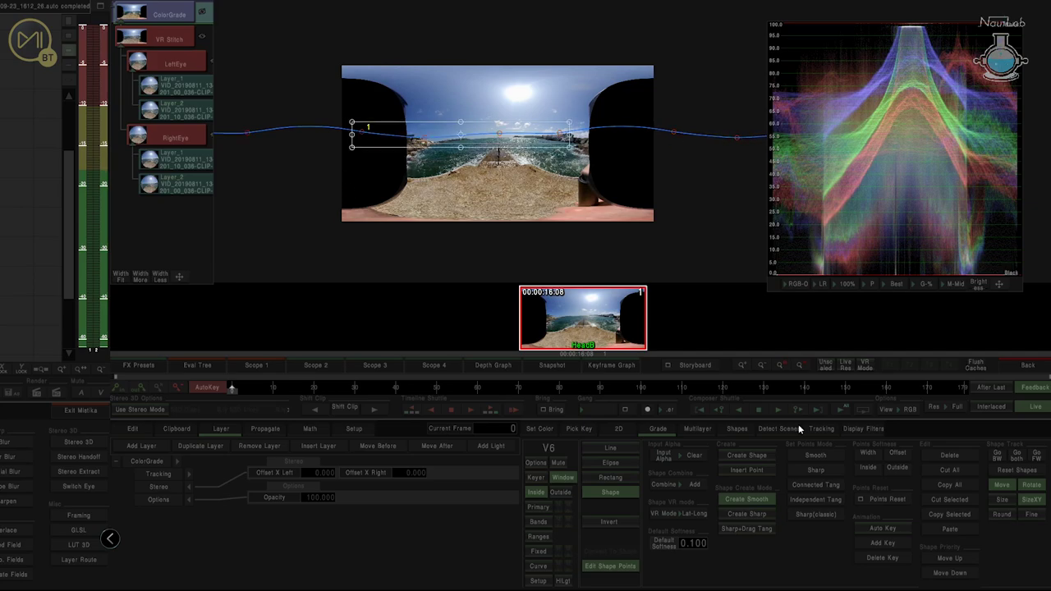
{"action": "left_click", "coordinate": [864, 466]}
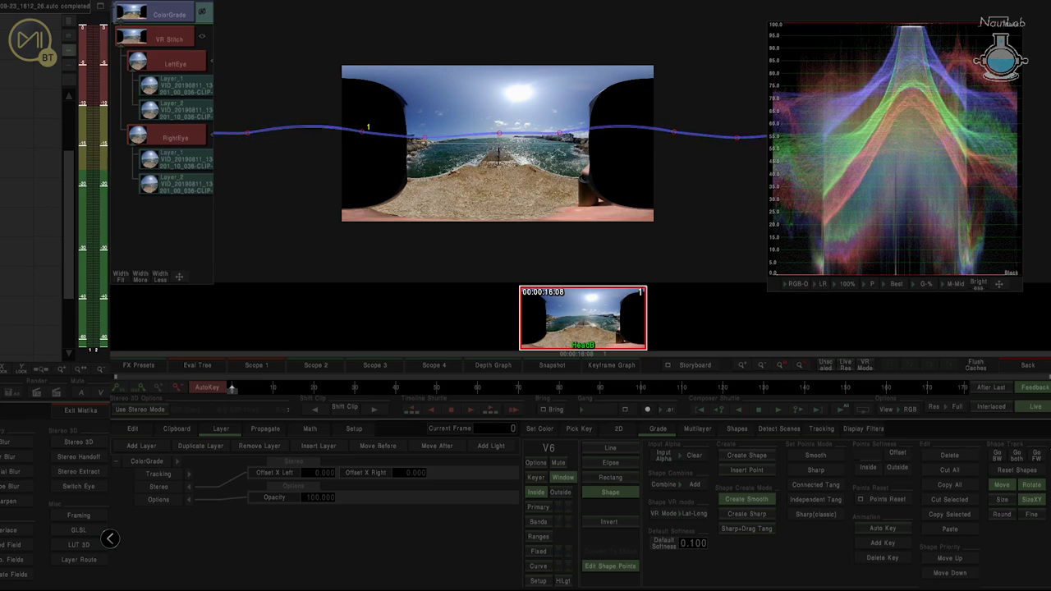
{"action": "left_click_drag", "start_coordinate": [867, 453], "coordinate": [988, 459]}
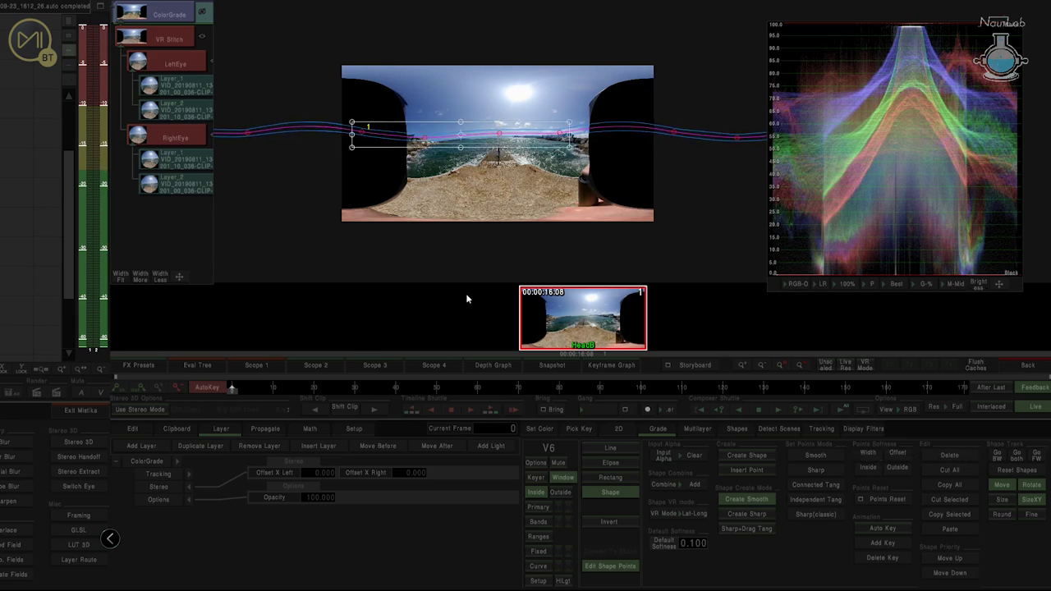
{"action": "left_click", "coordinate": [314, 248]}
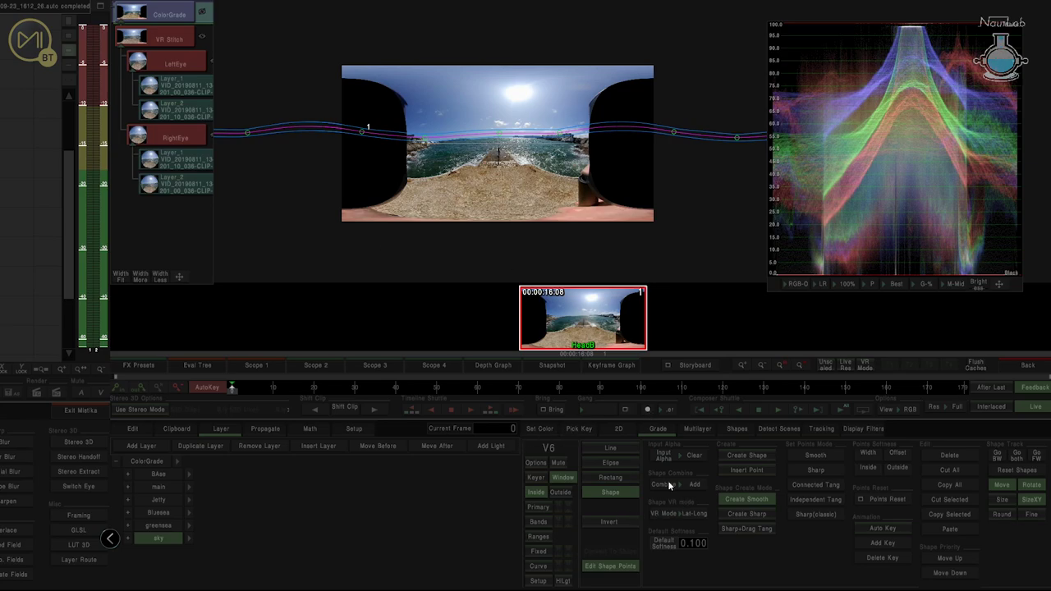
In the sky layer's Fixed grade, shift cyan's hue toward blue, raise cyan's saturation and luminance, and raise blue's luminance slightly
{"action": "left_click", "coordinate": [540, 507]}
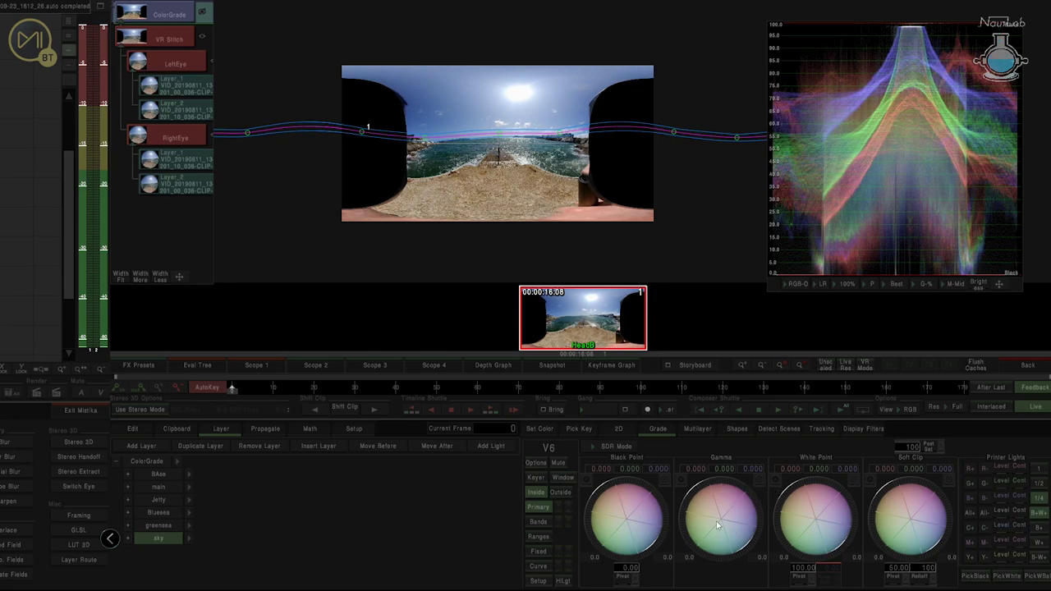
{"action": "left_click", "coordinate": [543, 551]}
{"action": "mouse_move", "coordinate": [663, 510]}
{"action": "left_mouse_down"}
{"action": "mouse_move", "coordinate": [662, 469]}
{"action": "mouse_move", "coordinate": [662, 490]}
{"action": "left_mouse_up"}
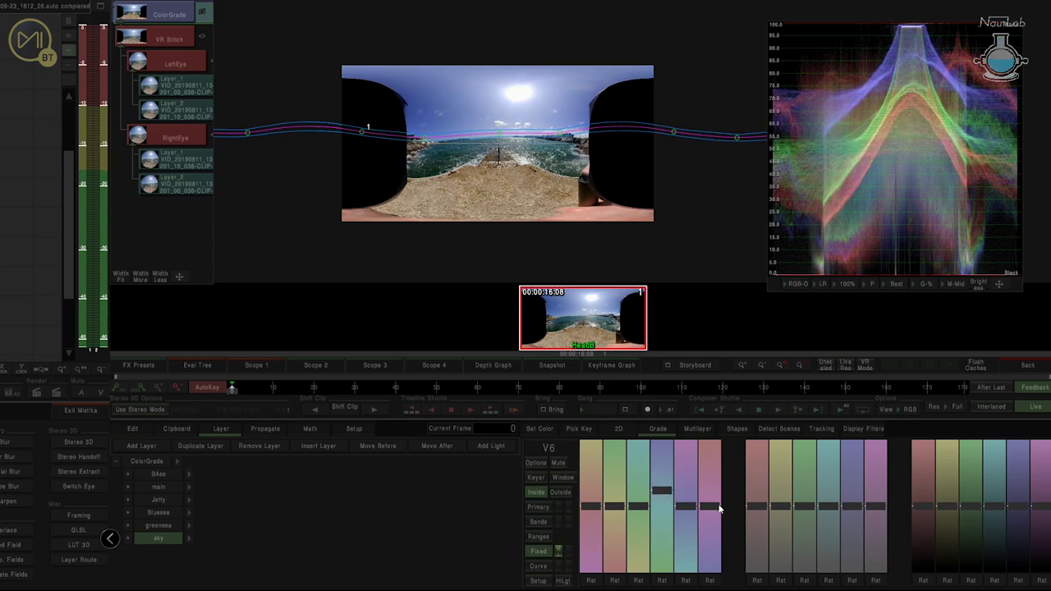
{"action": "left_click_drag", "start_coordinate": [826, 507], "coordinate": [827, 490]}
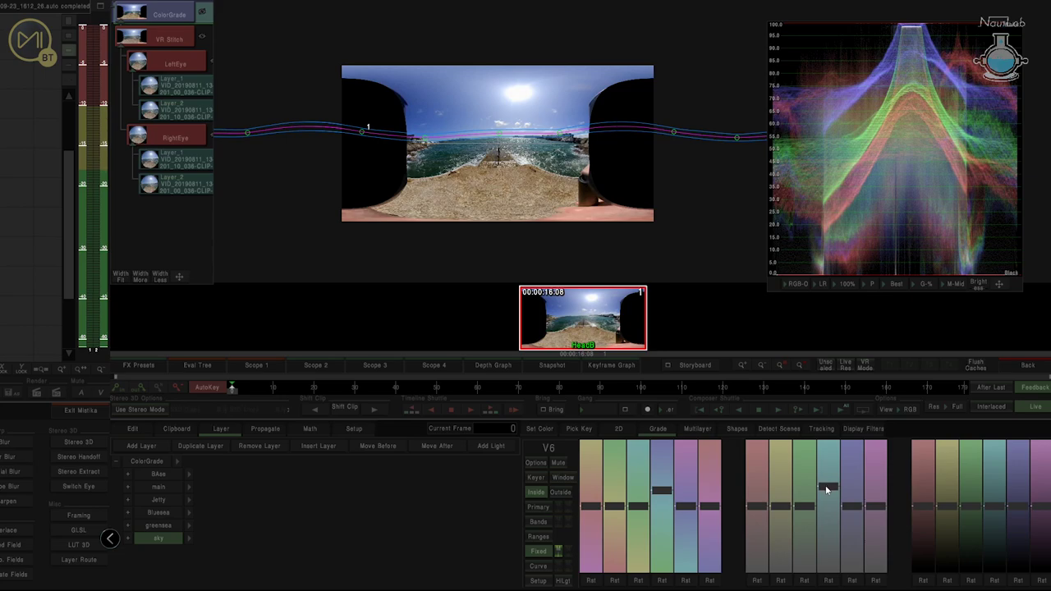
{"action": "left_click_drag", "start_coordinate": [999, 507], "coordinate": [995, 481]}
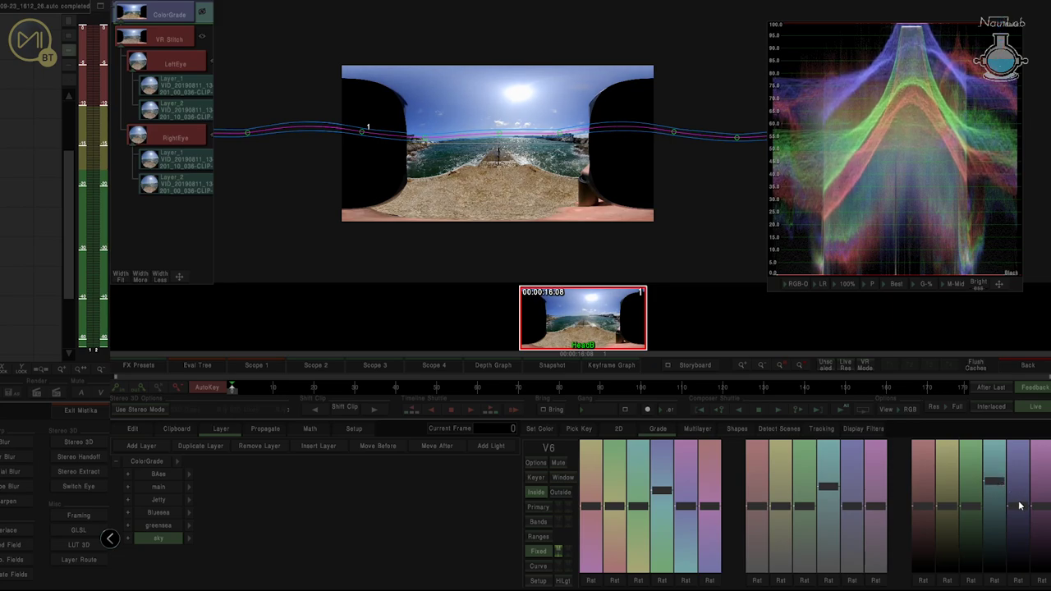
{"action": "left_click", "coordinate": [1020, 486]}
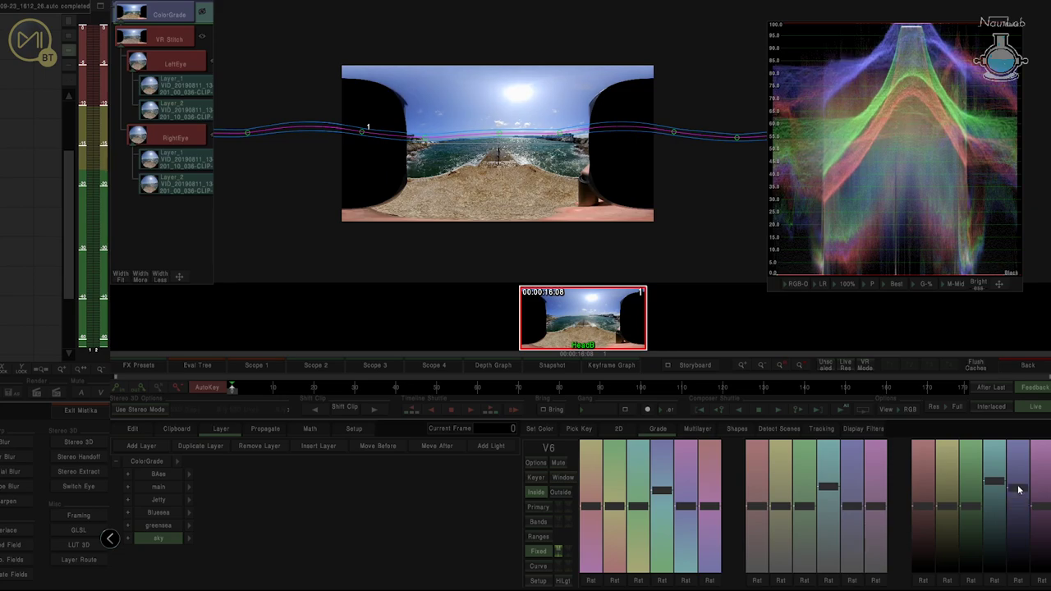
{"action": "left_click_drag", "start_coordinate": [1018, 502], "coordinate": [995, 498]}
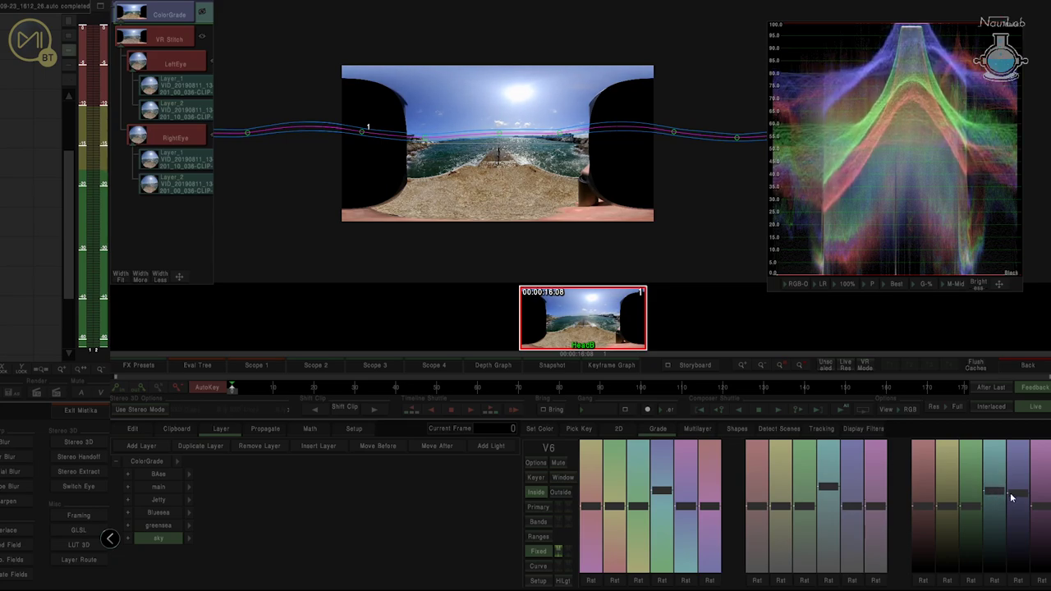
In the sky layer's primary grade, push gamma toward blue, setting it to 0.174, -1.649, -2.716
{"action": "left_click", "coordinate": [538, 509]}
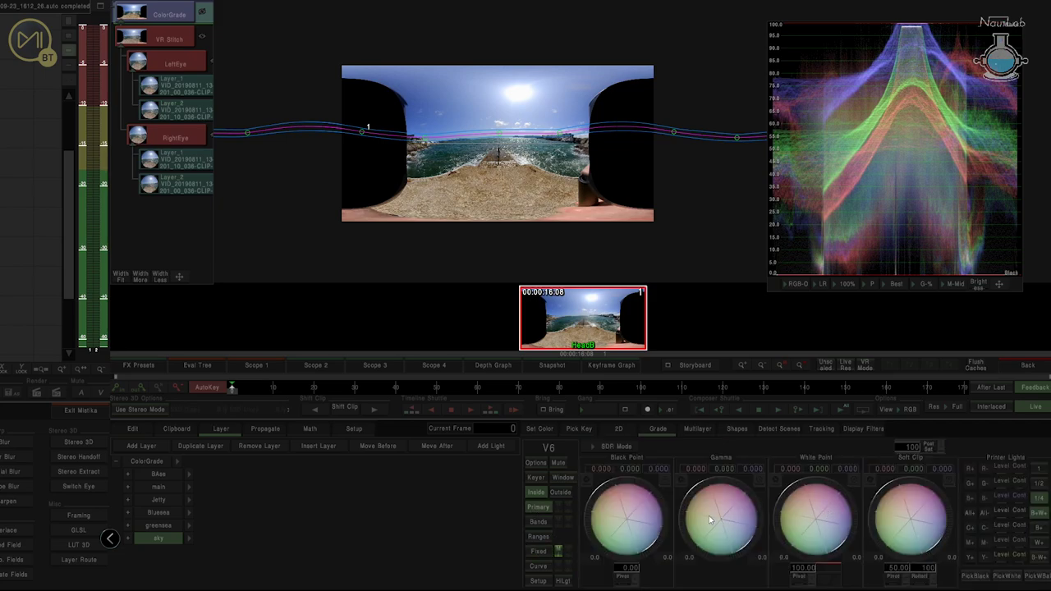
{"action": "left_click_drag", "start_coordinate": [718, 519], "coordinate": [738, 539]}
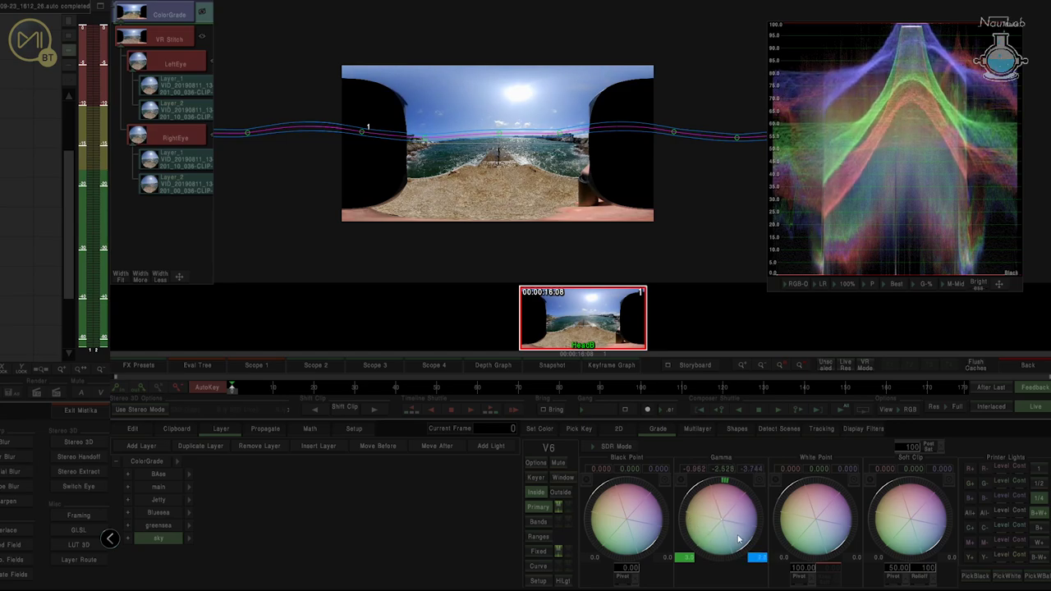
{"action": "mouse_move", "coordinate": [721, 490]}
{"action": "left_mouse_down"}
{"action": "mouse_move", "coordinate": [697, 481]}
{"action": "mouse_move", "coordinate": [713, 480]}
{"action": "left_mouse_up"}
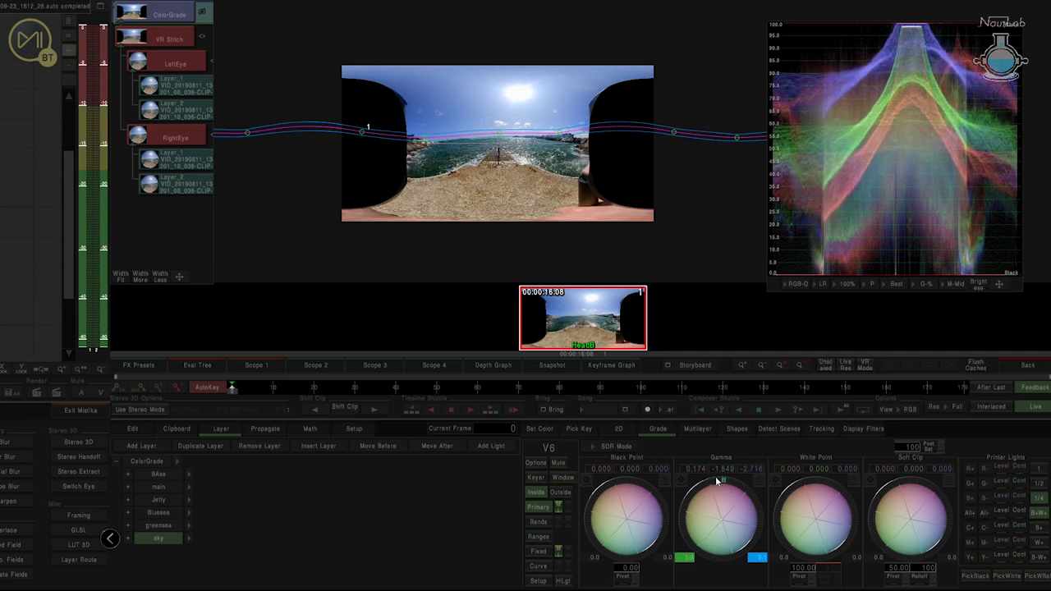
Compare the graded image with the ungraded VR Stitch output, ending on the ColorGrade result
{"action": "left_click", "coordinate": [558, 460]}
{"action": "left_click", "coordinate": [156, 36]}
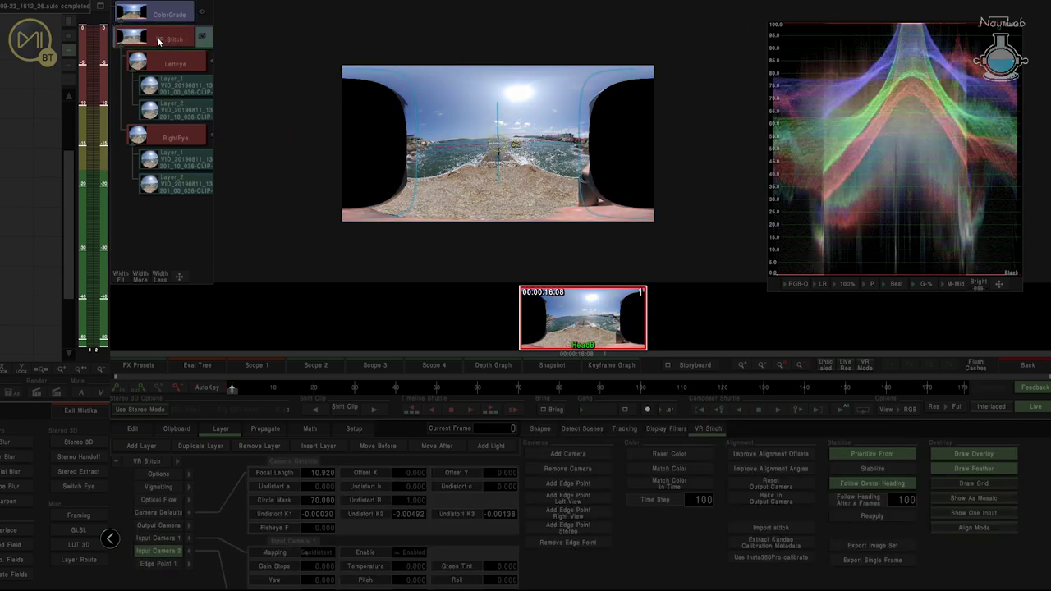
{"action": "left_click", "coordinate": [169, 16]}
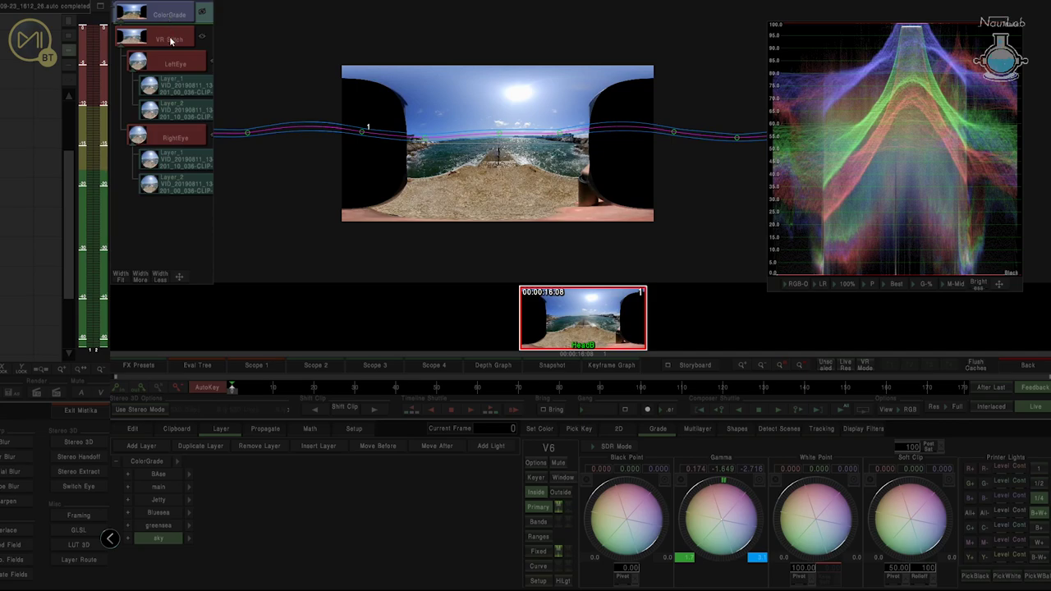
{"action": "left_click", "coordinate": [171, 41]}
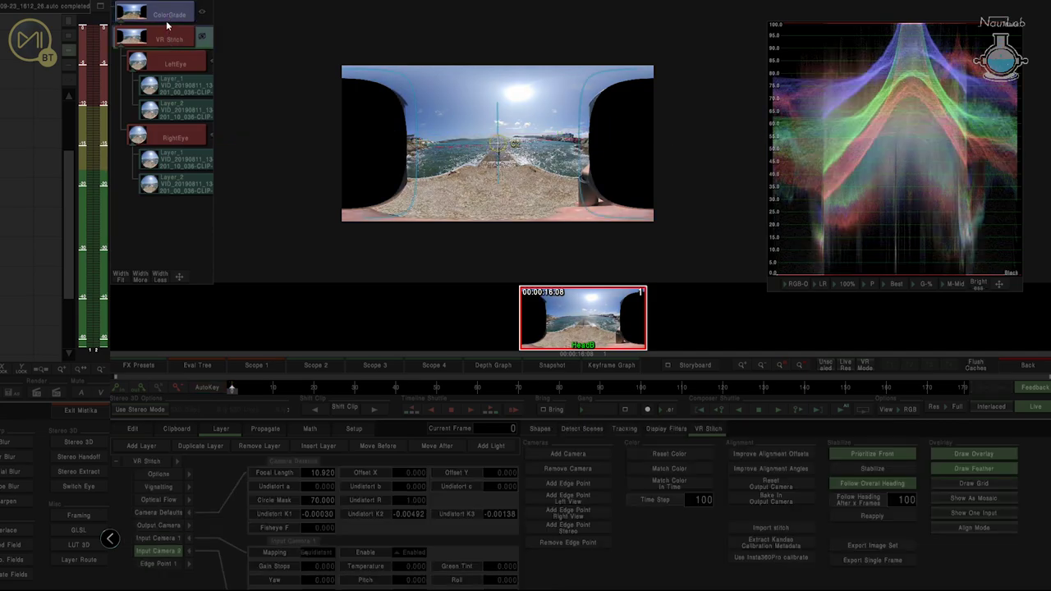
{"action": "left_click", "coordinate": [167, 26]}
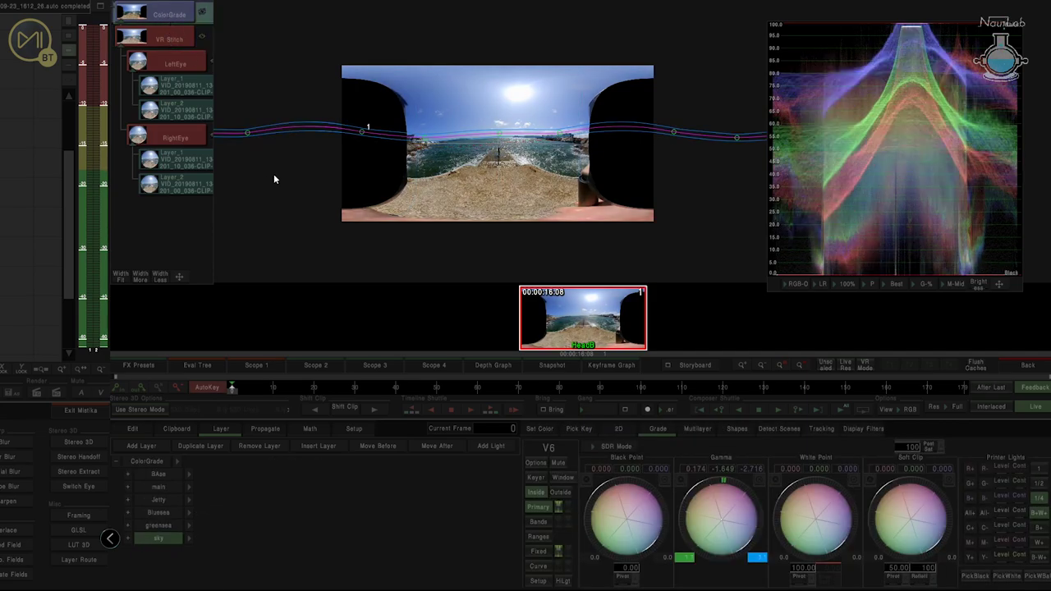
Select the BAse layer and scrub through the clip to review its keyframed grade under all the layers
{"action": "left_click", "coordinate": [159, 463]}
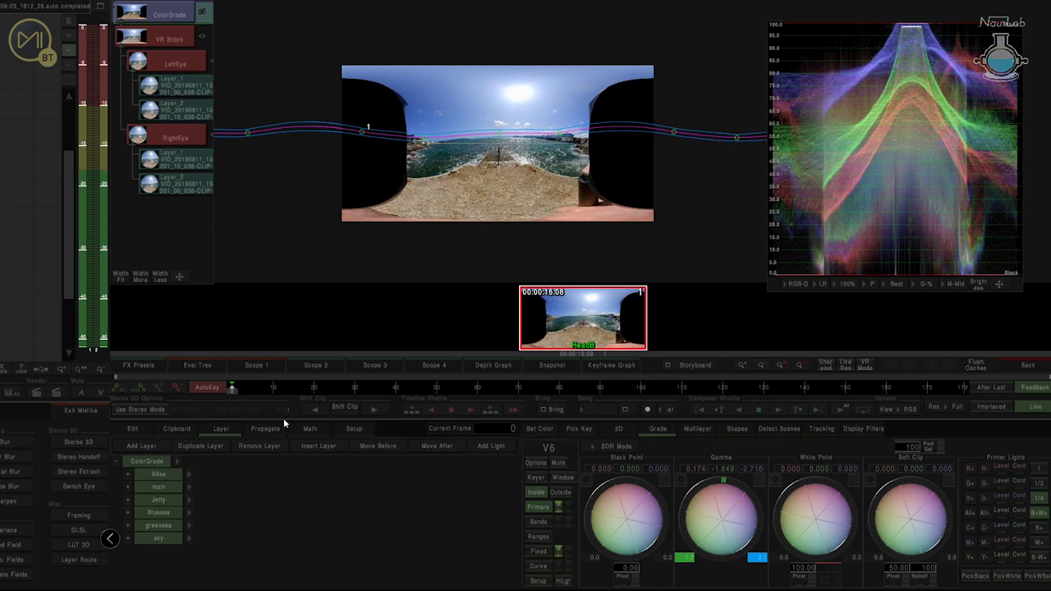
{"action": "left_click", "coordinate": [171, 477]}
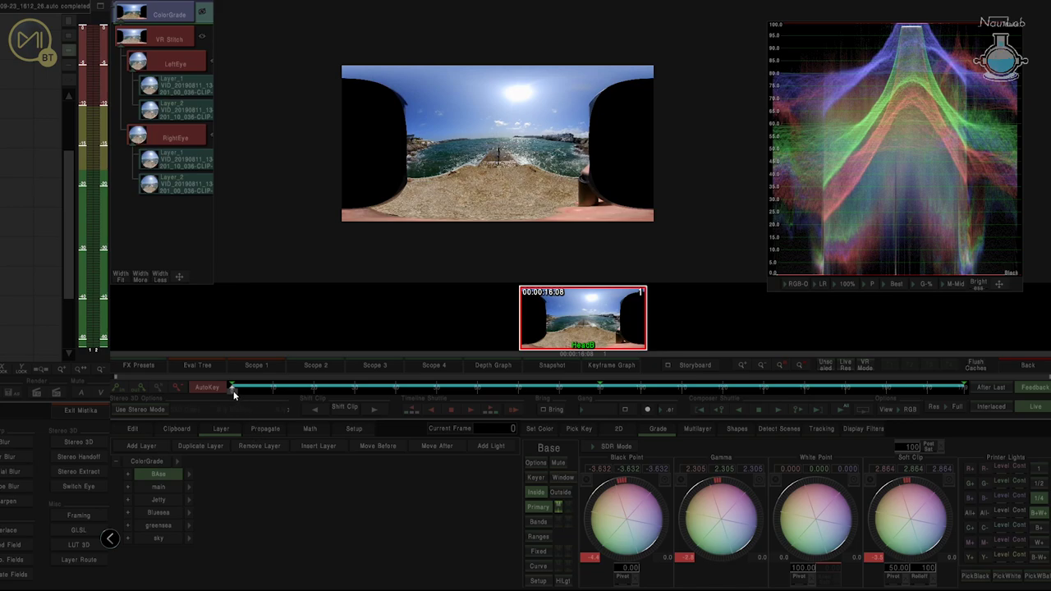
{"action": "left_click_drag", "start_coordinate": [327, 385], "coordinate": [242, 410]}
{"action": "left_click_drag", "start_coordinate": [421, 415], "coordinate": [274, 392]}
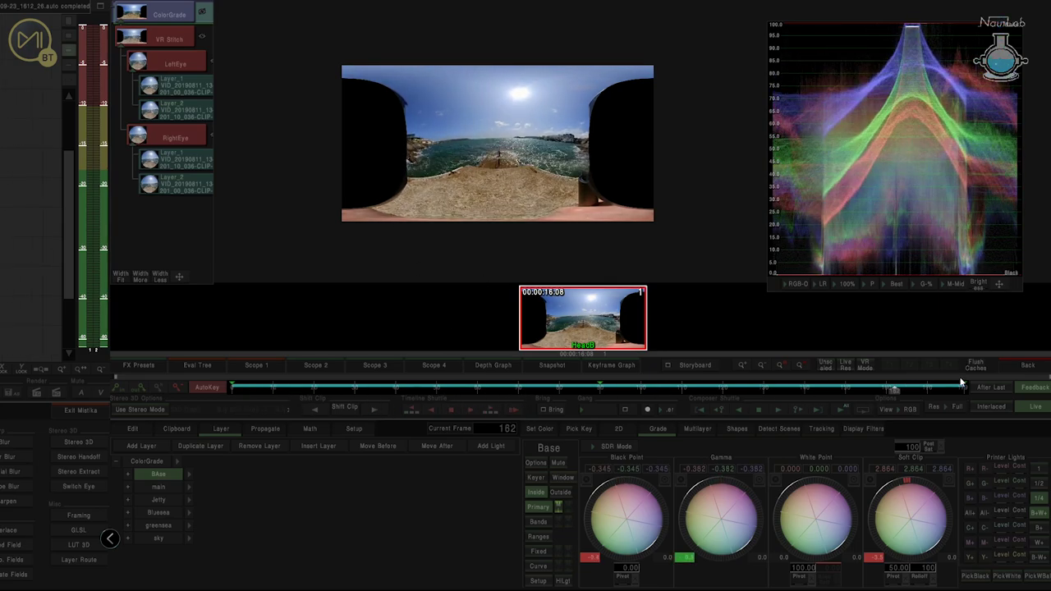